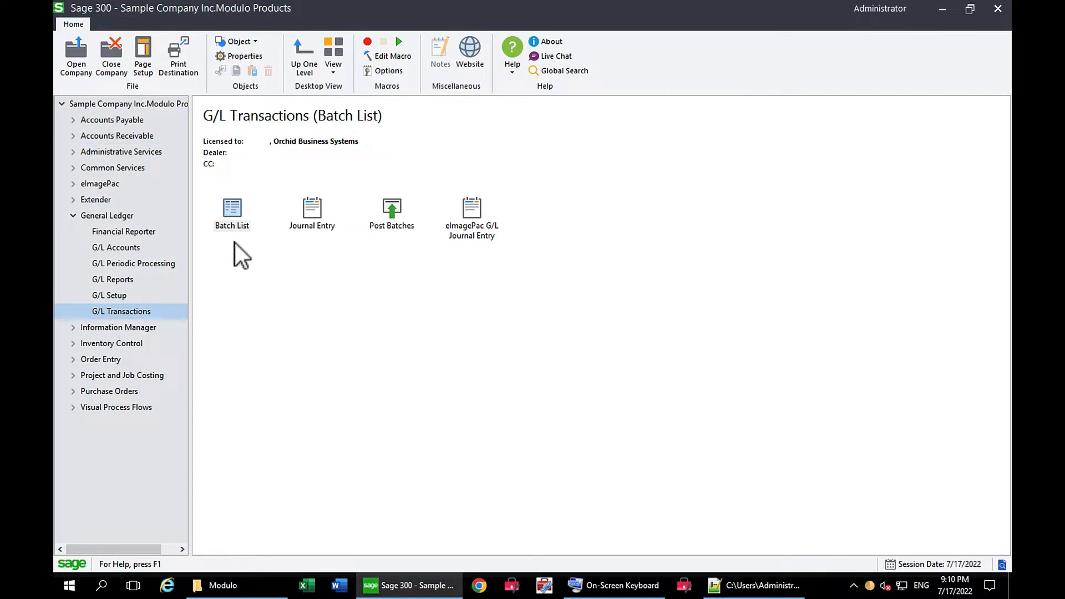
- Review the documents attached to entries 00001 and 00002 of G/L batch 000225 and to batch 000224, then close the G/L windows
double_click(237, 209)
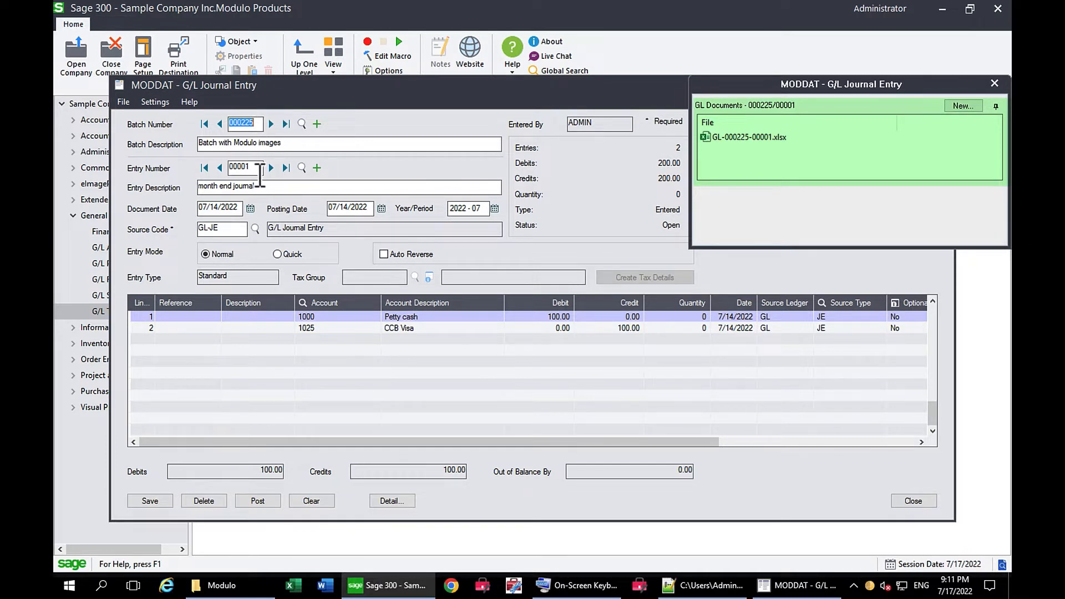
mouse_move(727, 137)
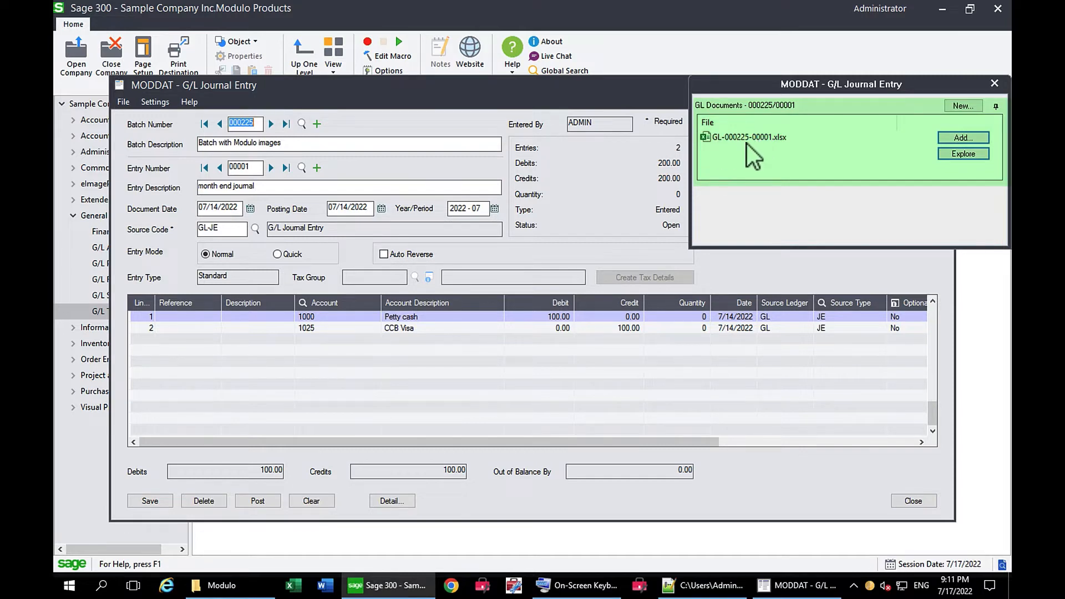
left_click(271, 168)
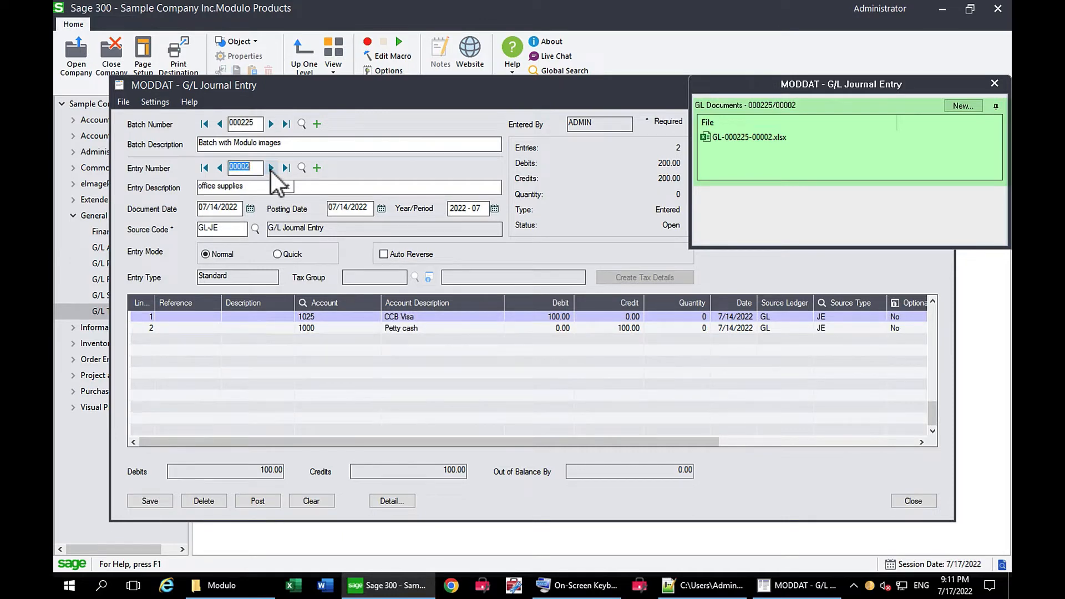
left_click(219, 127)
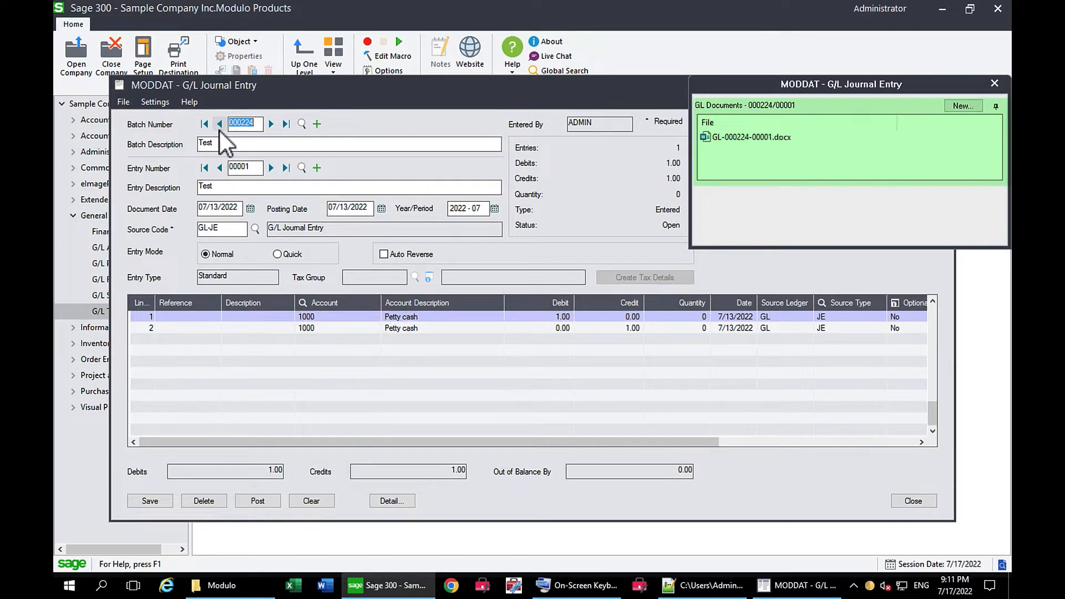
left_click(994, 84)
left_click(938, 84)
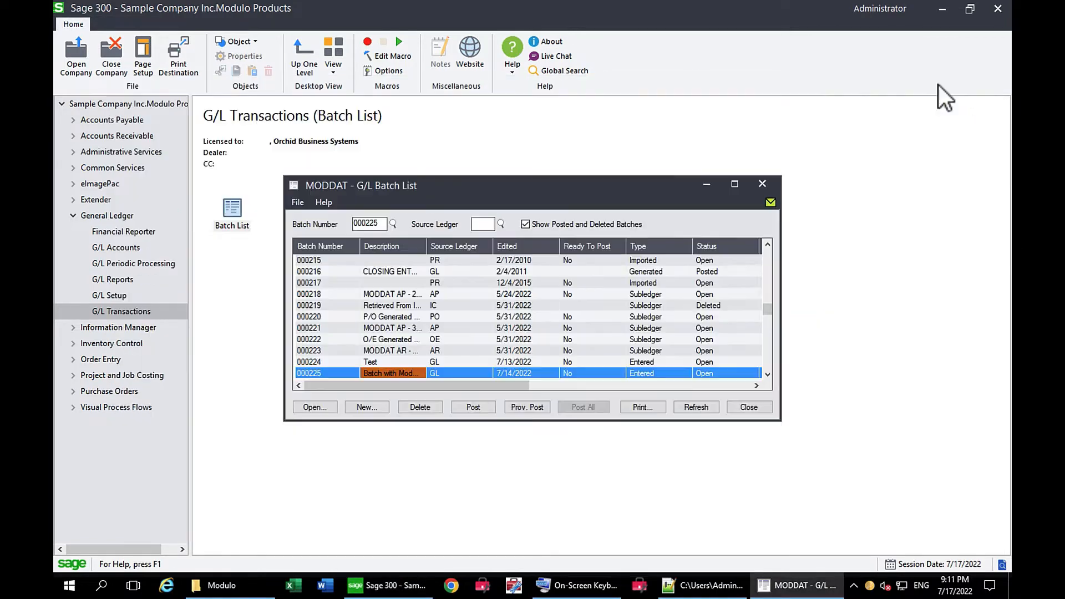
left_click(762, 183)
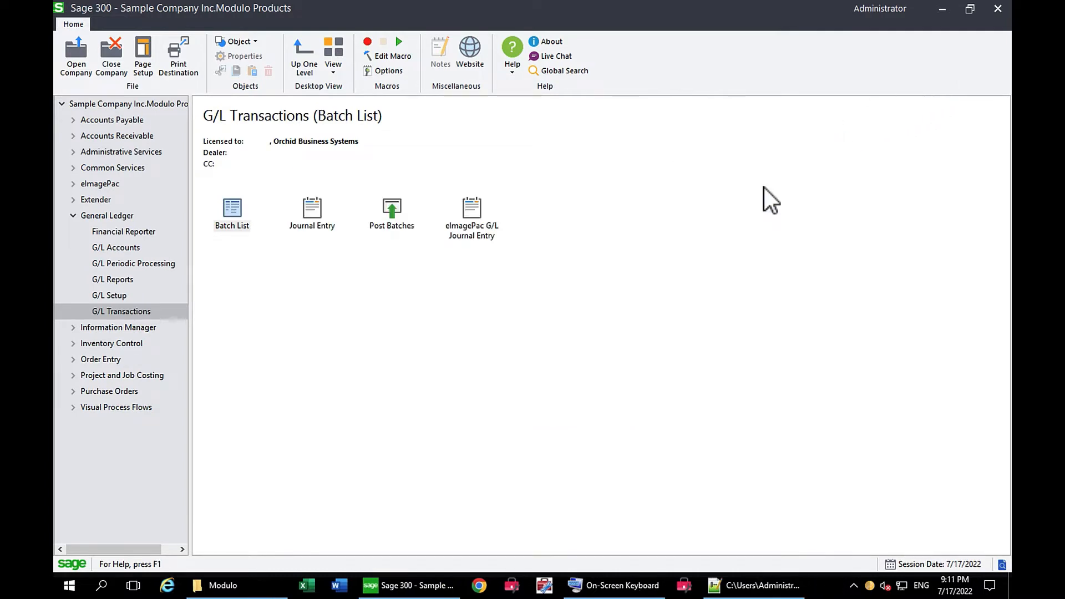
- Open A/P invoice batch 105, review its AP Docs and AP Invoice Docs attachments, and close the invoice windows
left_click(73, 119)
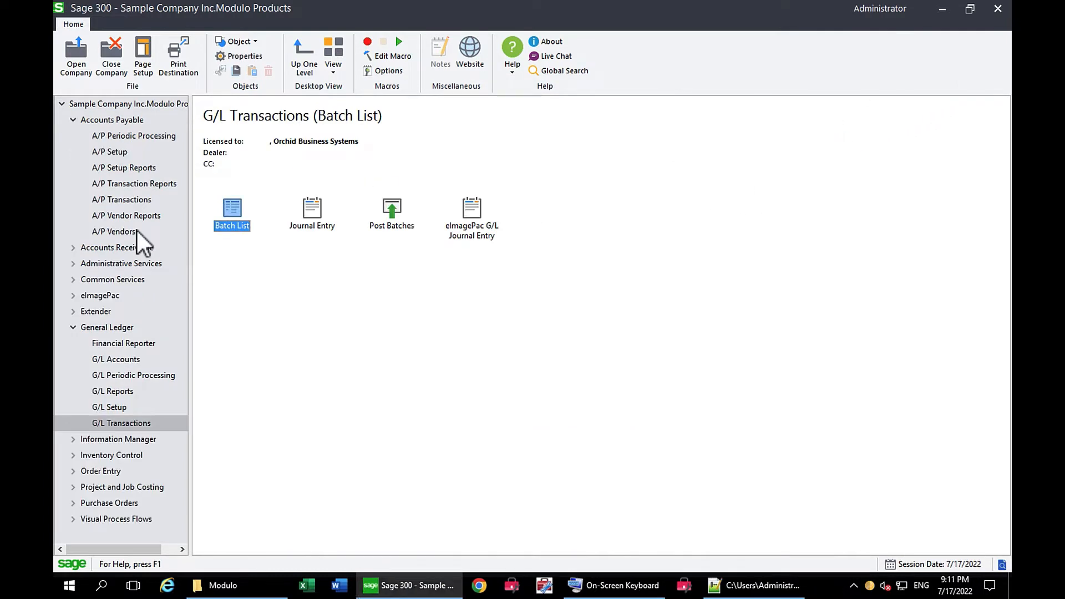
left_click(139, 201)
double_click(232, 210)
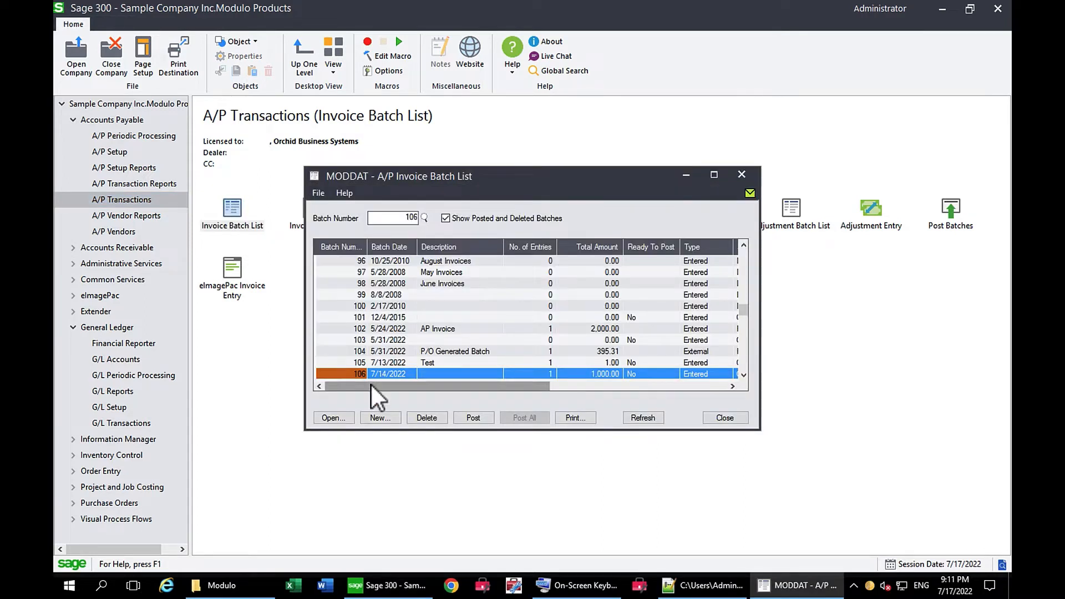
left_click(391, 362)
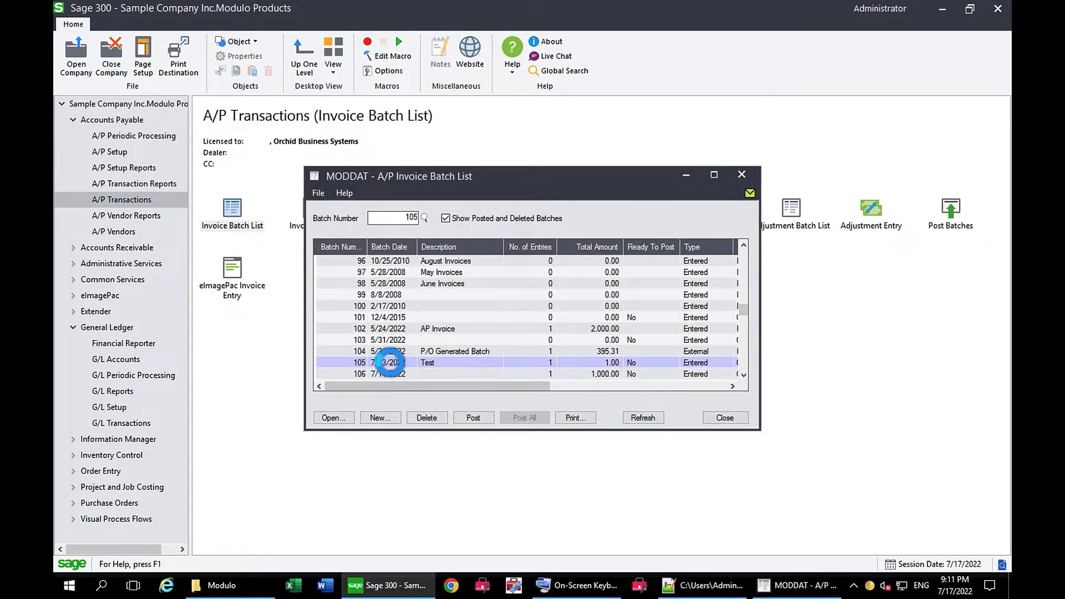
double_click(390, 362)
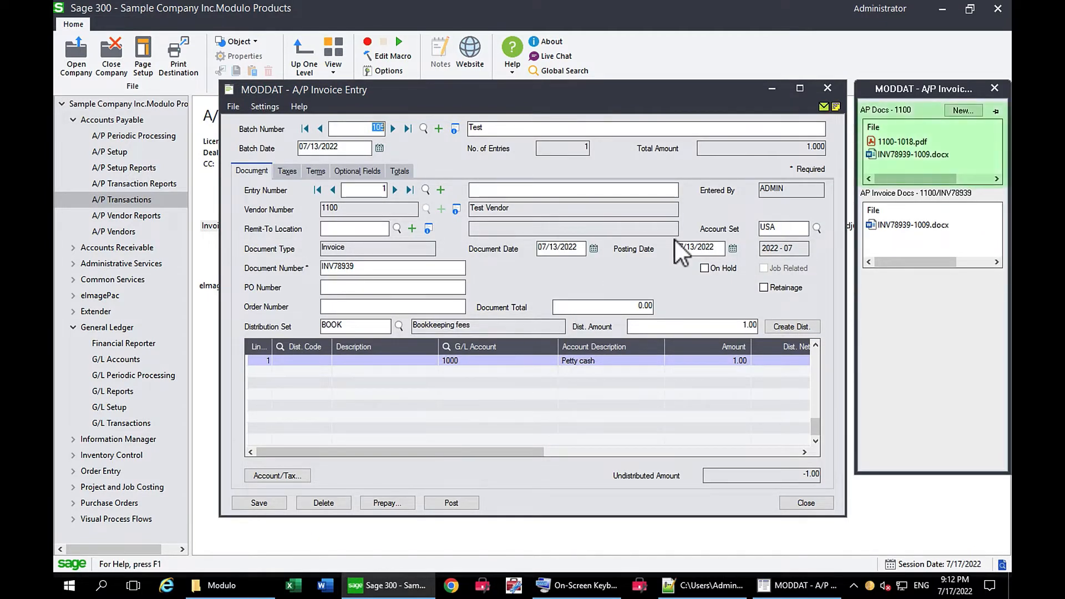
mouse_move(897, 155)
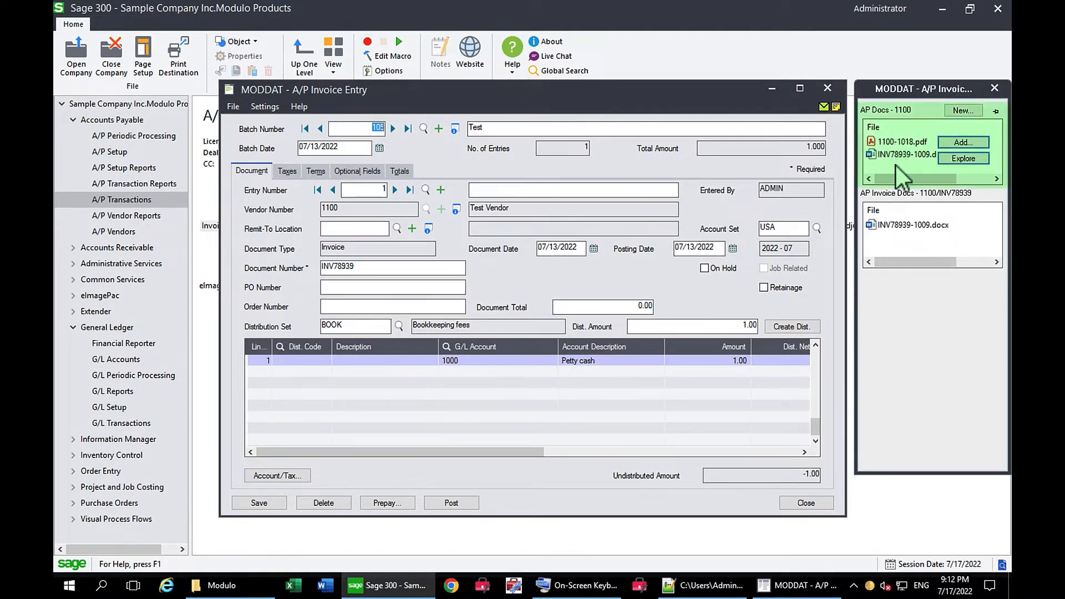
mouse_move(892, 232)
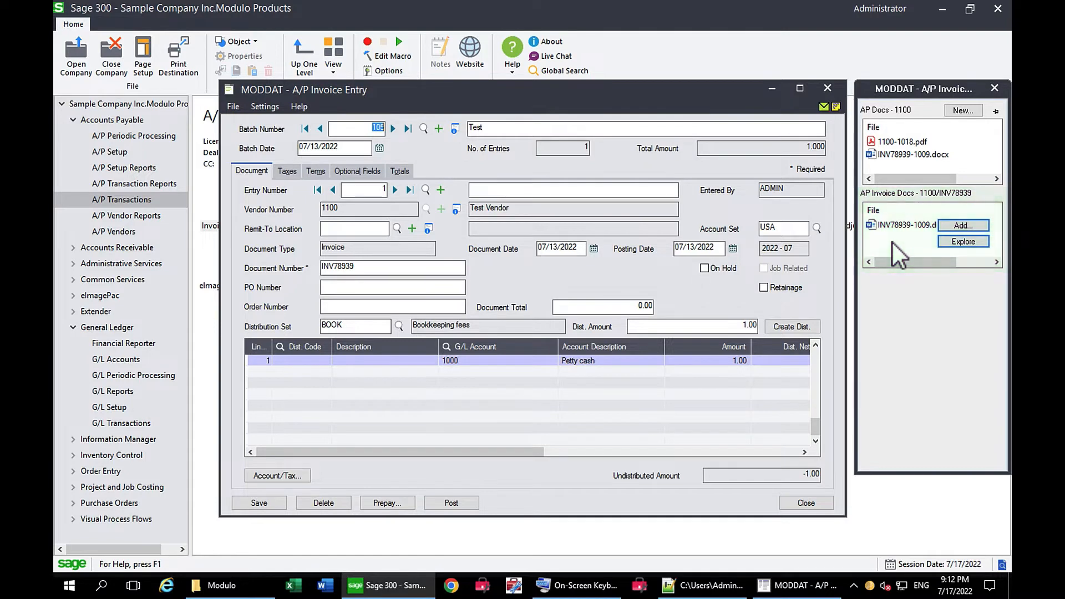
left_click(826, 91)
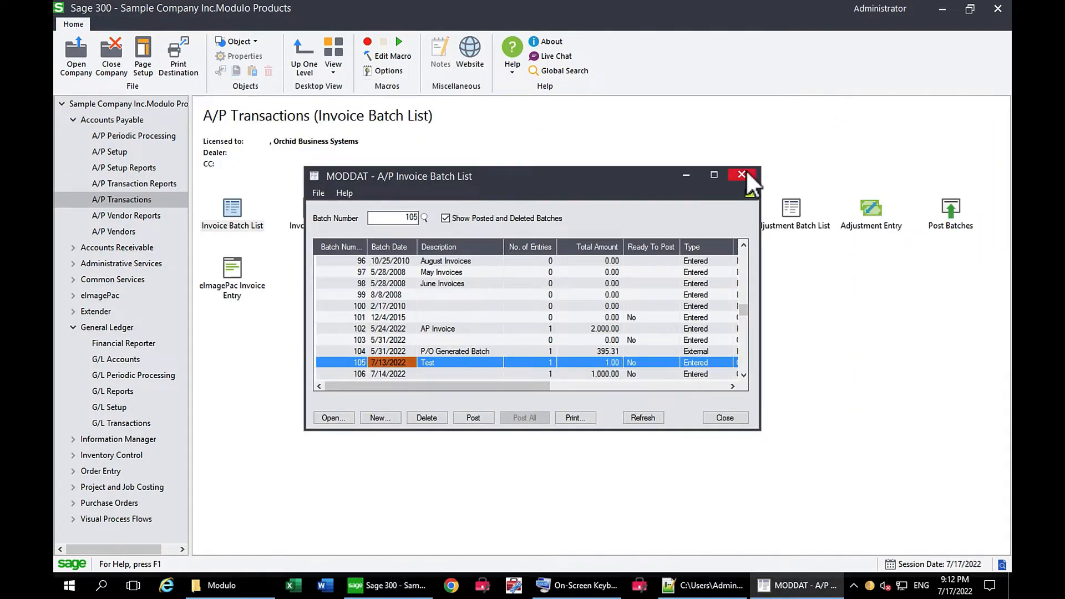
left_click(741, 174)
- Look up Bargain Mart - San Diego in A/R Customer Inquiry and open its first O/E invoice
left_click(72, 248)
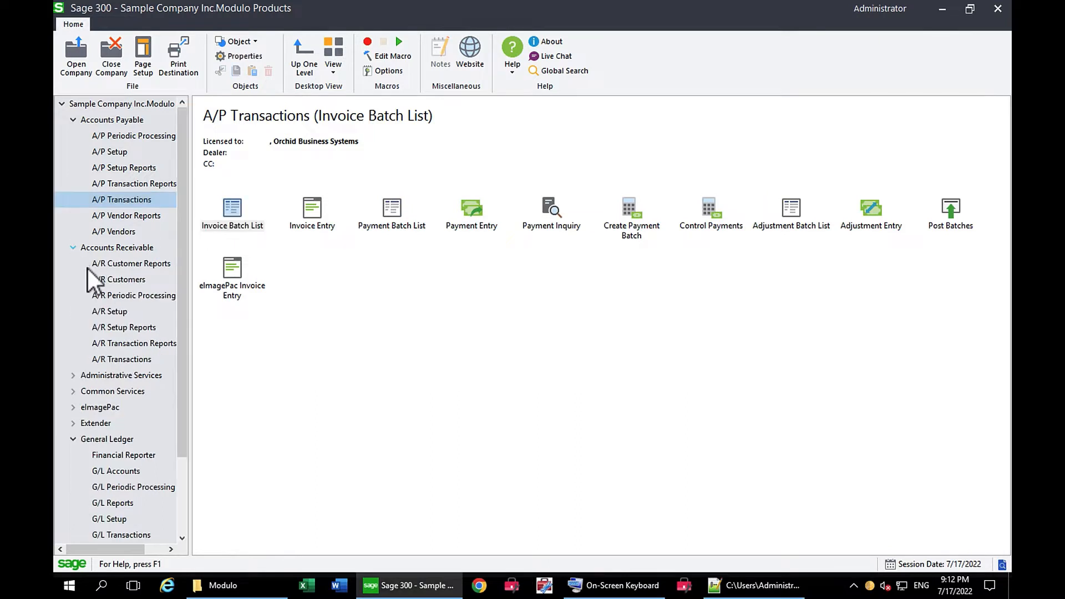
left_click(118, 280)
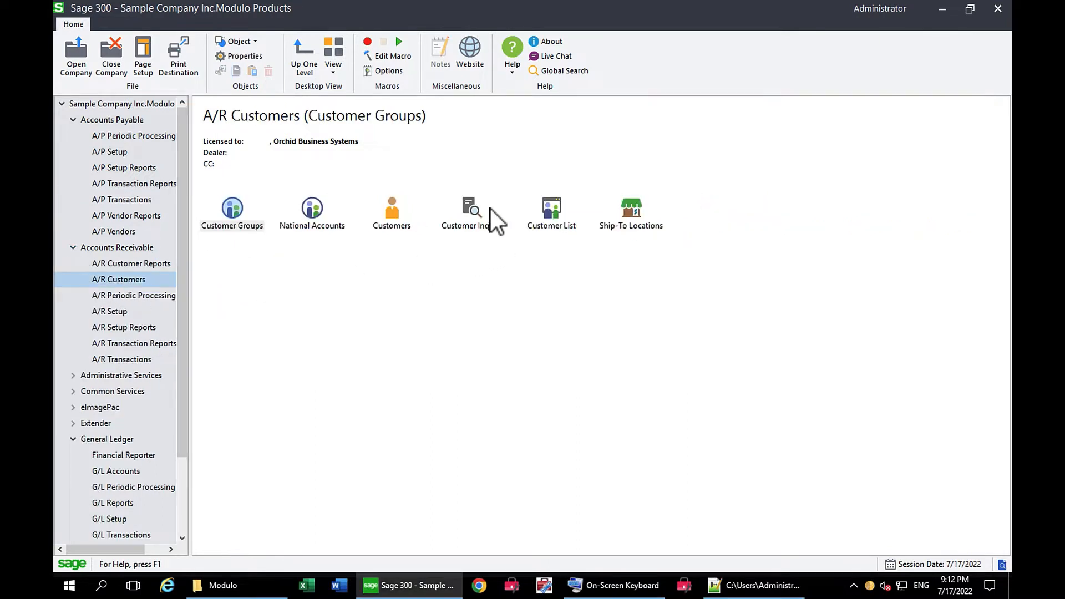
double_click(471, 208)
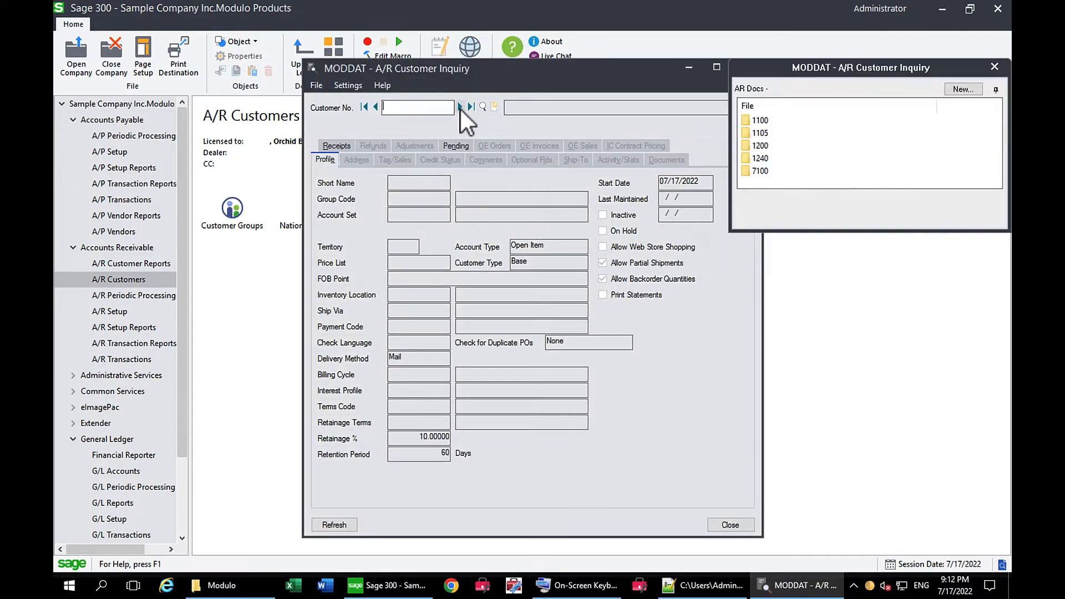
left_click(460, 106)
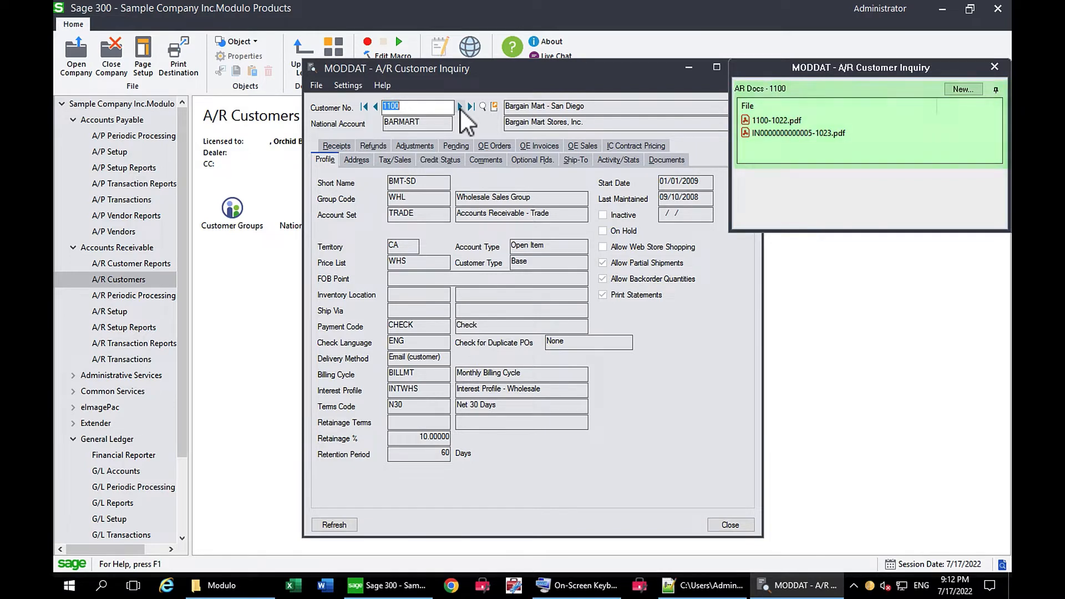
left_click(525, 146)
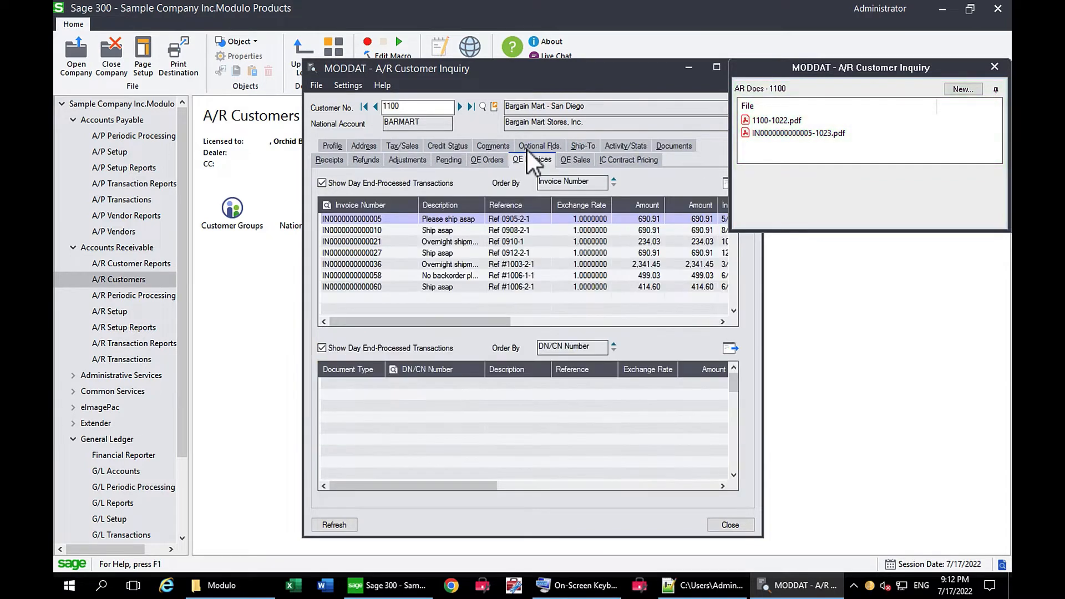
double_click(381, 221)
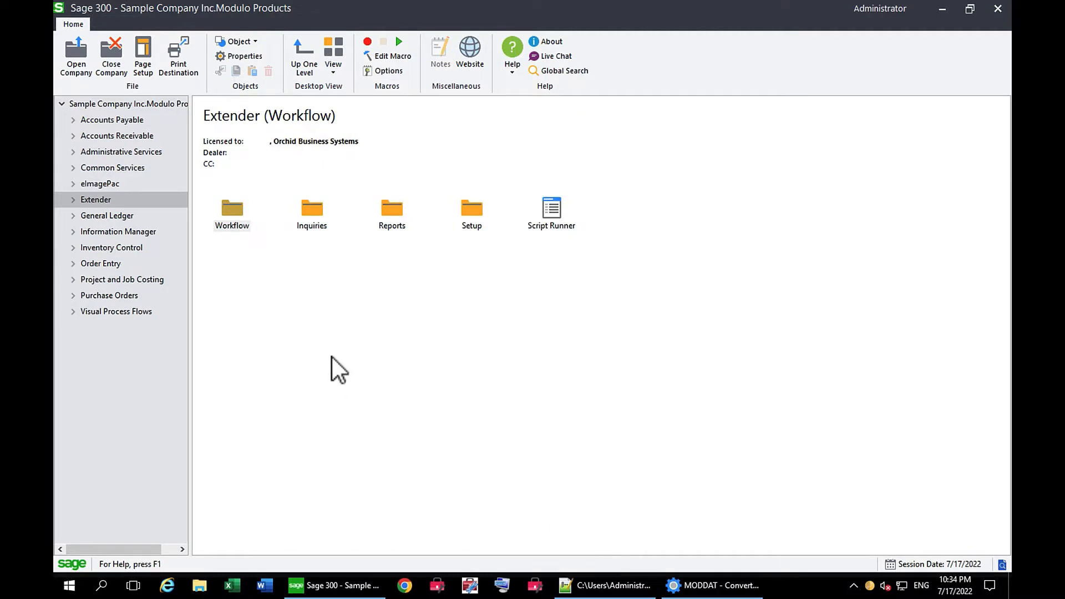
- Open the Information Manager options and show the details of the first AP2100 line in the Notes/DML/Extender Tray settings
left_click(73, 232)
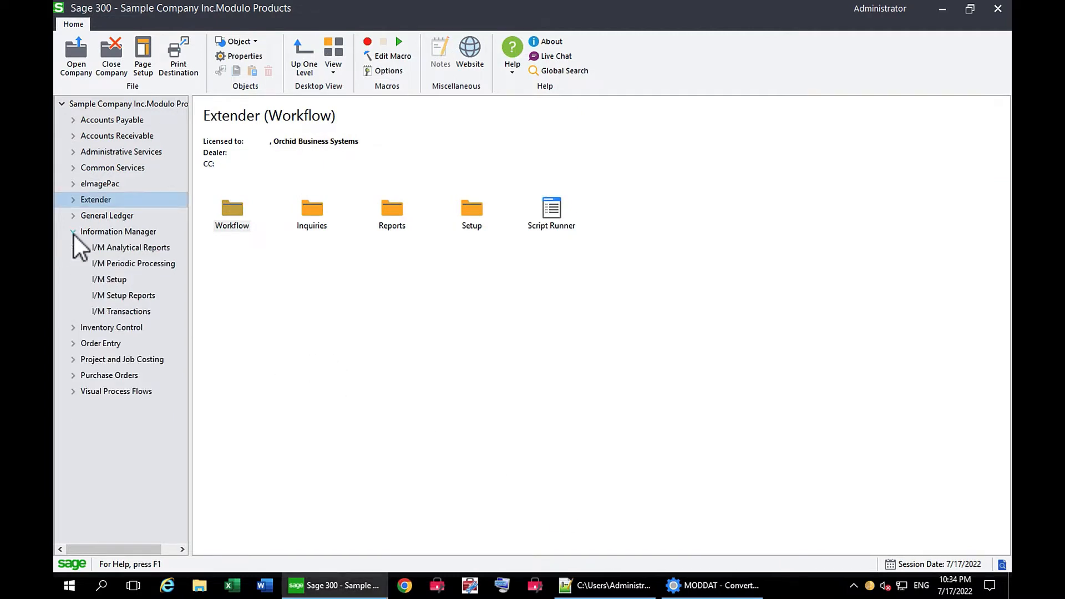
left_click(109, 280)
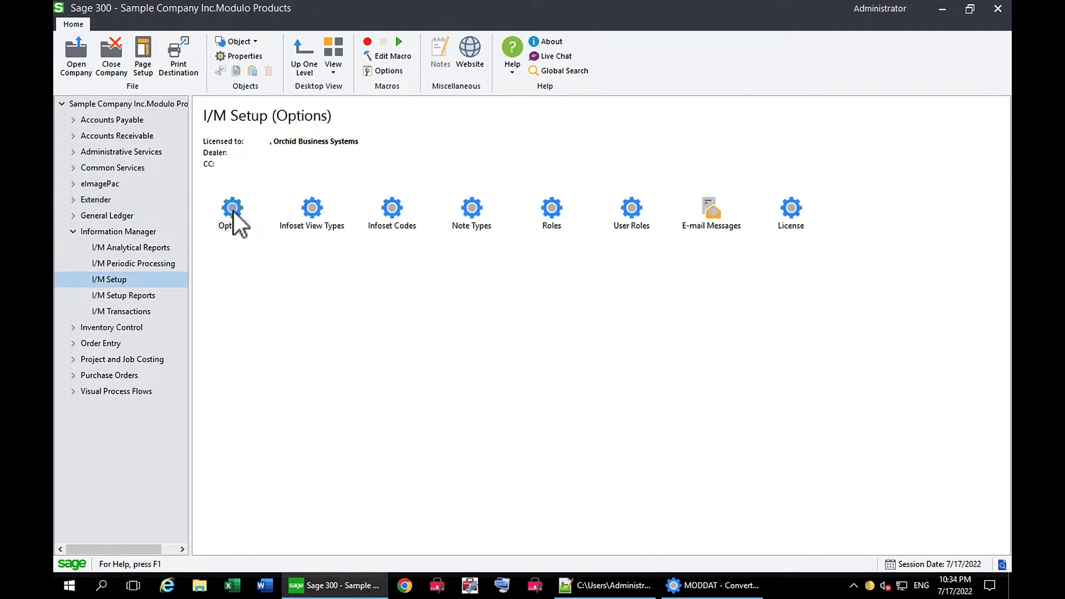
double_click(233, 210)
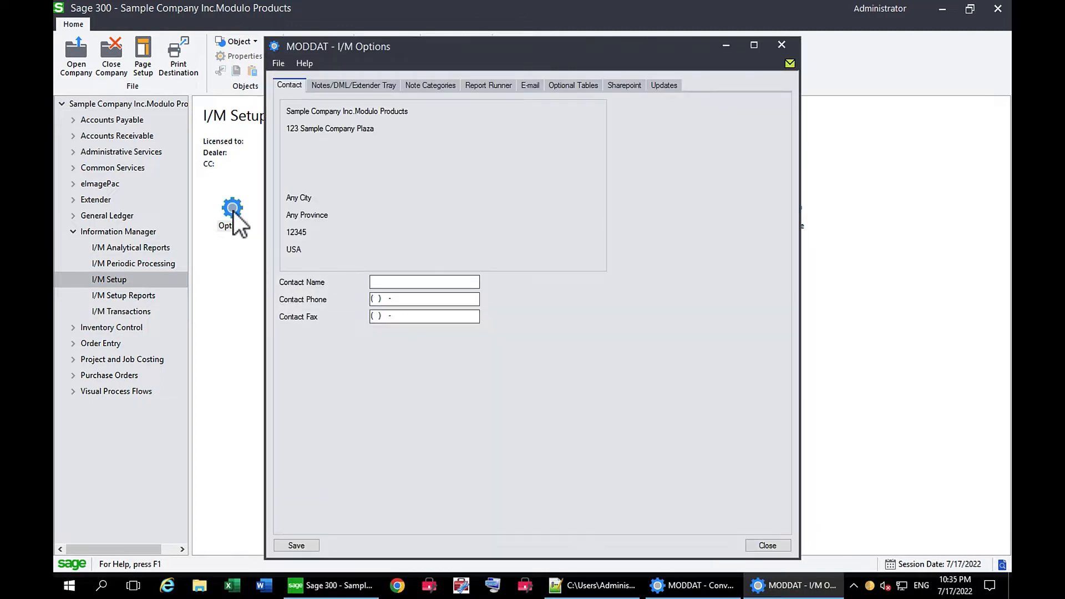
left_click(368, 91)
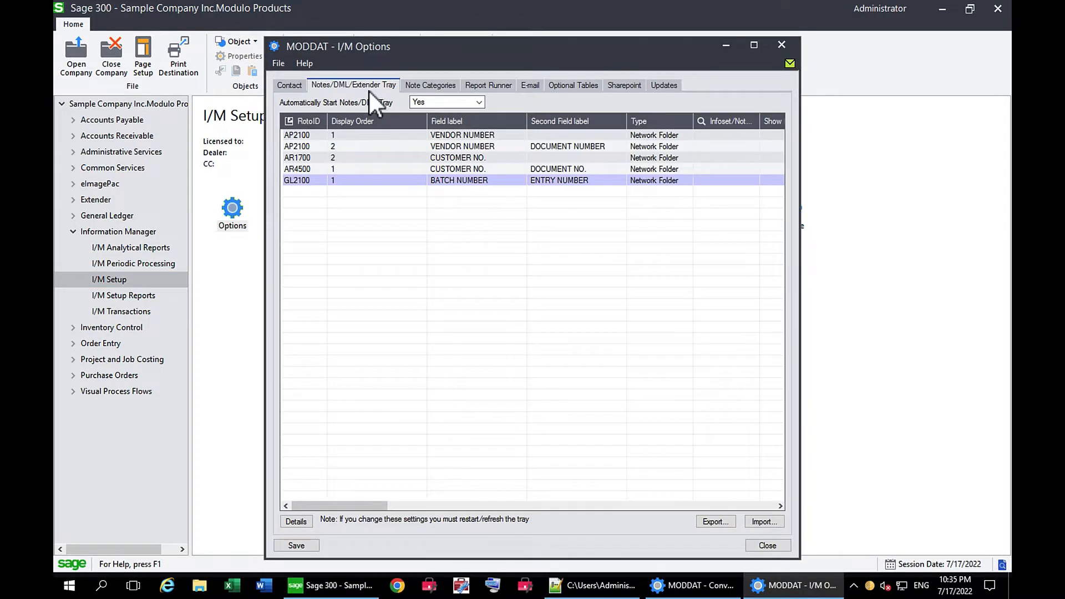
left_click(307, 135)
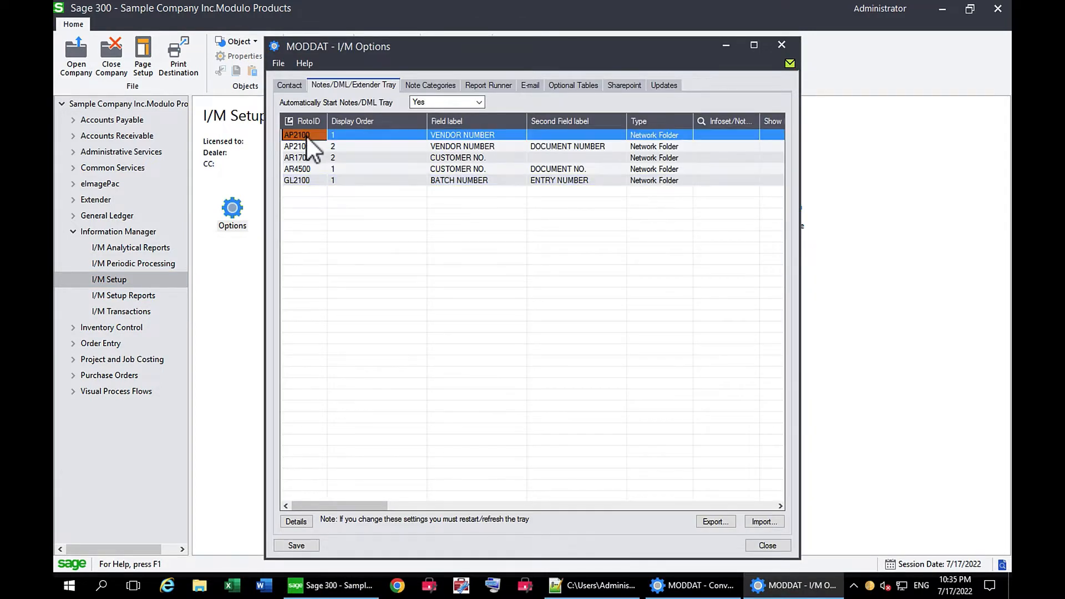
left_click(291, 521)
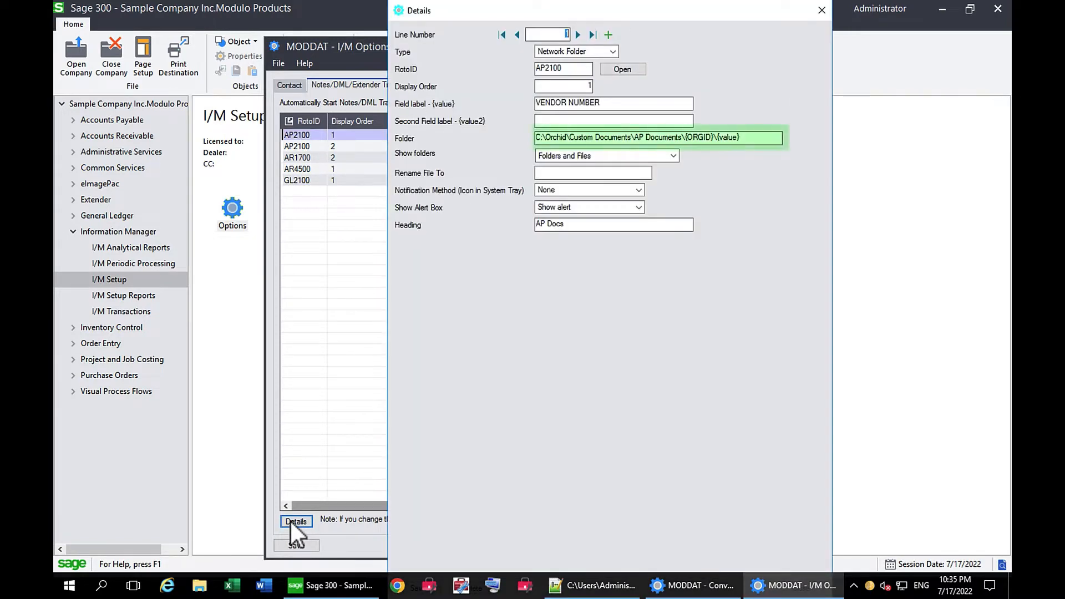
- Step through the remaining tray detail lines up to GL2100 and examine their folder paths, including the end of the GL2100 path
left_click(580, 35)
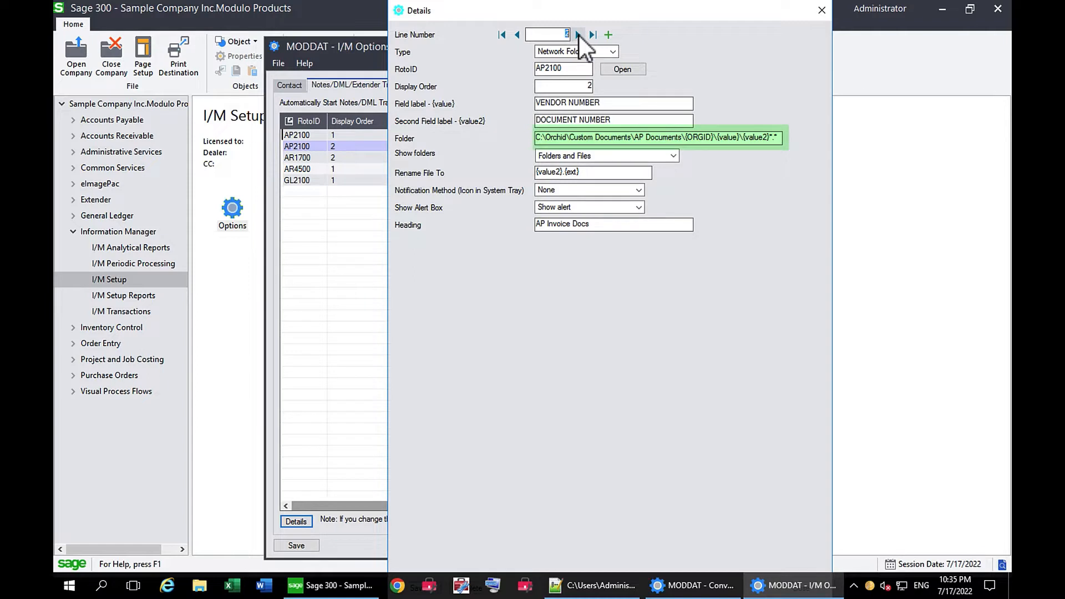
left_click(578, 35)
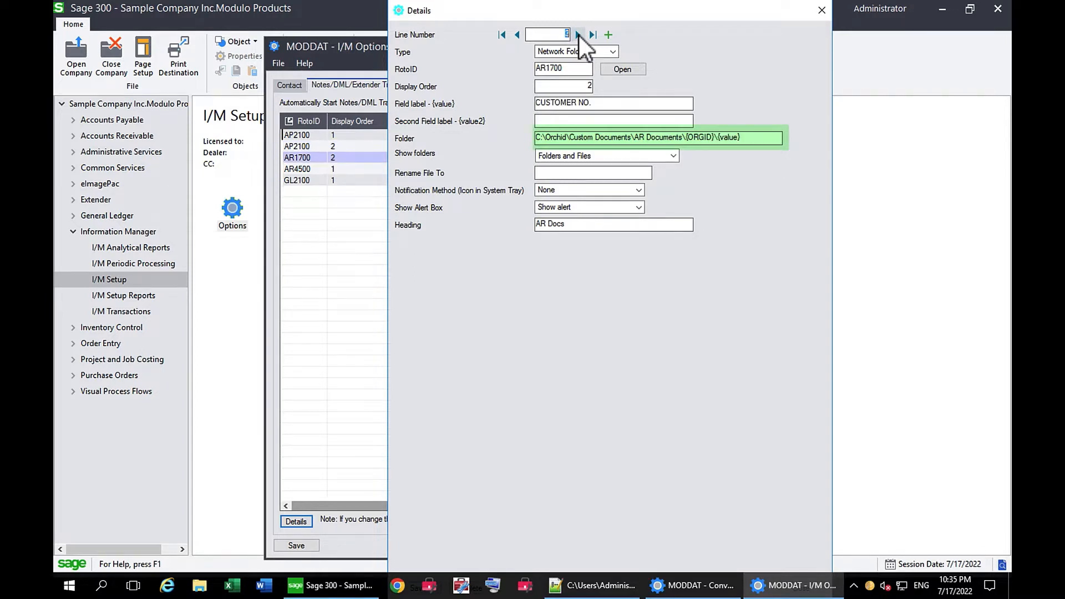
left_click(578, 34)
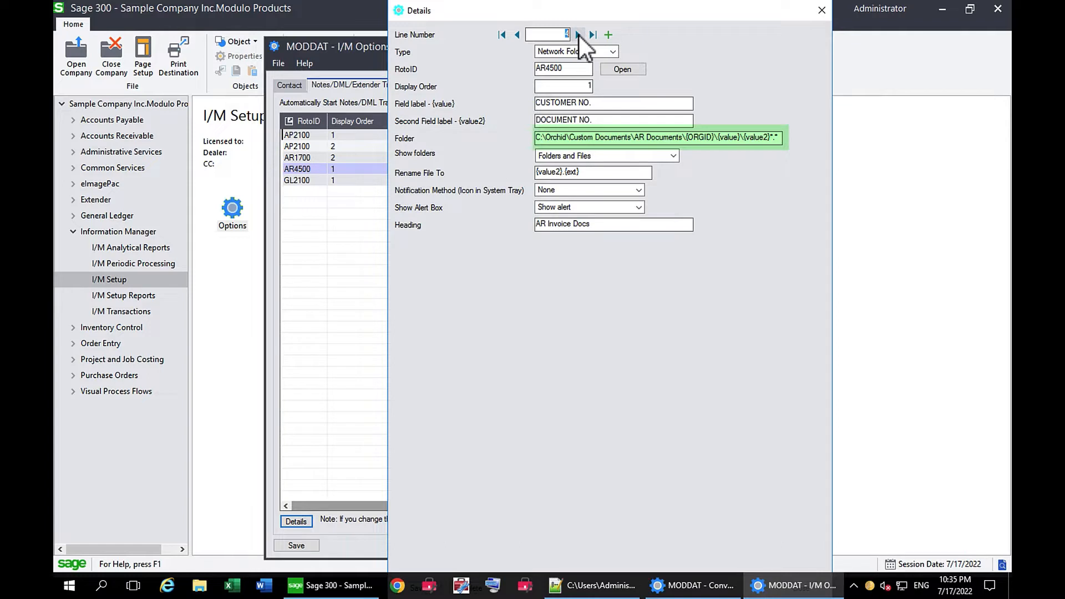
left_click(578, 35)
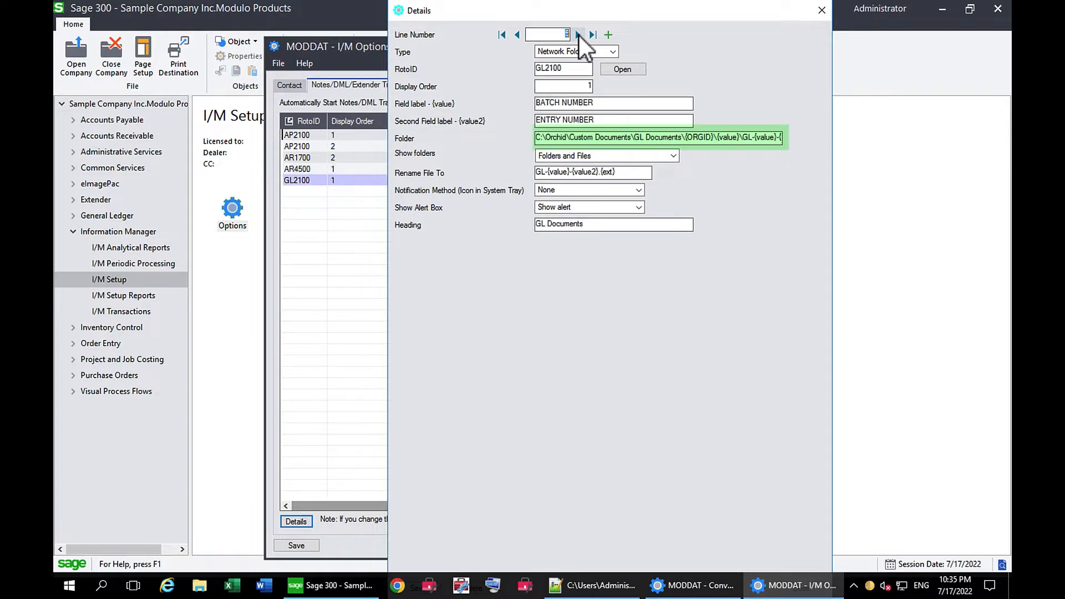
left_click(736, 138)
key("Right")
key("Right")
key("Right")
key("Right")
key("Right")
key("Right")
key("Right")
key("Right")
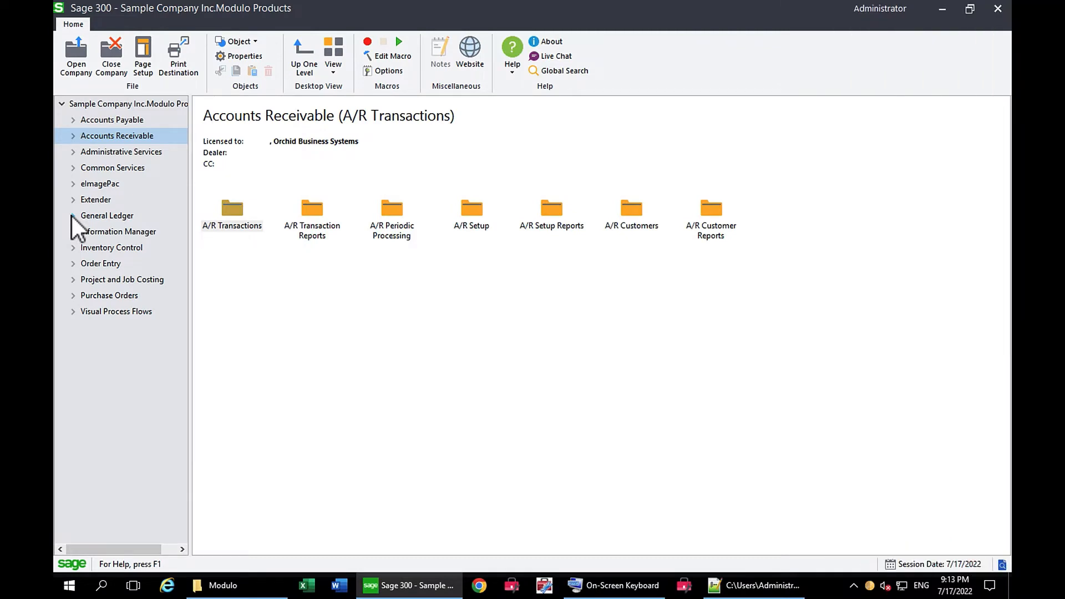
- Open the Extender Modules list from the Extender setup and select the Orchid Tools Class v5.5.1 module
left_click(73, 200)
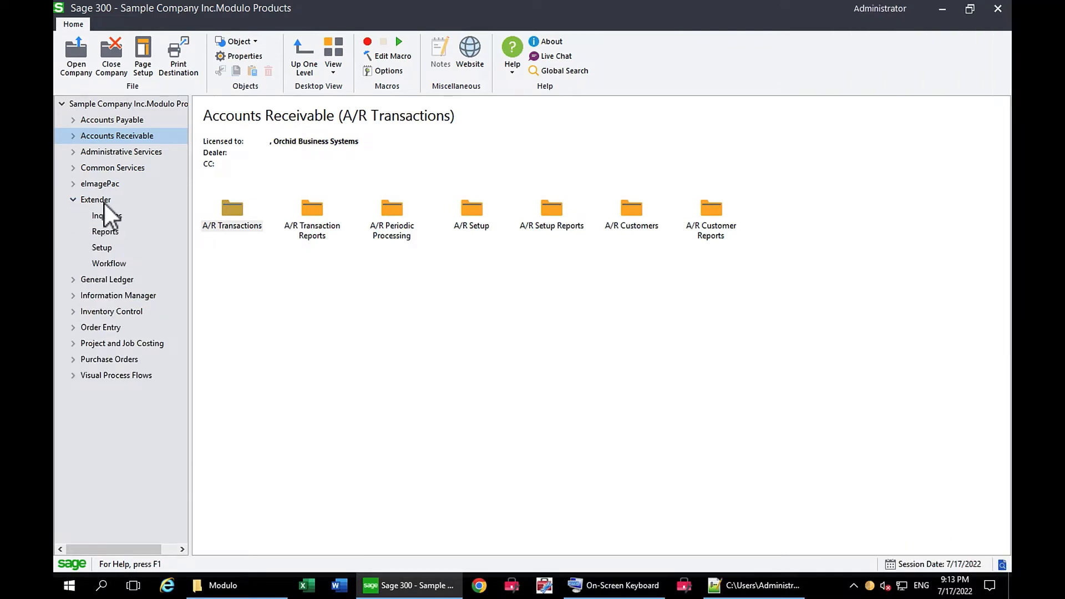
left_click(95, 200)
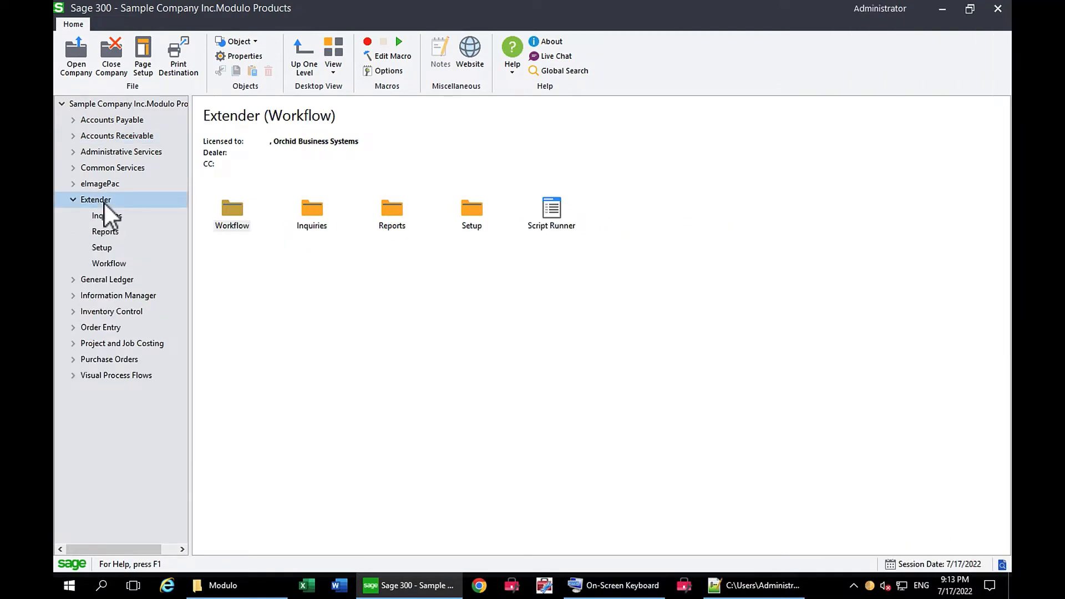
left_click(100, 250)
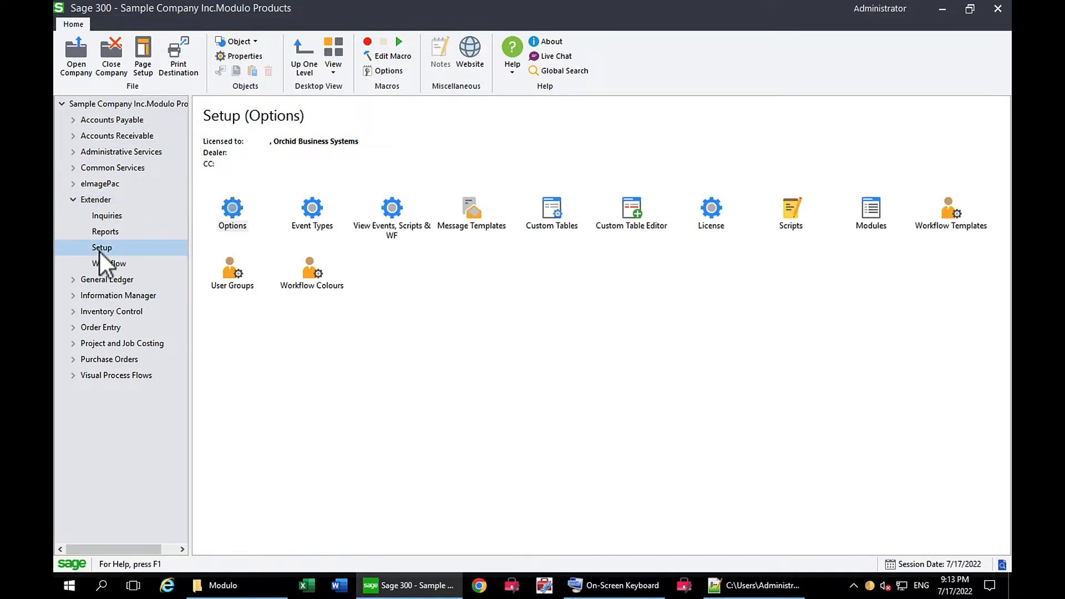
double_click(864, 215)
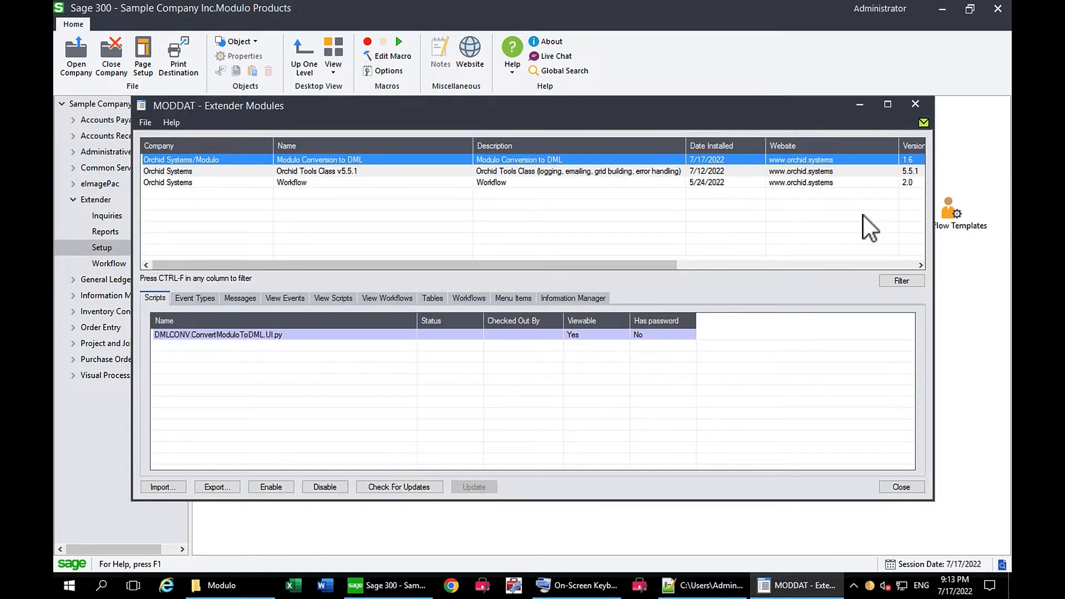
left_click(294, 173)
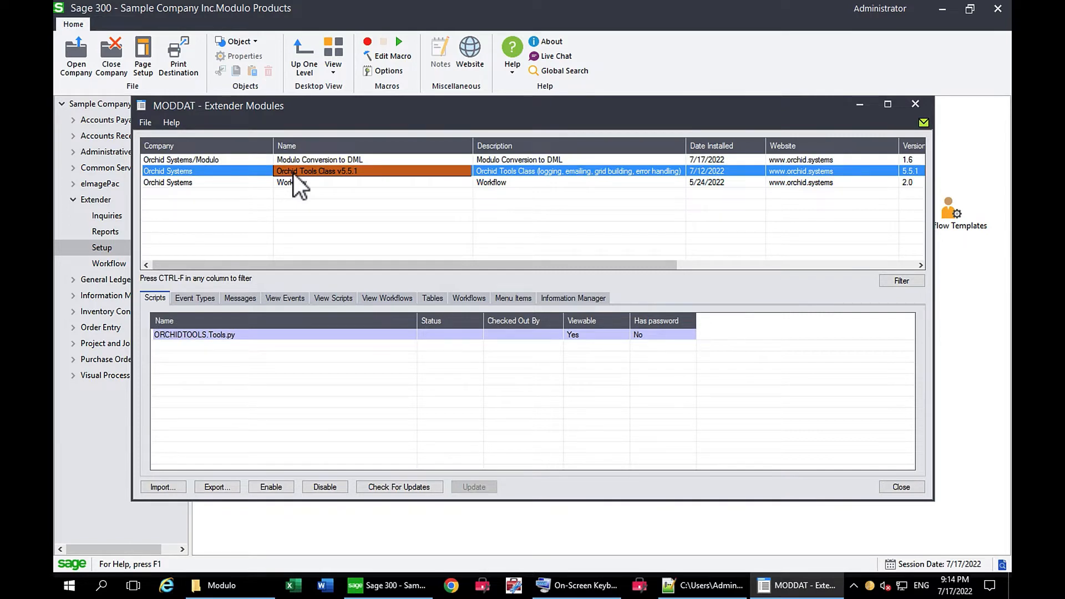
- Examine the scripts of the Modulo Conversion to DML module and close the Extender Modules list
left_click(293, 159)
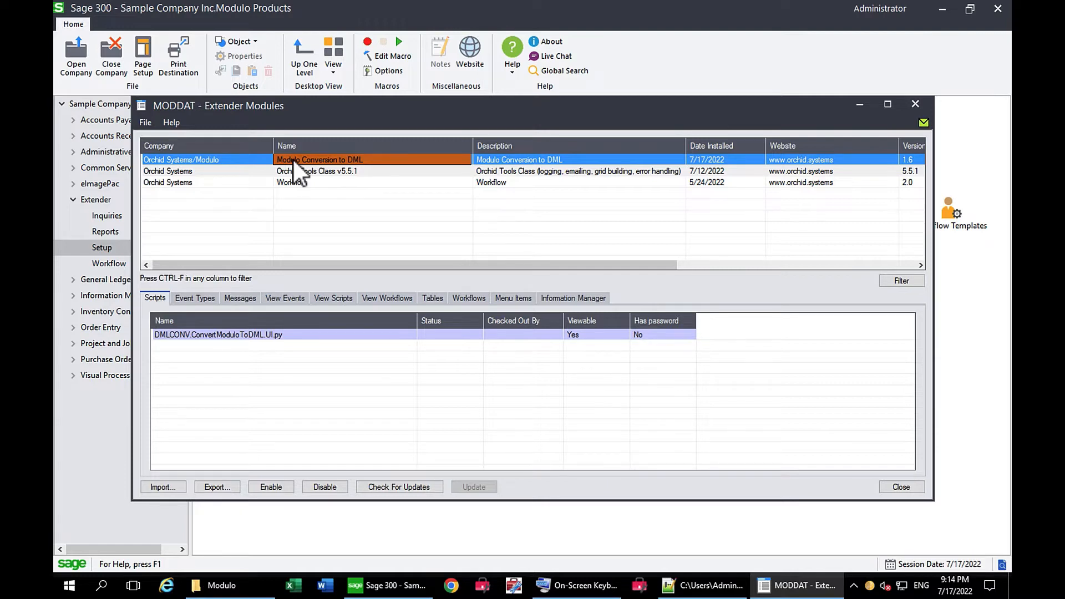
left_click(915, 106)
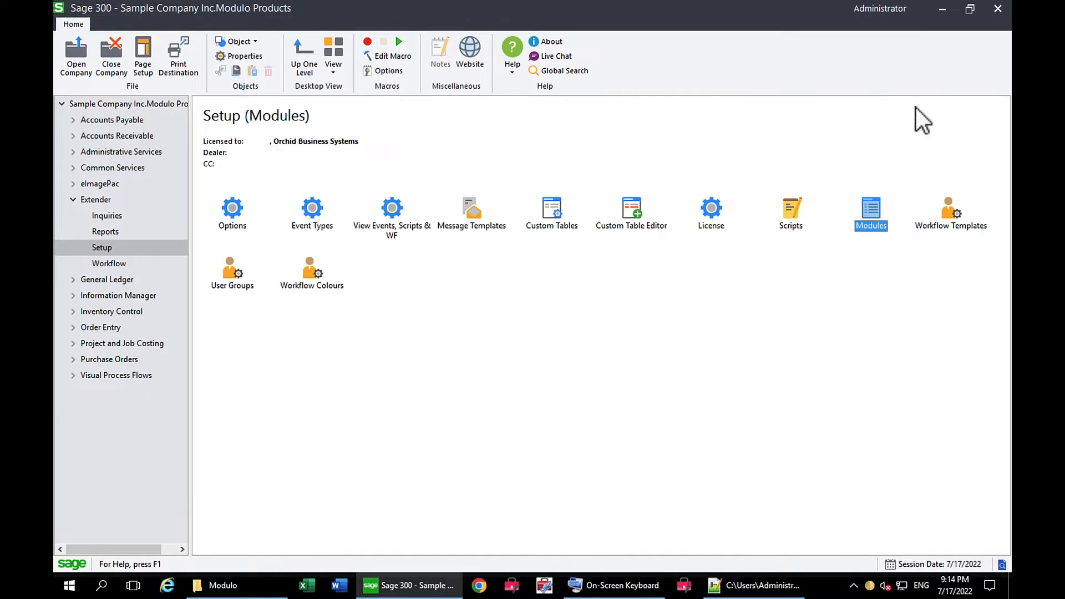
- Open the Custom Table Editor and load the first record of the Modulo to DML Conversion table
double_click(630, 212)
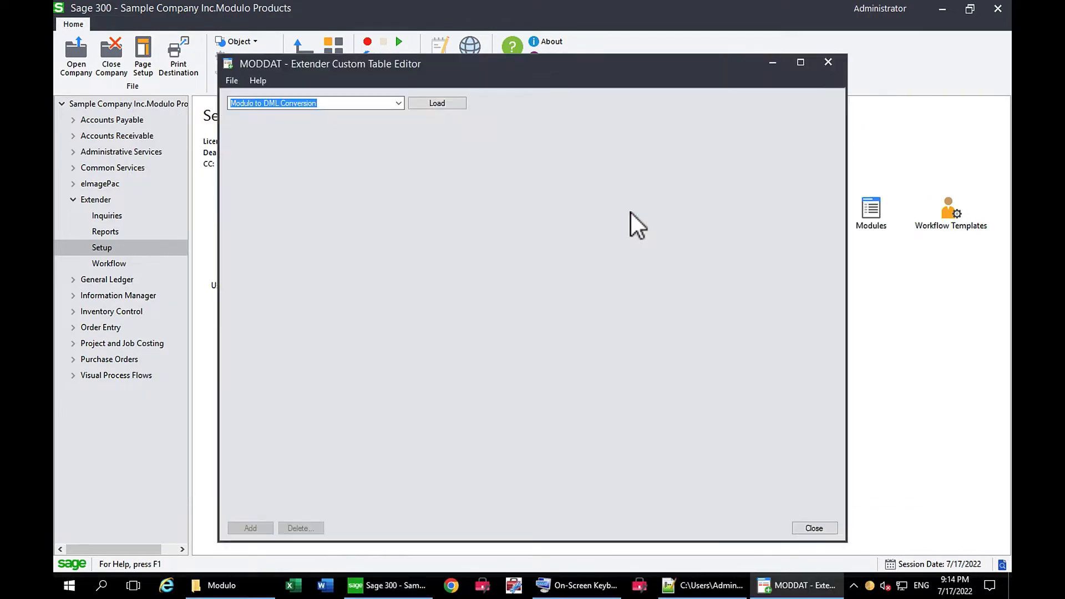
left_click(436, 105)
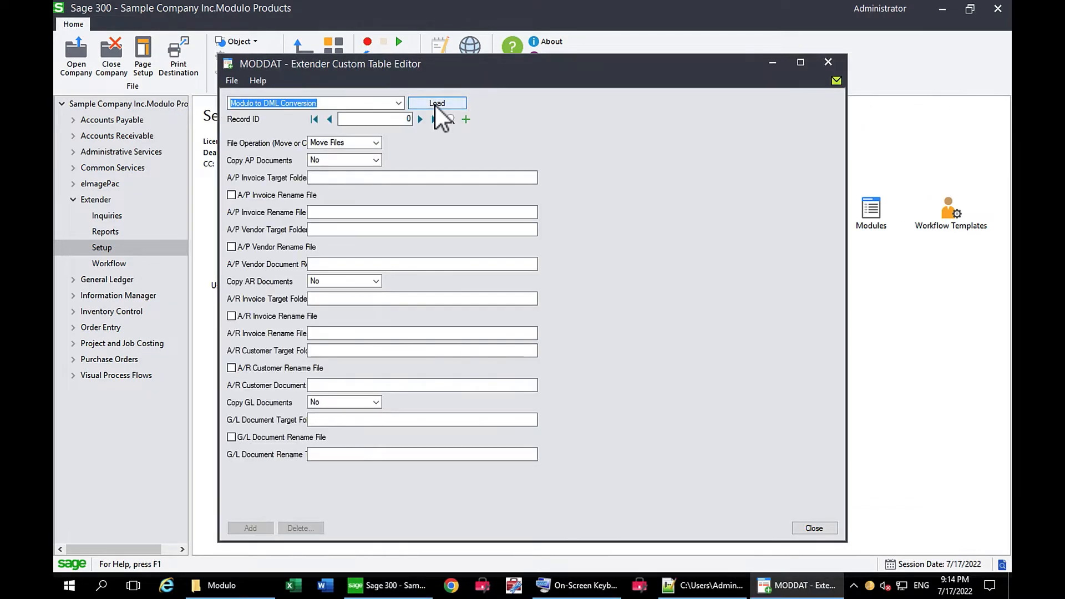
left_click(421, 119)
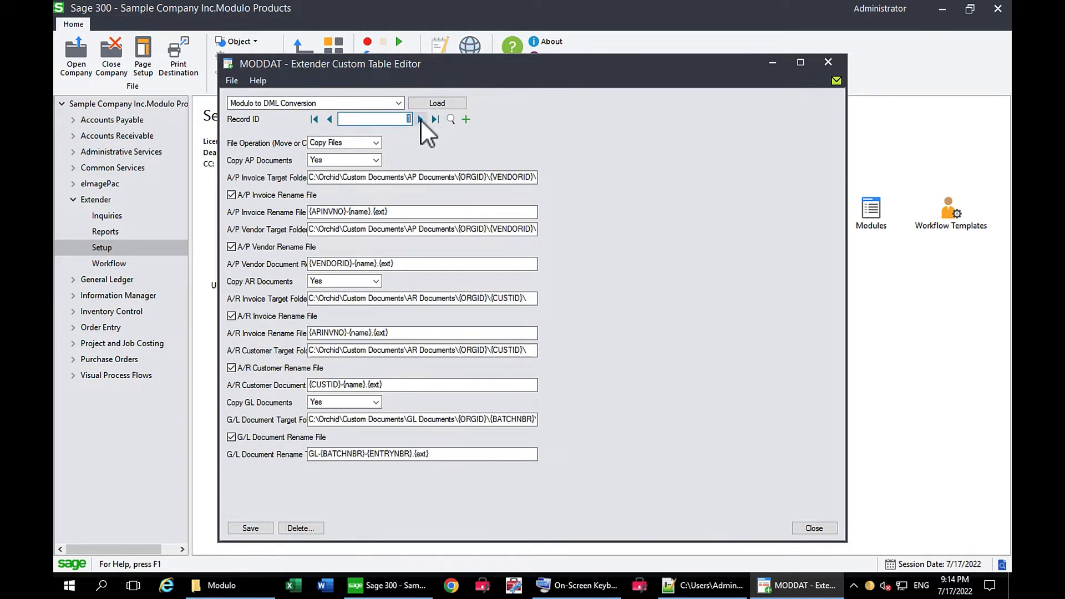
- Review the file operation choices, keeping Copy Files, and examine the A/P Invoice Target Folder path
left_click(377, 143)
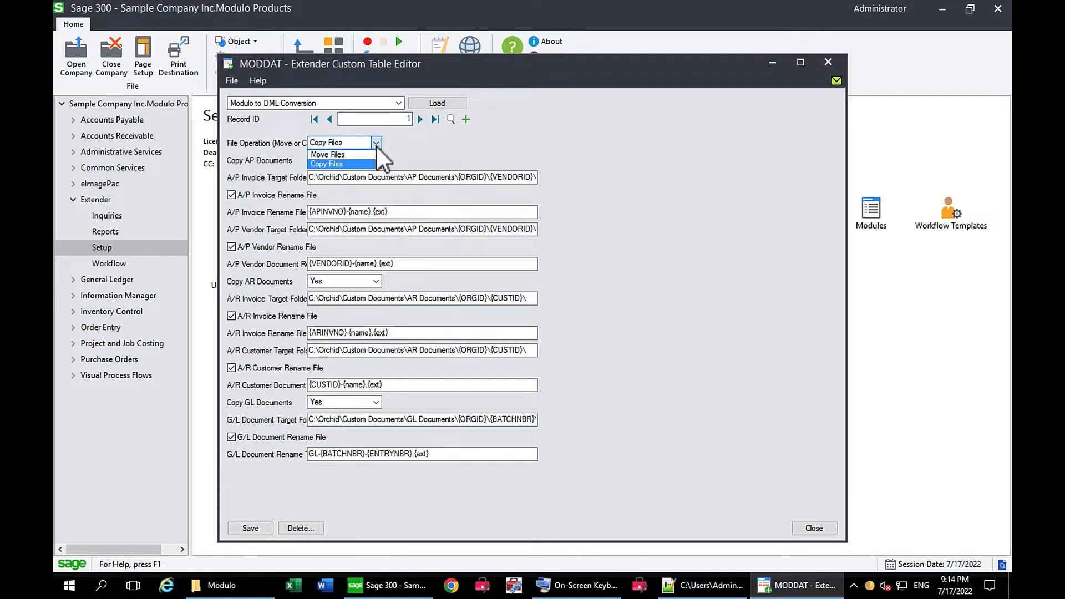
left_click(363, 164)
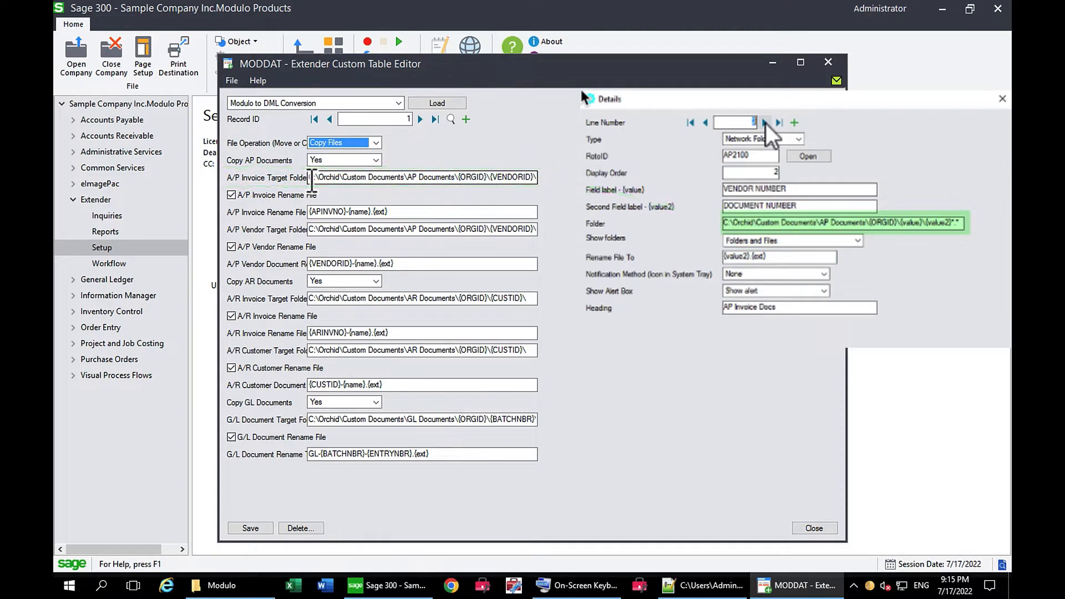
left_click(497, 178)
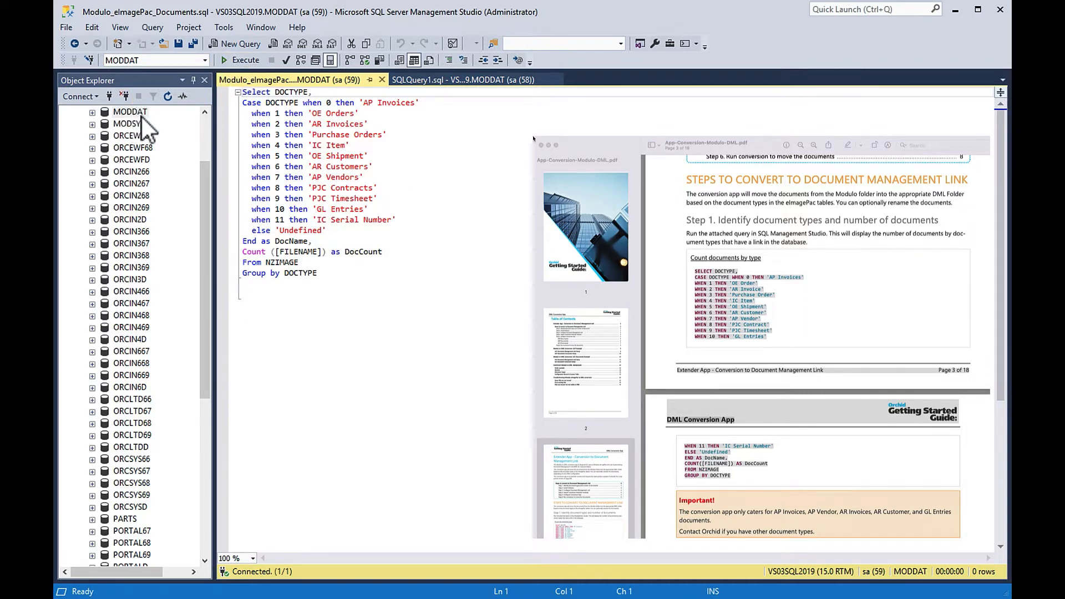
- In SQL Server Management Studio, run the document count query on MODDAT and go through each result from AP Invoices to GL Entries
left_click(242, 62)
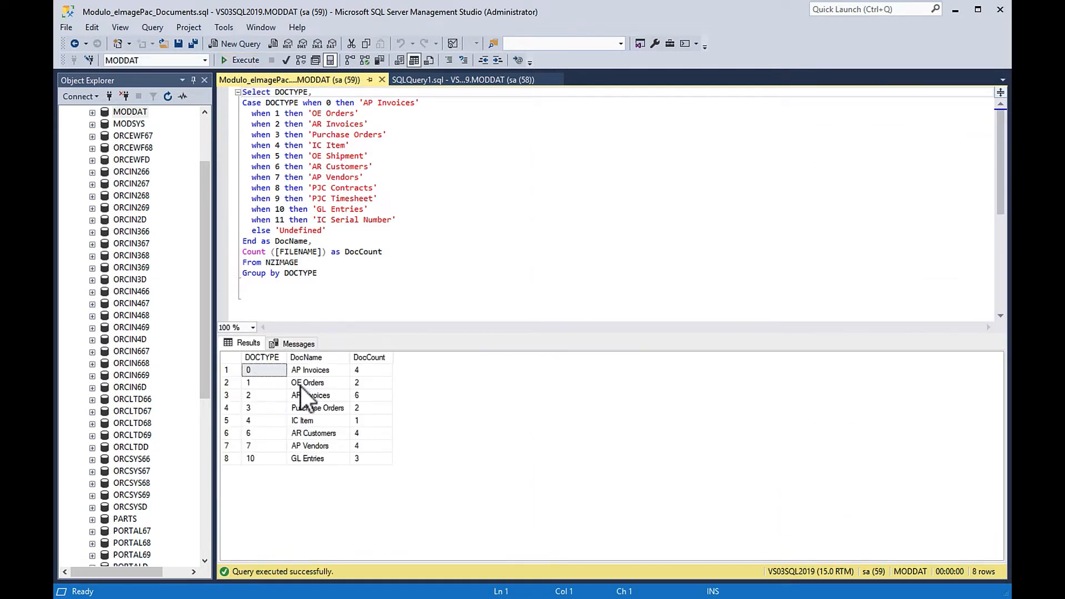
left_click(308, 375)
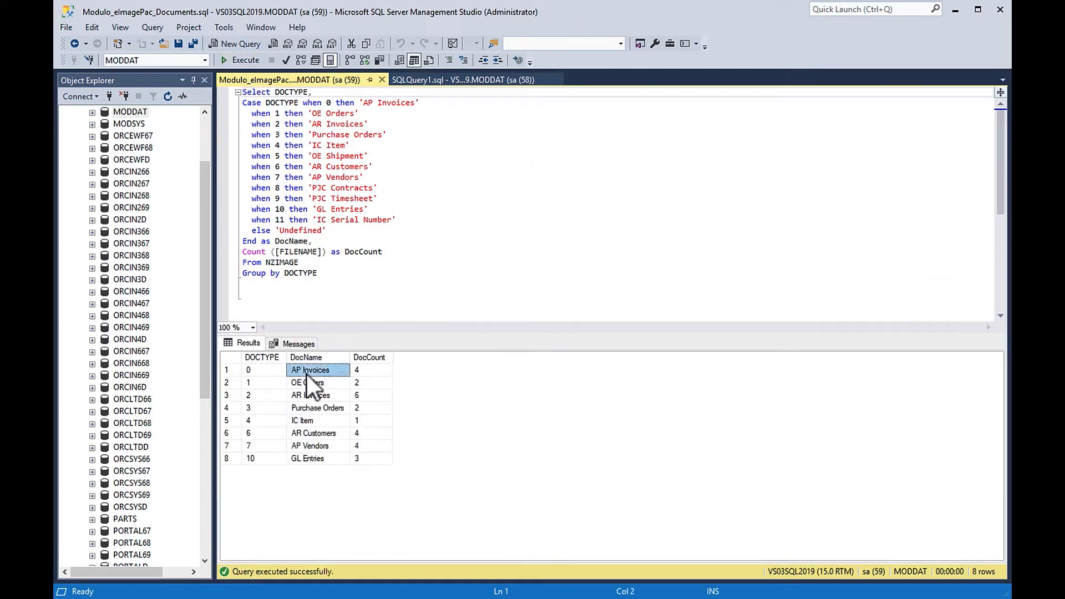
left_click(308, 386)
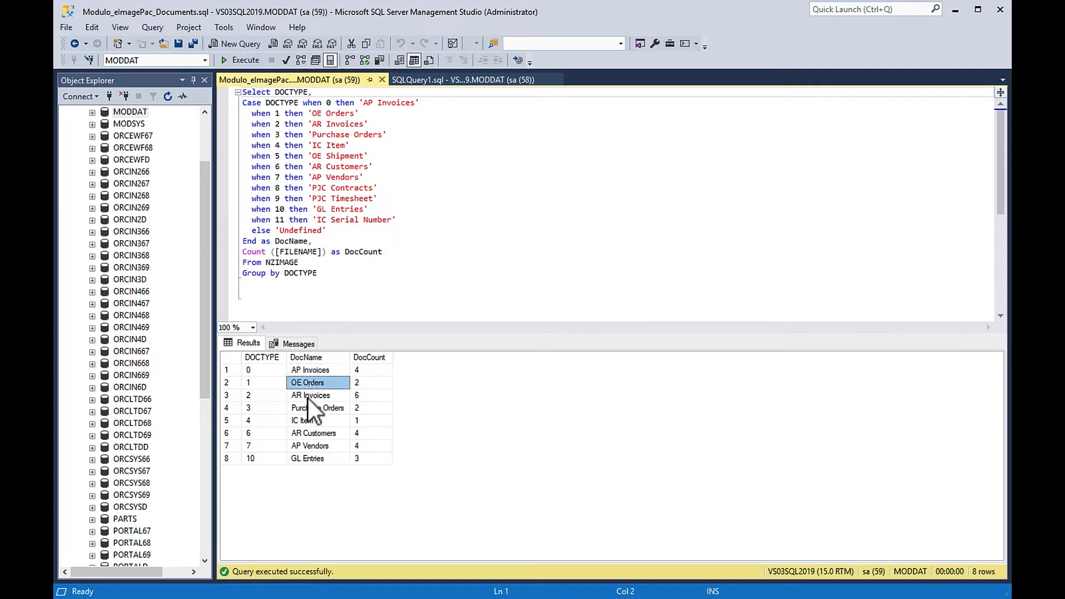
left_click(308, 398)
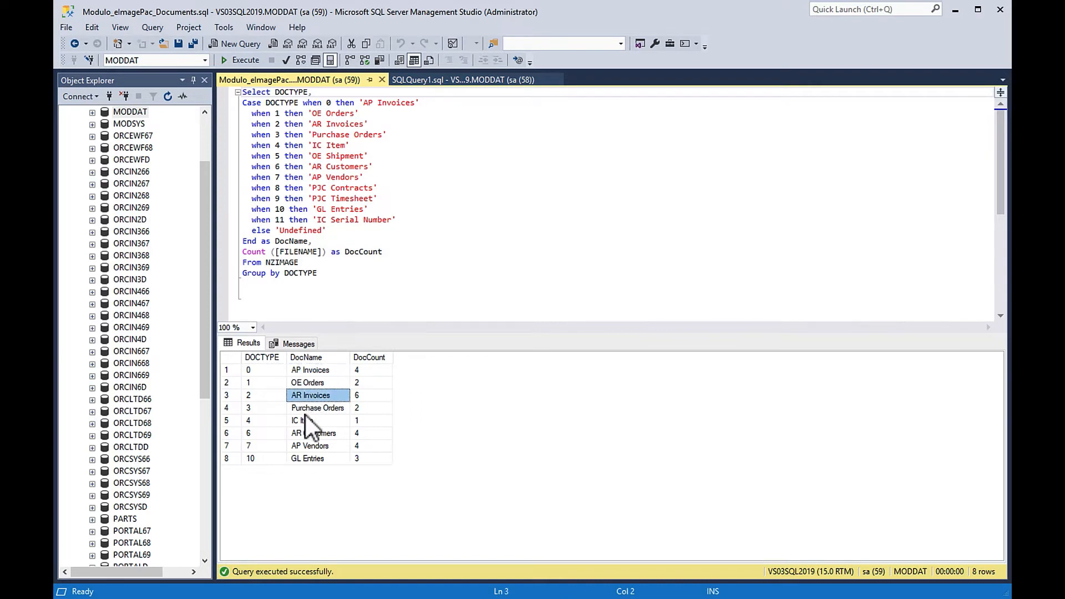
left_click(307, 409)
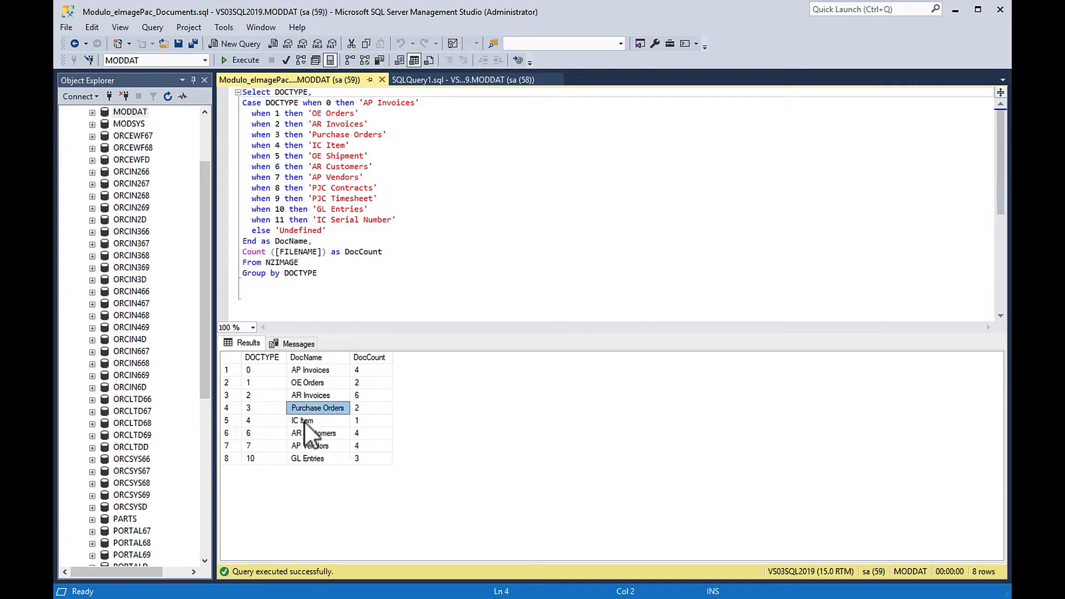
left_click(305, 424)
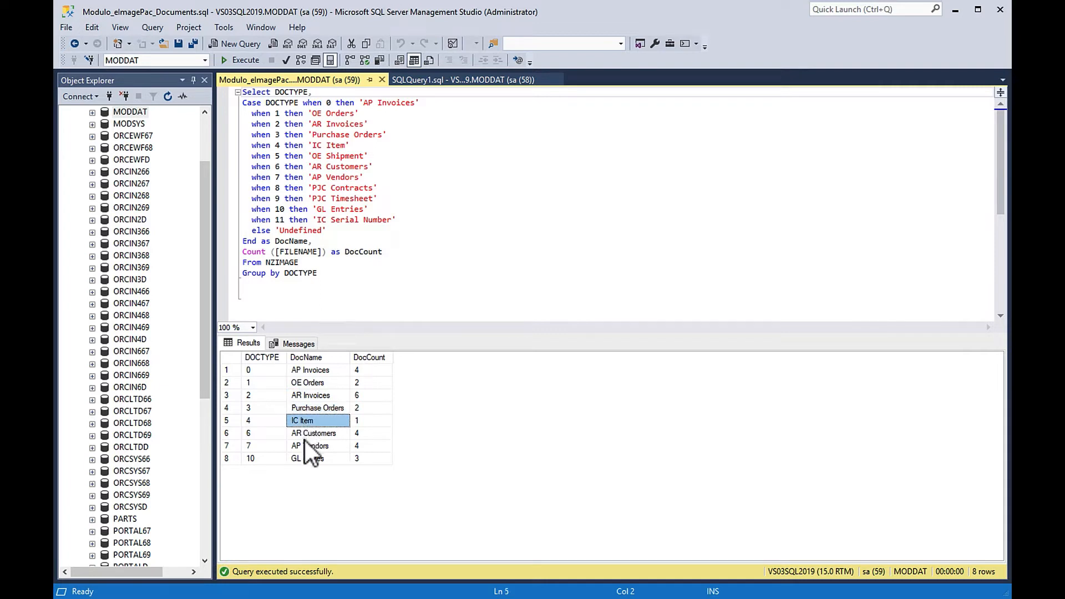
left_click(303, 435)
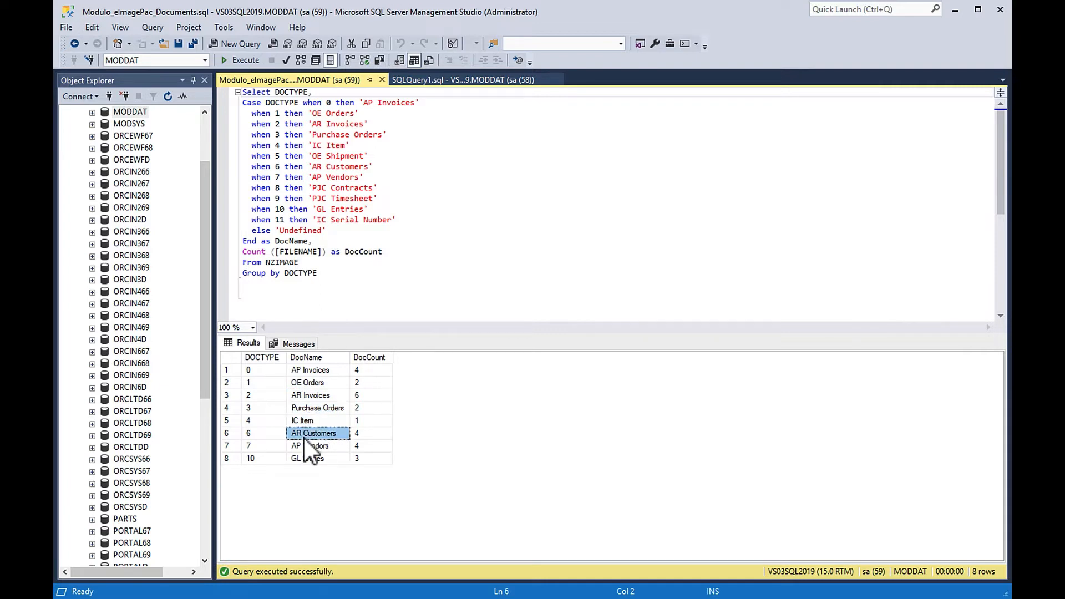
left_click(304, 450)
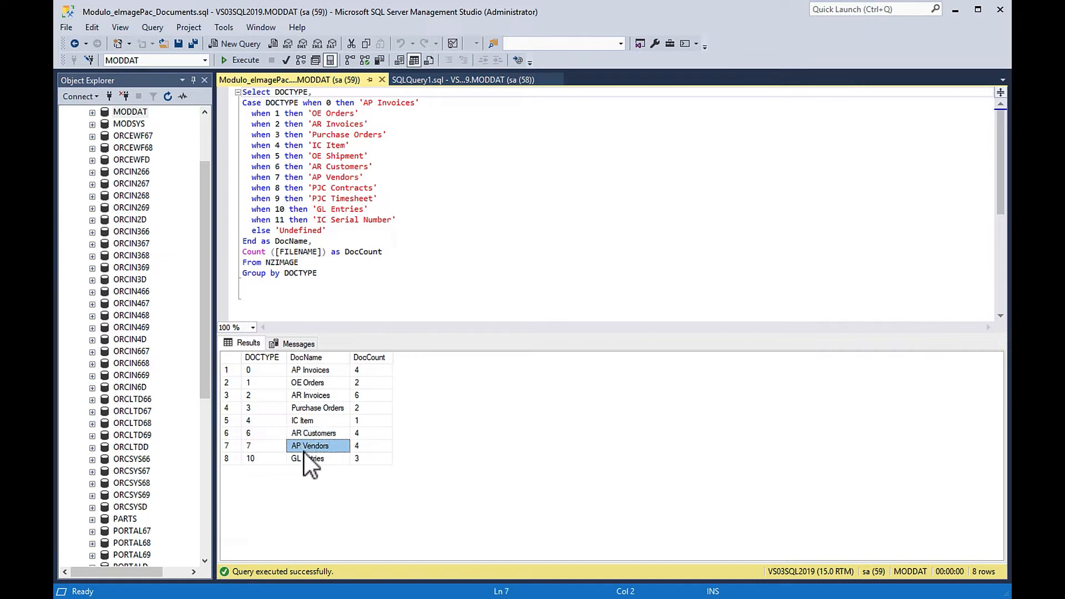
left_click(305, 462)
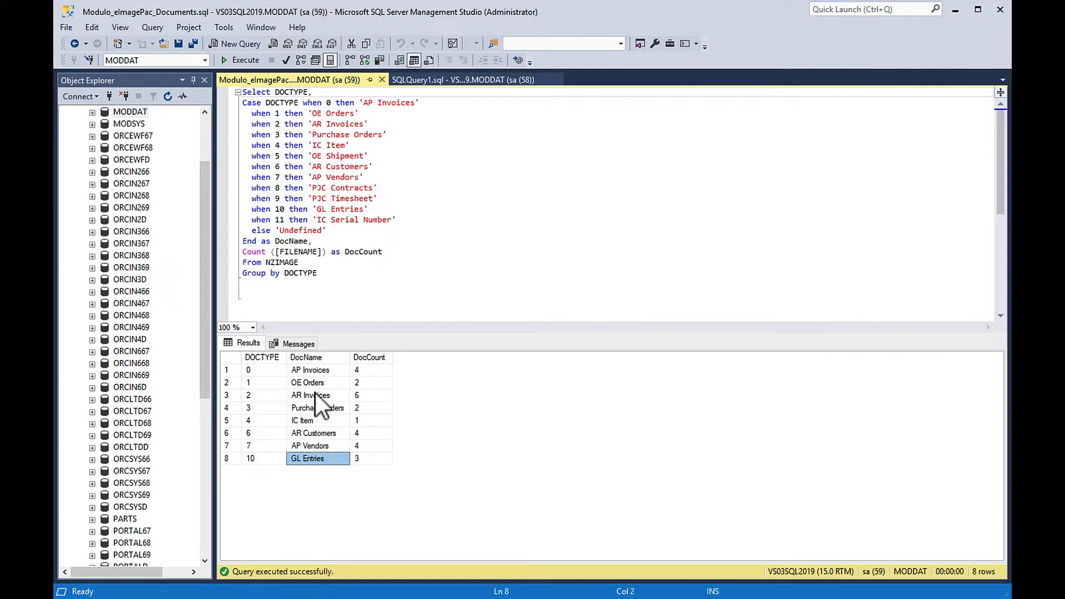
- Revisit the AP Invoices, AR Customers, AP Vendors and GL Entries document types in the query results
left_click(321, 371)
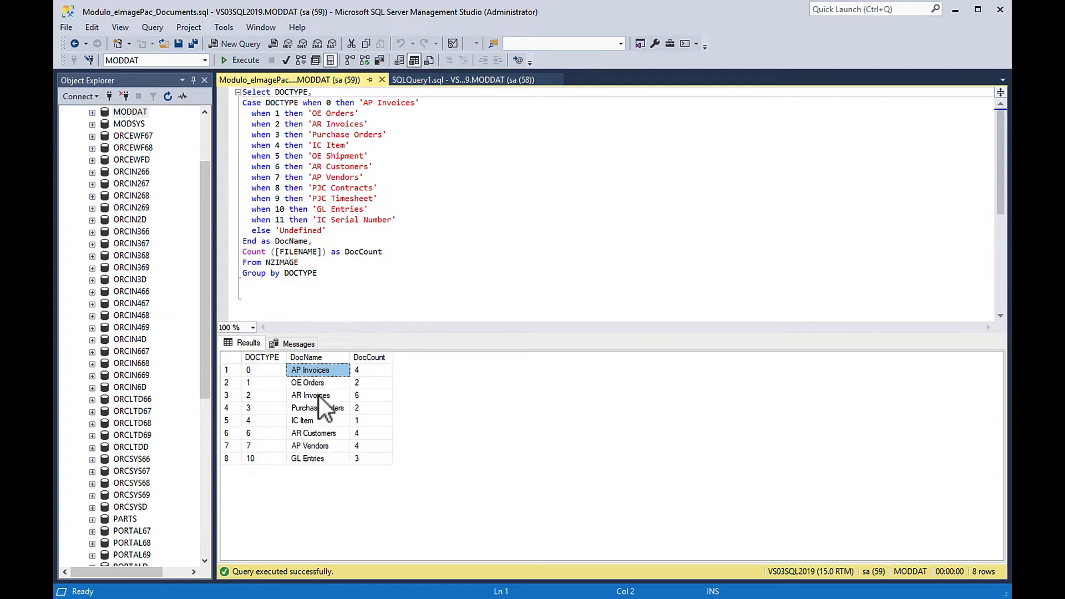
left_click(318, 434)
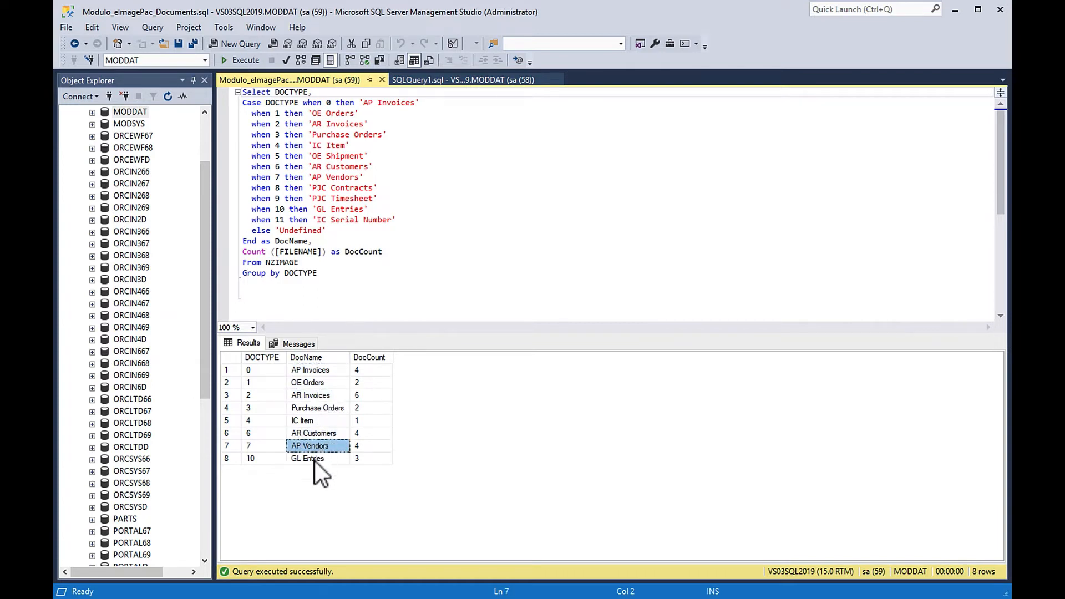
left_click(314, 461)
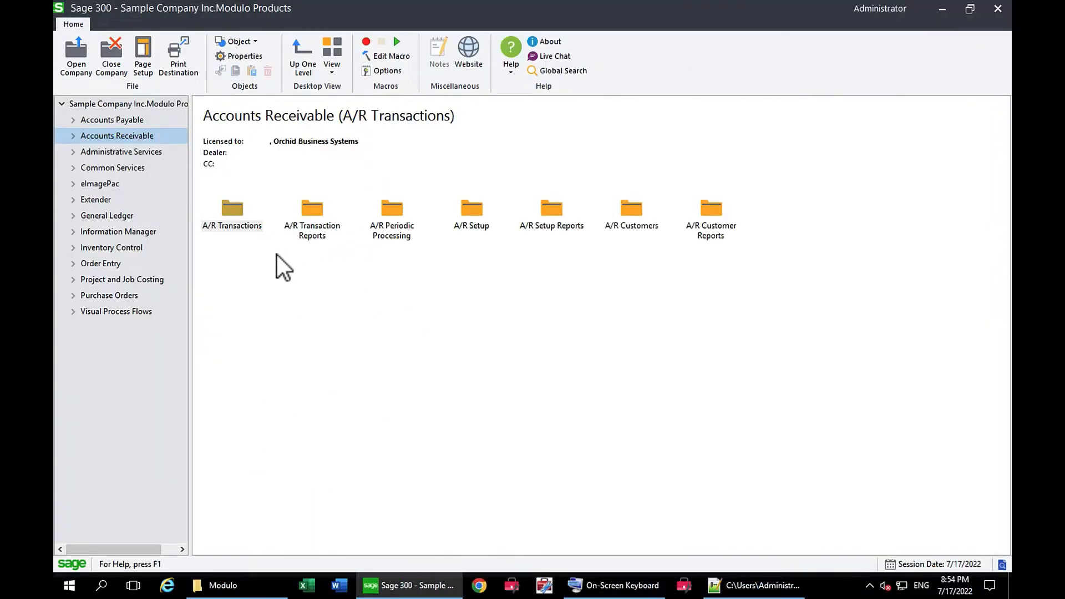
- In Sage 300, open the eImagePac Options from the eImagePac setup and highlight the Images Directory path
left_click(73, 184)
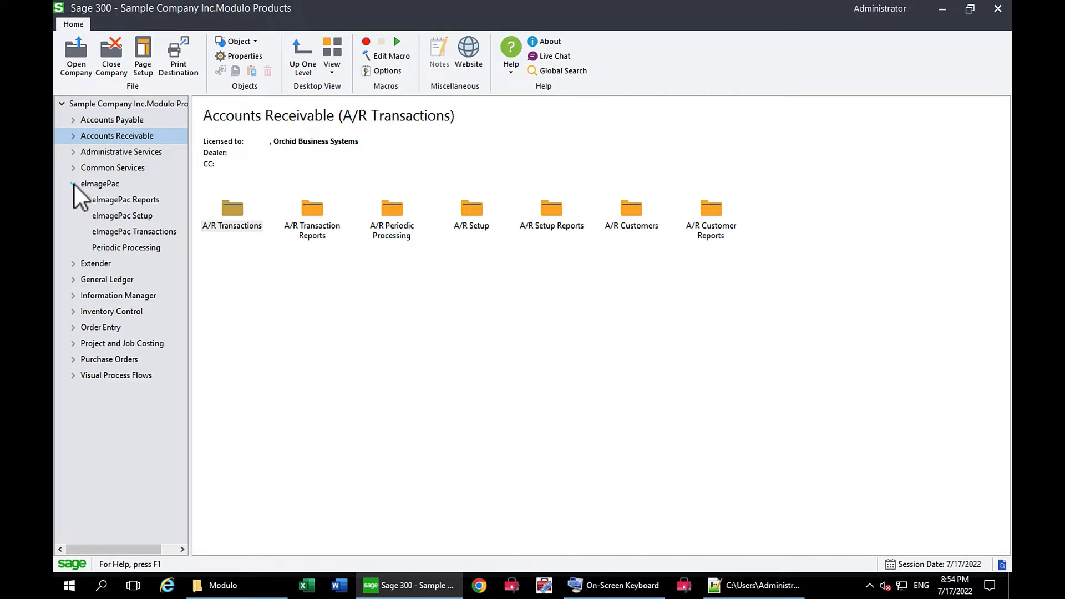
left_click(119, 216)
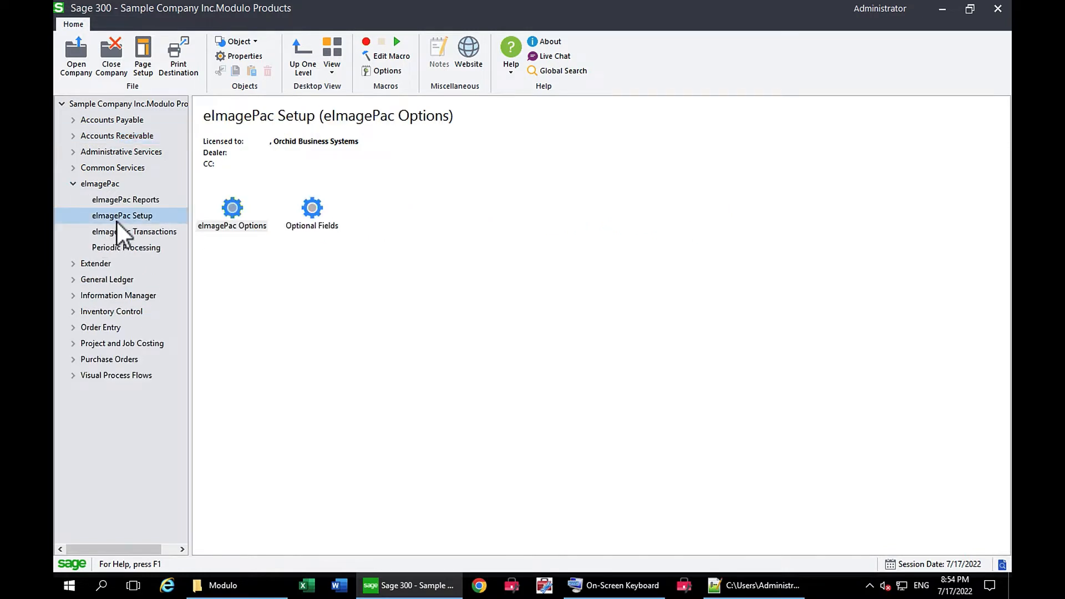
double_click(235, 216)
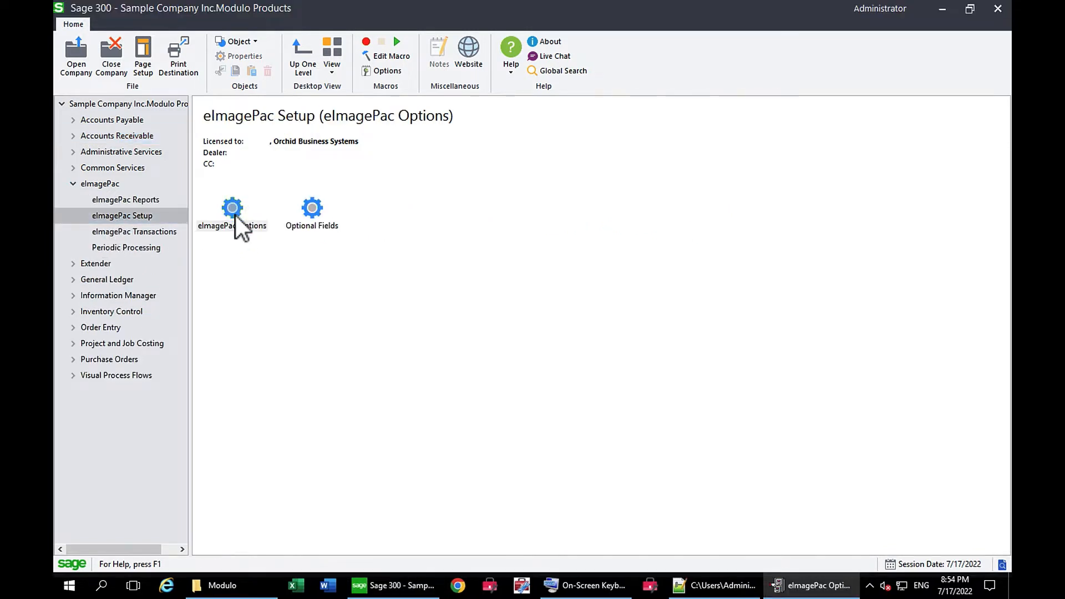
left_click_drag(530, 315, 455, 315)
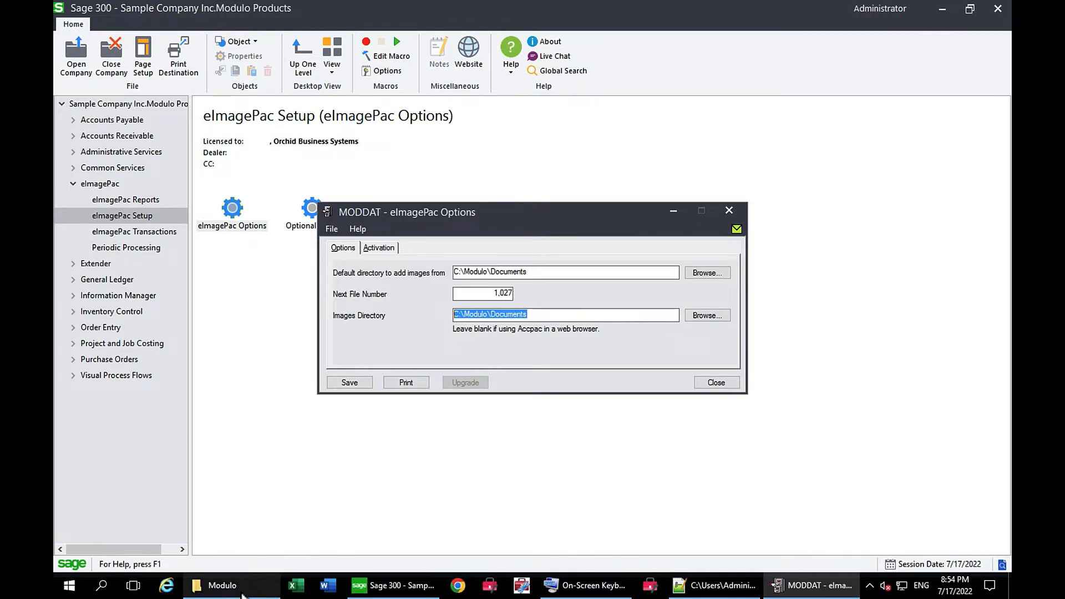
- In File Explorer, examine the files in the Documents and Documents - Copy folders under C:\Modulo, and return to the Modulo folder
left_click(241, 594)
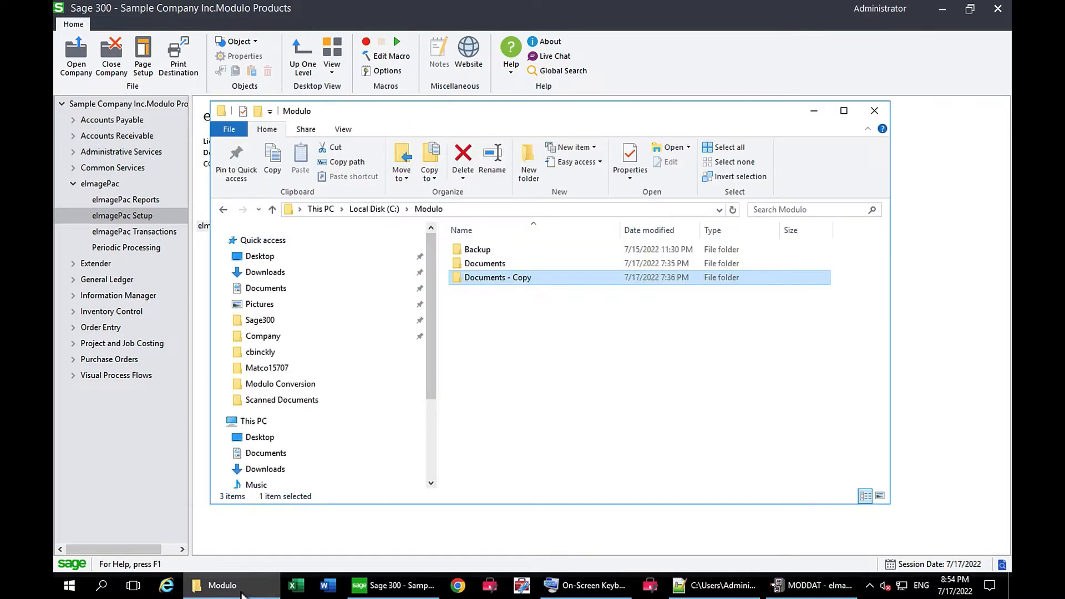
left_click(484, 266)
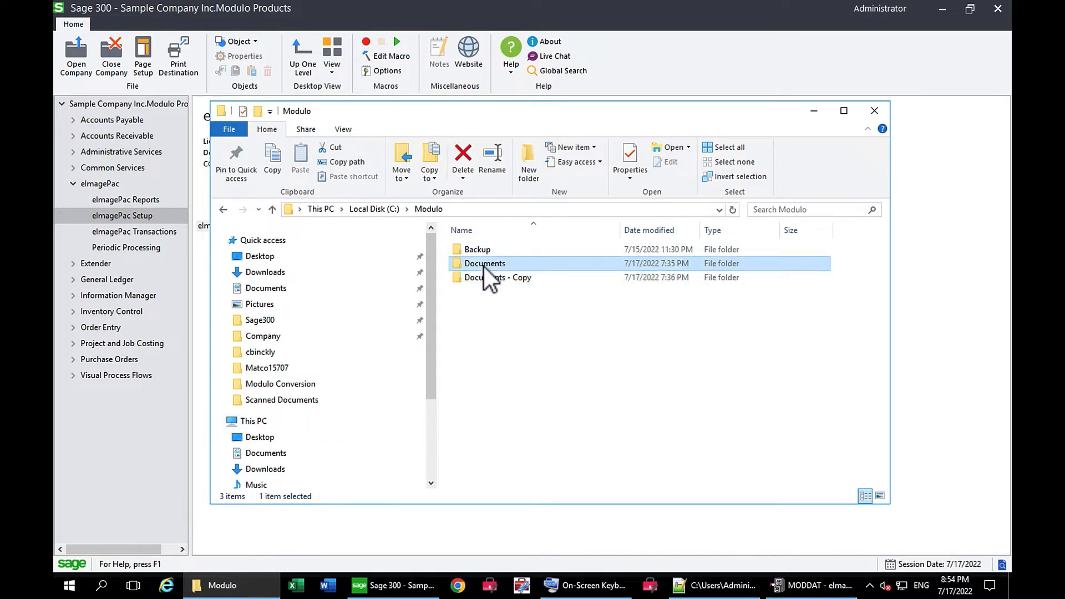
double_click(484, 266)
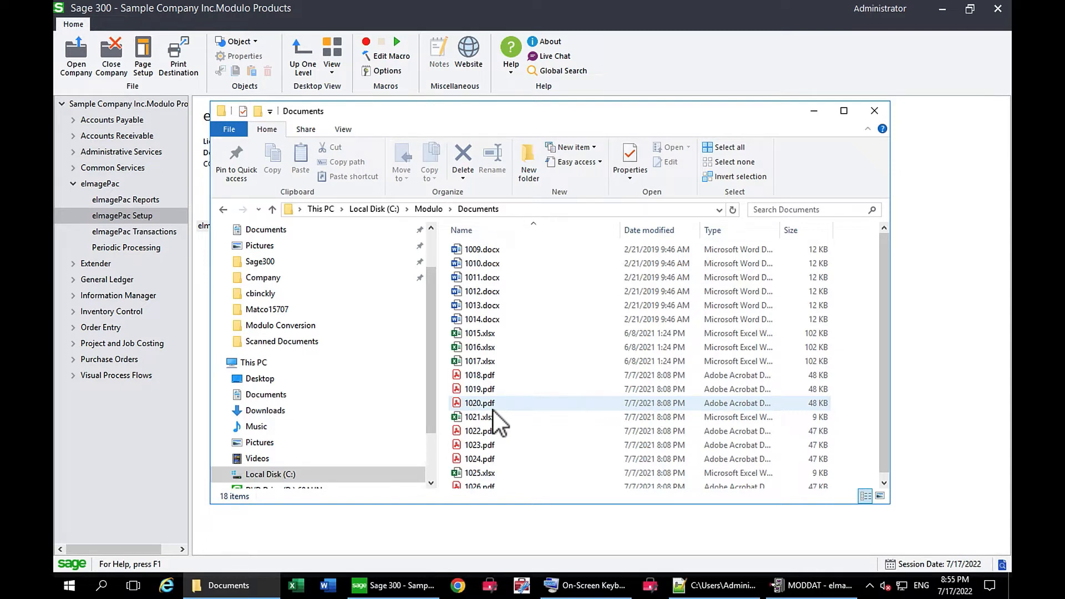
left_click(432, 210)
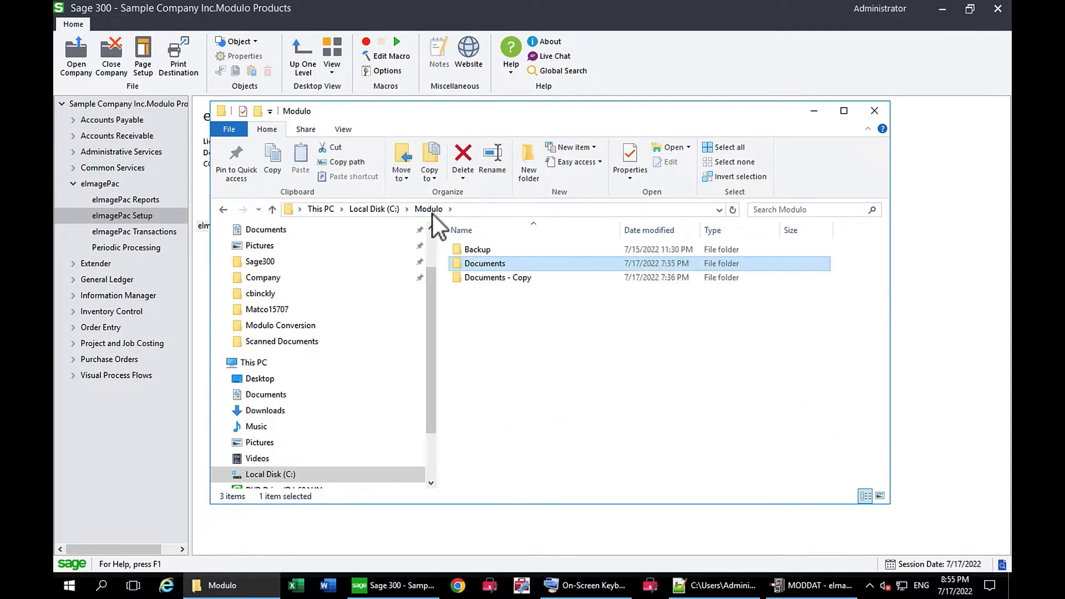
double_click(485, 282)
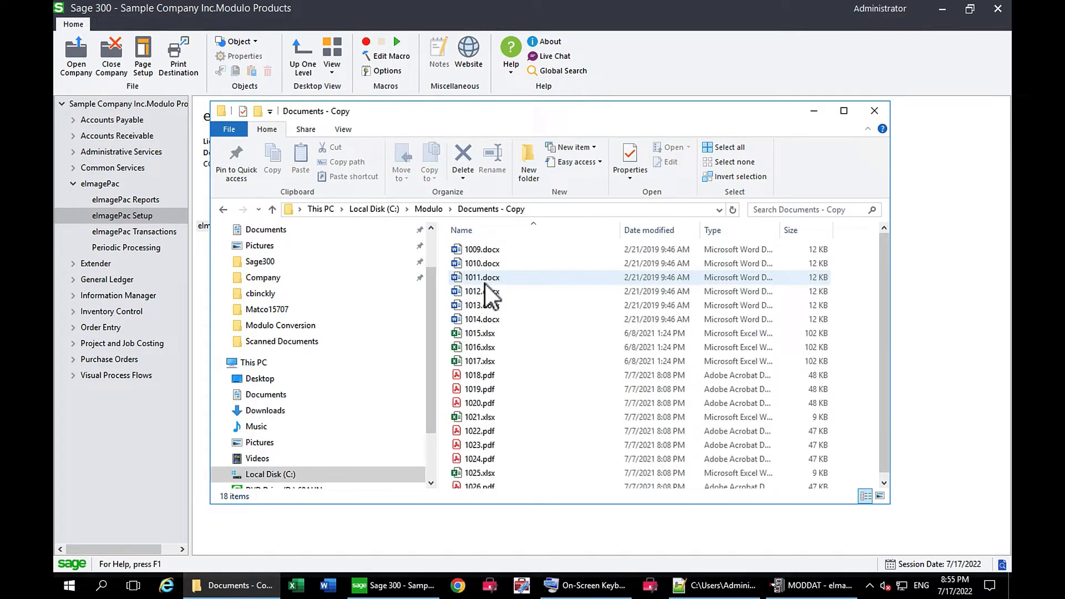
left_click(428, 212)
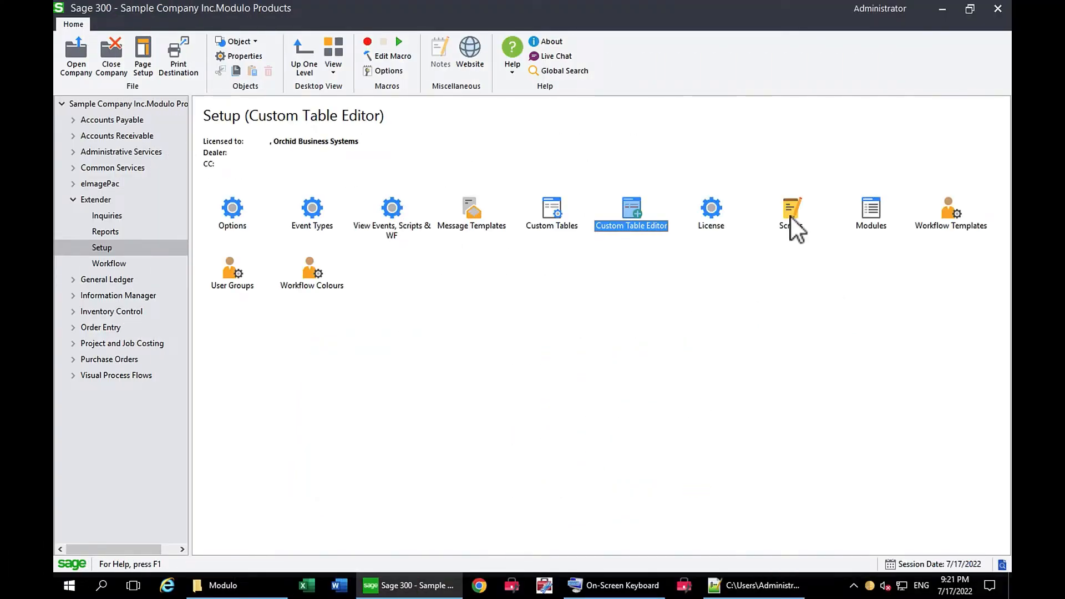
- Run the DMLCONV.ConvertModuloToDML.UI.py script from the Extender Scripts list and keep Copy Files as the conversion's file operation
double_click(790, 217)
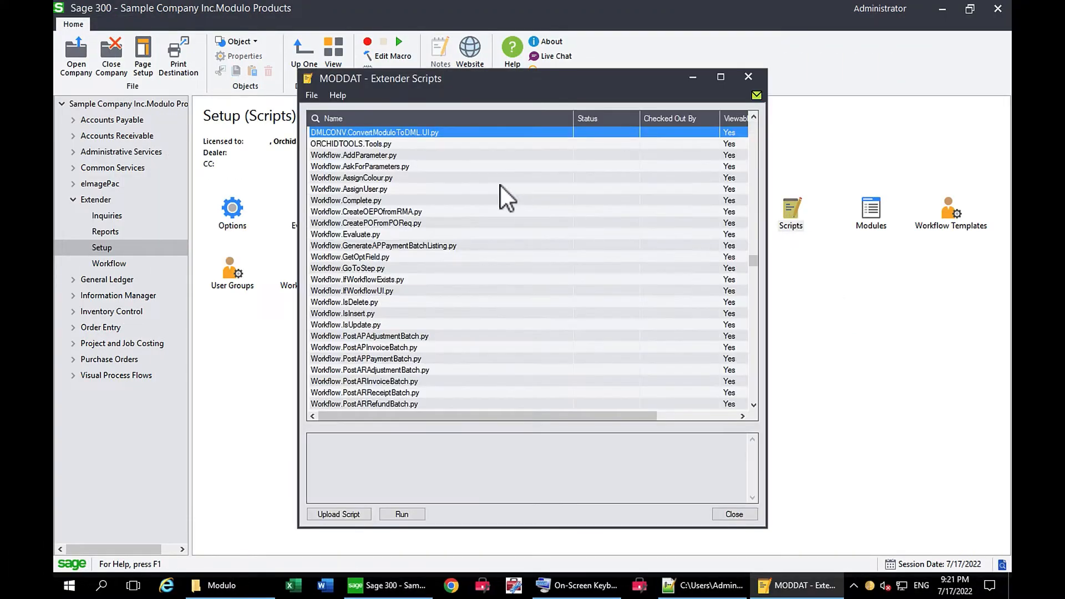
left_click(442, 137)
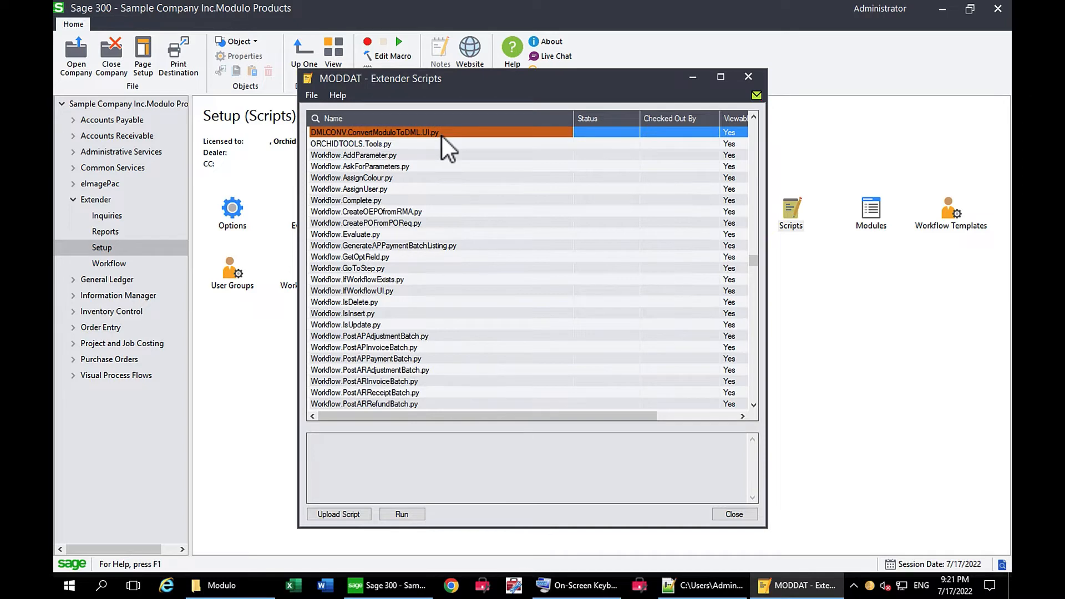
left_click(399, 516)
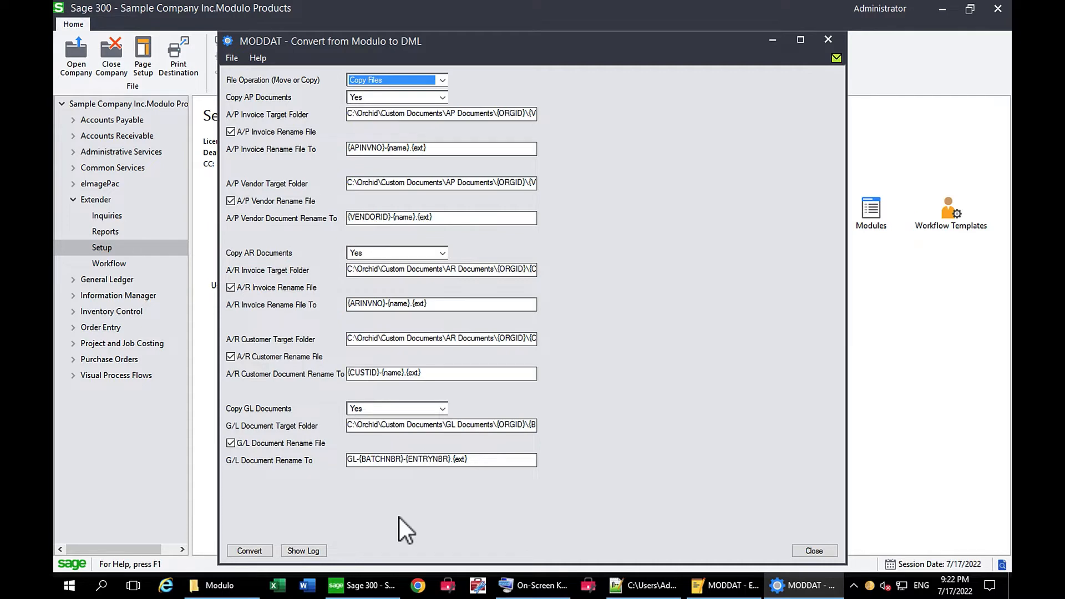
left_click(442, 81)
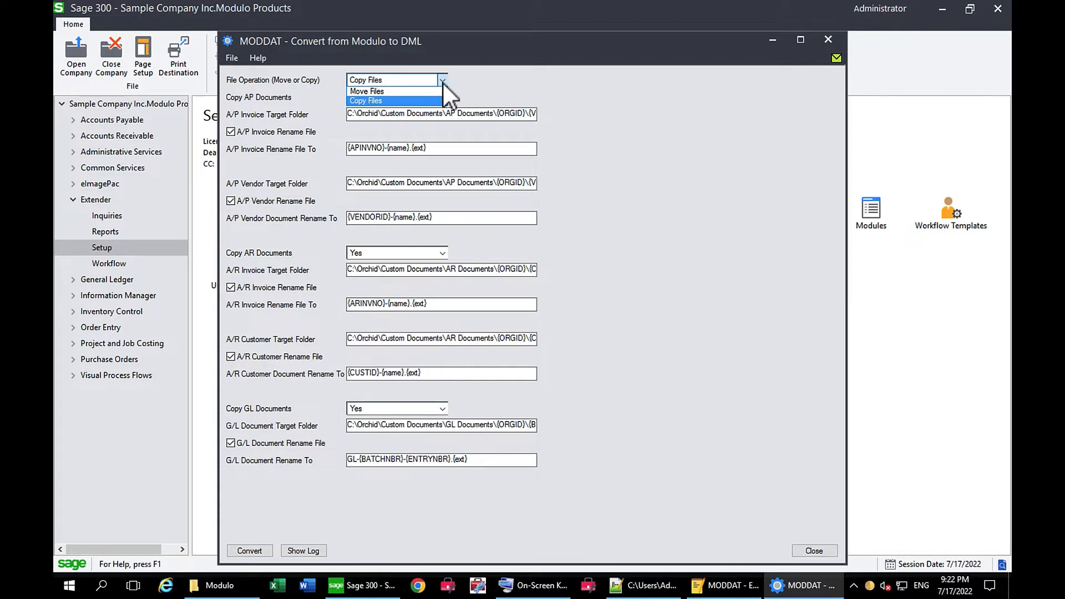
left_click(443, 82)
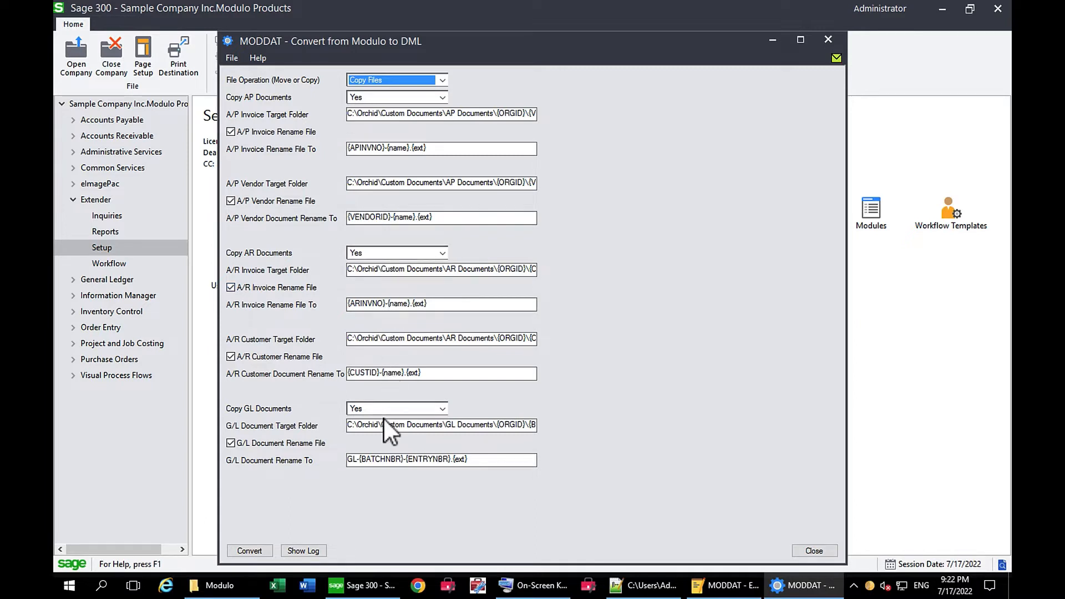
- Run the conversion, confirm copying the files from Modulo to DML, and open the resulting log file
left_click(247, 550)
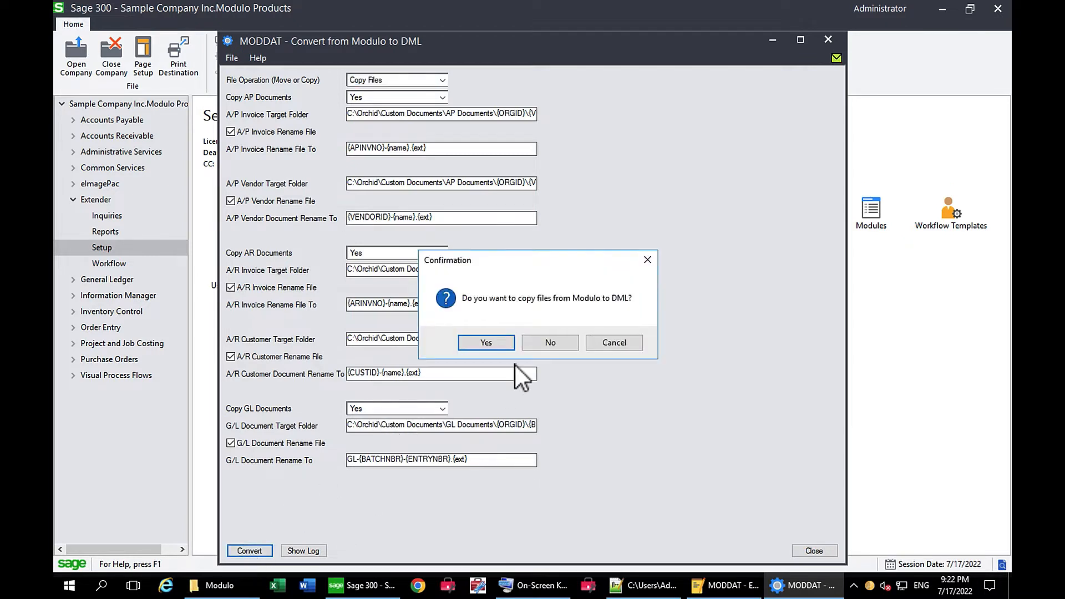
left_click(492, 347)
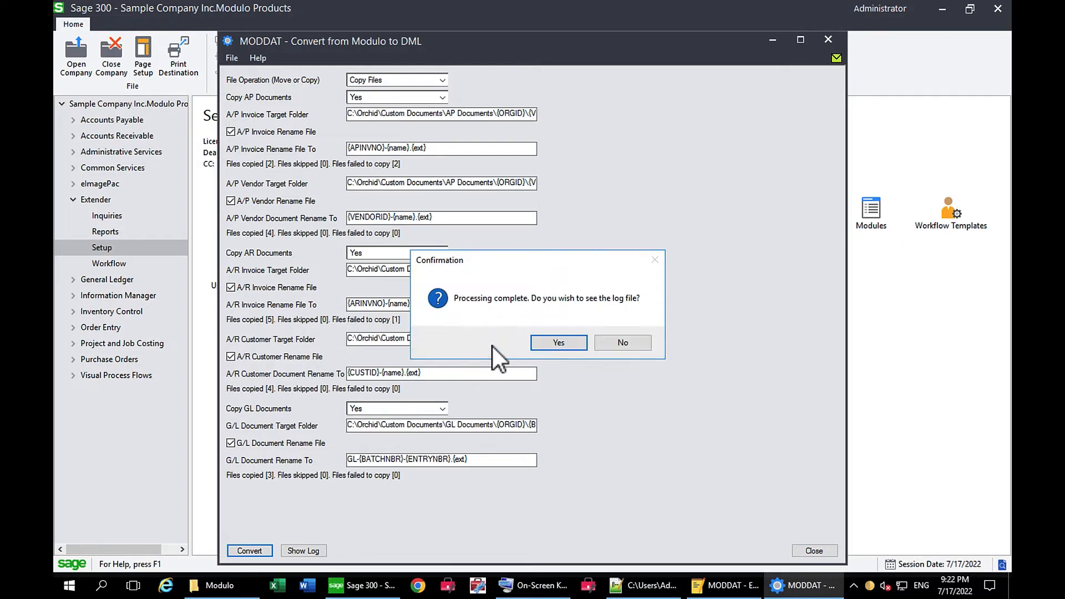
left_click(559, 343)
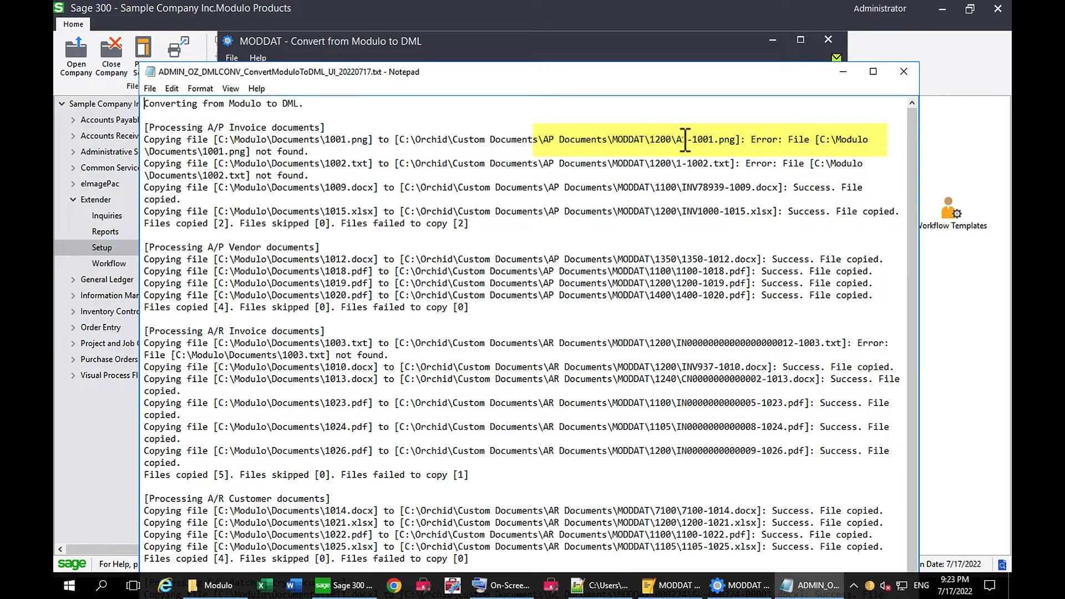
- Review the copy results and errors for each document type in the conversion log, and close the log and the conversion window
left_click_drag(675, 143, 717, 144)
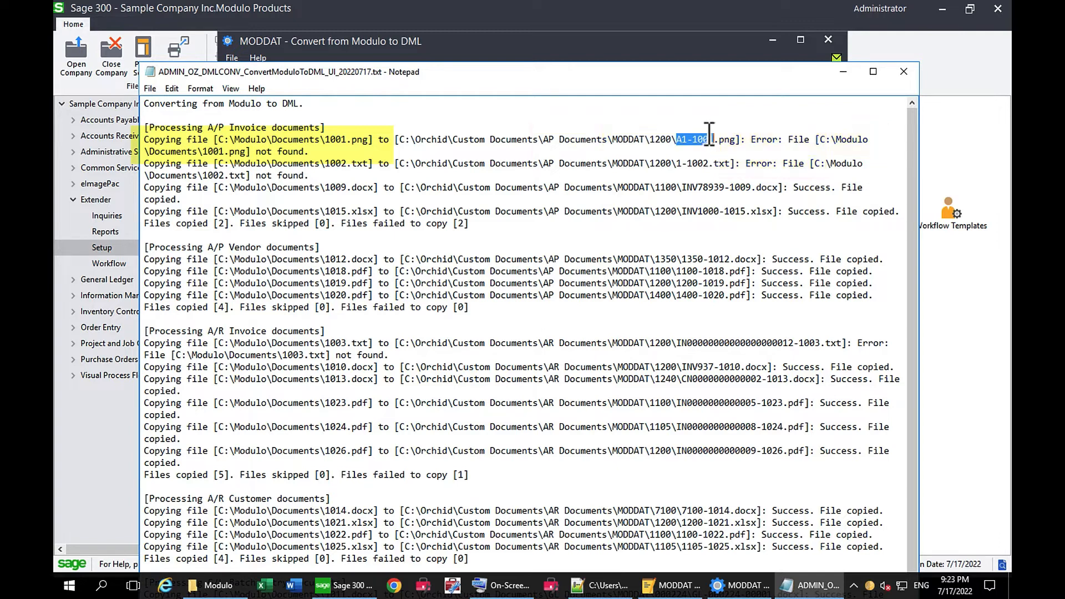
left_click(760, 142)
left_click(741, 187)
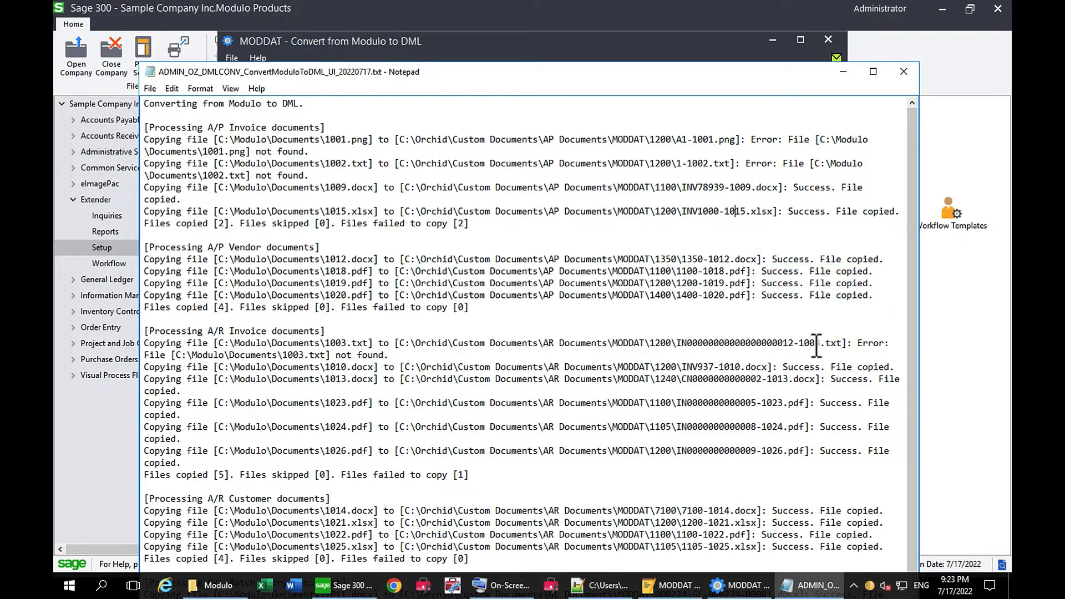
left_click_drag(821, 345, 788, 344)
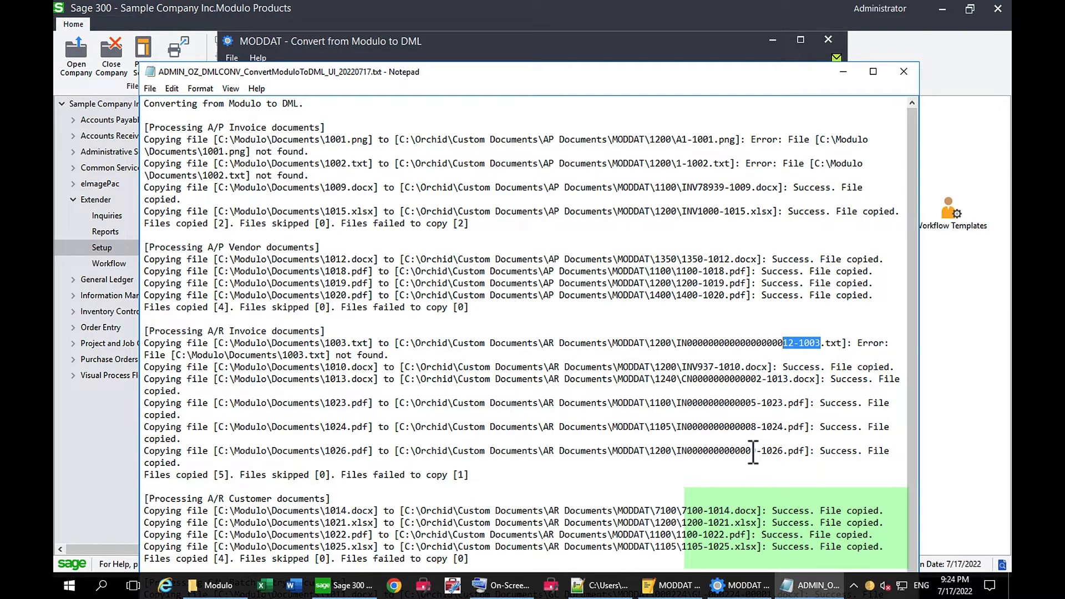
scroll(605, 494, "down", 1)
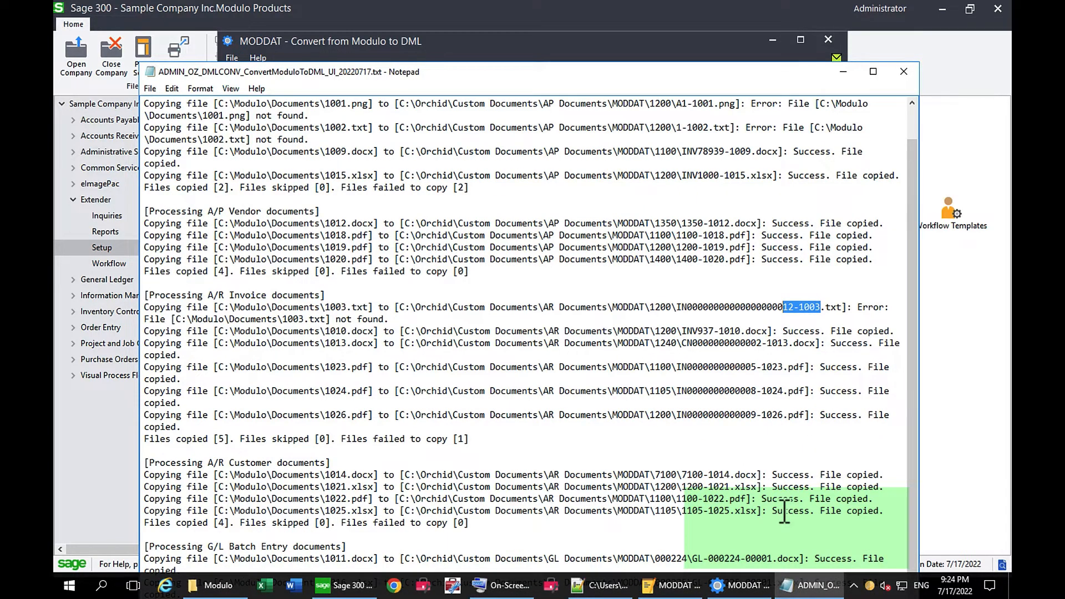
scroll(785, 512, "down", 1)
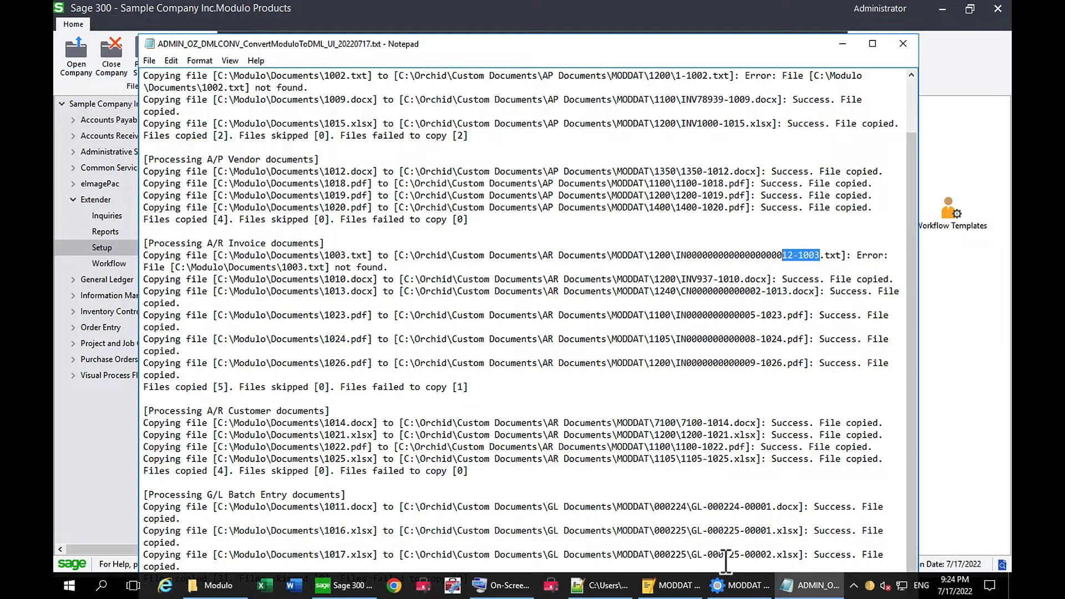
left_click(903, 43)
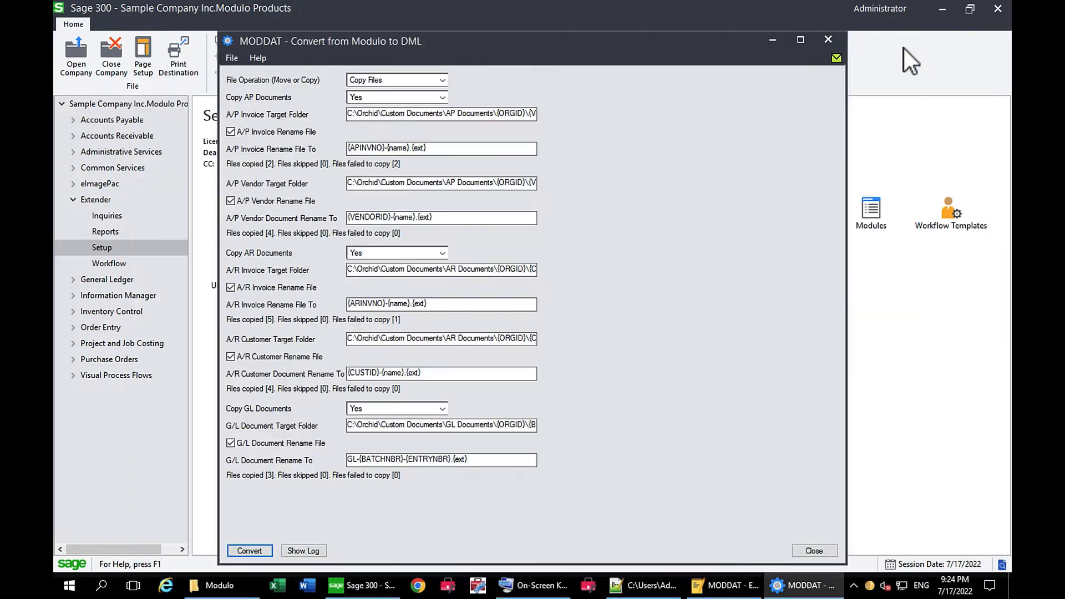
left_click(827, 40)
- In File Explorer, open the MODDAT folder under C:\Orchid\Custom Documents\AP Documents
left_click(222, 587)
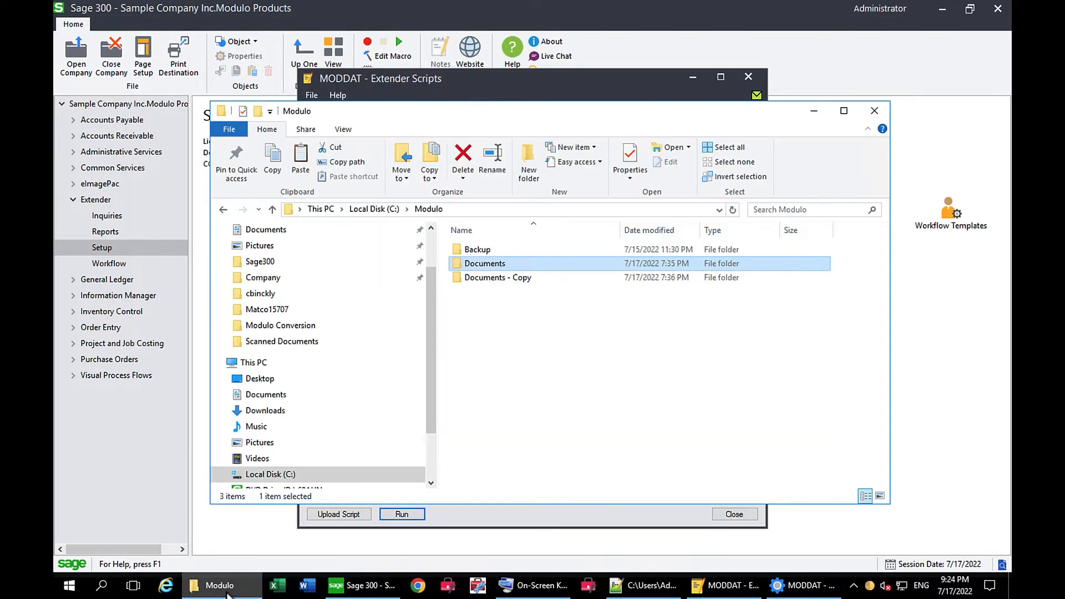
left_click(261, 476)
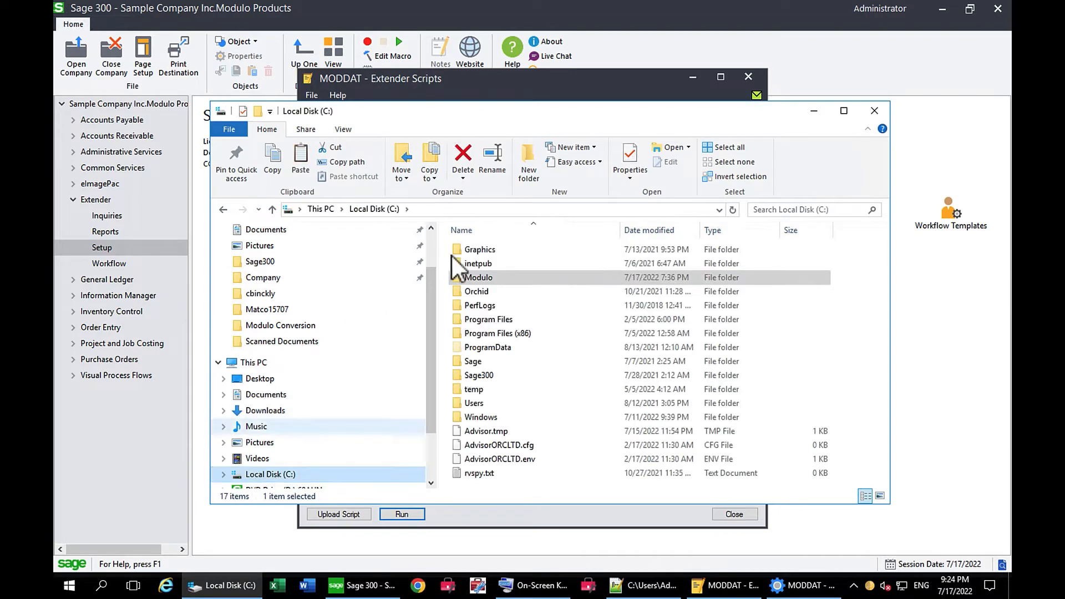
double_click(470, 291)
double_click(484, 264)
double_click(484, 251)
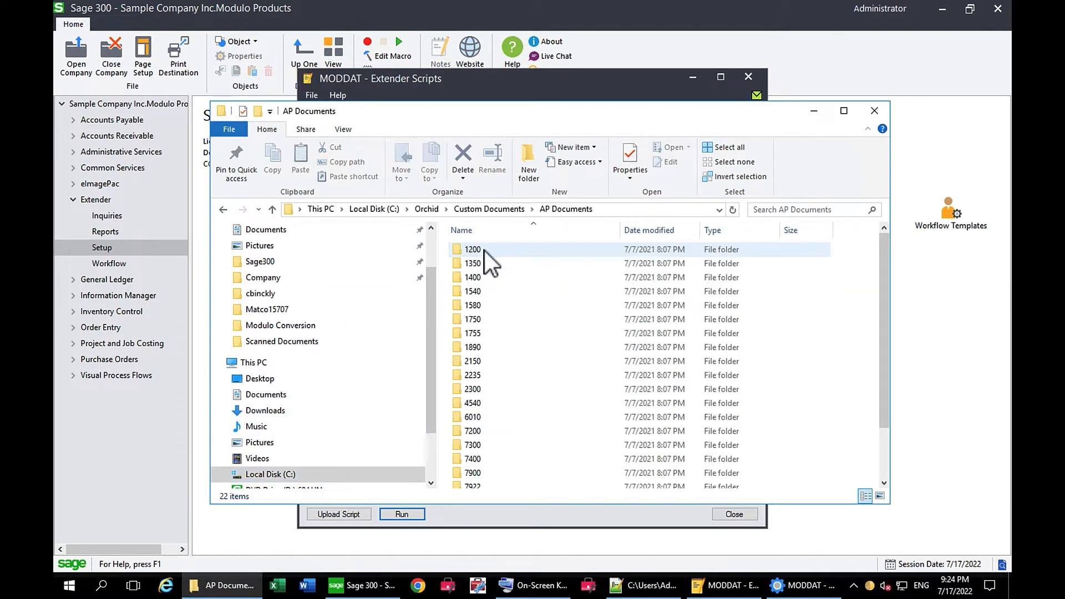
left_click_drag(884, 409, 887, 475)
double_click(504, 483)
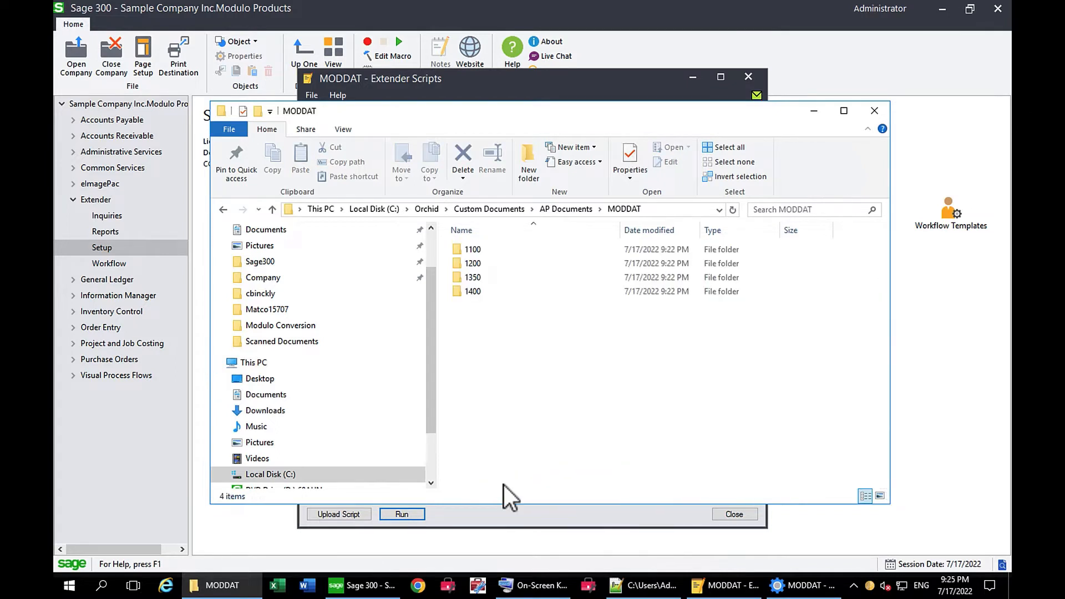
- Examine the copied AP files in vendor folders 1100, 1200, 1350 and 1400
double_click(478, 250)
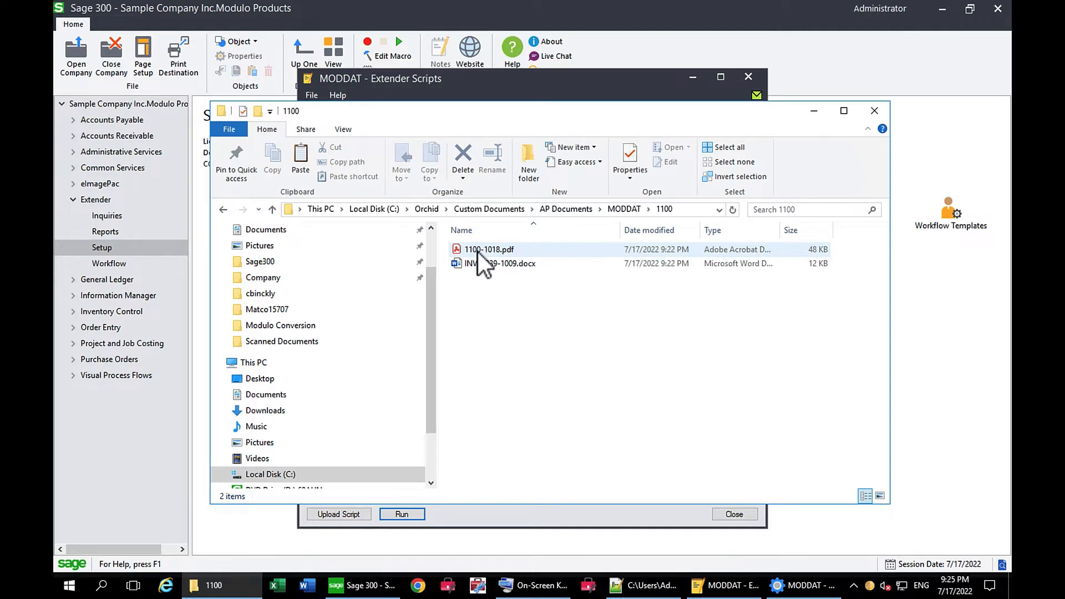
left_click(621, 214)
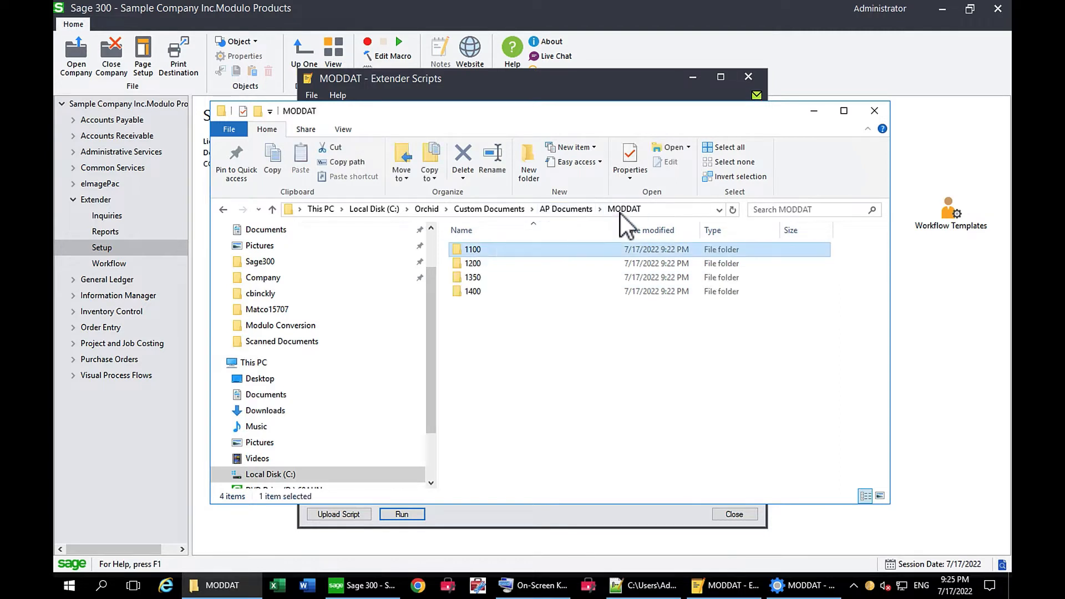
double_click(474, 265)
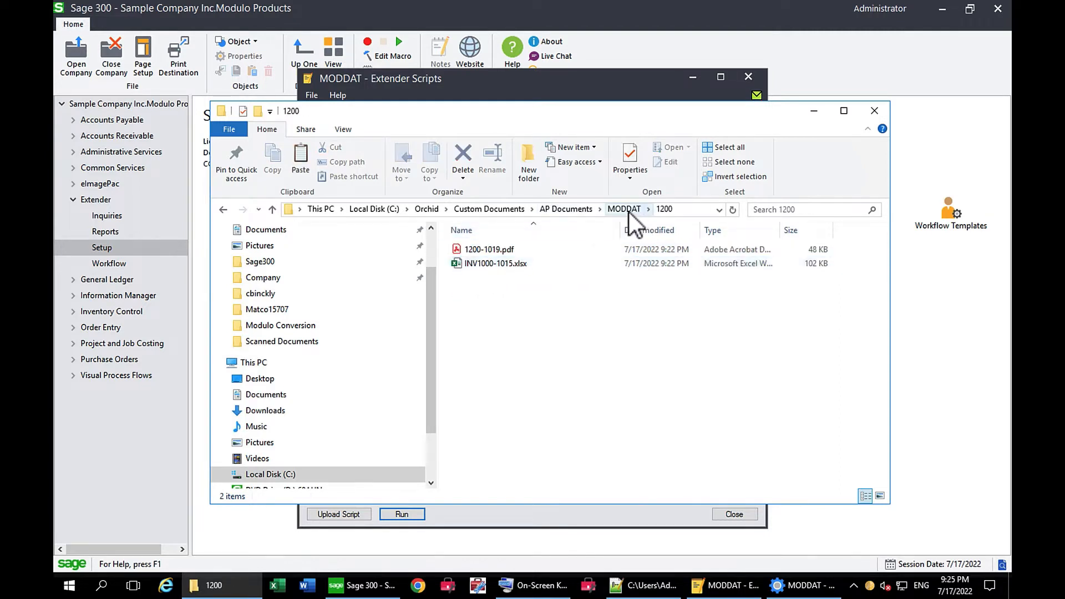
left_click(629, 212)
double_click(477, 279)
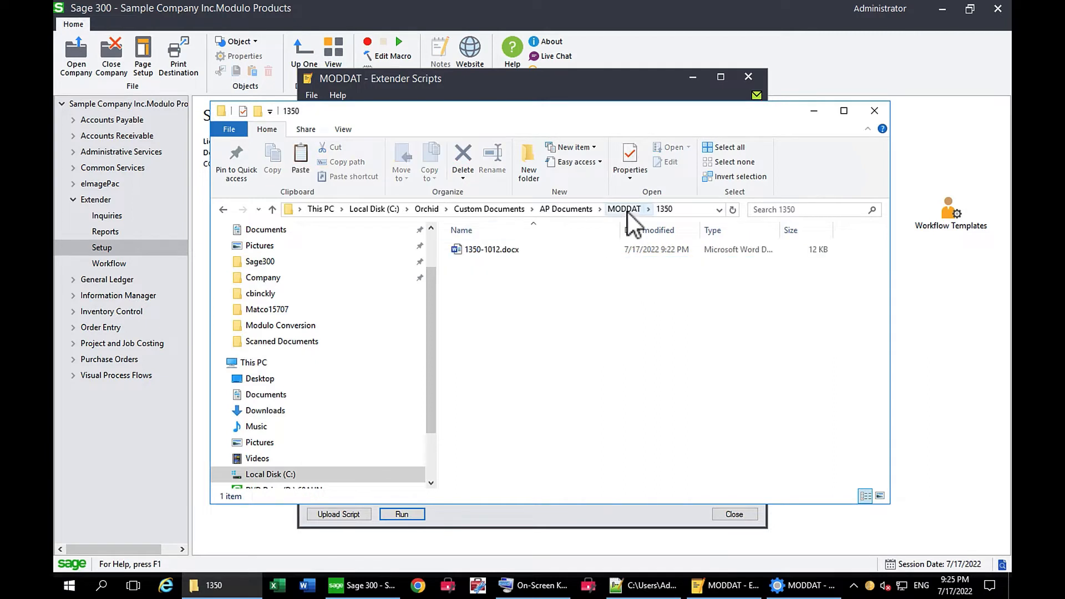
left_click(627, 209)
double_click(477, 292)
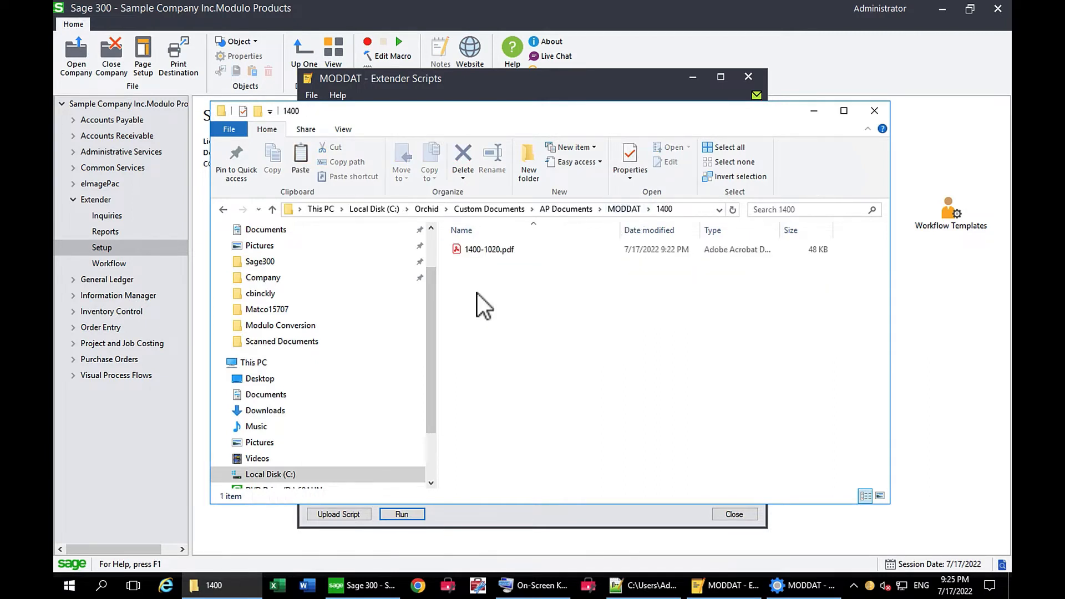
- Examine the copied AR files in customer folders 1100, 1105 and 1200 under AR Documents\MODDAT in Custom Documents
left_click(501, 211)
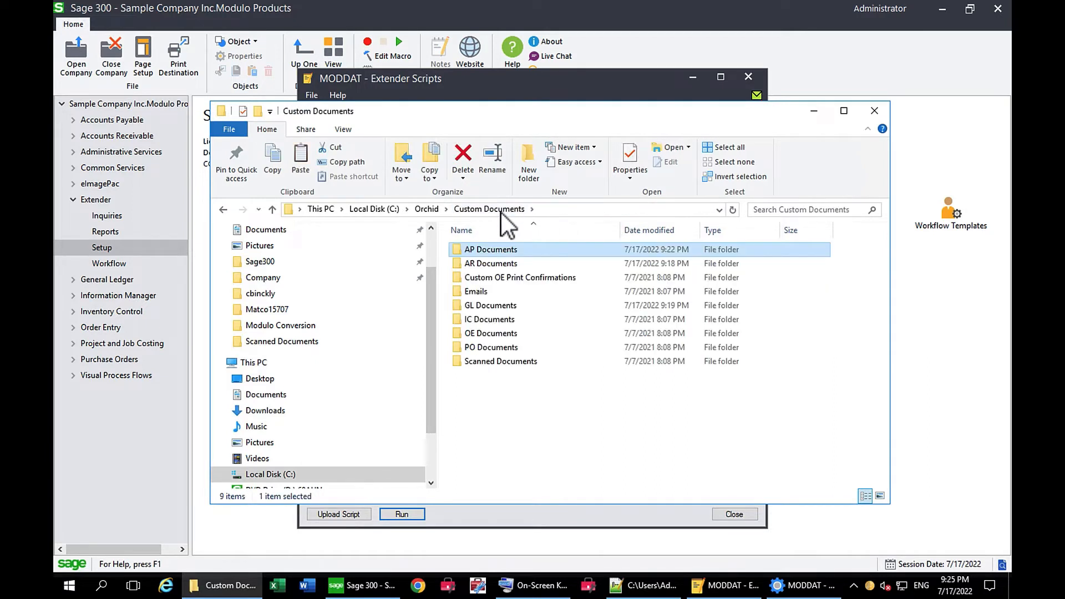
double_click(483, 264)
double_click(480, 251)
double_click(480, 250)
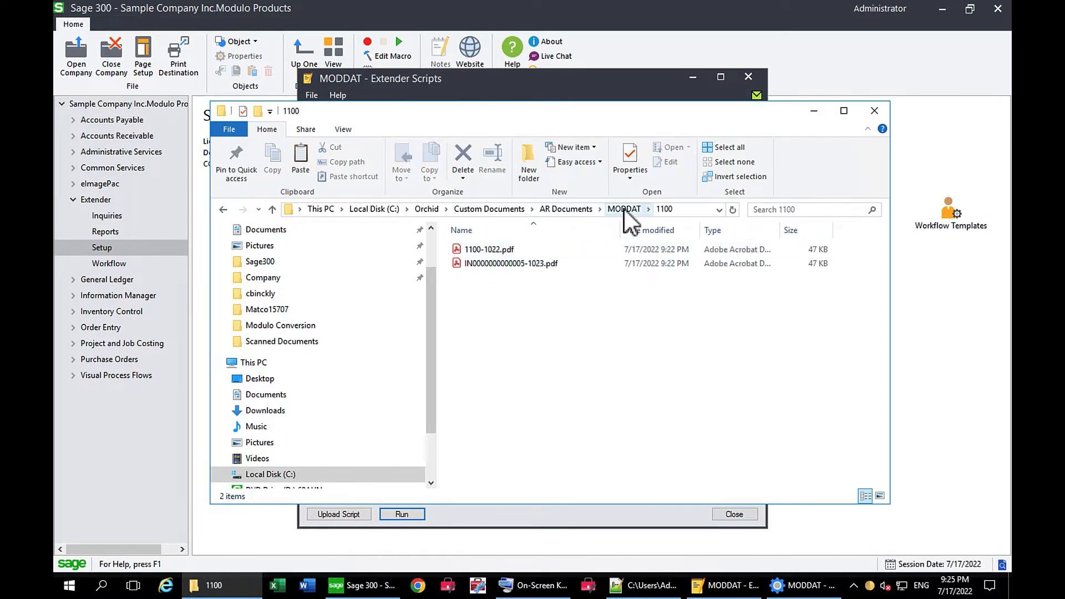
left_click(624, 208)
double_click(473, 264)
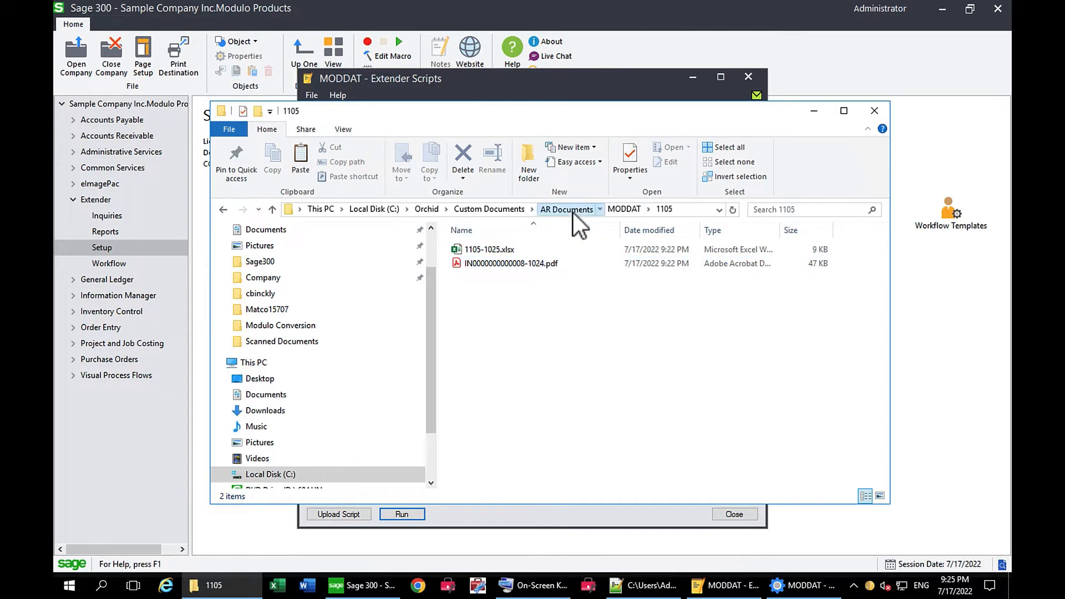
left_click(563, 209)
double_click(484, 248)
double_click(475, 278)
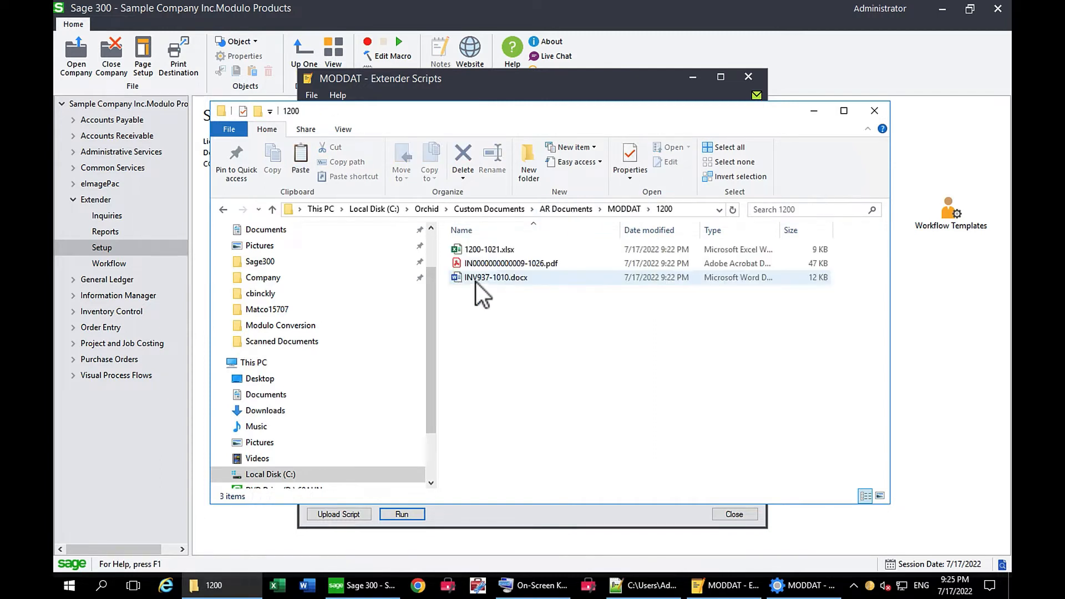
- Examine the copied GL files in batch folders 000224 and 000225 under GL Documents\MODDAT in Custom Documents
left_click(511, 211)
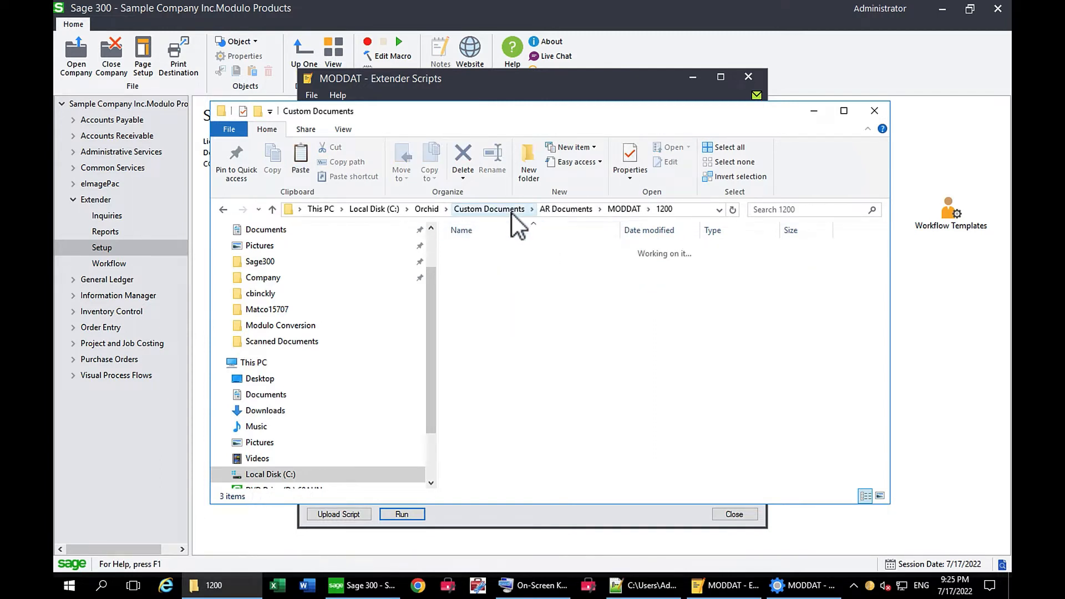
double_click(496, 305)
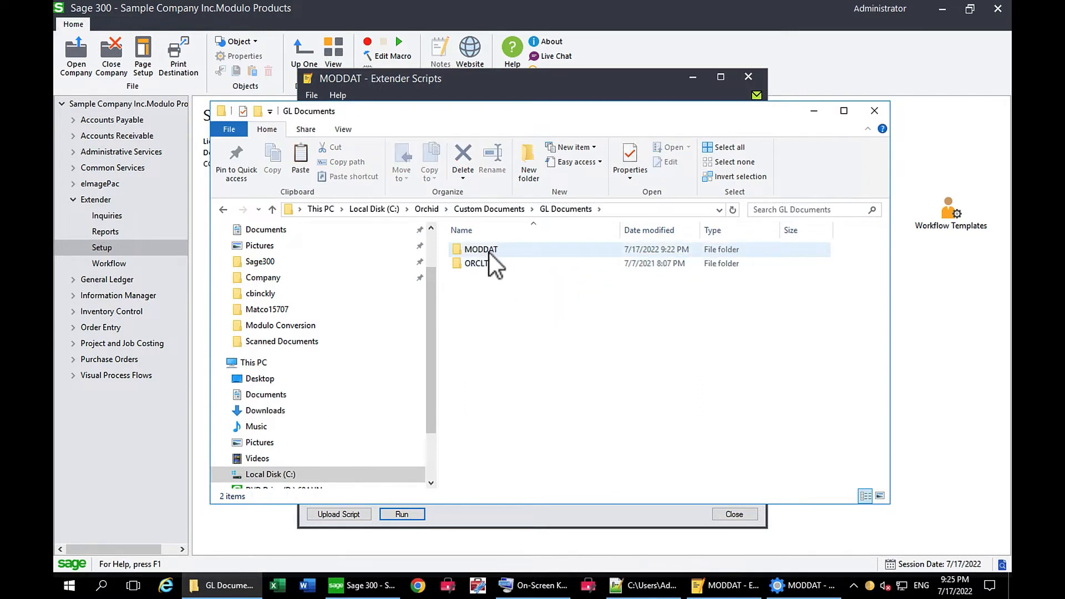
double_click(489, 253)
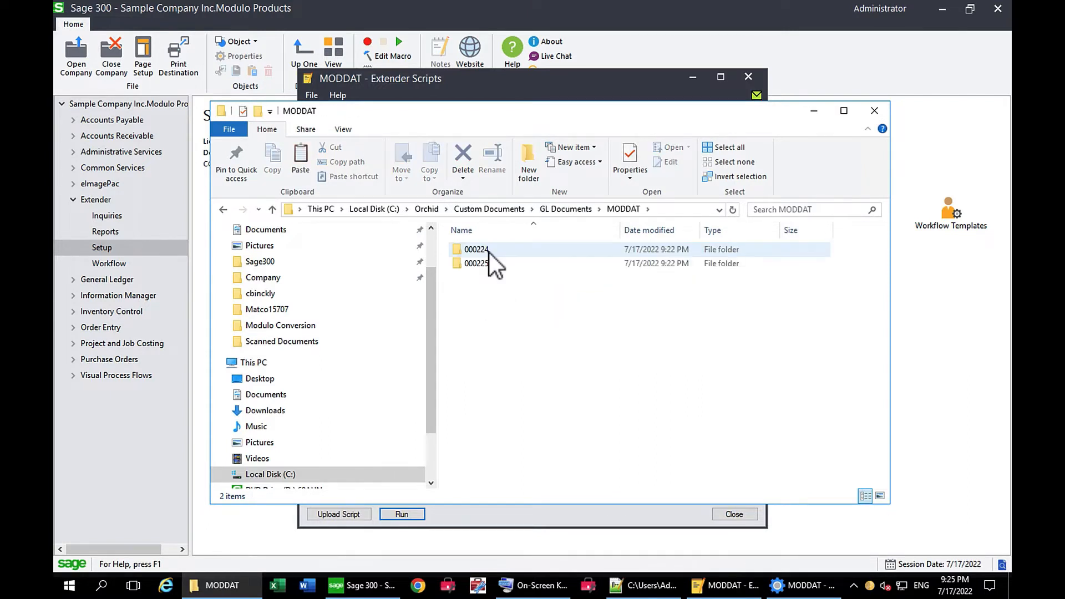
double_click(481, 251)
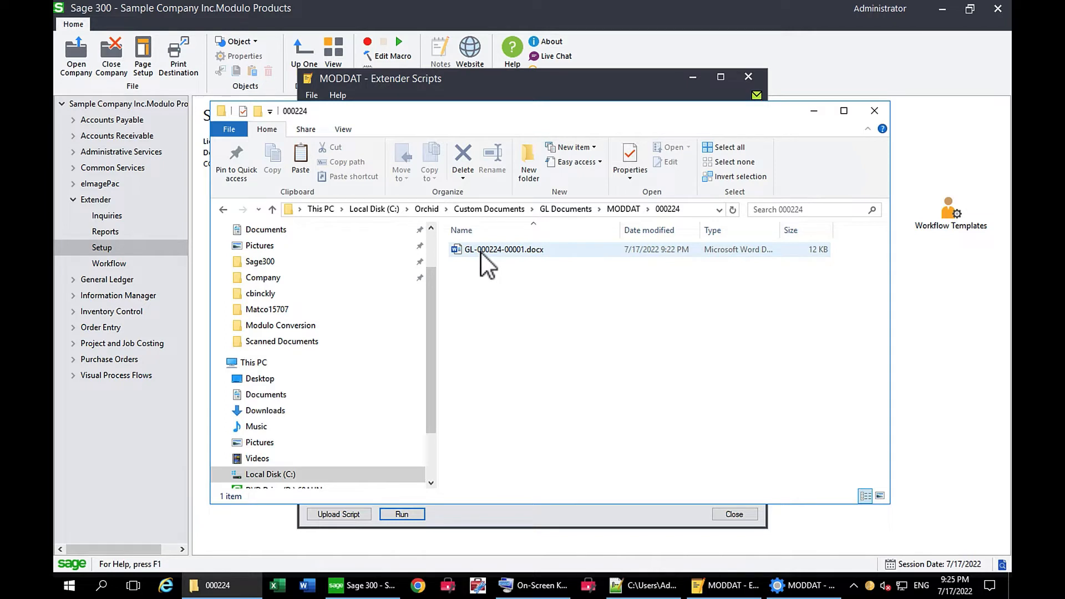
left_click(618, 212)
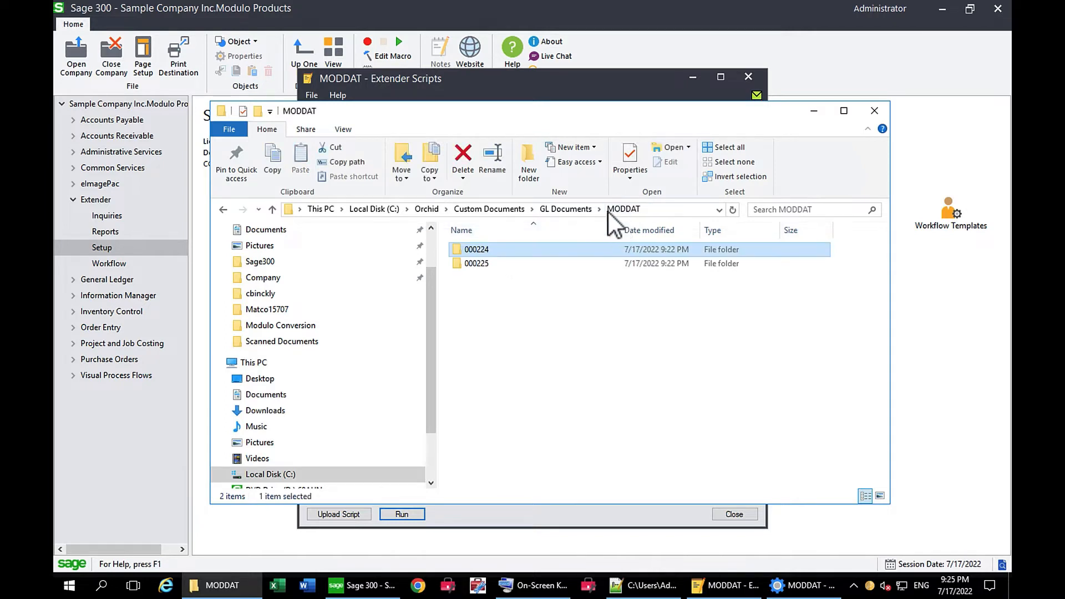
double_click(482, 265)
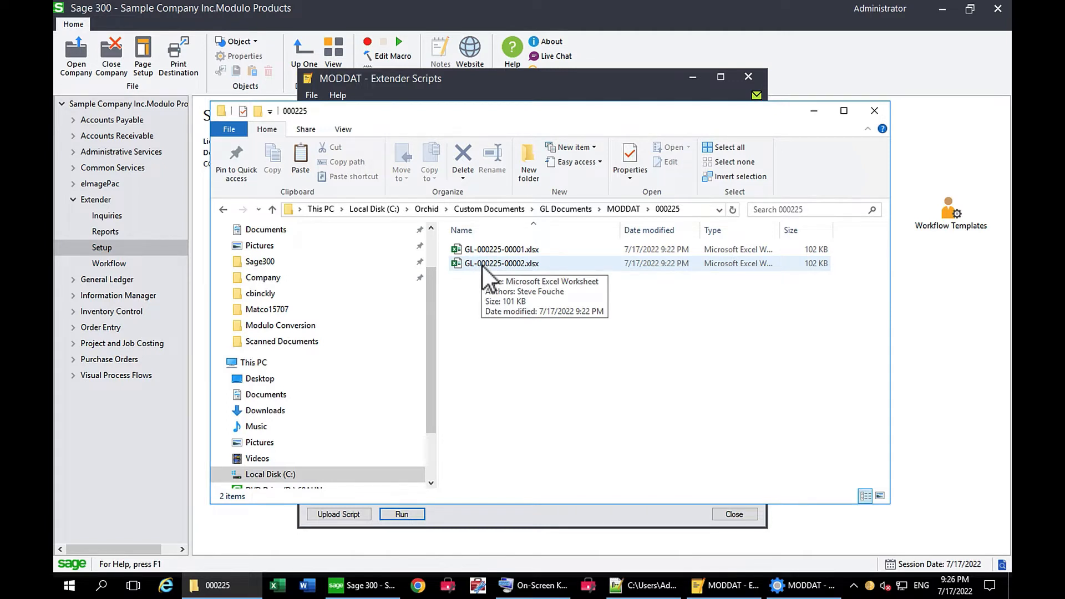
- Back in Sage 300, close the Extender Scripts window and open the Invoice Batch List from the A/P Transactions
left_click(748, 77)
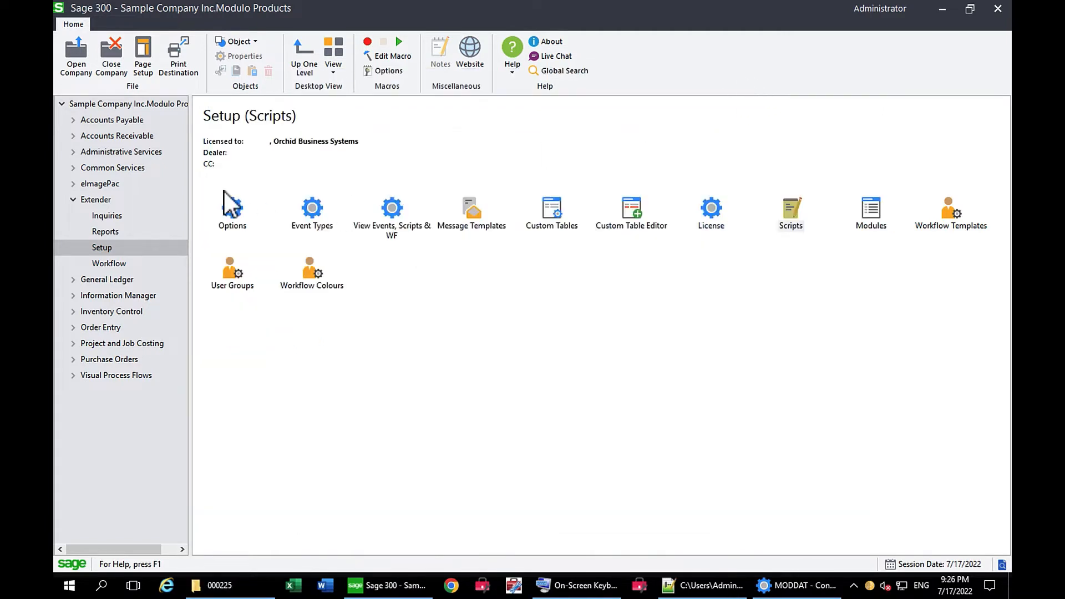
left_click(72, 121)
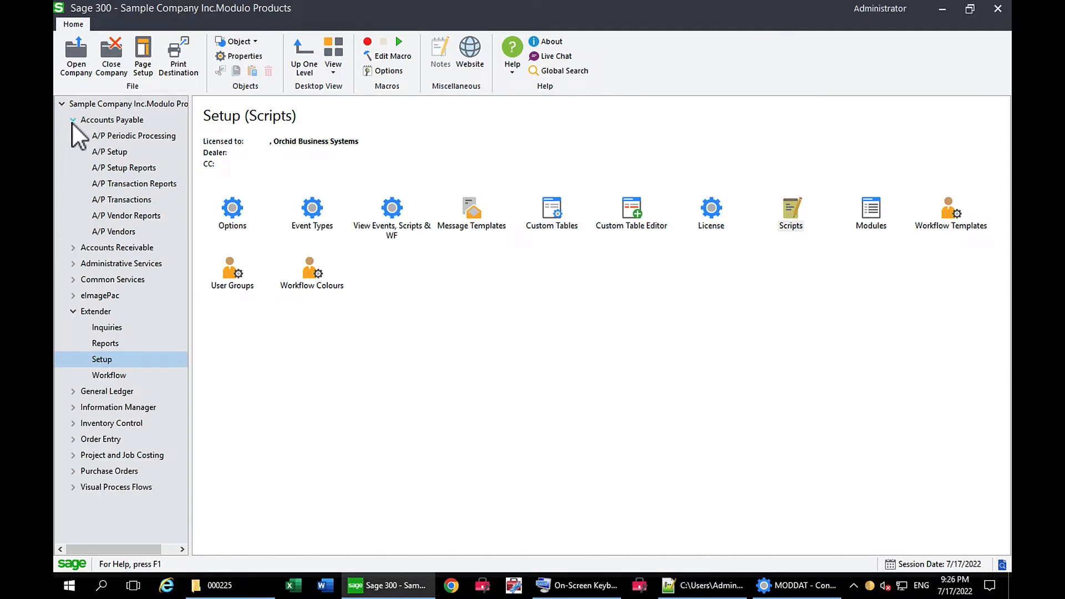
left_click(133, 200)
double_click(233, 212)
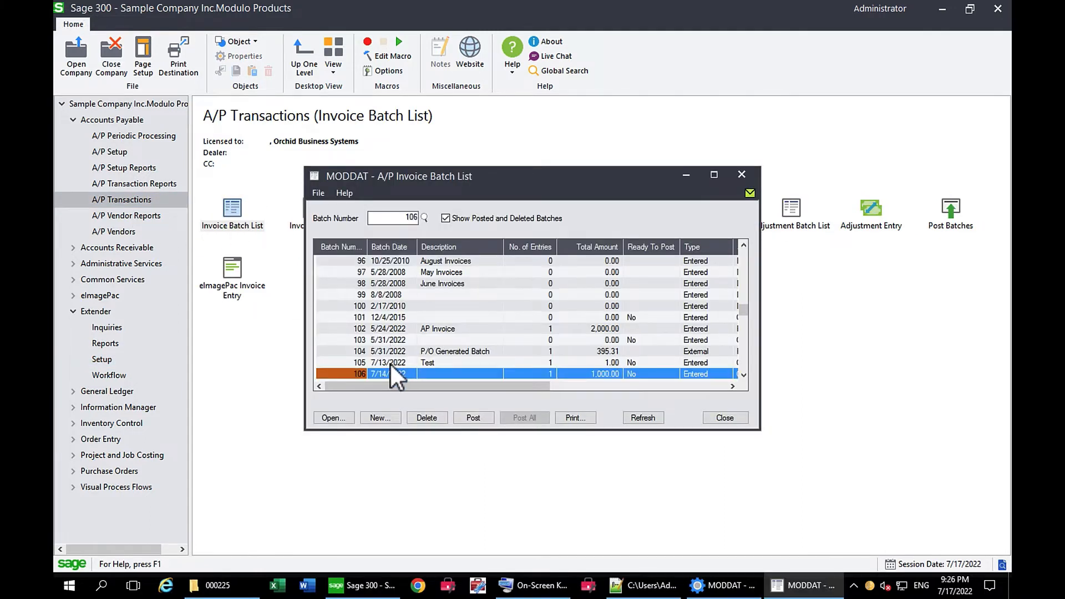
- Open A/P invoice batch 105, check the linked documents for batches 105 and 106, and close the invoice entry
left_click(390, 363)
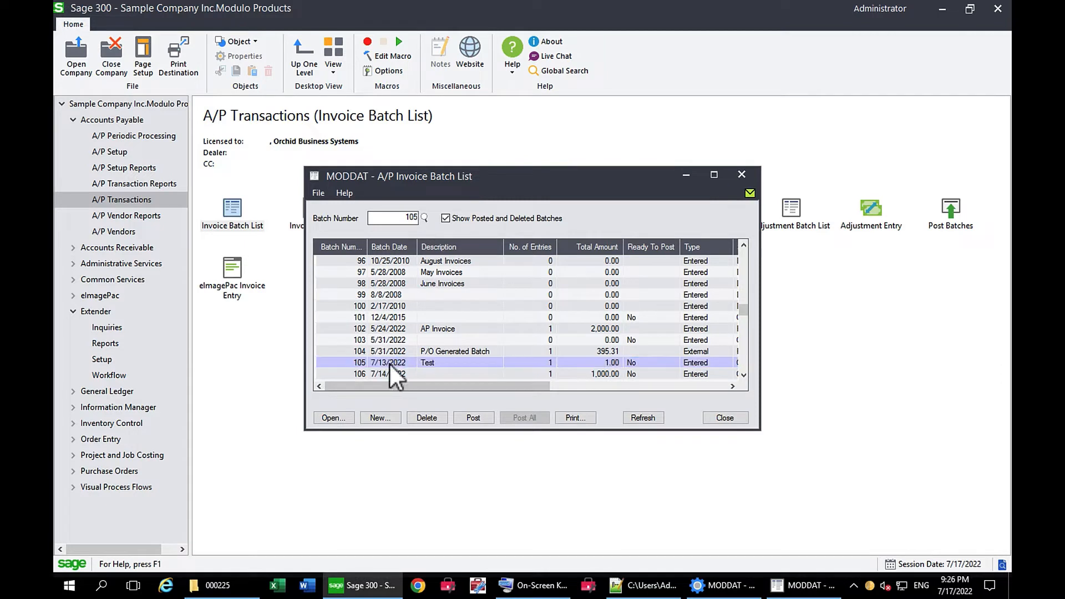
double_click(389, 364)
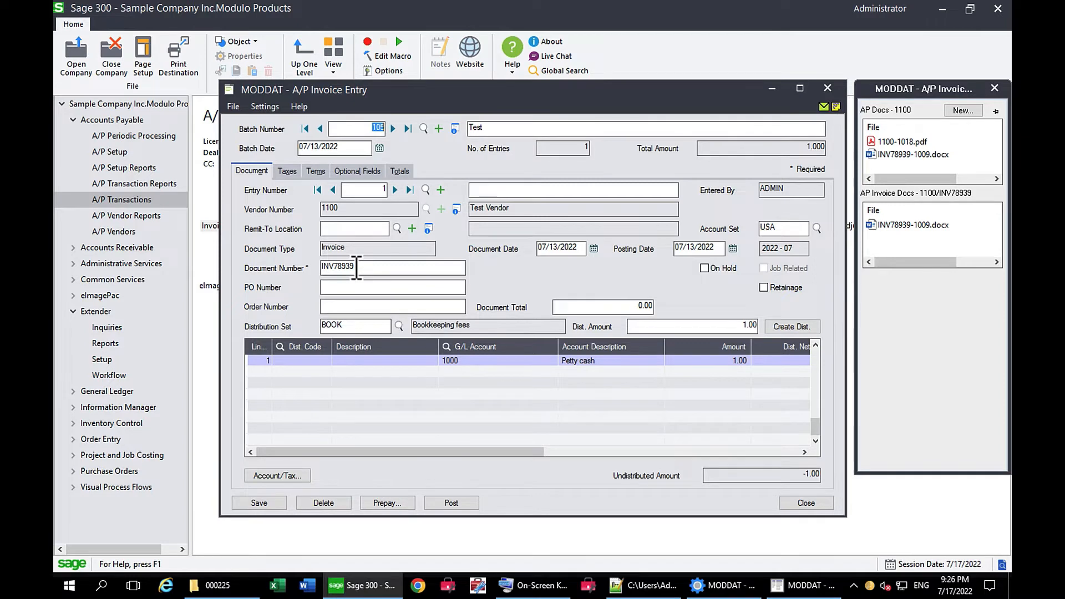
left_click(393, 128)
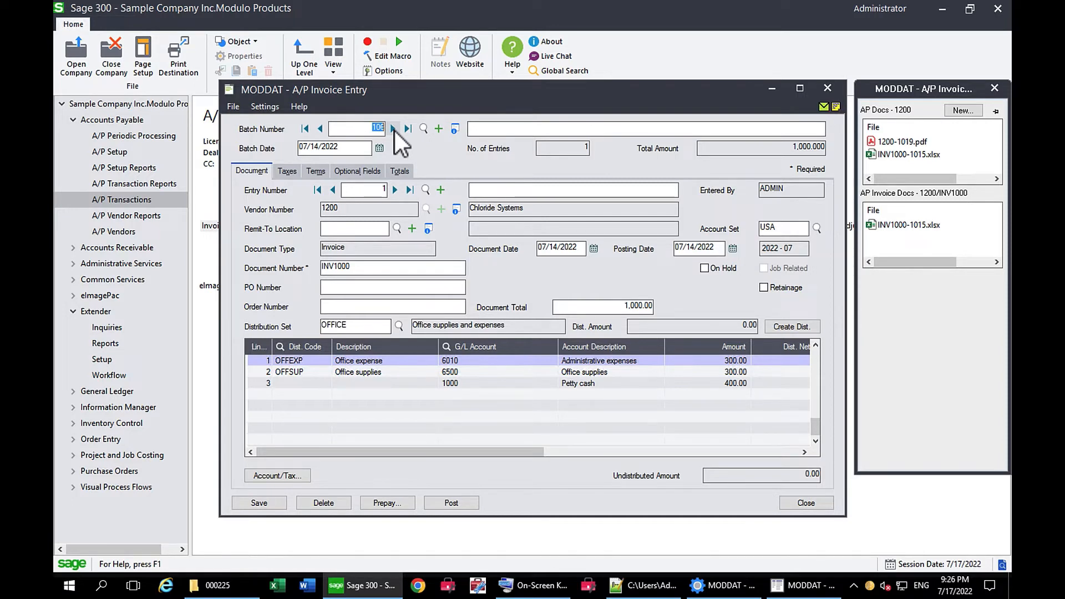
left_click(827, 89)
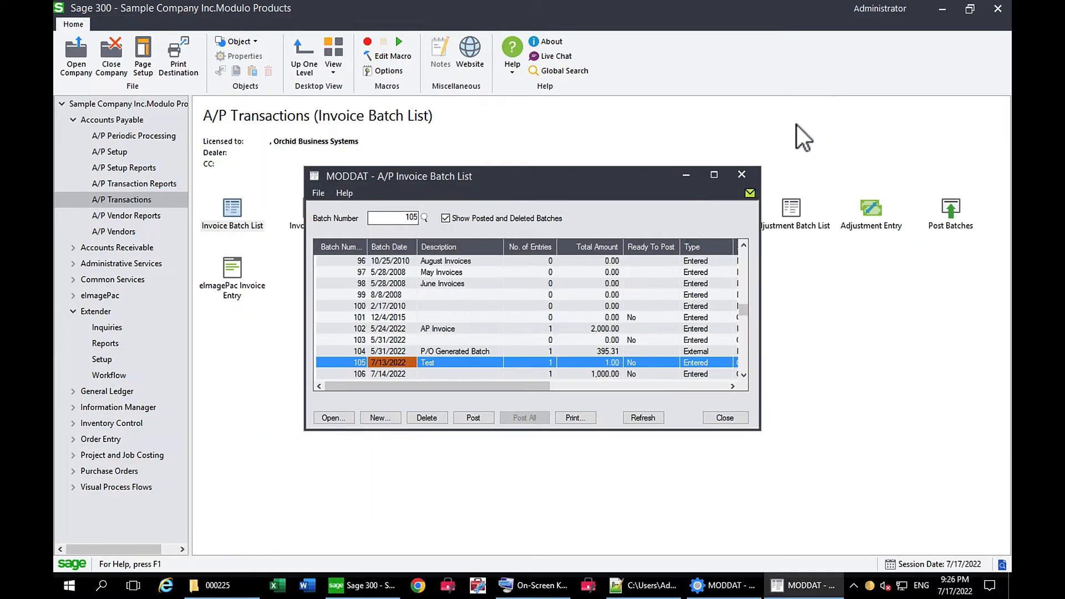
- Close the A/P Invoice Batch List, open the A/R Customer Inquiry, and load the first customer to check its linked documents
left_click(737, 174)
left_click(72, 120)
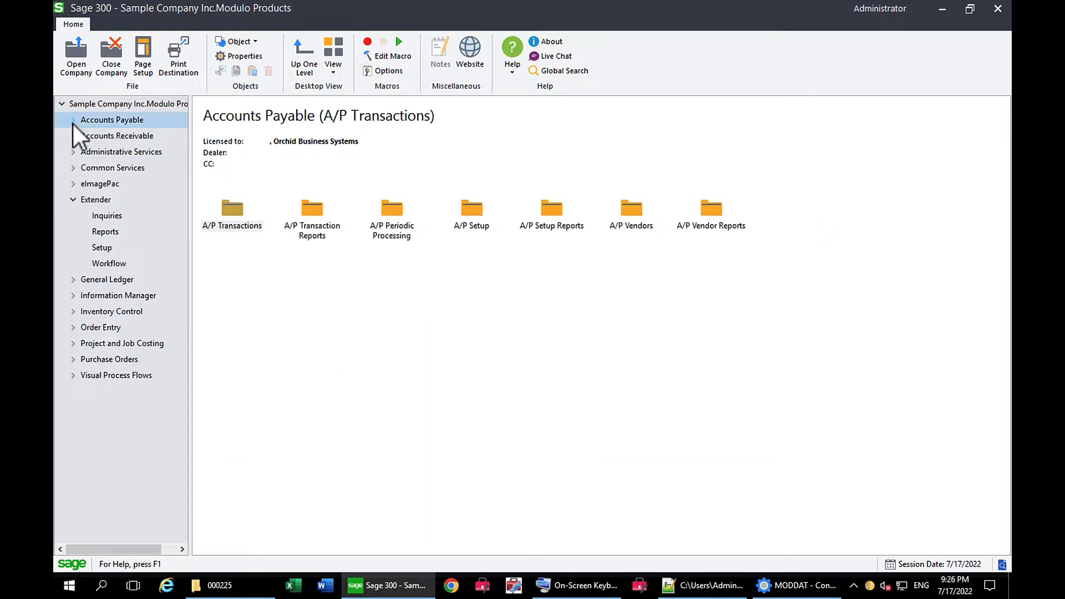
left_click(73, 136)
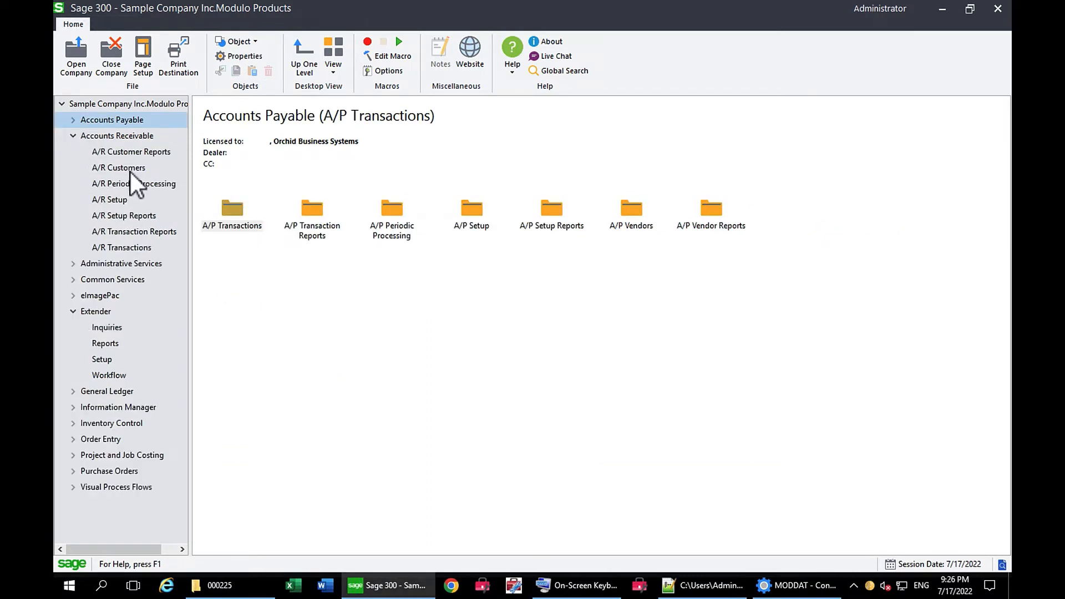
left_click(131, 169)
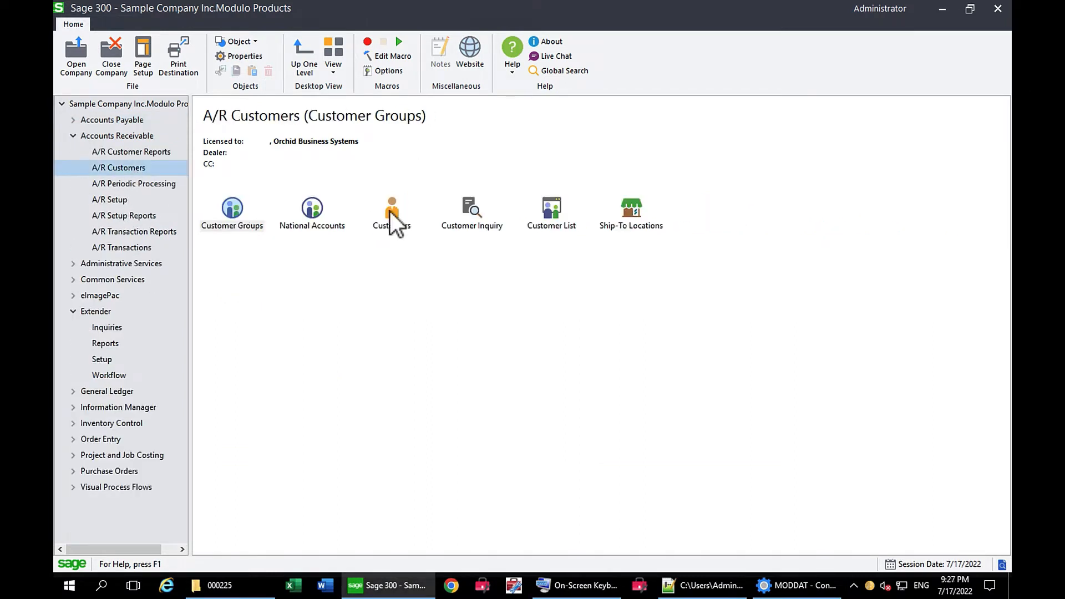
double_click(474, 211)
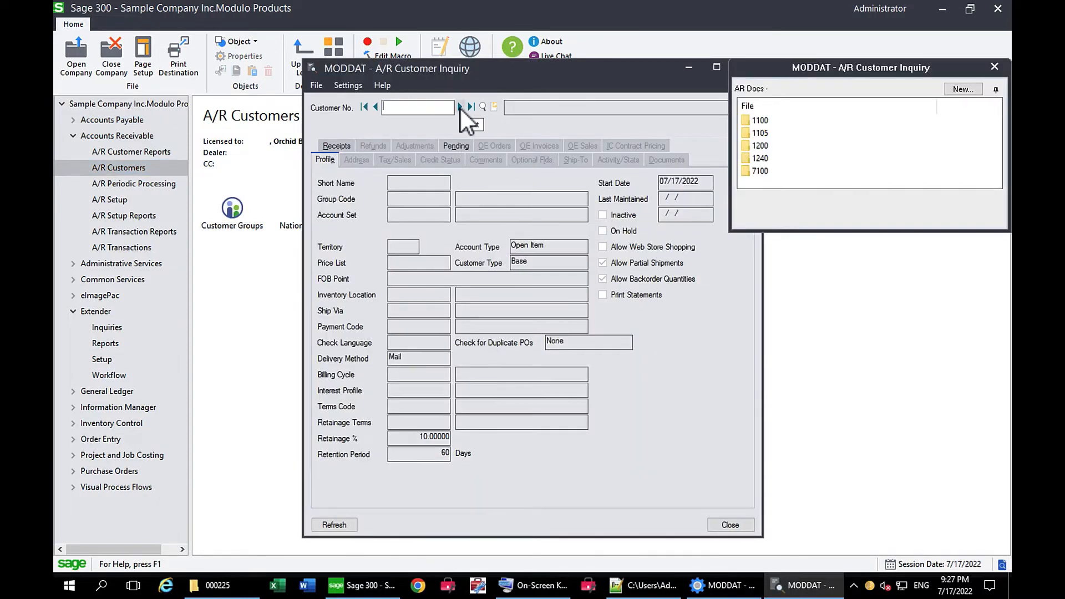
left_click(460, 107)
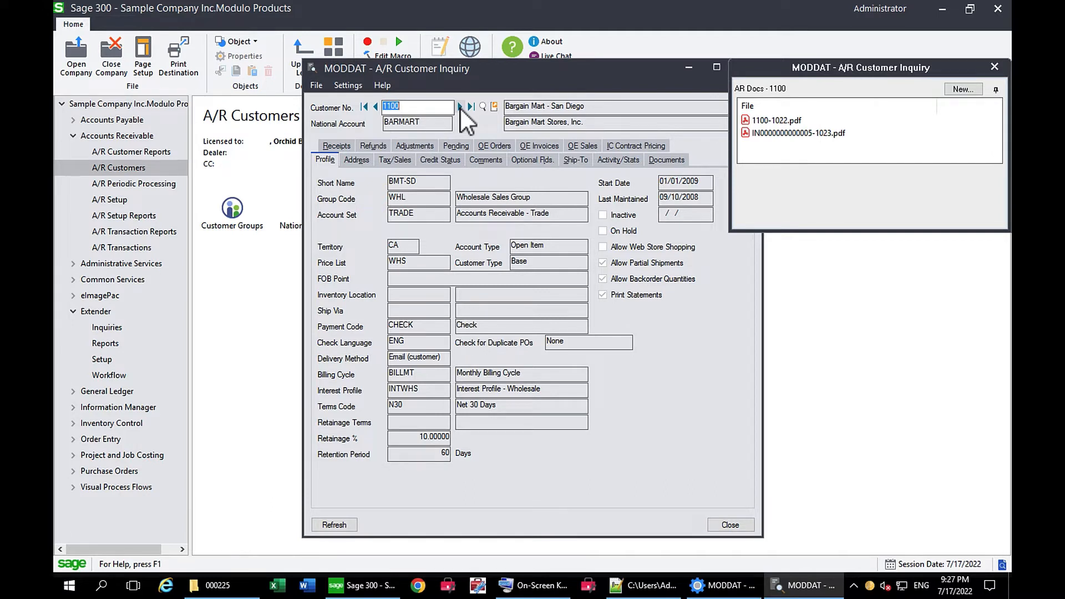
left_click(533, 146)
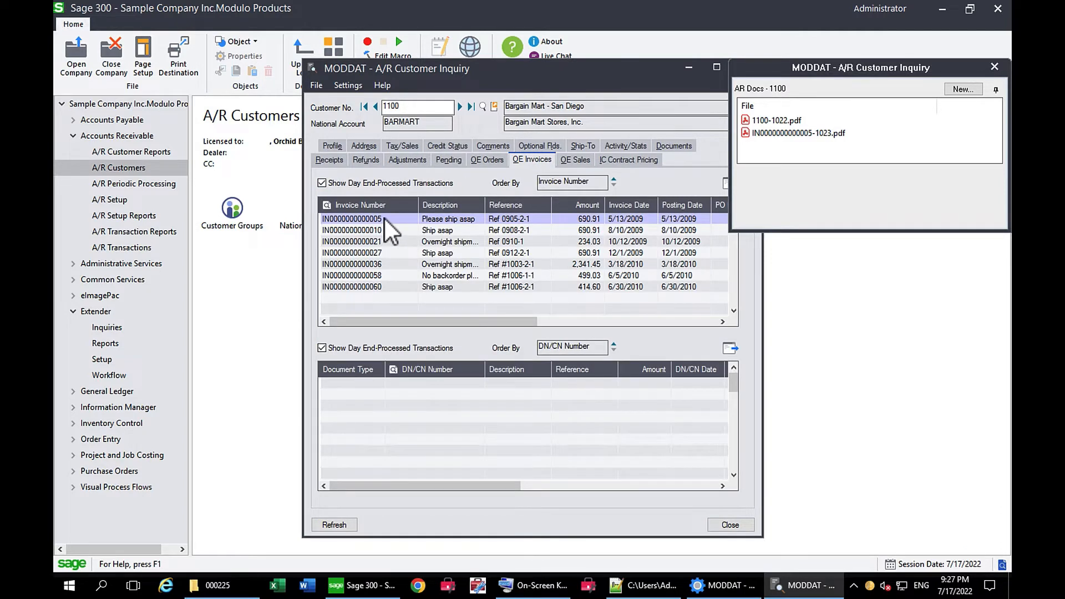
double_click(385, 219)
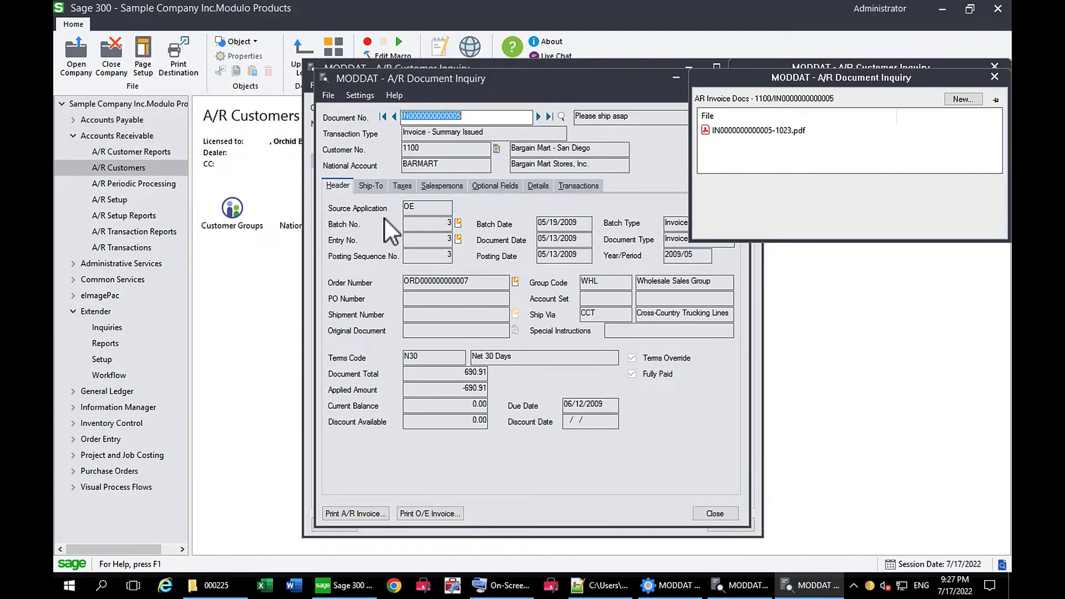
left_click(994, 76)
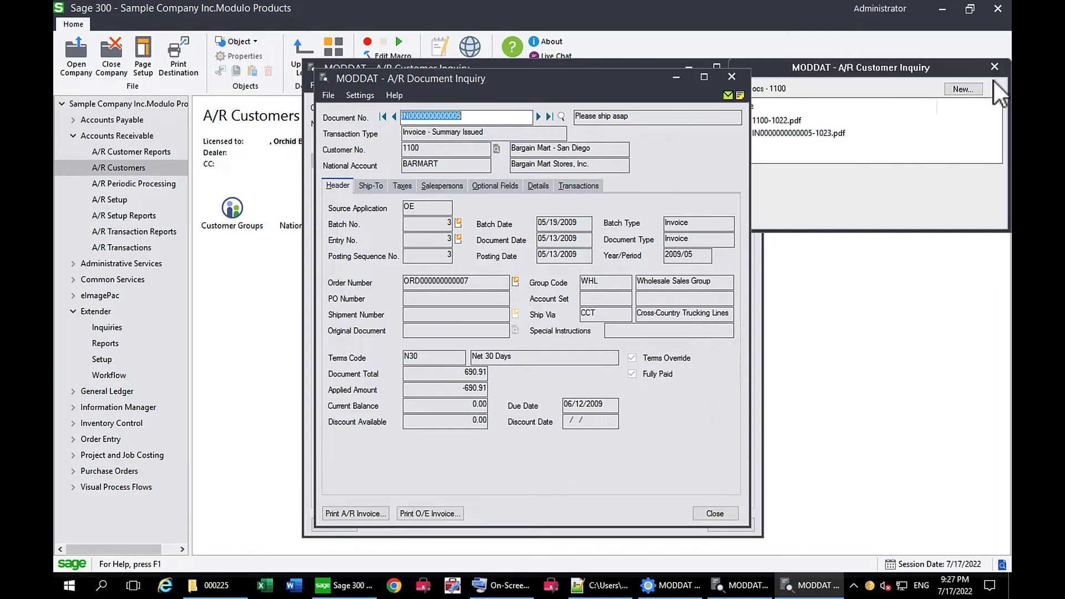
left_click(728, 78)
left_click(994, 66)
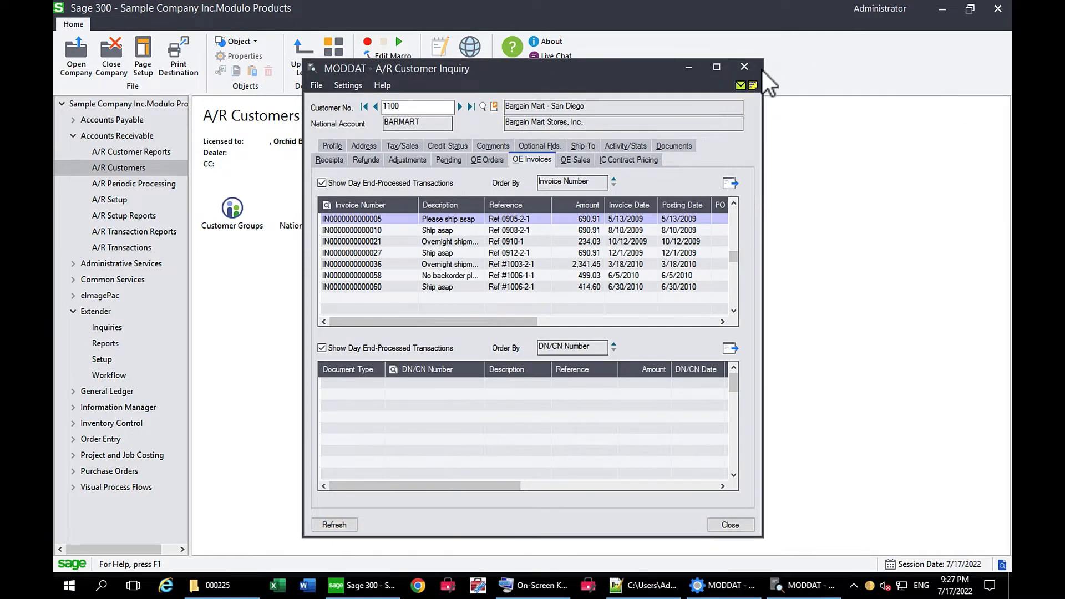
left_click(744, 68)
- Open batch 000224 from the Batch List in G/L Transactions to check its linked document
left_click(72, 280)
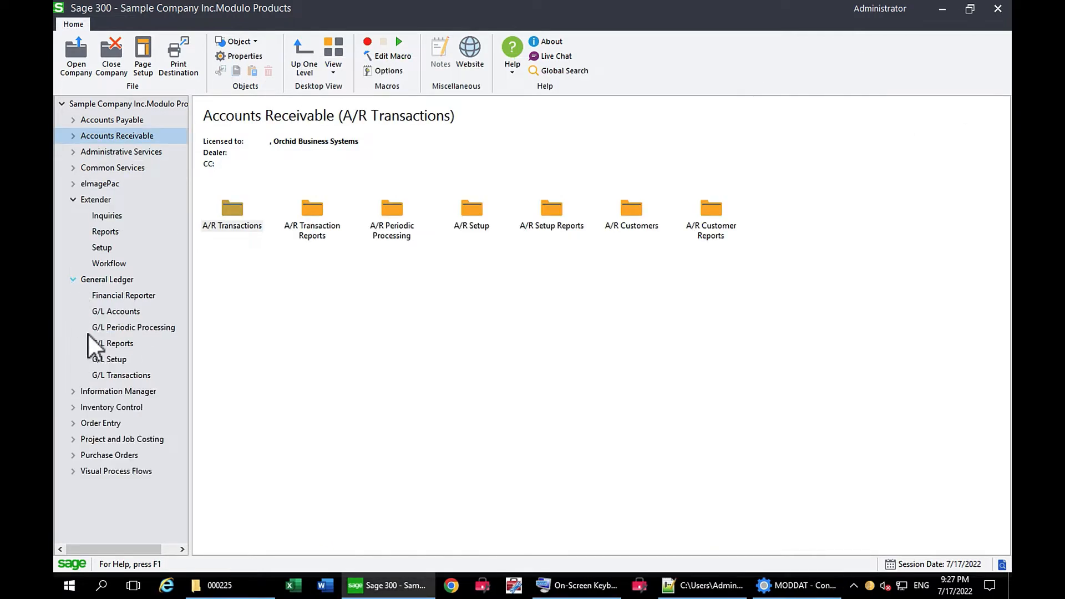
left_click(124, 381)
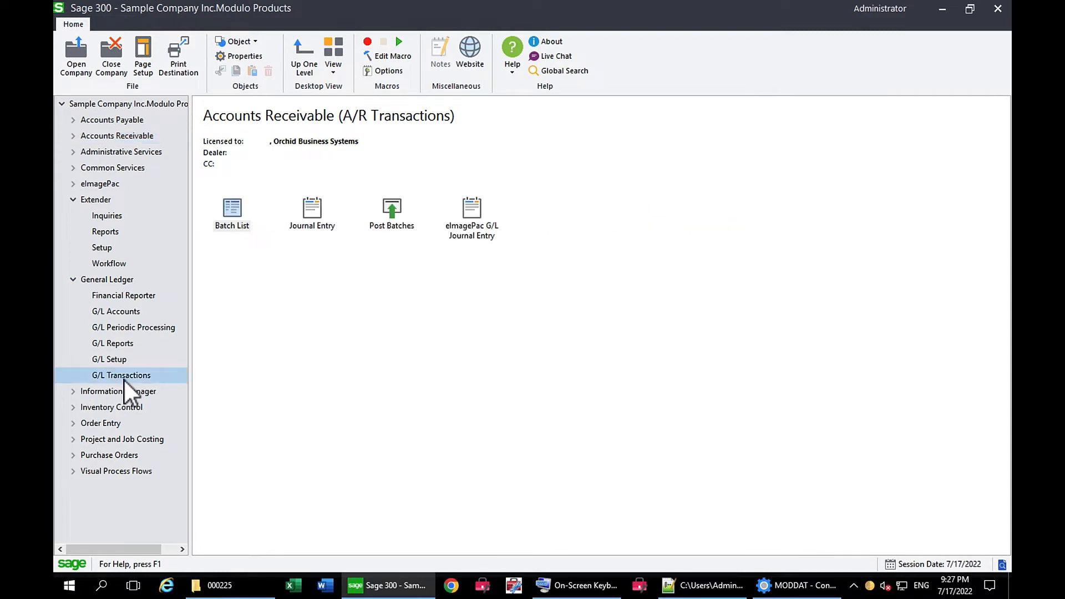
left_click(233, 213)
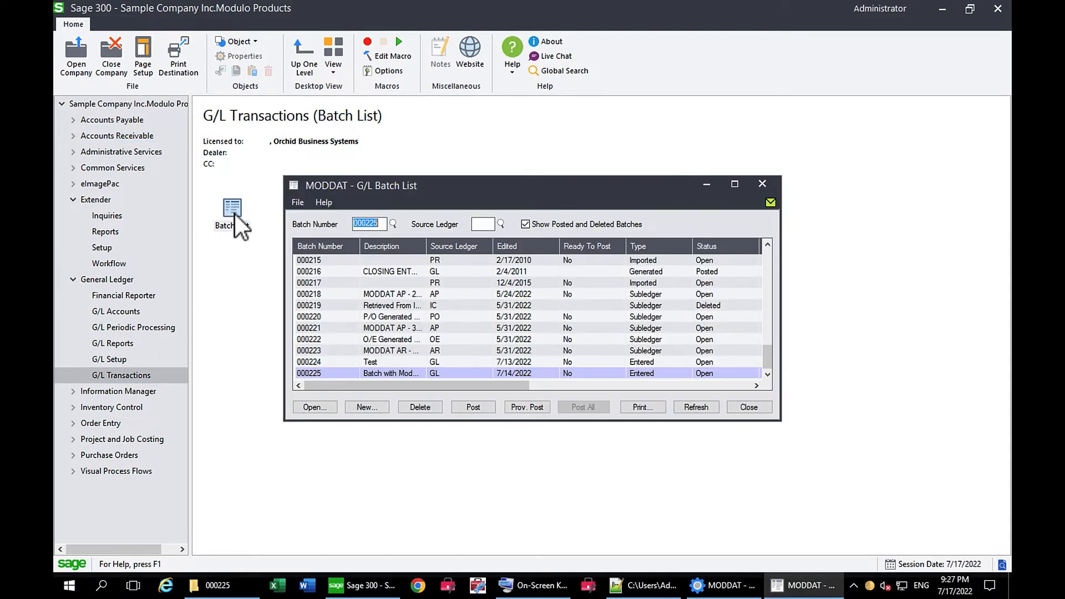
double_click(301, 365)
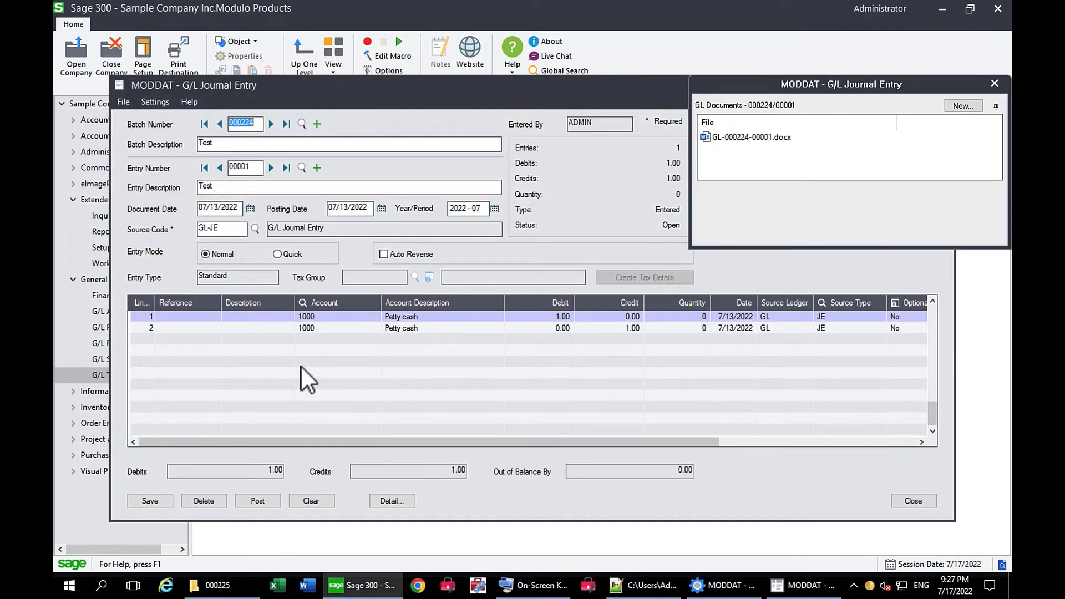
- Check the linked documents for entries 00001 and 00002 of G/L batch 000225, and close the journal entry and batch list
left_click(272, 125)
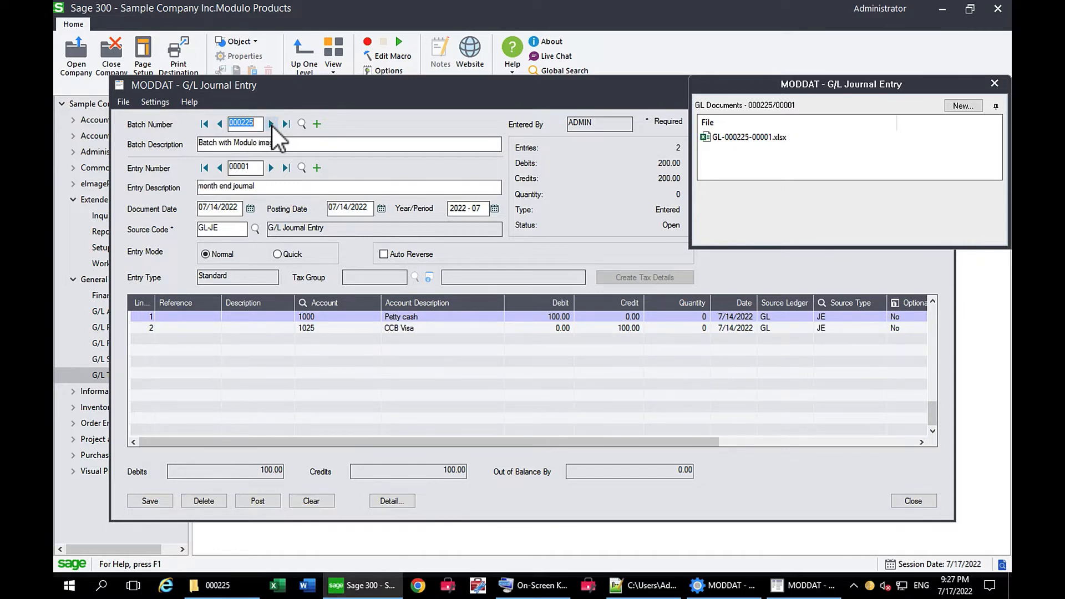
left_click(269, 168)
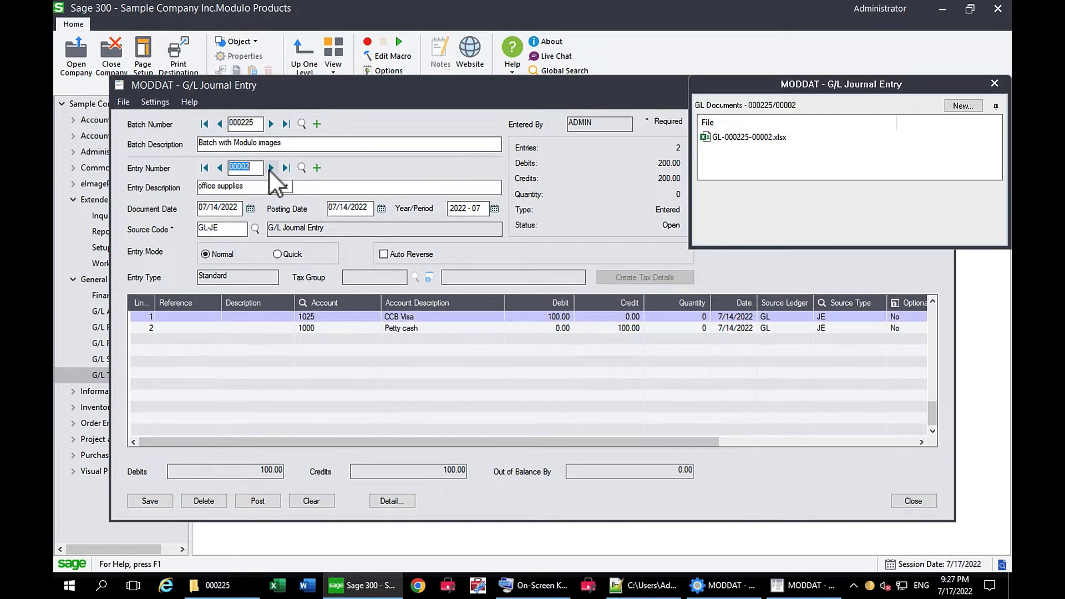
left_click(995, 84)
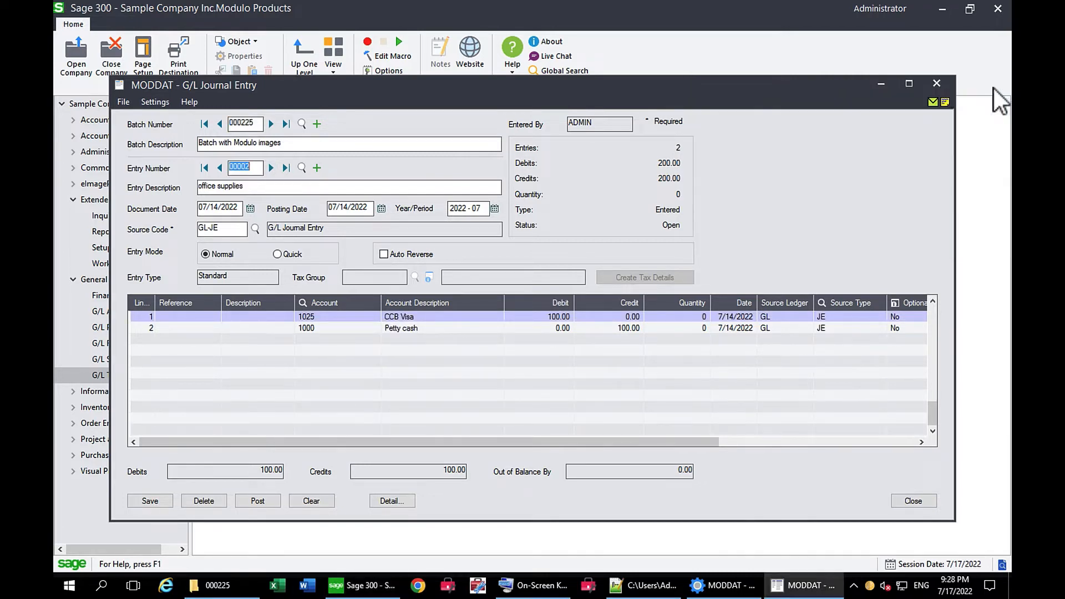
left_click(936, 84)
left_click(762, 184)
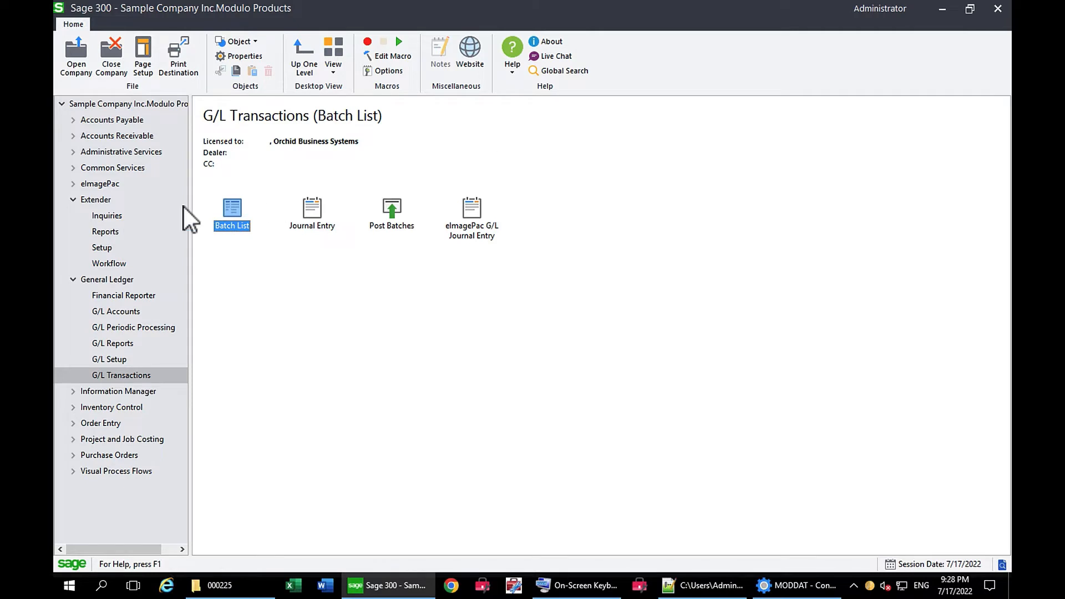
- Run the DMLCONV.ConvertModuloToDML.UI.py script from Scripts in the Extender Setup
left_click(73, 199)
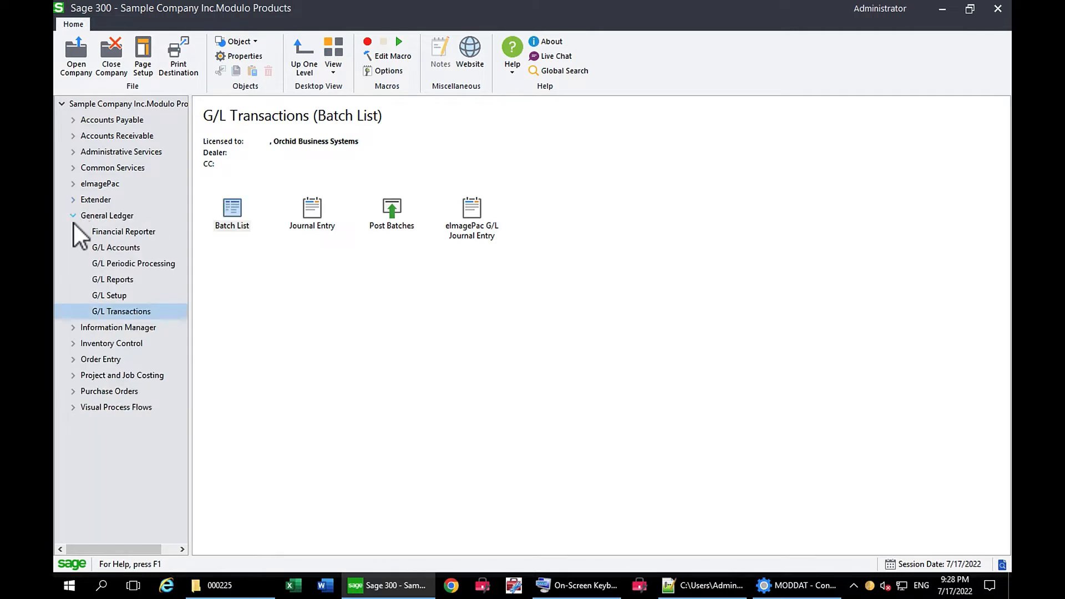
left_click(73, 217)
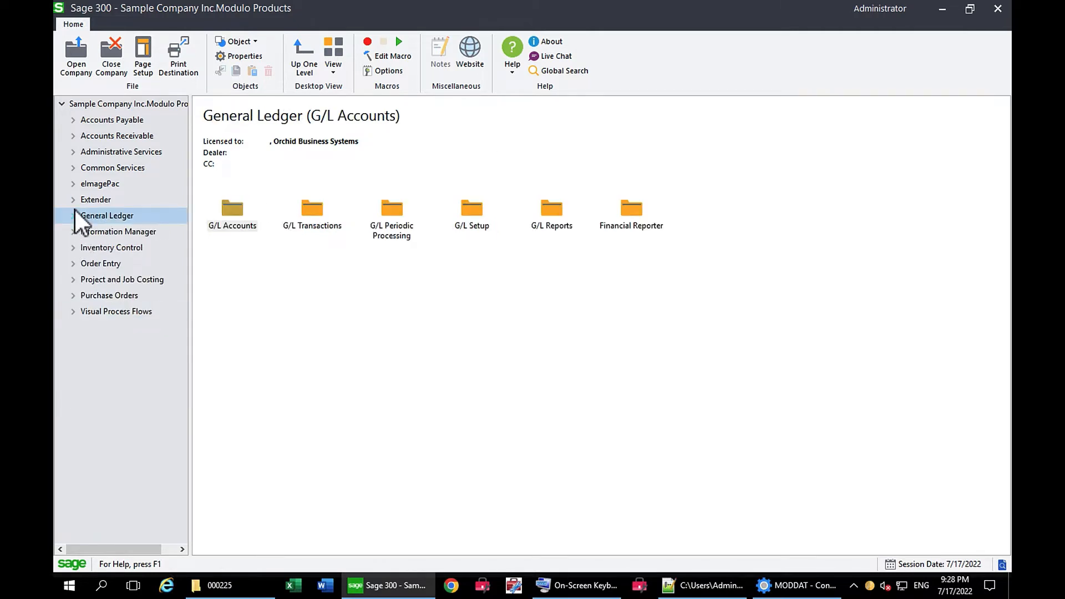
left_click(73, 201)
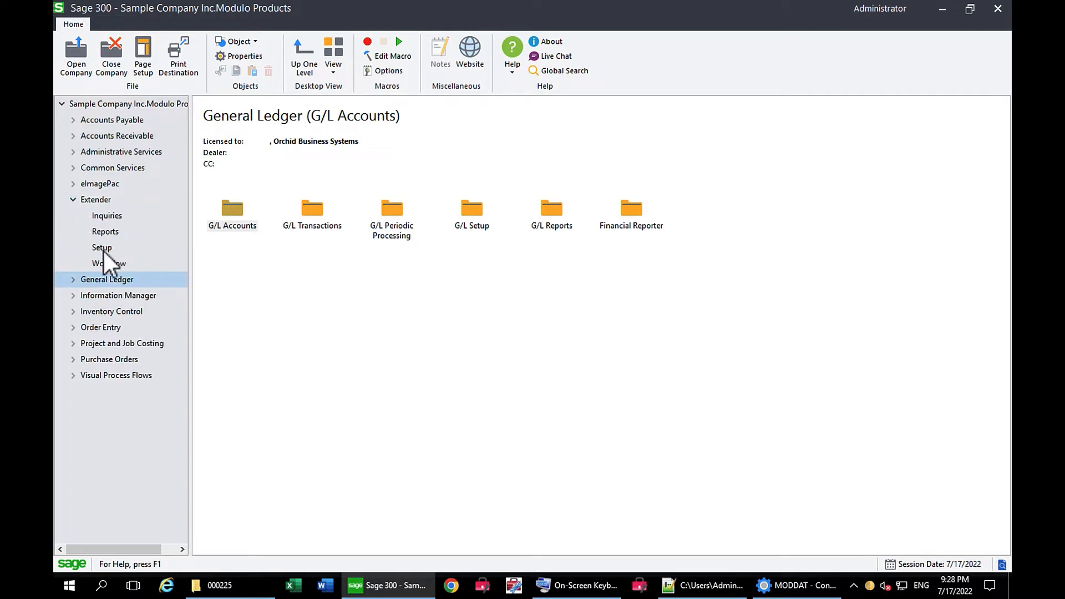
left_click(102, 248)
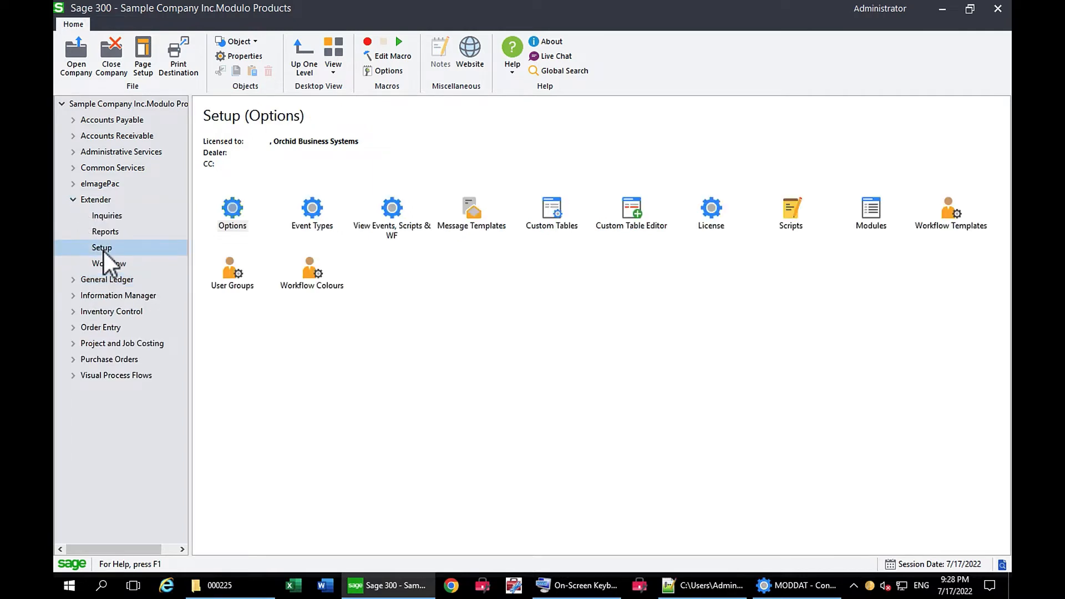
double_click(791, 209)
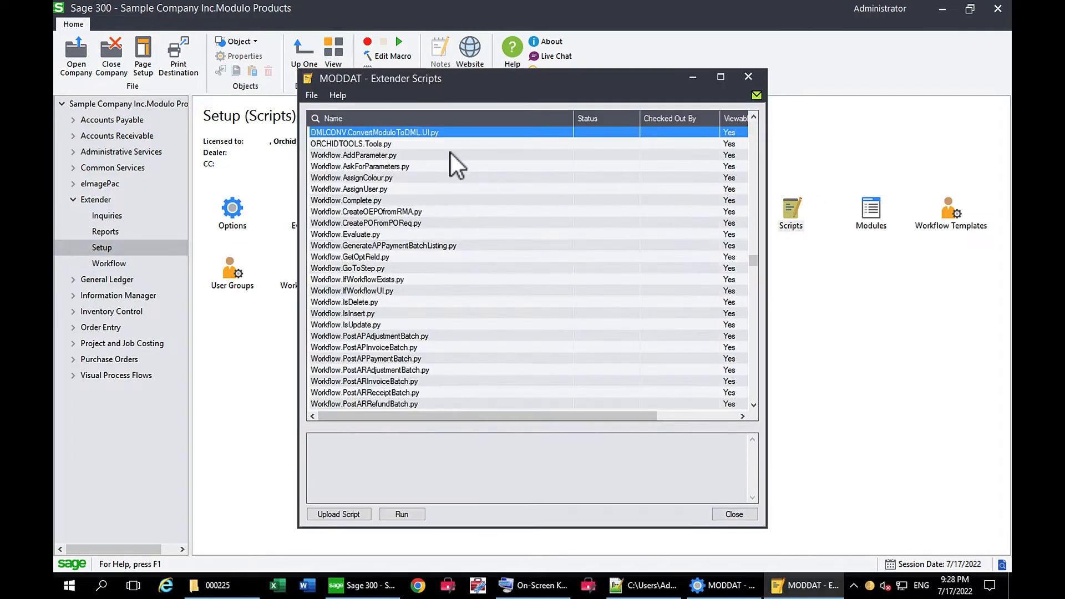
left_click(447, 133)
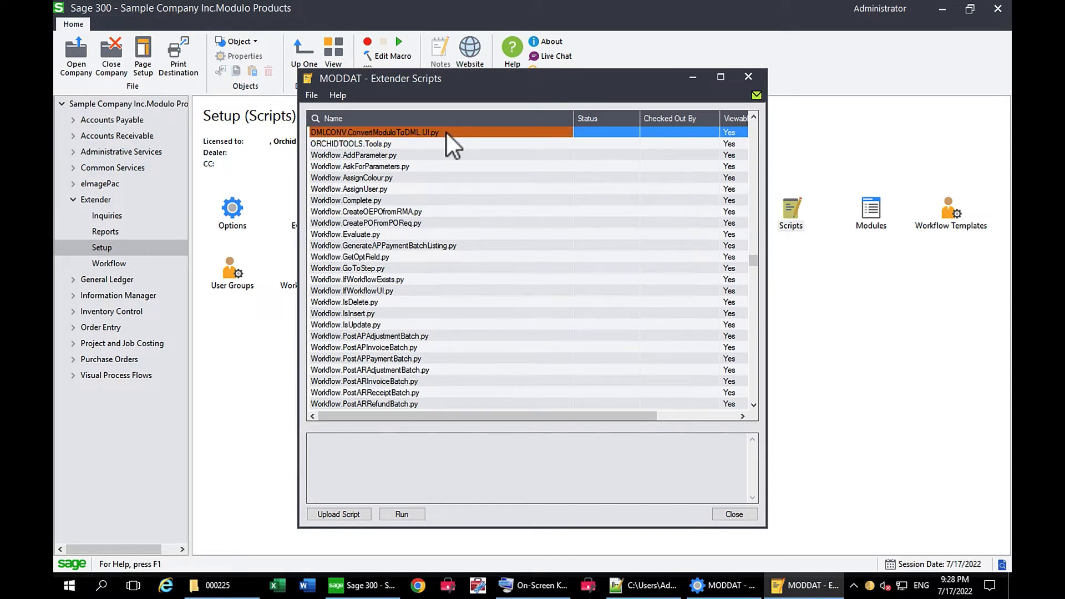
left_click(403, 519)
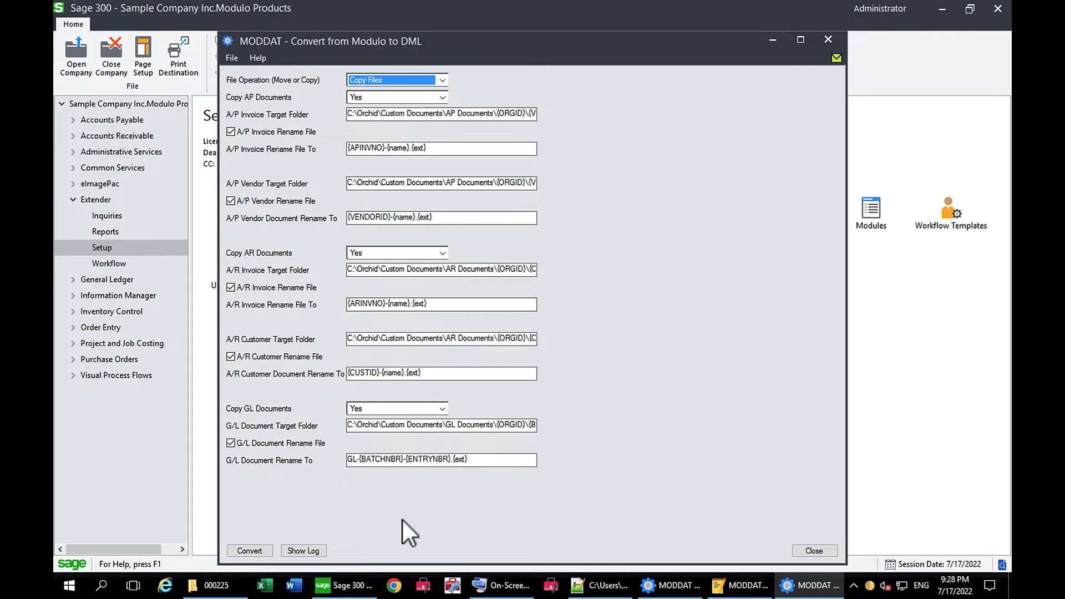
- Set the file operation to Move Files, convert the AP, AR and GL documents from Modulo to DML, and open the log file
left_click(443, 82)
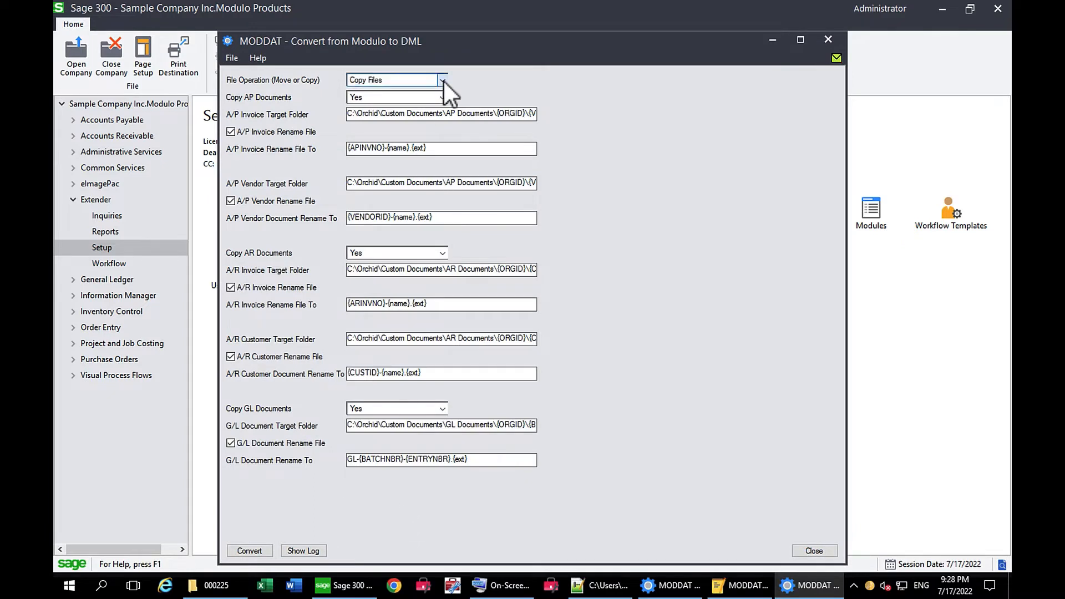
left_click(410, 95)
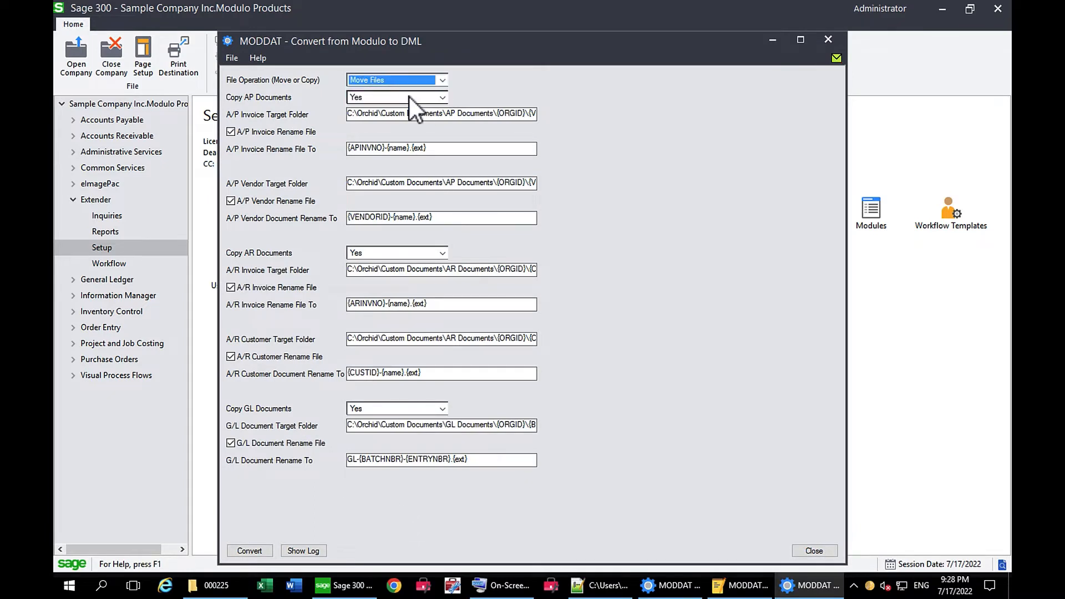
left_click(249, 552)
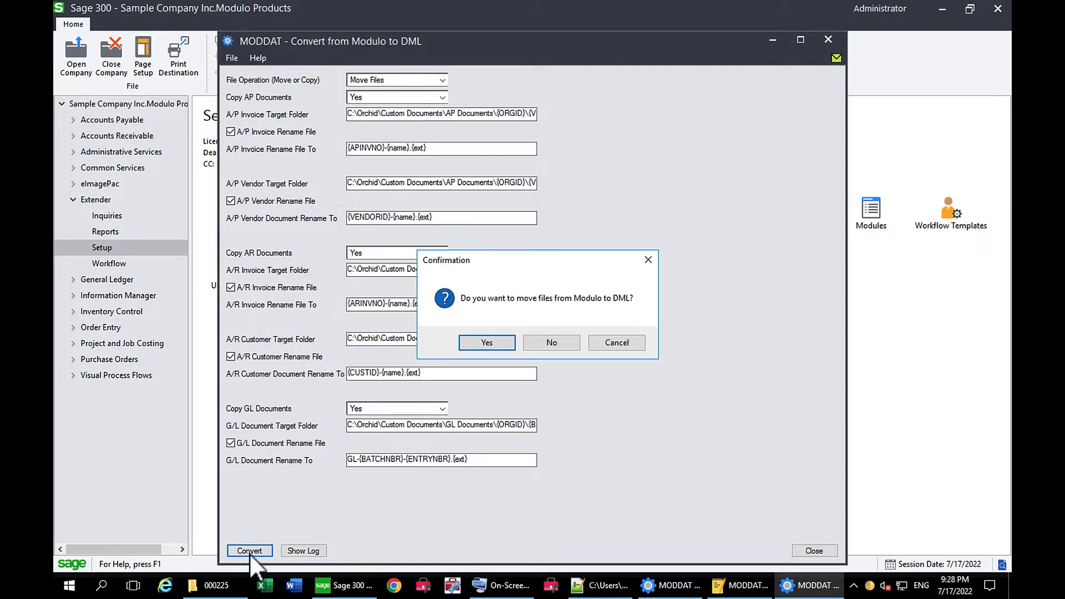
left_click(483, 344)
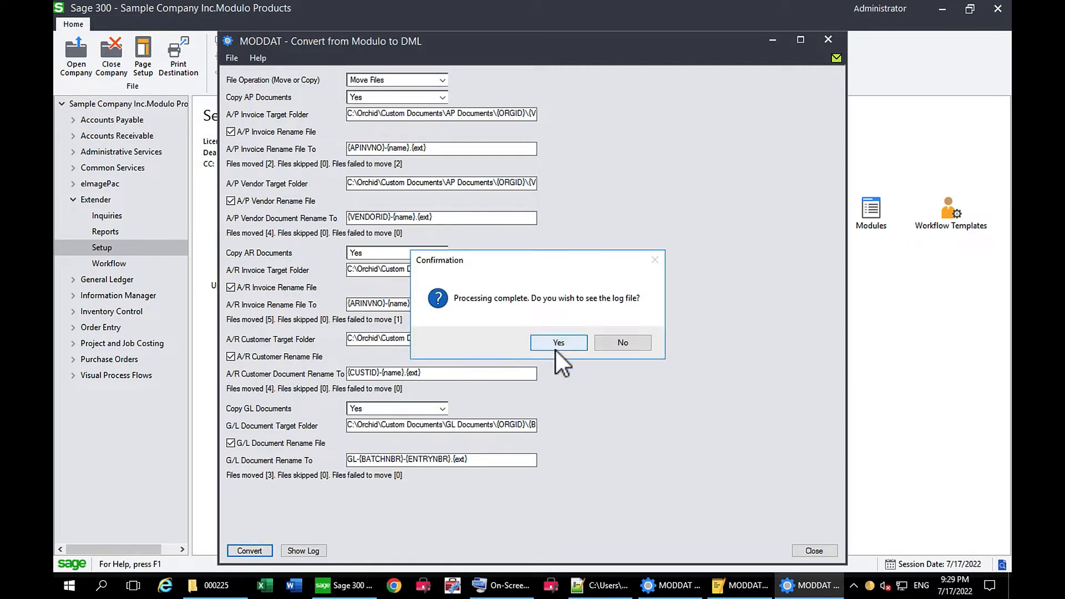
left_click(552, 344)
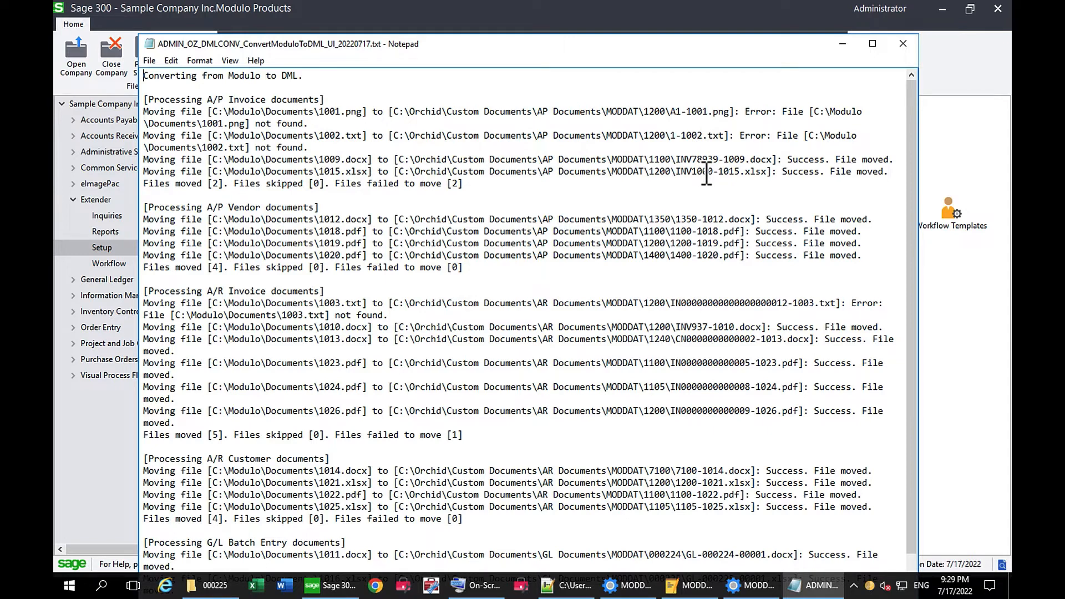
- Switch to File Explorer and examine the source folder C:\Modulo\Documents for remaining files
left_click(214, 585)
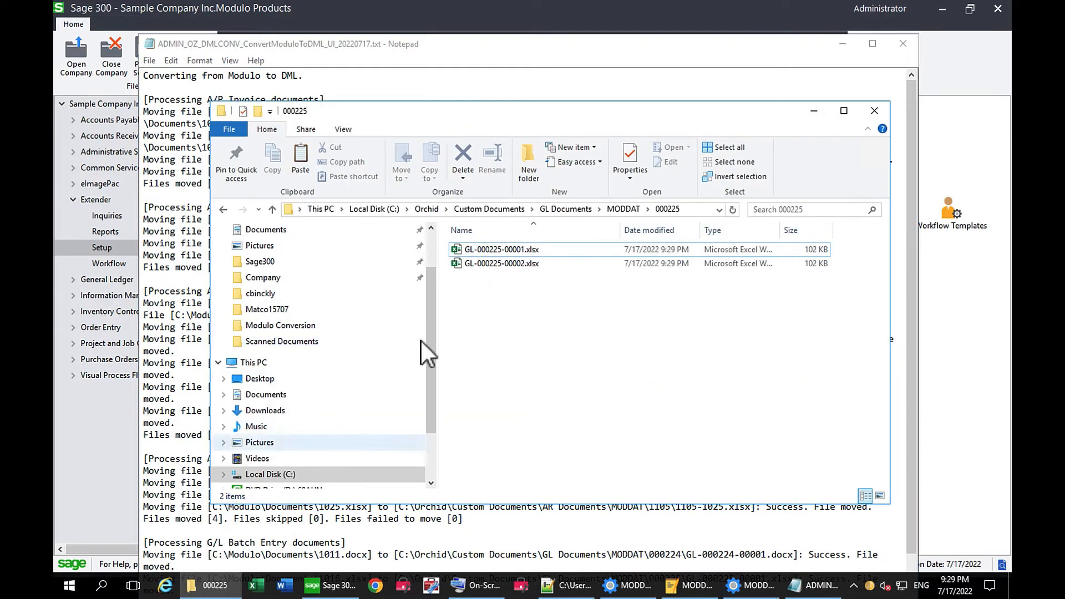
left_click(382, 211)
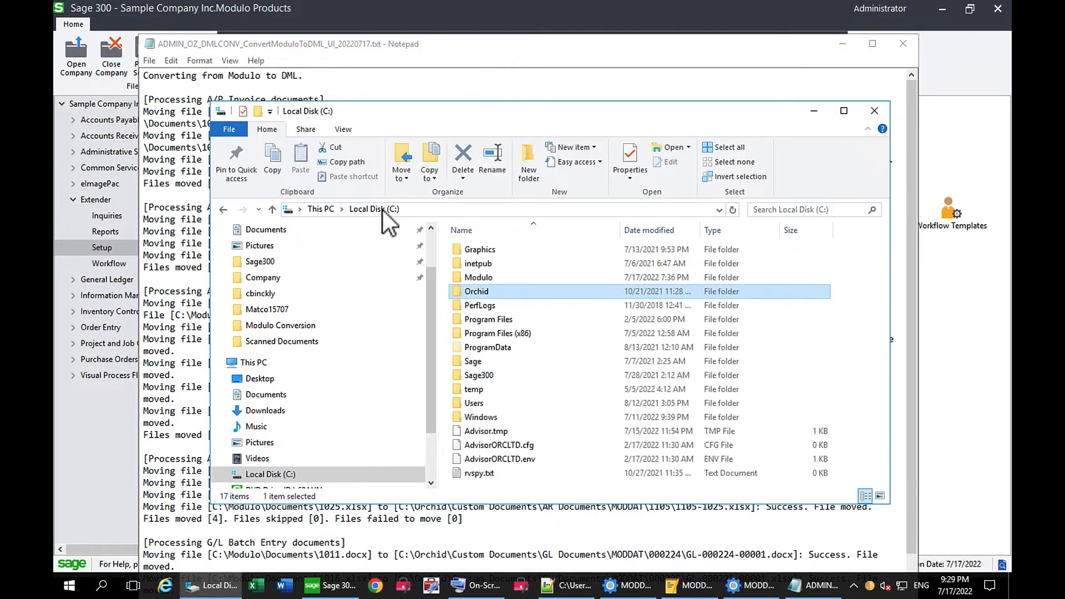
double_click(481, 280)
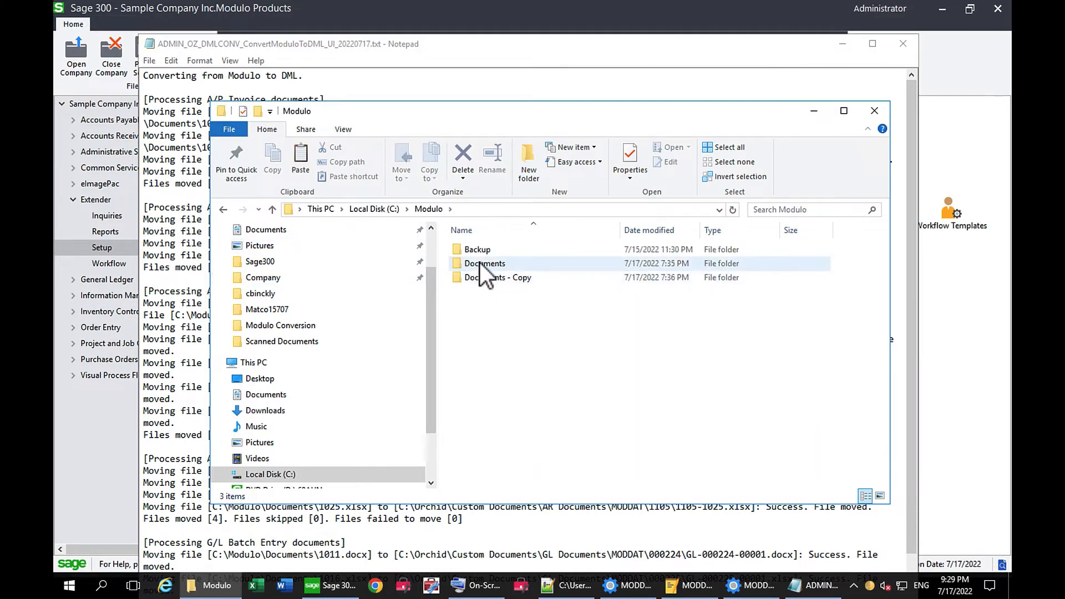
double_click(479, 263)
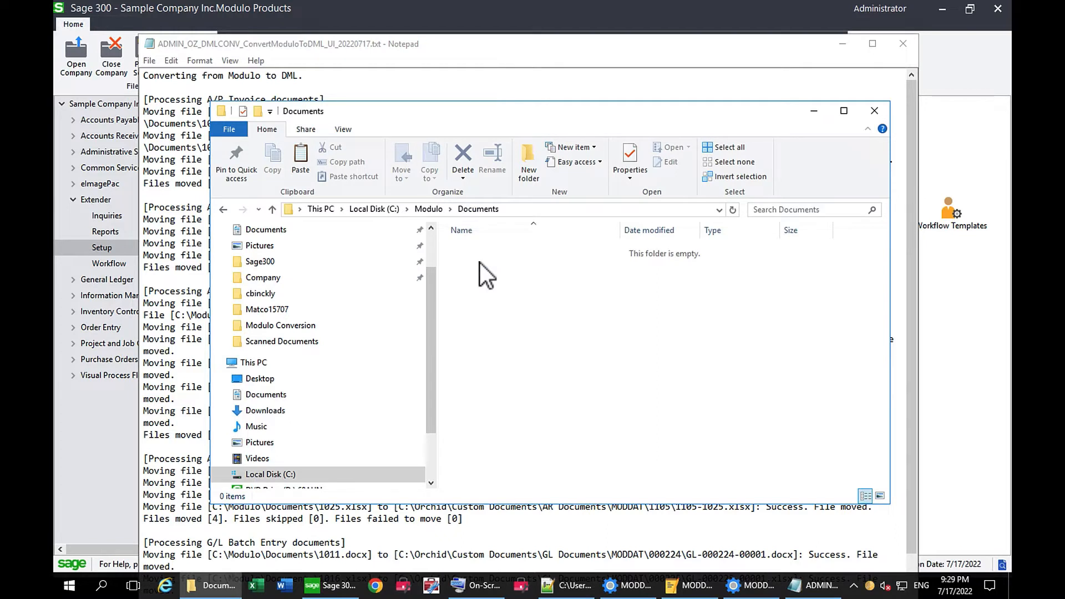
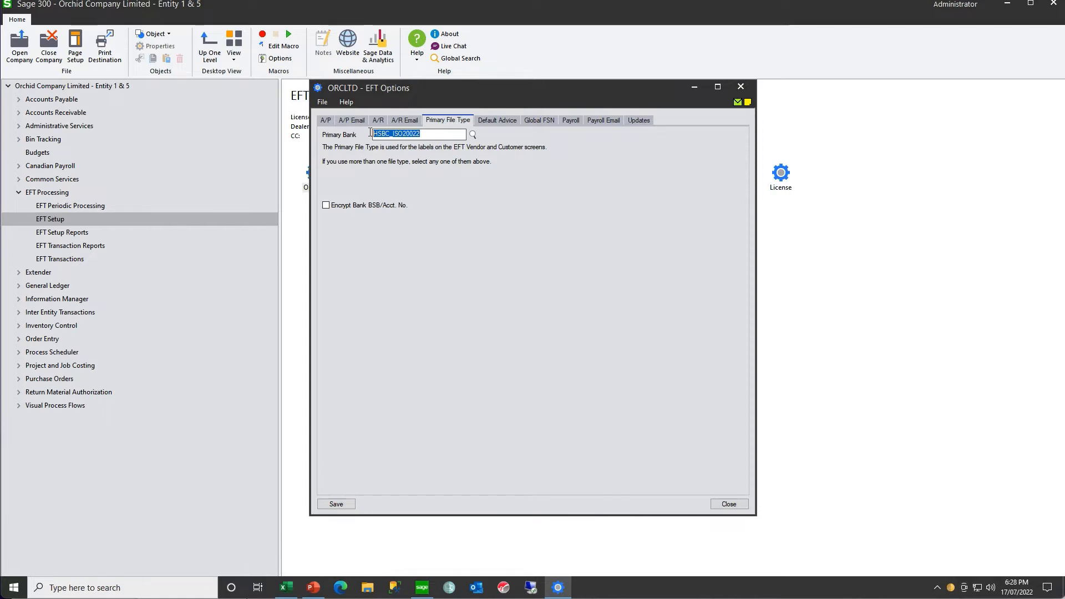
- Check the primary bank file type in the payroll section of the EFT Options, and close the options window
left_click(575, 122)
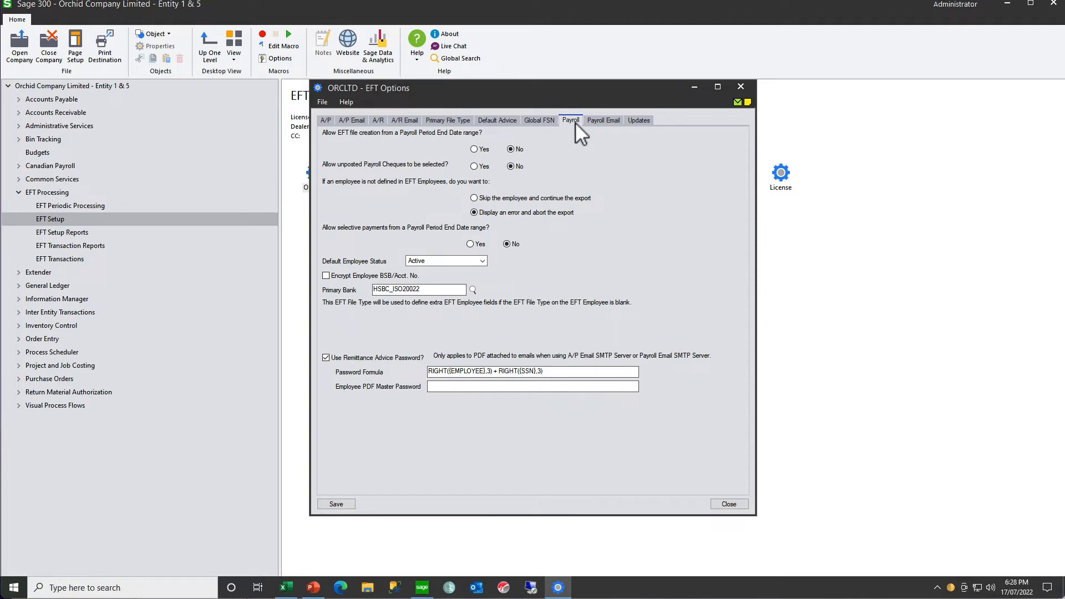
left_click_drag(408, 288, 369, 289)
left_click(740, 87)
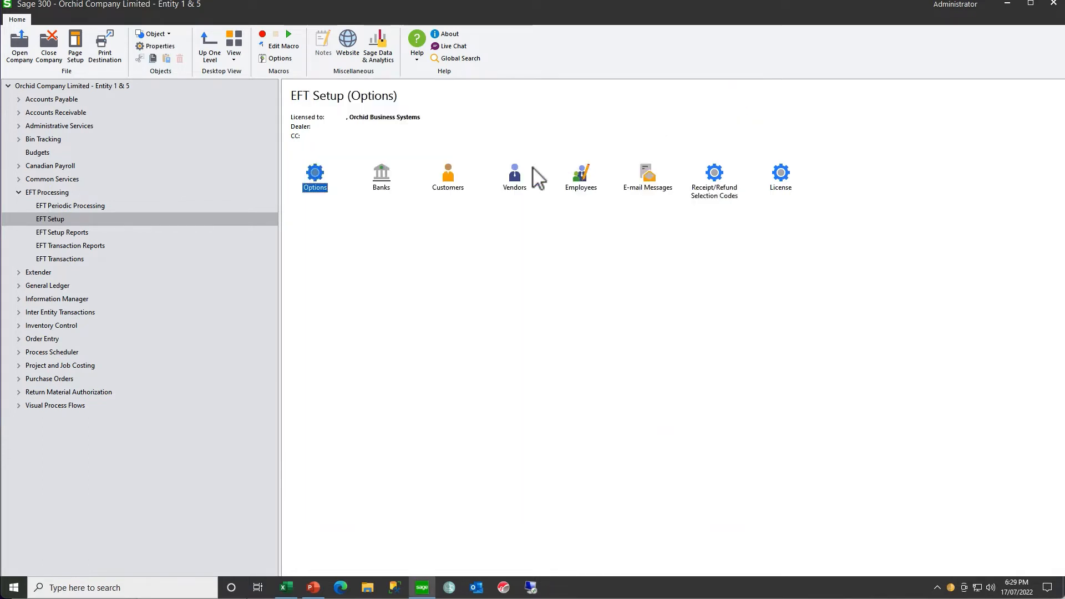
- Open the EFT Vendors setup and display the additional fields of the Chloride Systems vendor
double_click(516, 176)
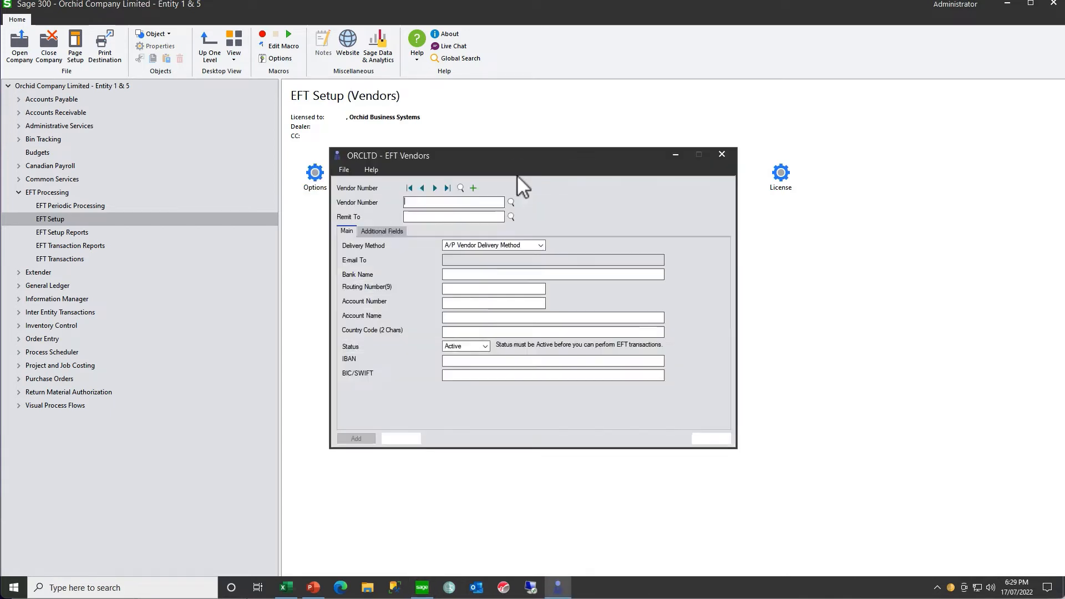
left_click(436, 188)
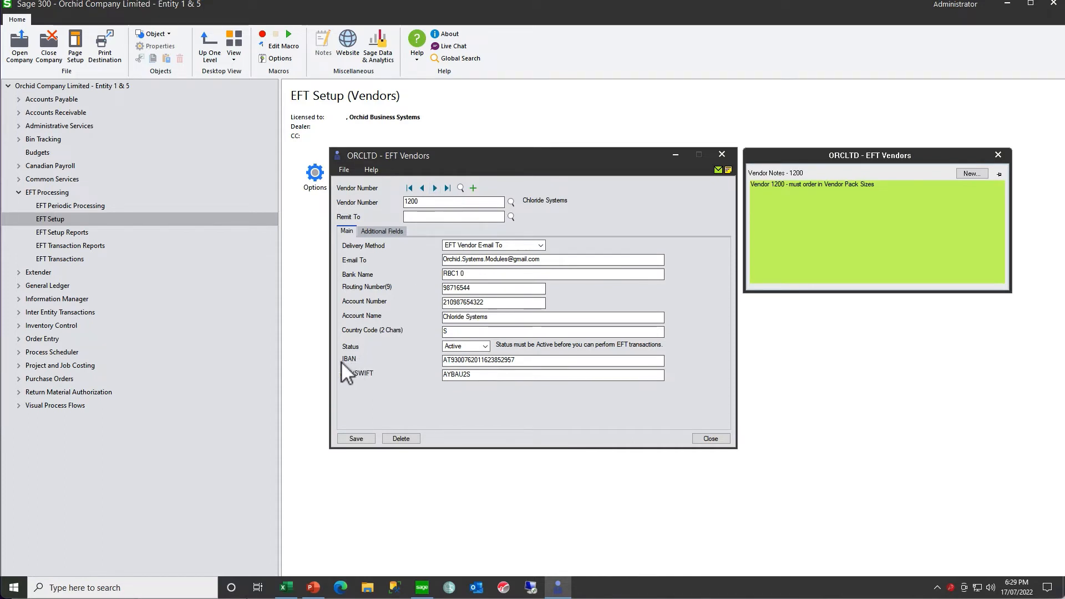
left_click(385, 232)
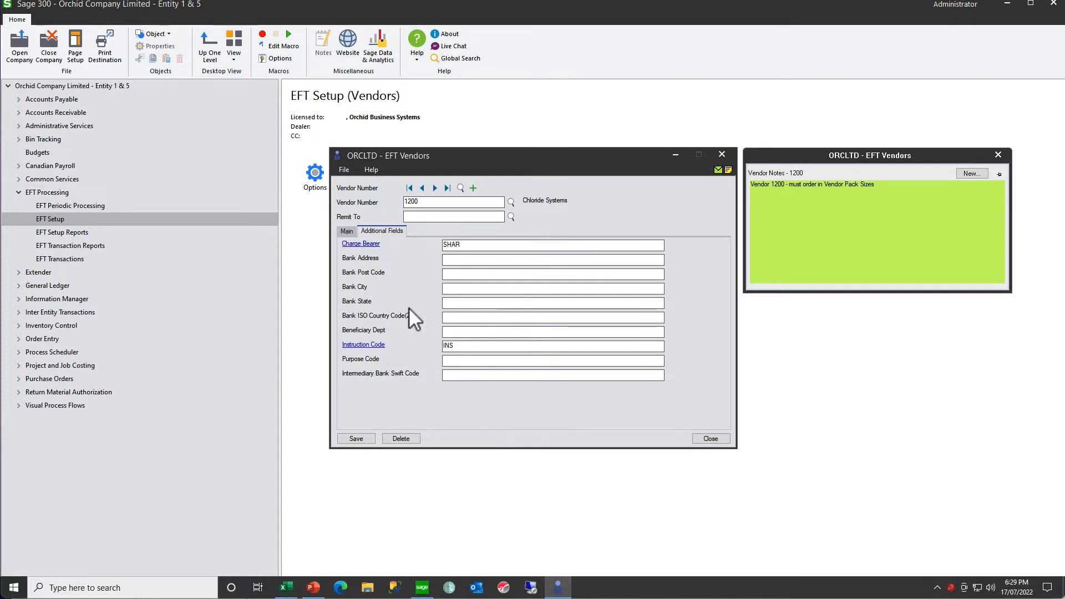
- Fill in the vendor's bank address, post code, city and state, and set the bank ISO country code to AU
left_click(454, 262)
type("1 high")
key("Tab")
type("20")
type("Sydey")
key("BackSpace")
key("BackSpace")
type("n")
type("NSW")
key("Tab")
type("AU")
type("C")
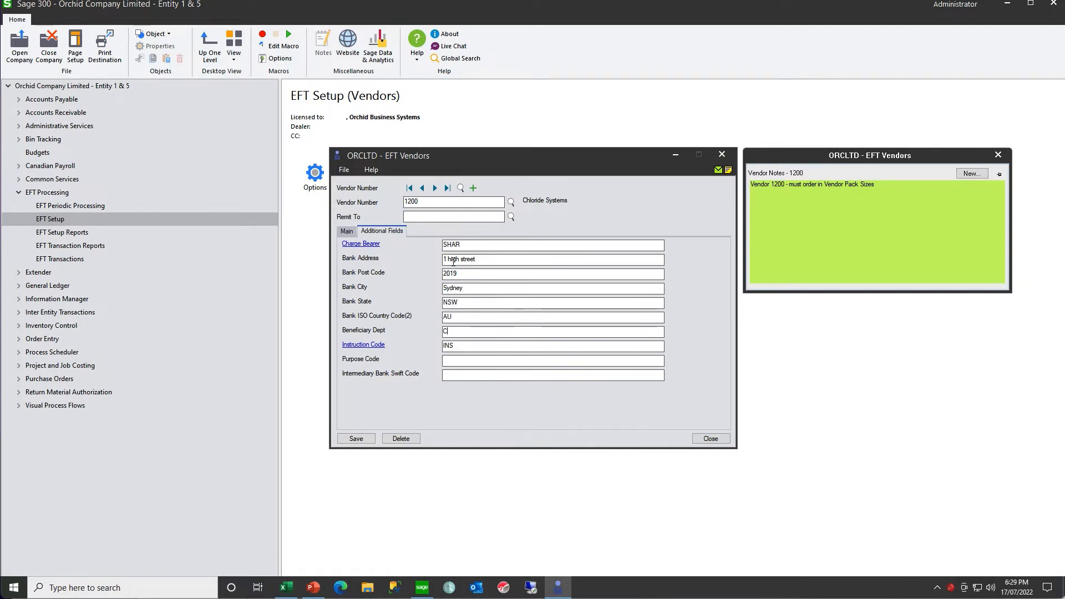
type("ustoms")
- Set the beneficiary department to Customs, purpose code to AP and intermediary bank Swift code to SYD123, and save the vendor
key("Tab")
key("Tab")
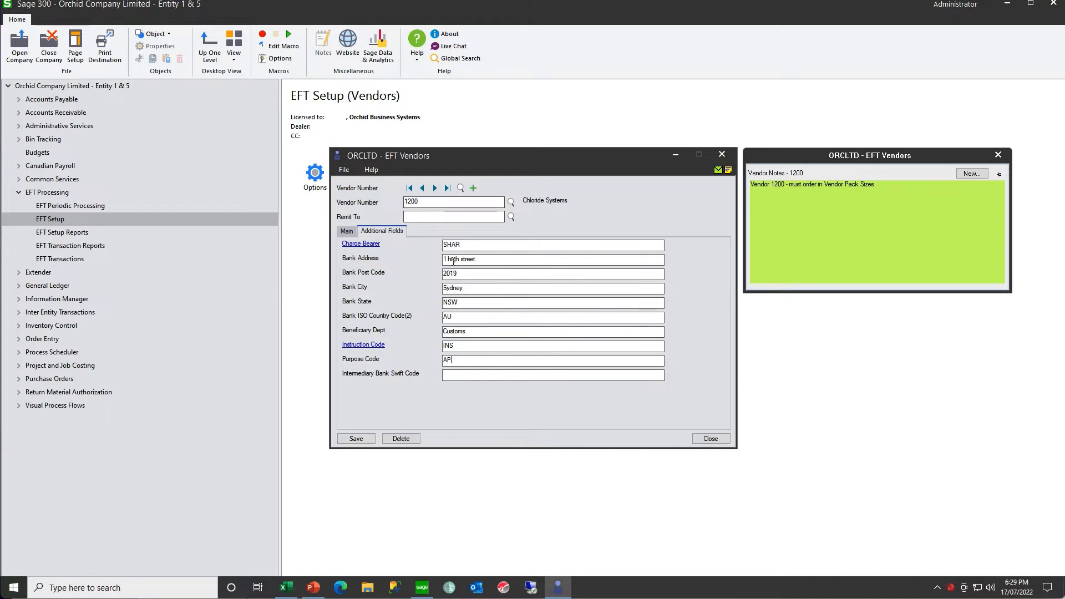
type("SYD123")
left_click(357, 439)
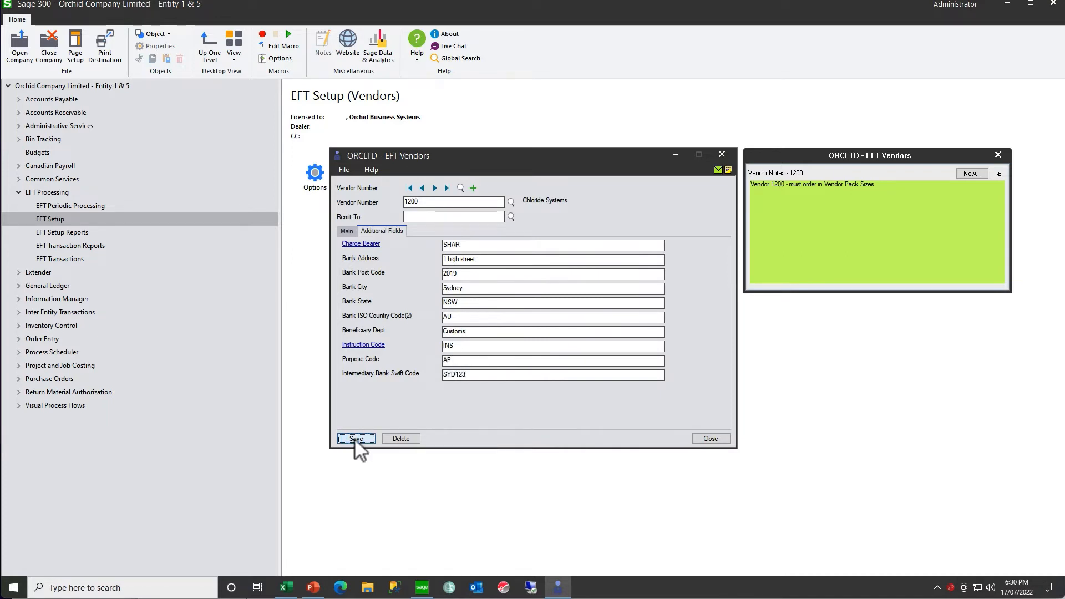
- Set up an export of the EFT vendor details to an Excel workbook named EFTVendors in C:\Orchid\Sample Exports
left_click(345, 169)
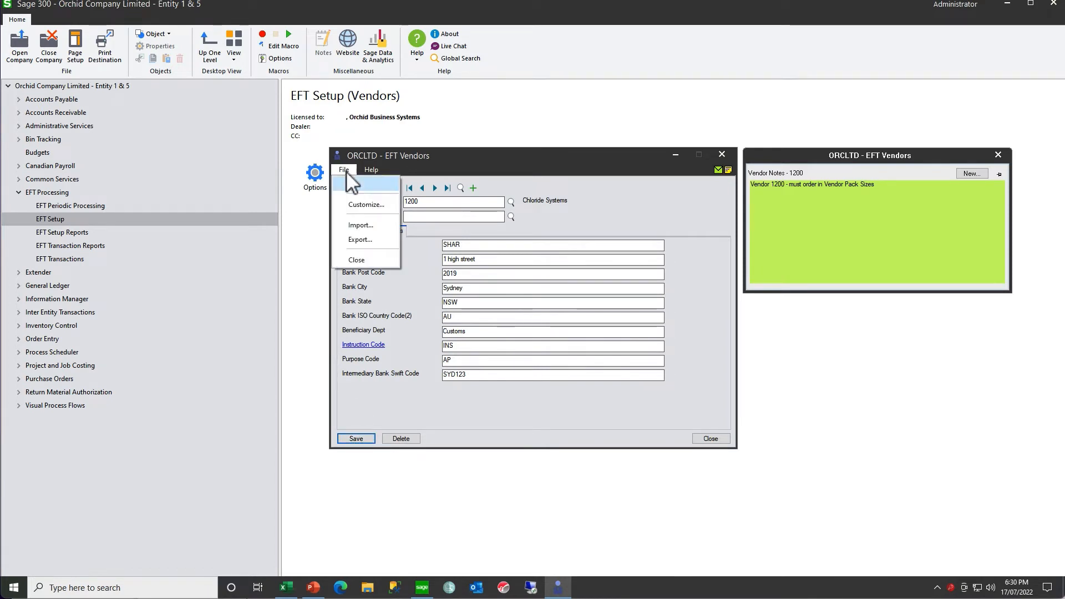
left_click(361, 237)
left_click(559, 224)
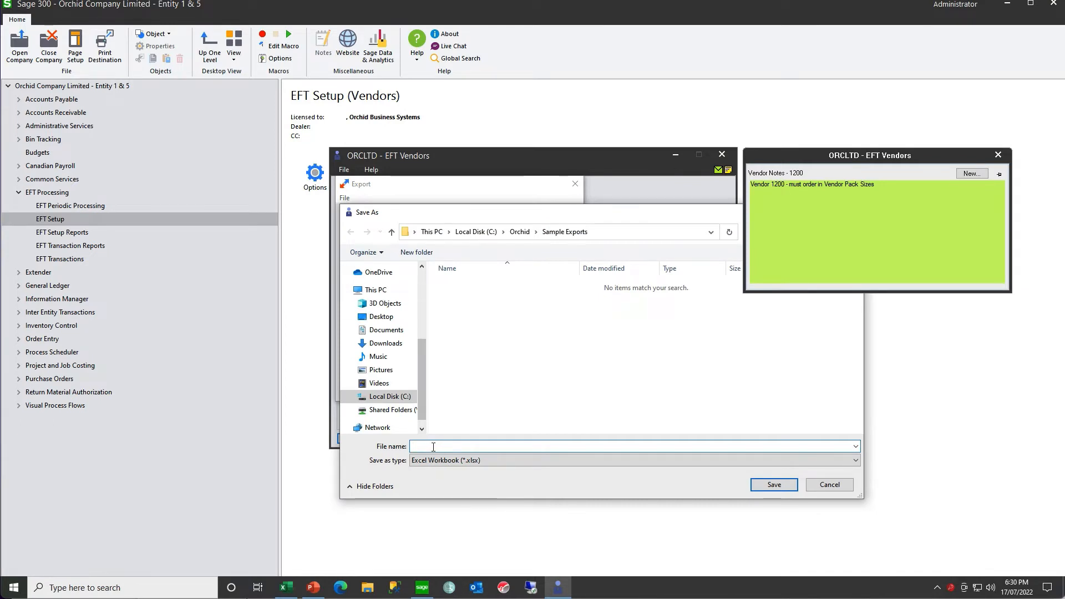
type("EFTVendors")
left_click(768, 484)
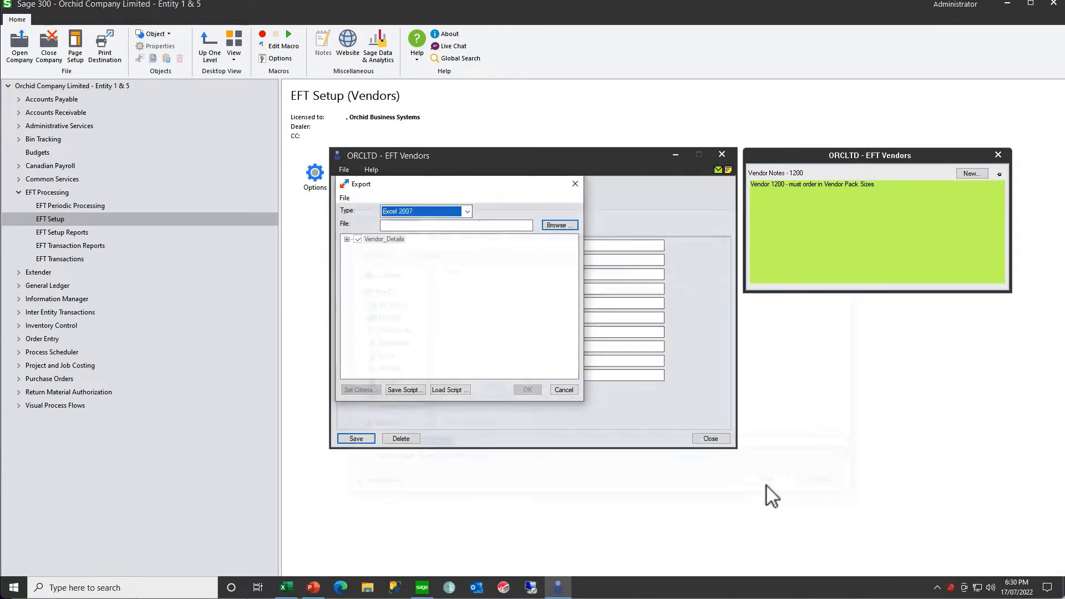
- Restrict the export to the vendor number of Chloride Systems, run it, and close the EFT Vendors window
left_click(359, 390)
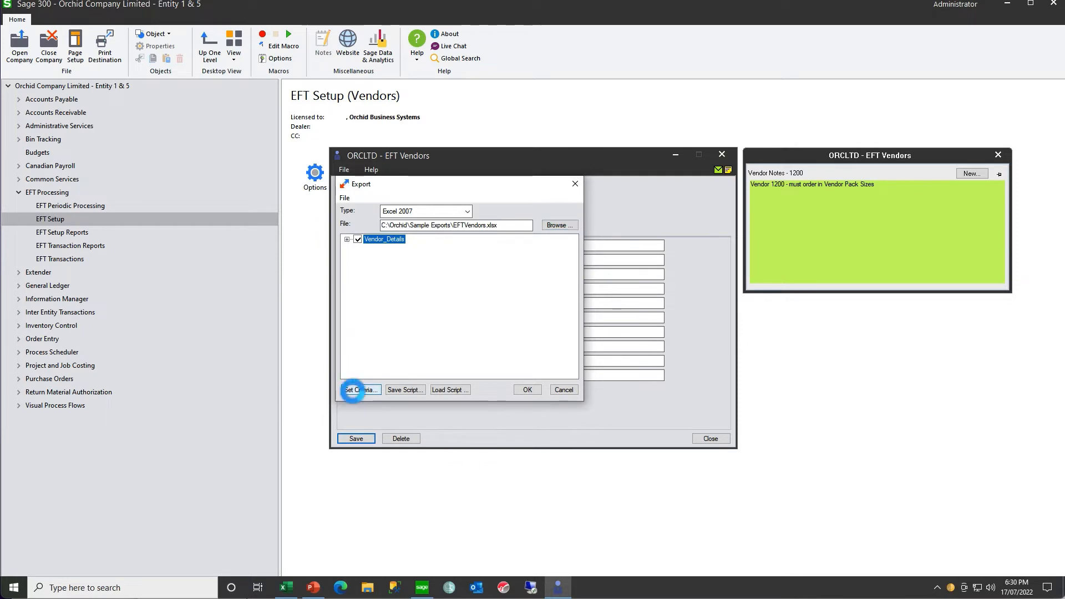
left_click(492, 233)
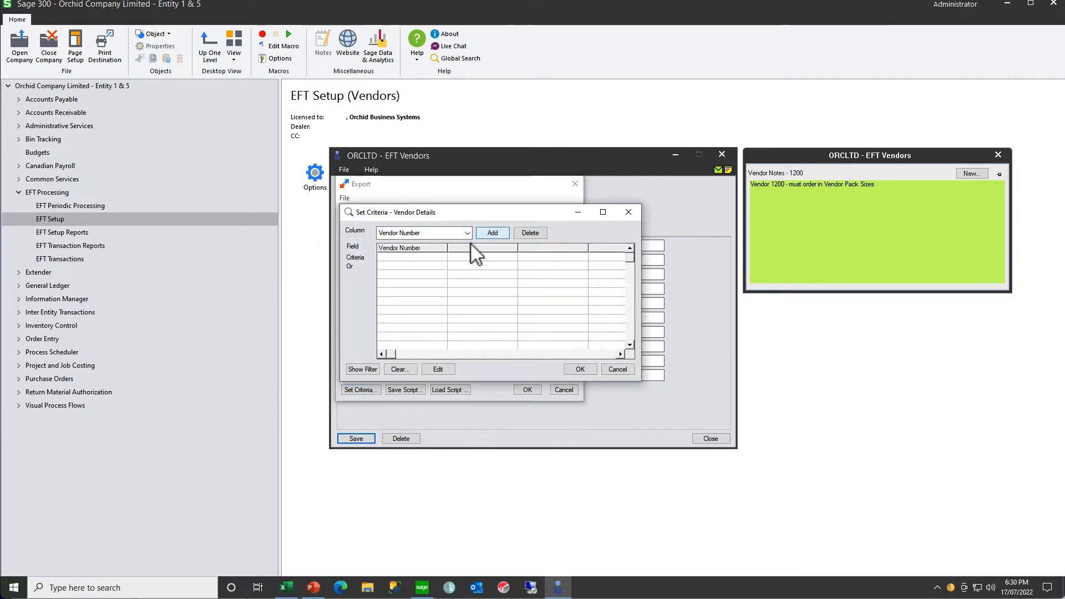
double_click(417, 255)
type("123")
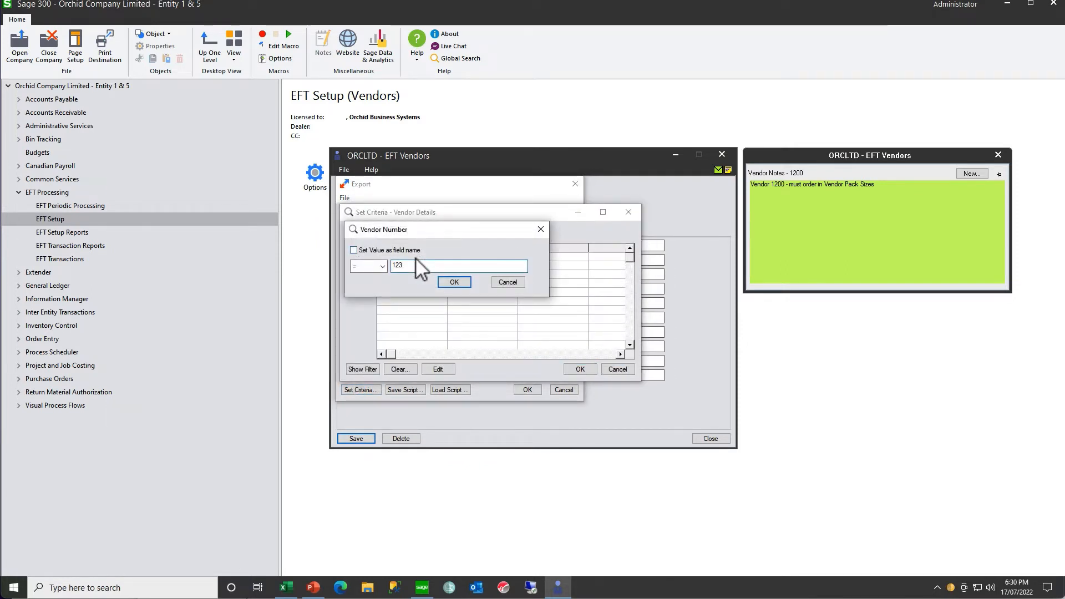
type("00")
left_click(454, 282)
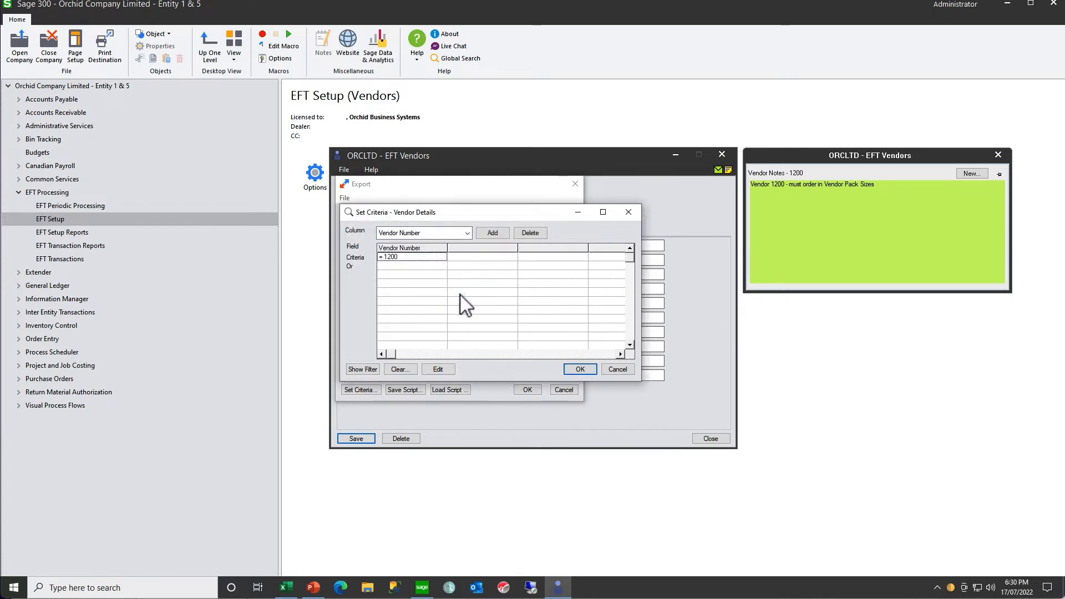
left_click(571, 371)
left_click(527, 389)
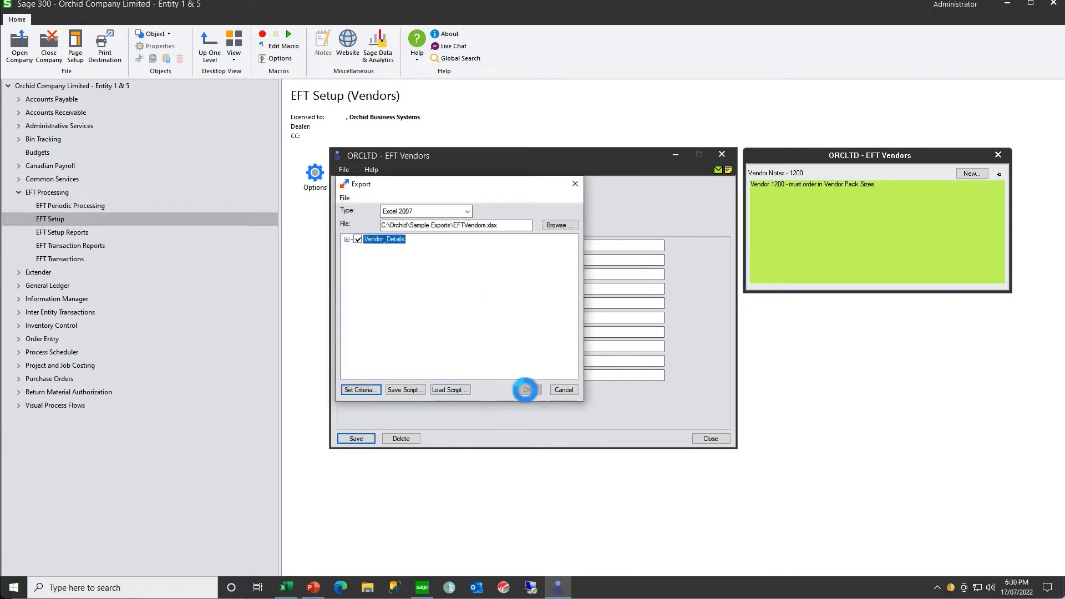
left_click(552, 302)
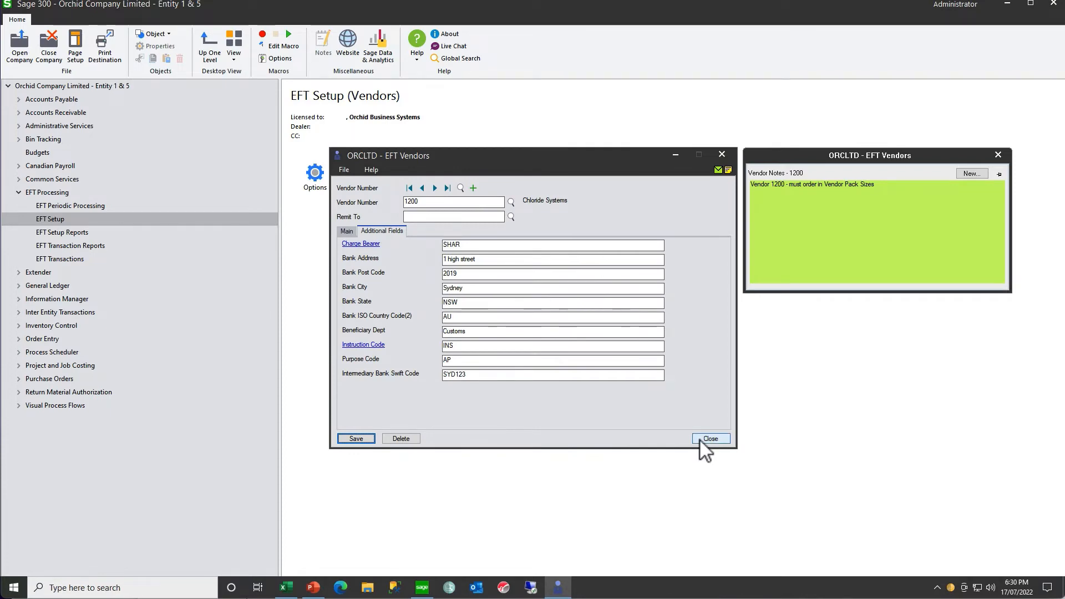
left_click(702, 440)
- Switch to File Explorer and open the exported EFTVendors workbook from C:\Orchid\Sample Exports in Excel
key("super+e")
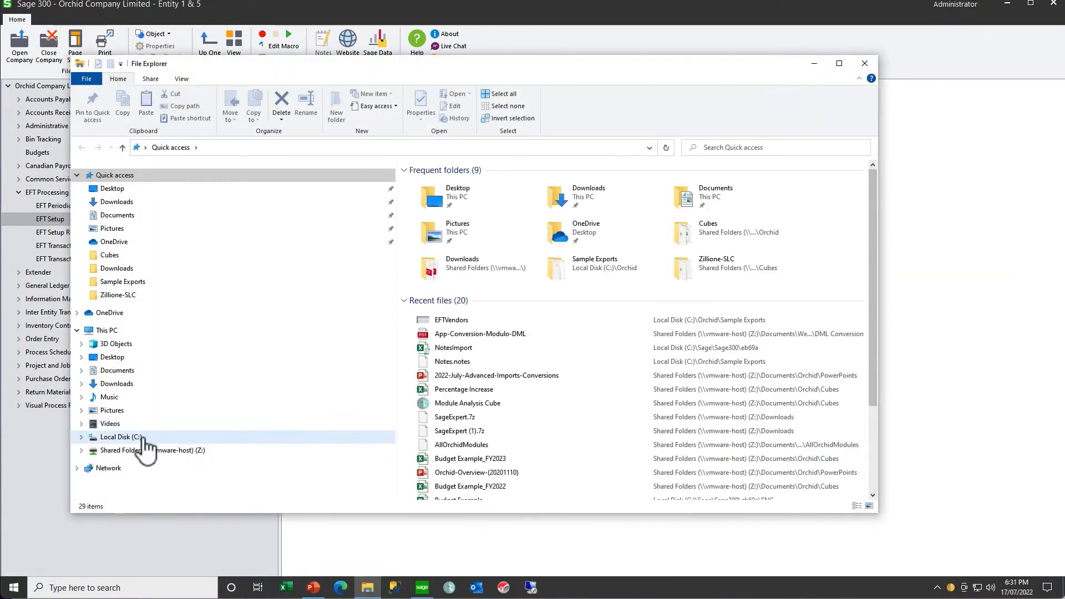
left_click(144, 439)
double_click(435, 249)
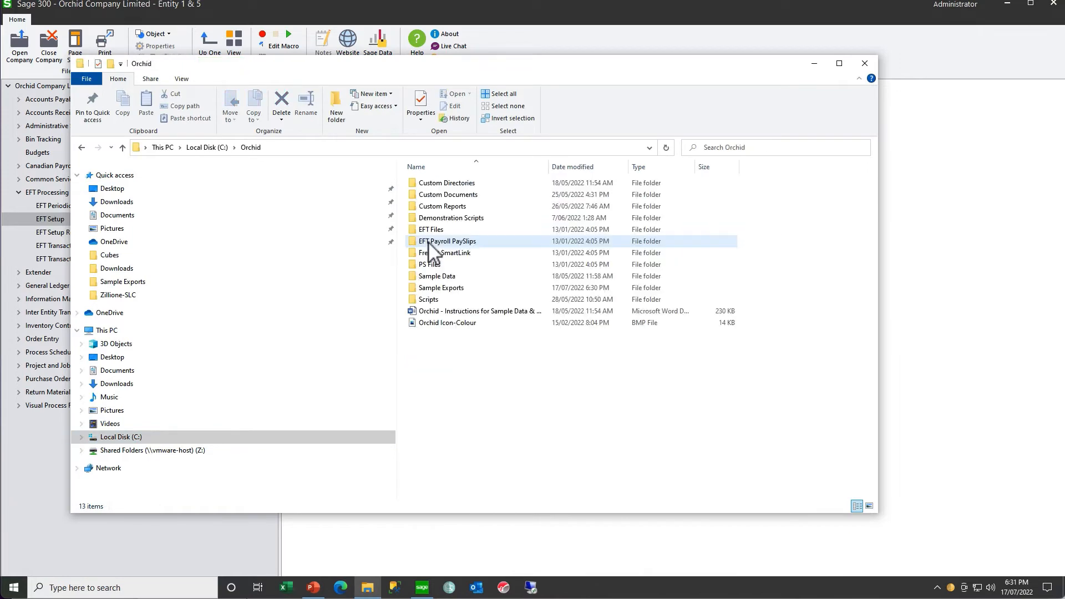
double_click(431, 288)
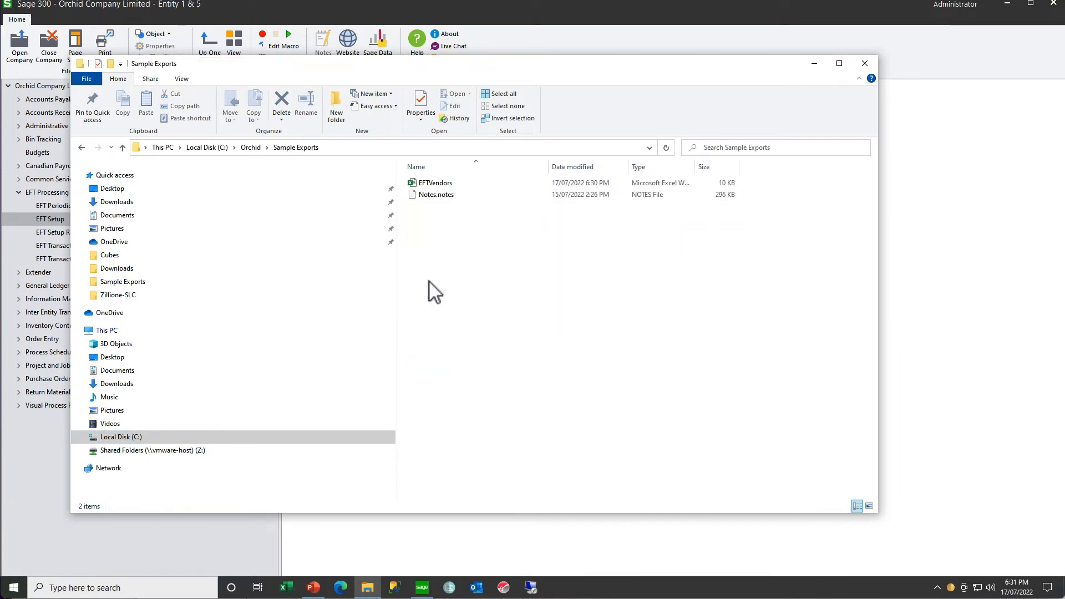
double_click(444, 184)
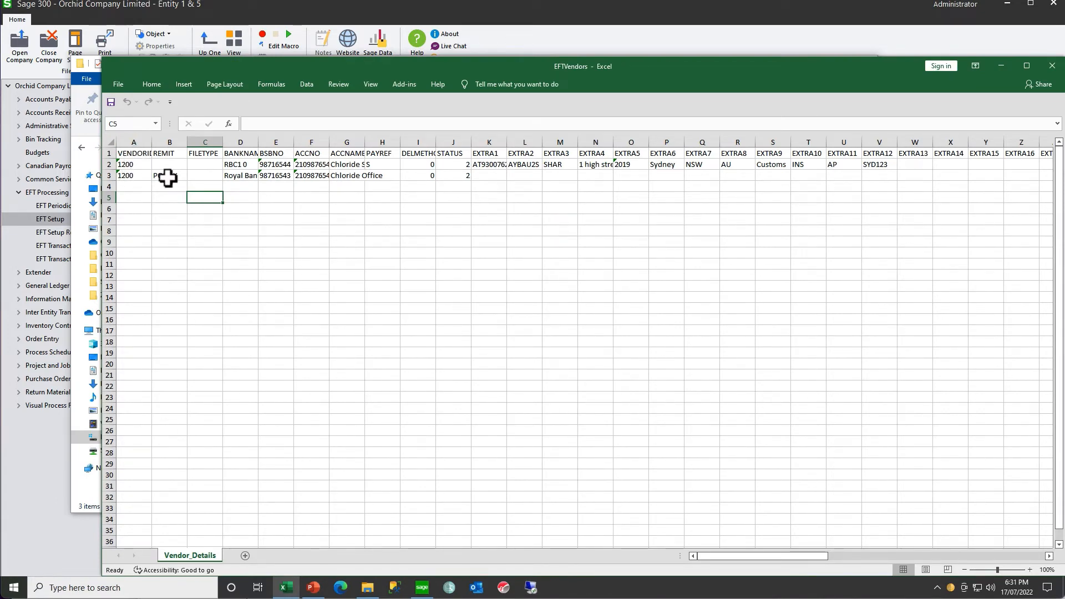
- Autofit the columns of the Vendor_Details sheet to their contents, starting from VENDORID
left_click_drag(133, 143, 1007, 150)
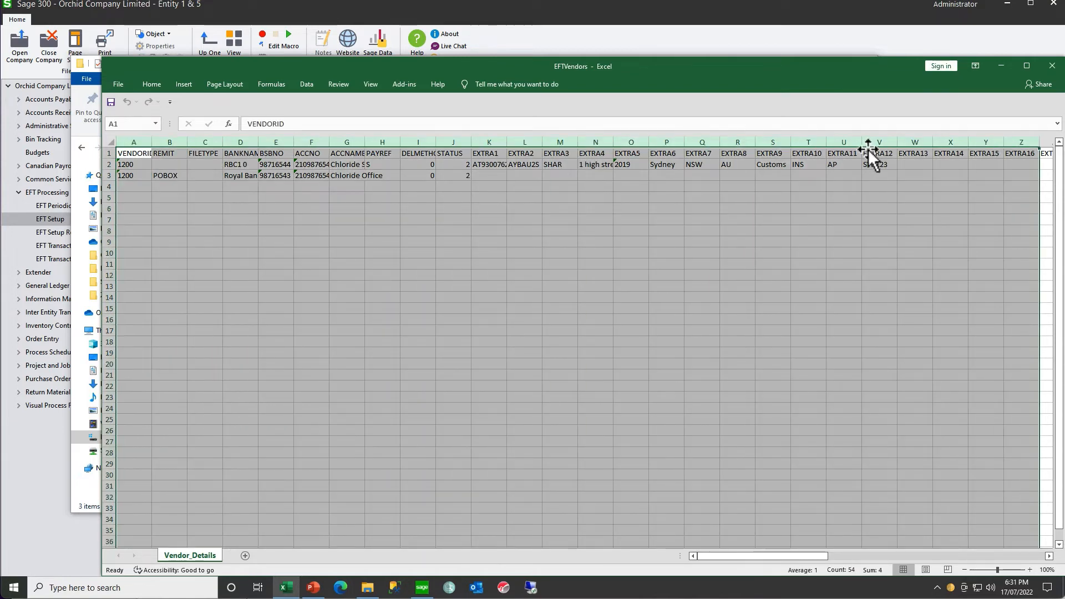
double_click(896, 143)
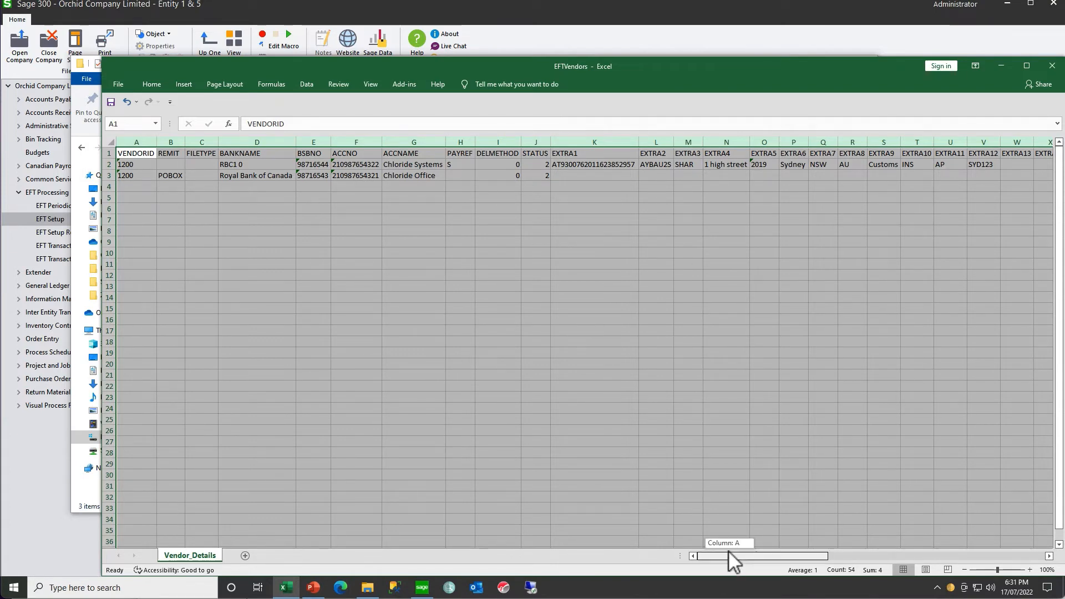
left_click(655, 166)
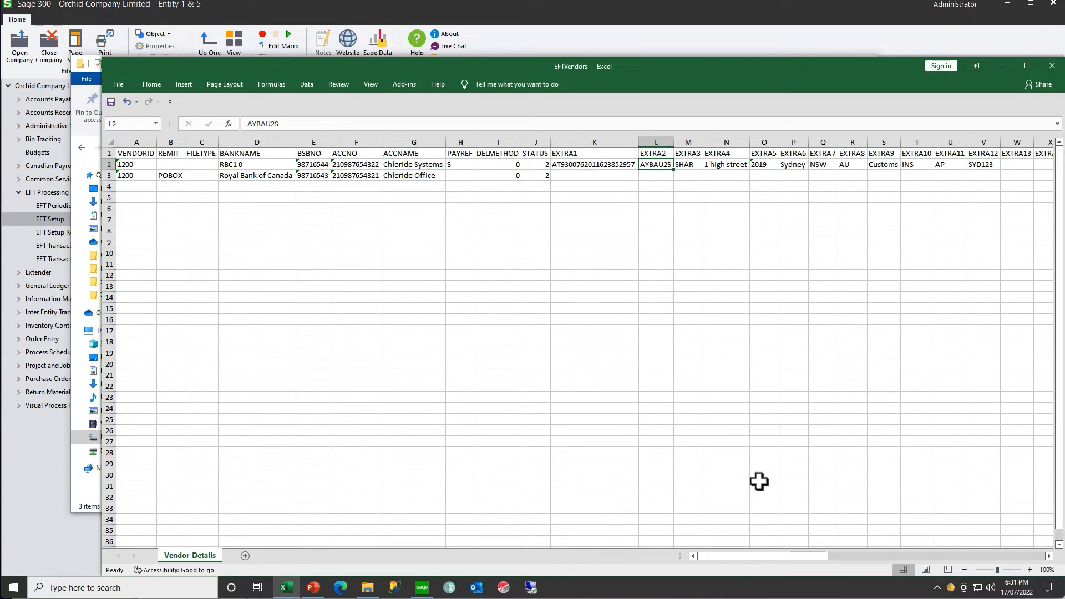
- Delete the empty columns EXTRA13 through EXTRA50 from the Vendor_Details sheet
left_click_drag(740, 557, 808, 561)
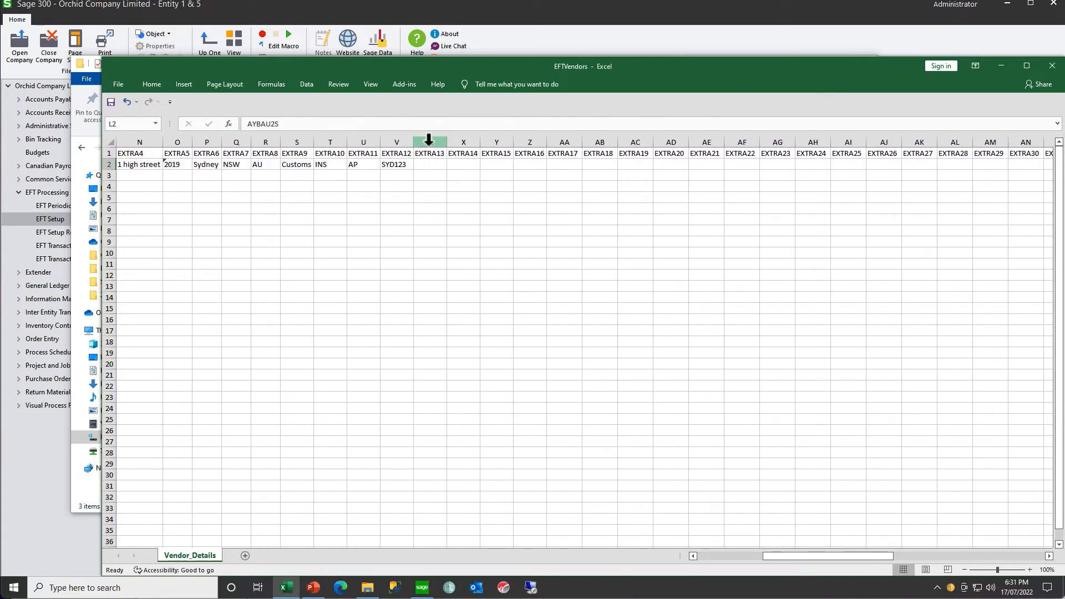
left_click_drag(430, 142, 955, 142)
right_click(874, 198)
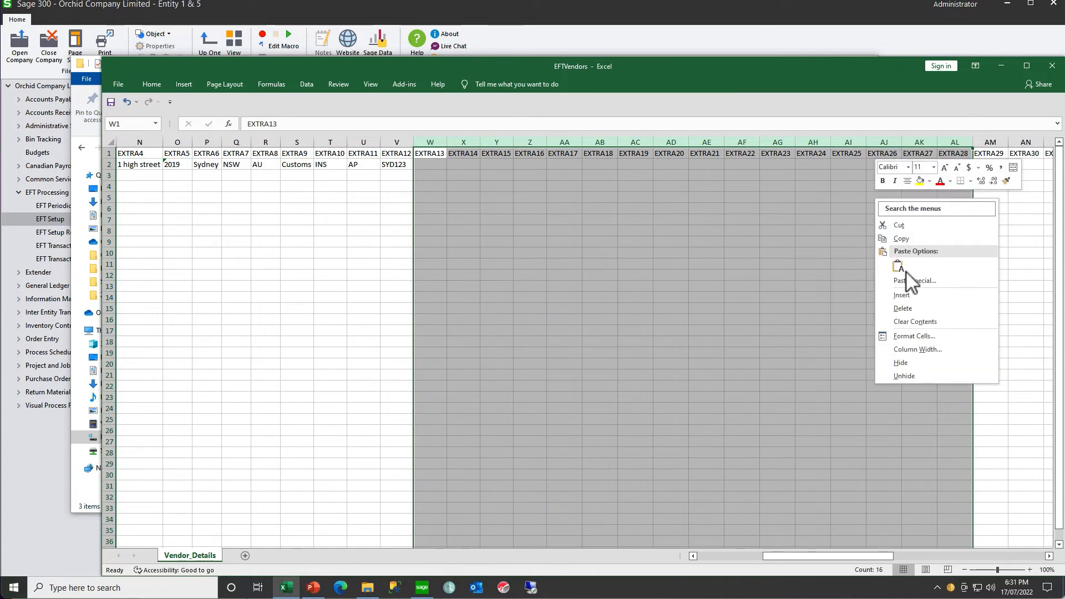
left_click(879, 302)
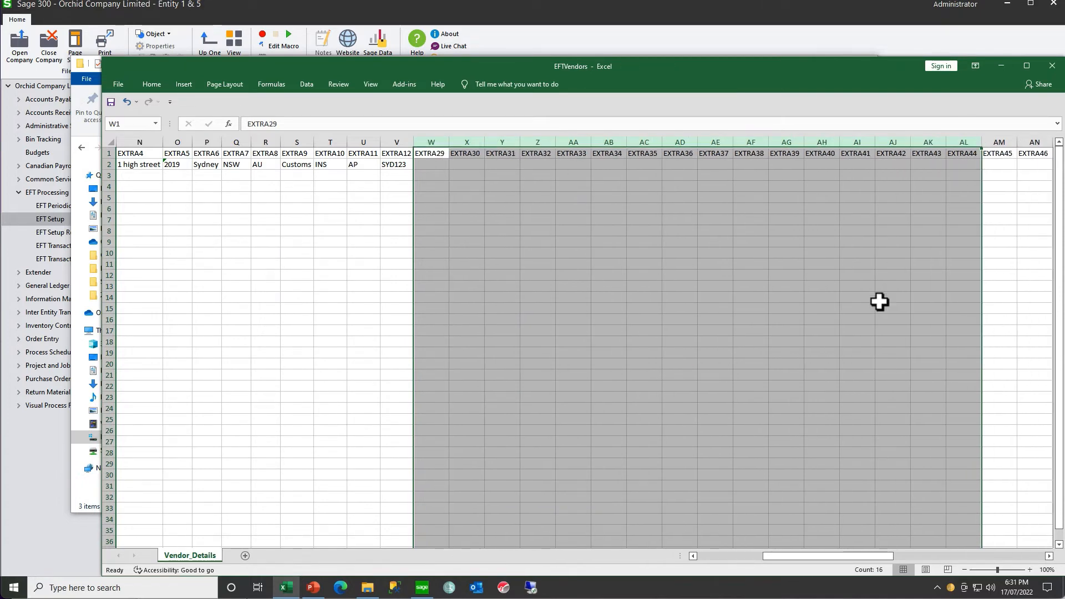
right_click(592, 199)
left_click(621, 308)
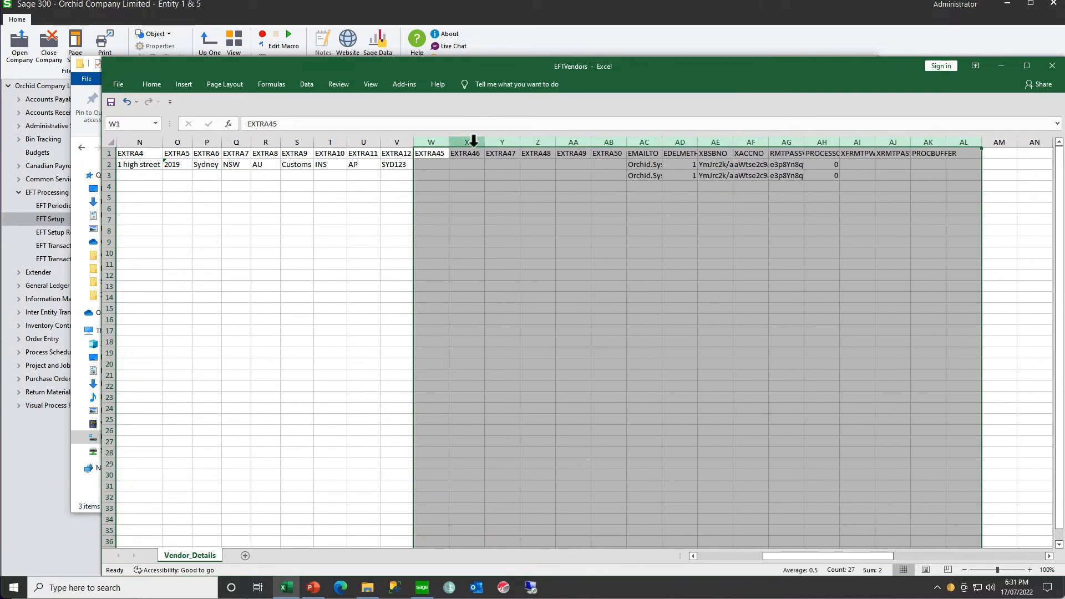
left_click_drag(440, 142, 613, 143)
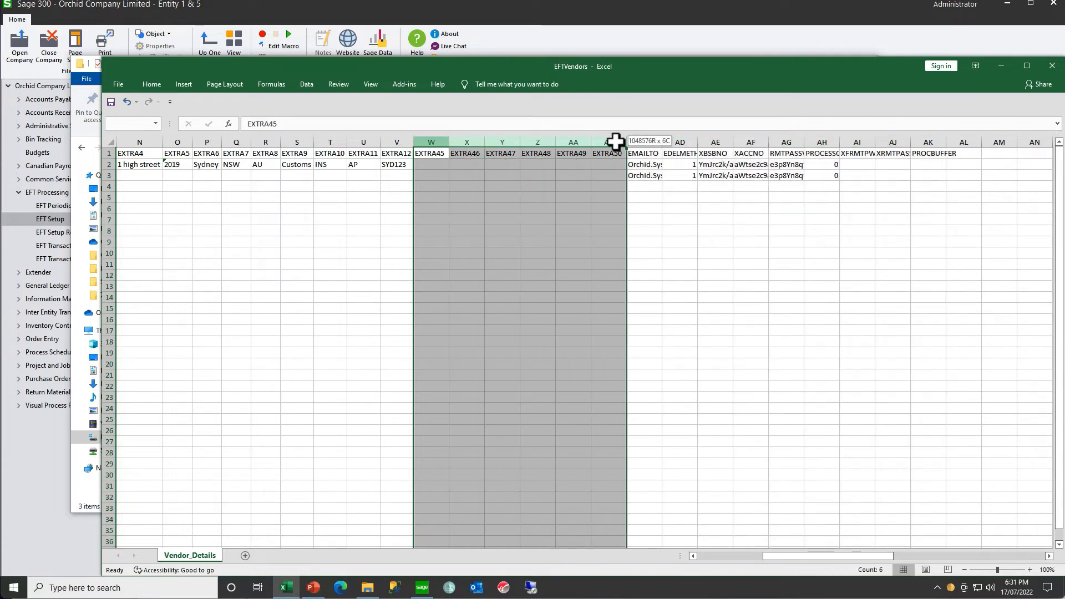
right_click(552, 192)
left_click(583, 298)
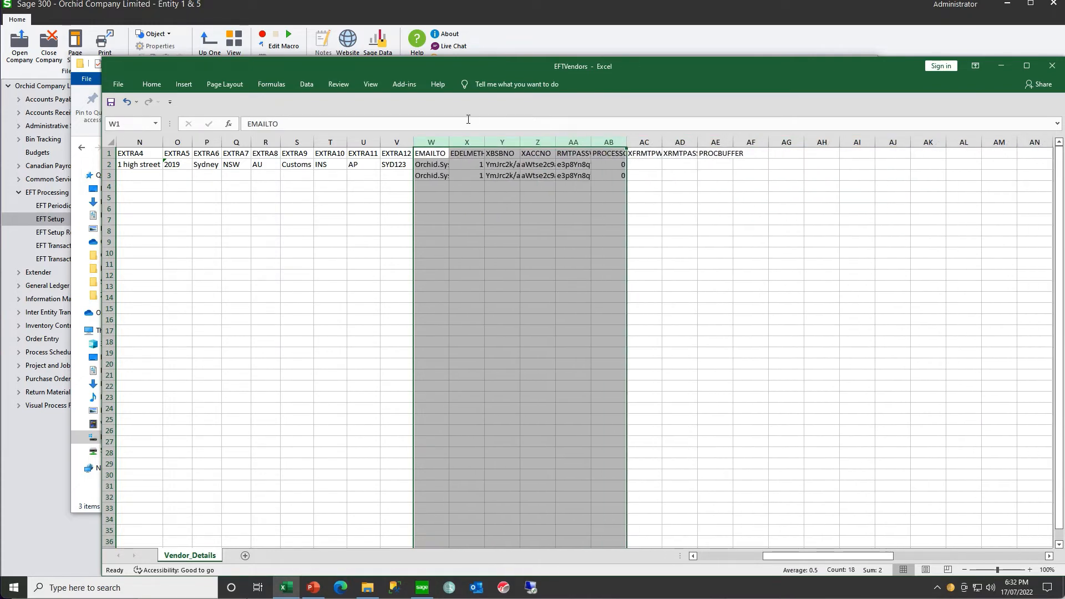
- Autofit the columns from EMAILTO through PROCBUFFER and check the first vendor row's EMAILTO, EDELMETHOD and XBSBNO values
left_click_drag(437, 138, 752, 150)
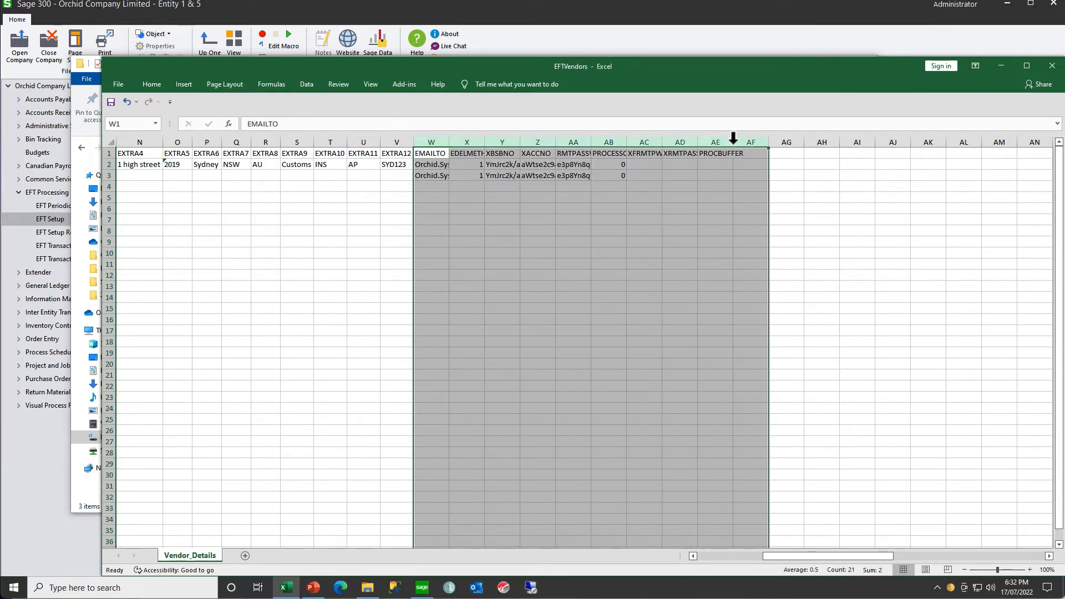
double_click(733, 142)
left_click(482, 168)
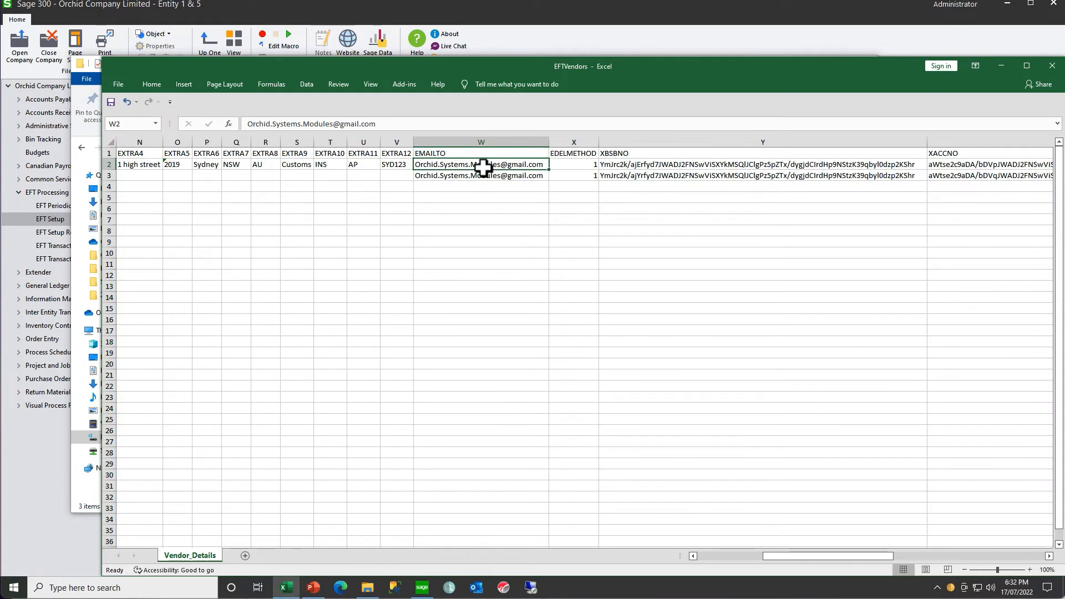
key("Tab")
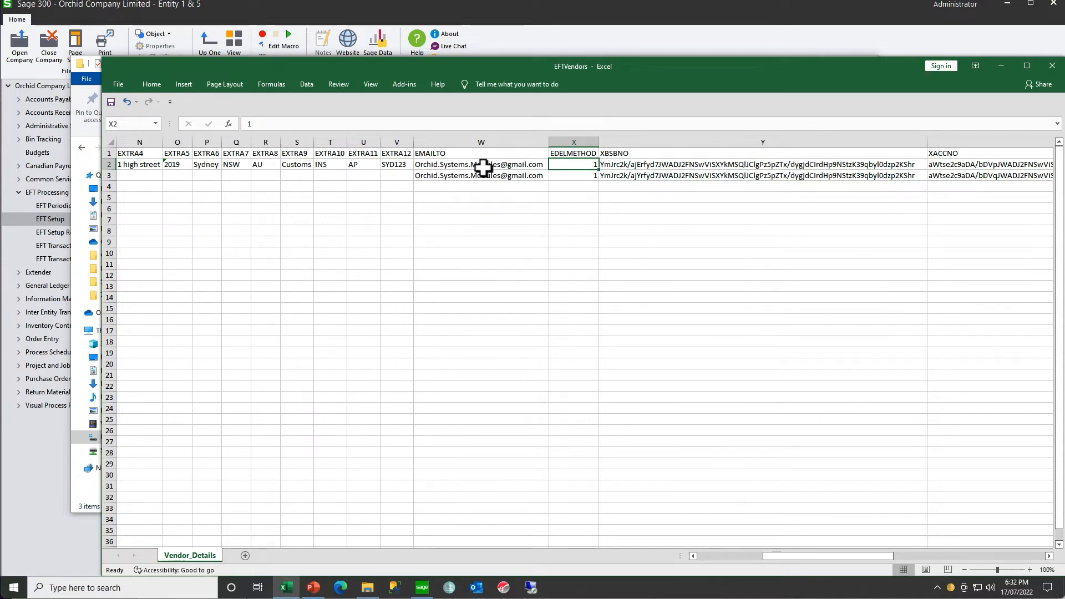
key("Right")
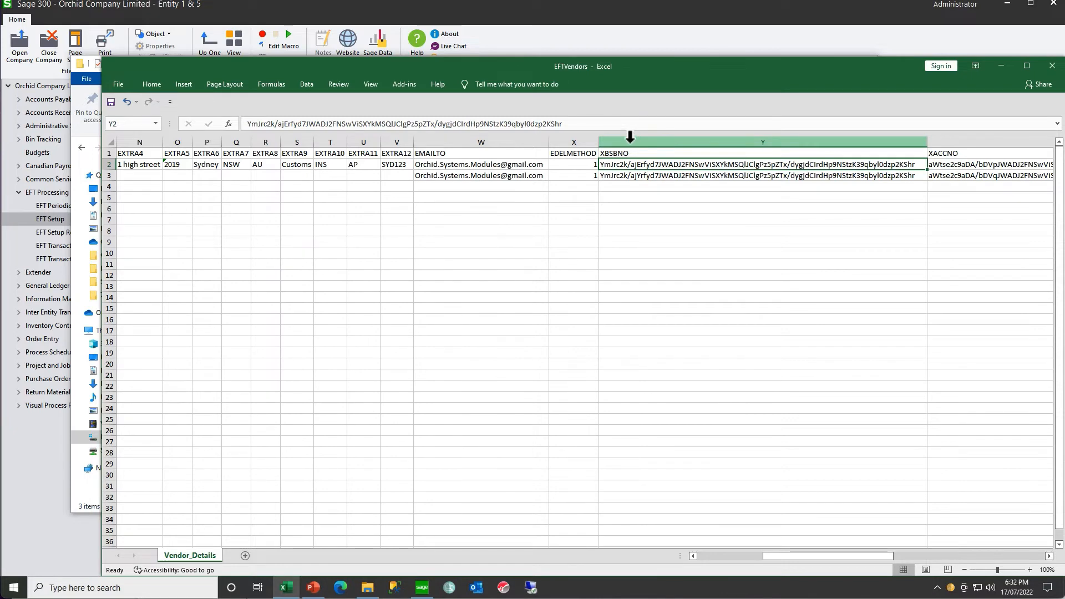
- Delete the XBSBNO, XACCNO and RMTPASSWD columns from the Vendor_Details sheet
left_click_drag(631, 137, 937, 174)
right_click(826, 219)
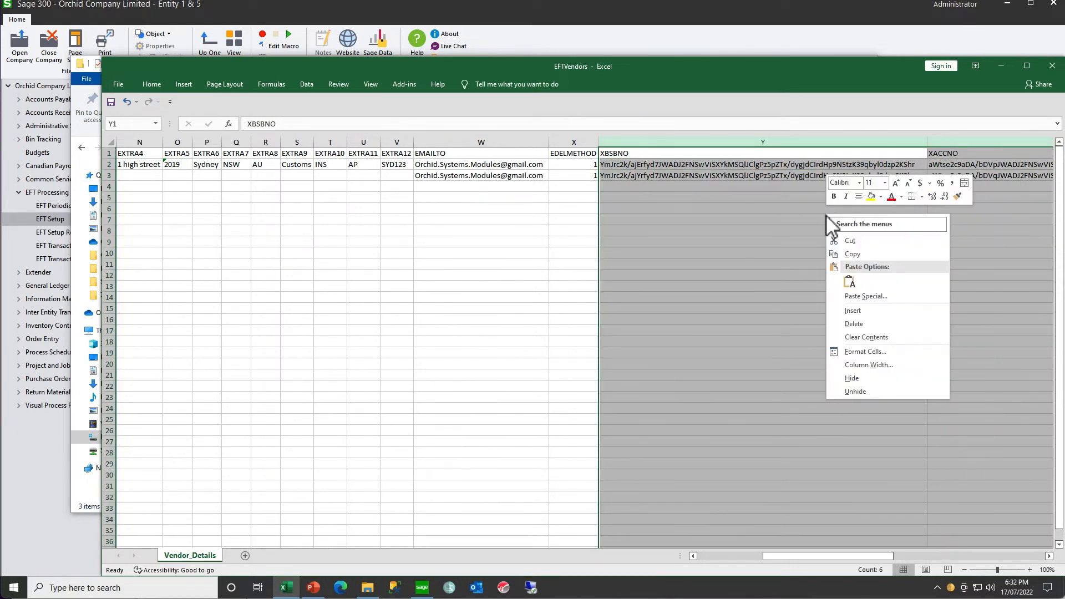
left_click(854, 324)
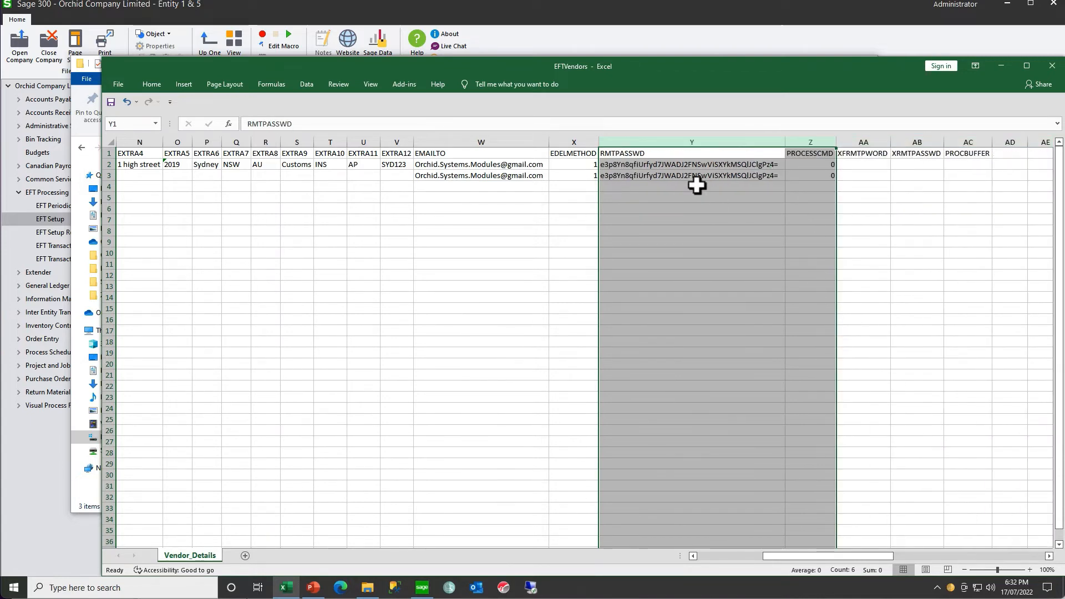
left_click(673, 140)
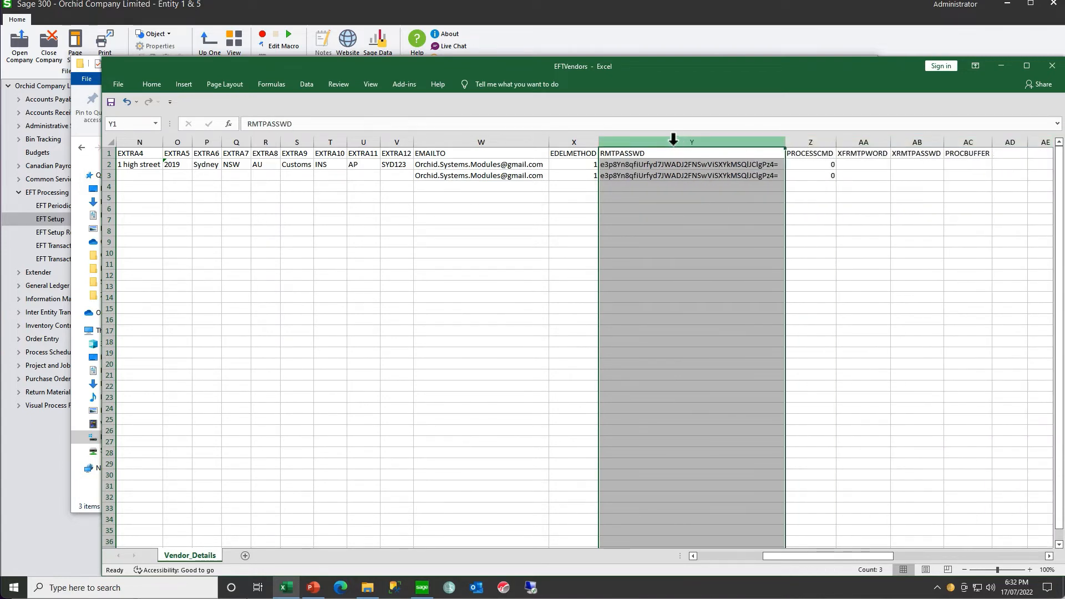
right_click(673, 139)
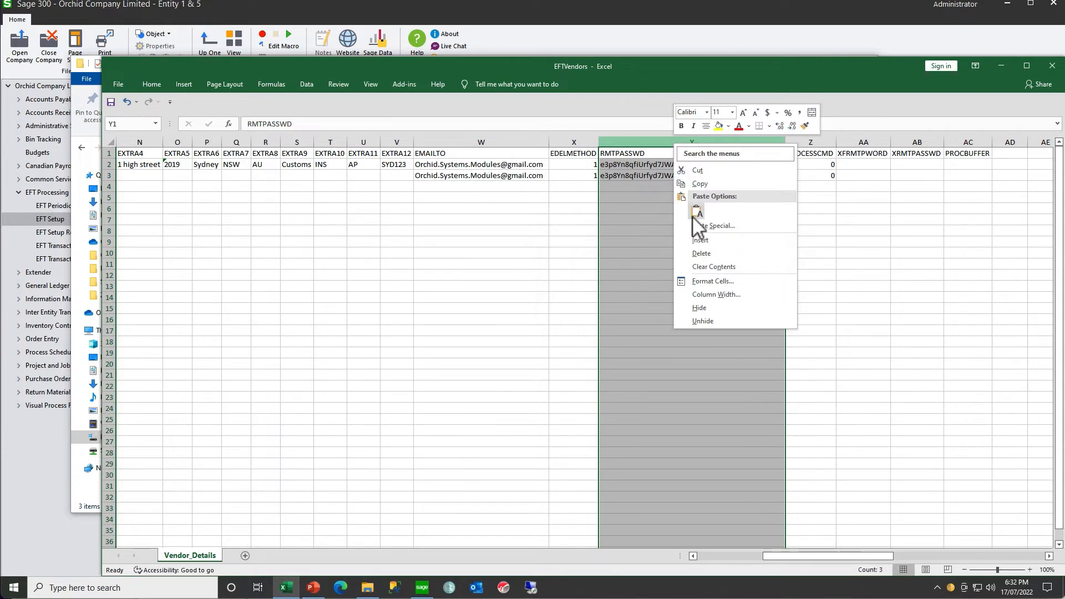
left_click(699, 255)
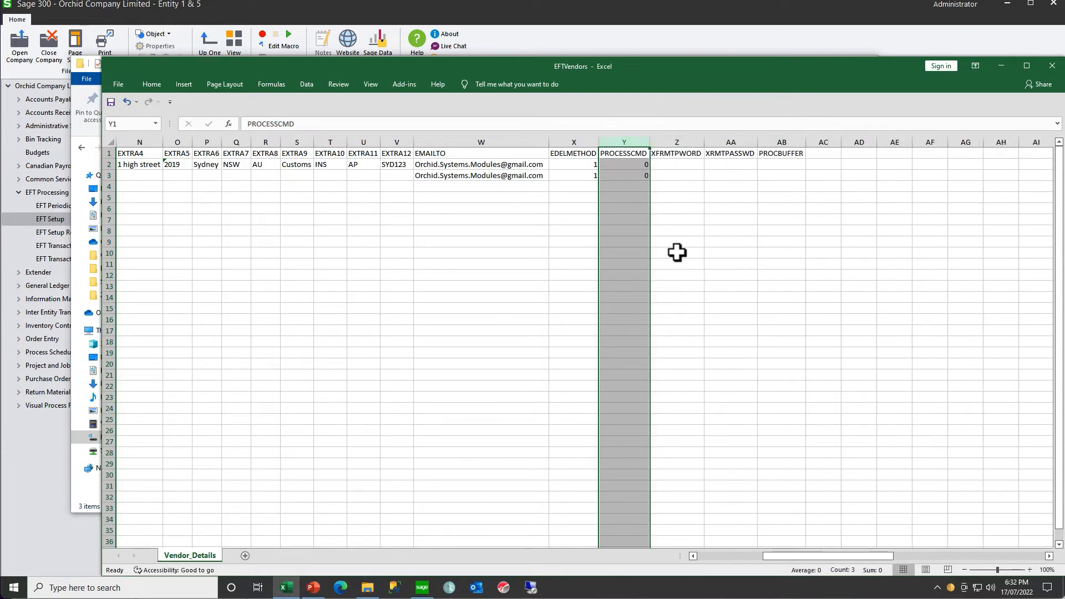
- Delete the columns PROCESSCMD through PROCBUFFER from the Vendor_Details sheet
left_click(677, 252)
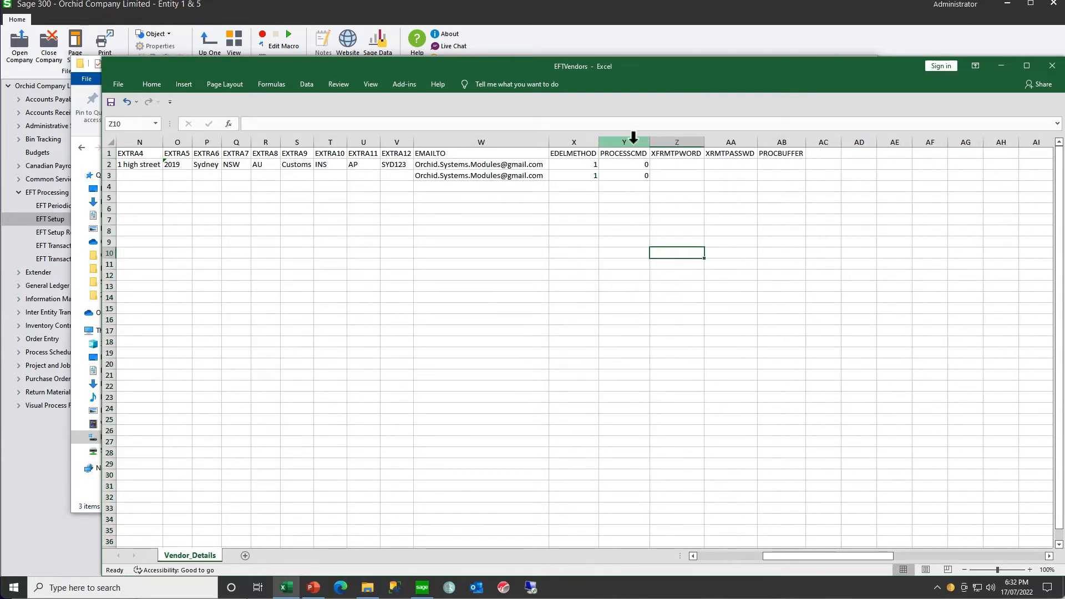
left_click_drag(628, 142, 782, 143)
right_click(728, 213)
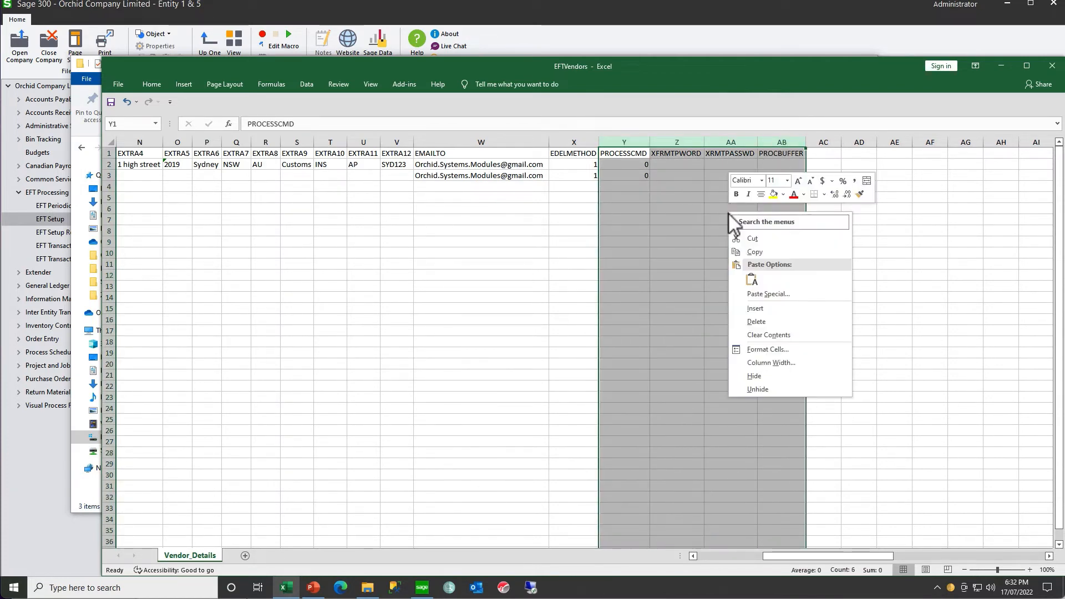
left_click(761, 322)
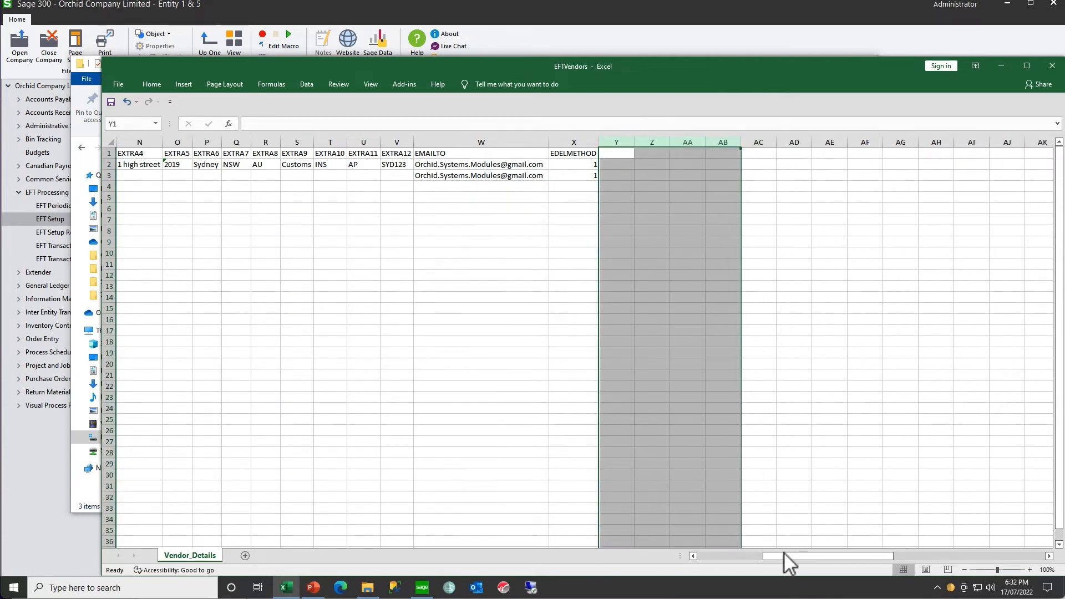
- Check the first vendor row's BSBNO and ACCNO cells, and copy its EXTRA1 through EMAILTO values into the POBOX row
left_click_drag(783, 556, 698, 558)
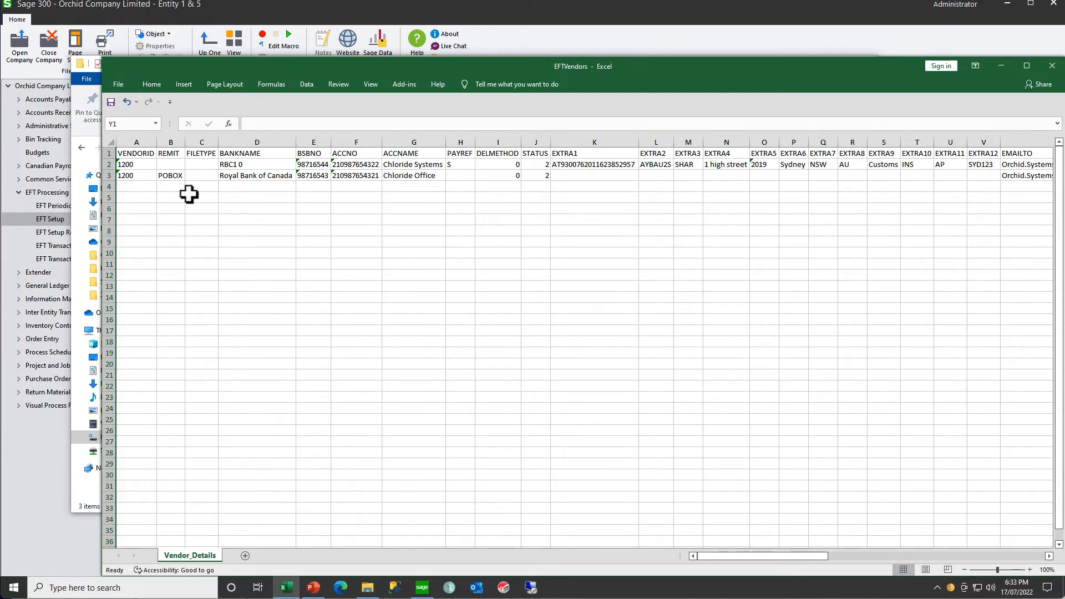
left_click(303, 166)
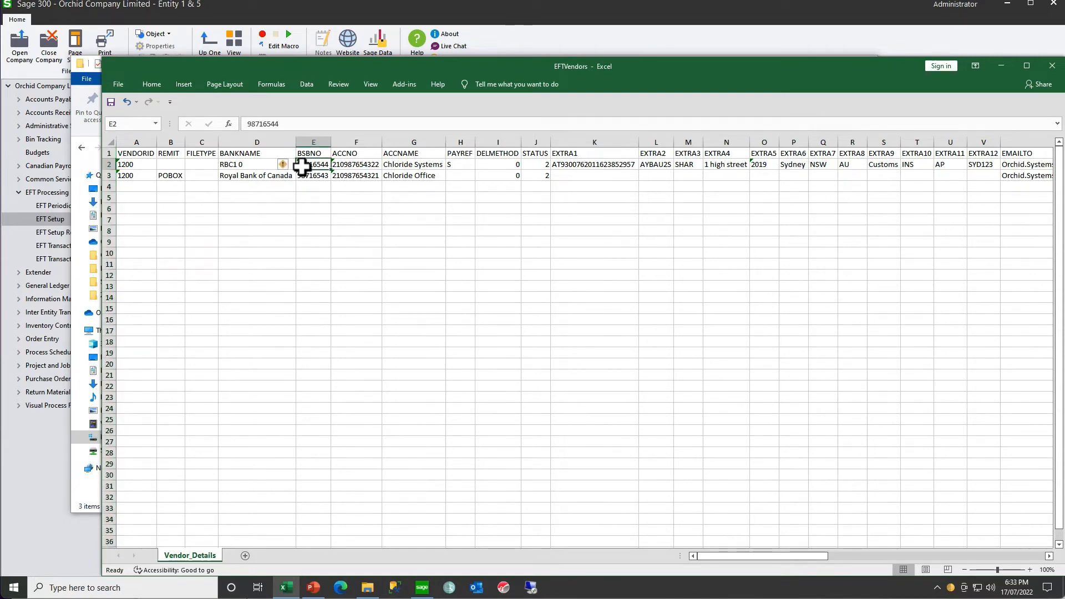
left_click(354, 166)
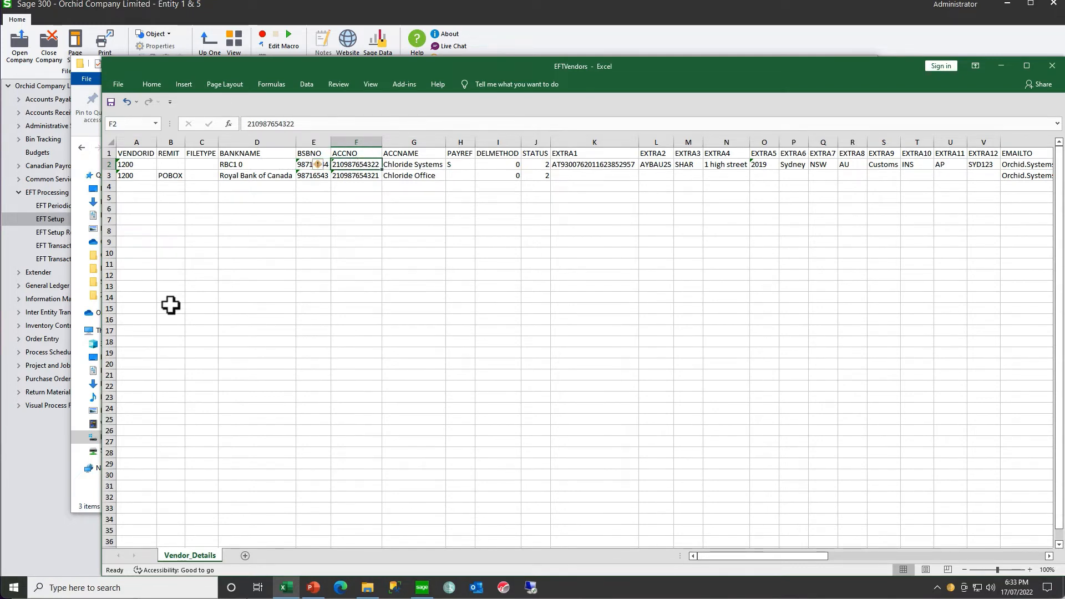
left_click_drag(570, 164, 1010, 167)
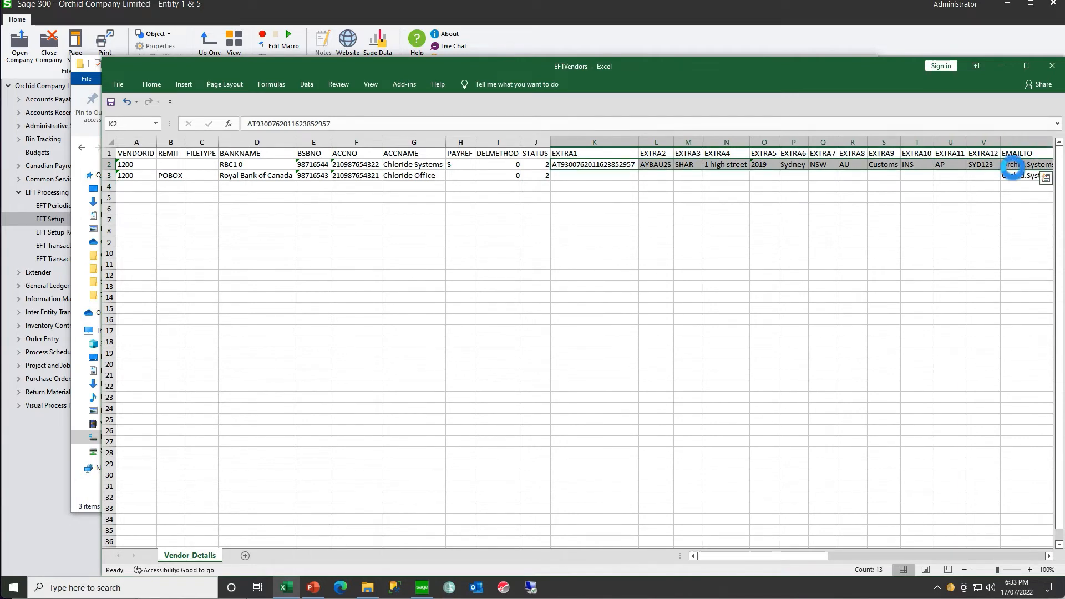
key("ctrl+c")
left_click(582, 175)
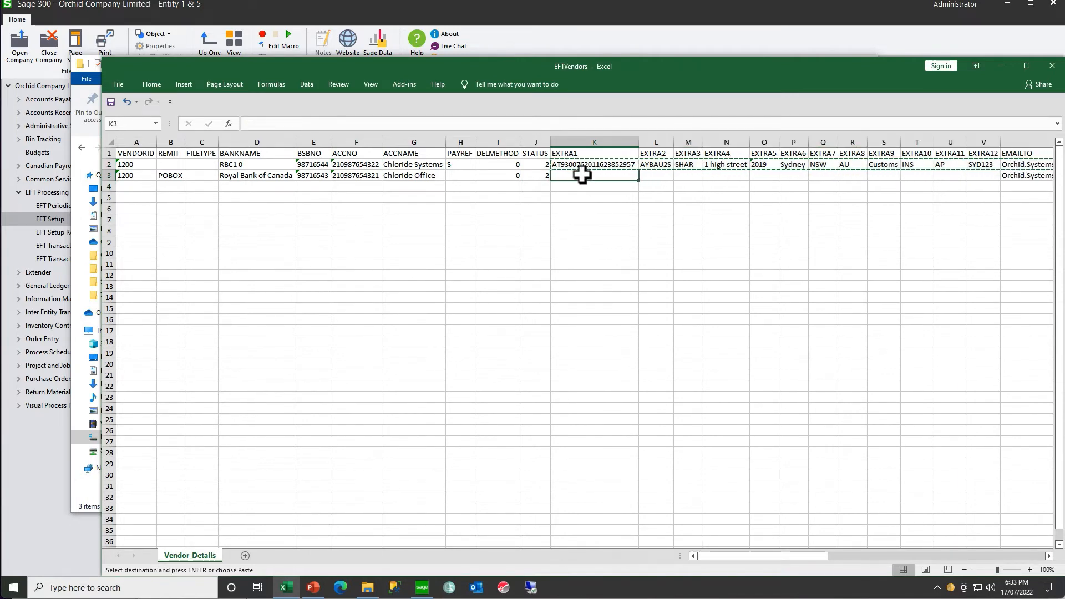
key("ctrl+v")
left_click(417, 308)
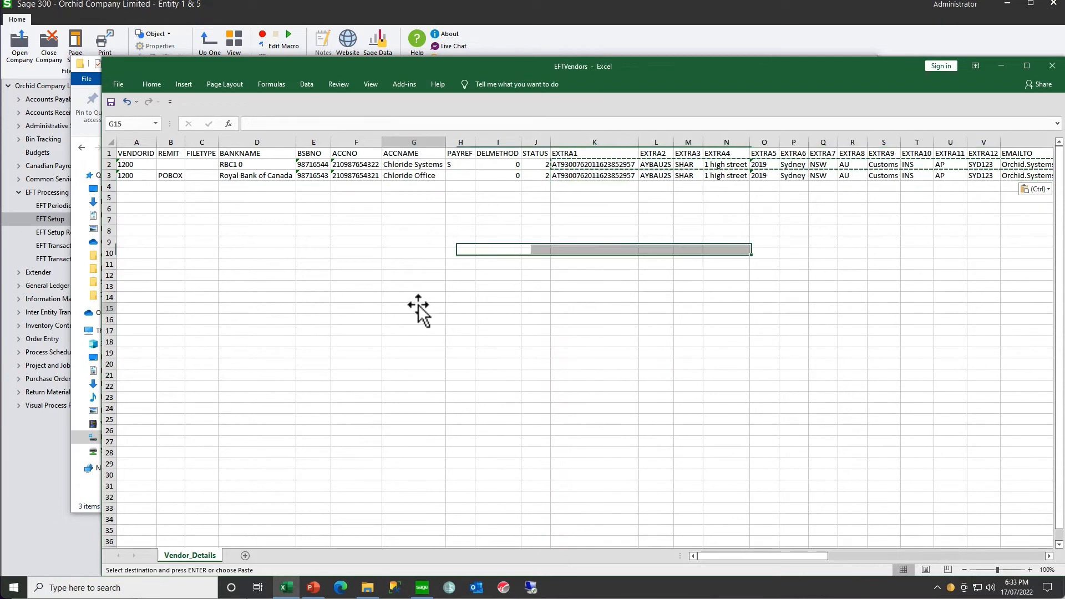
- Save and close the EFTVendors workbook and minimize File Explorer to return to Sage 300
left_click(111, 102)
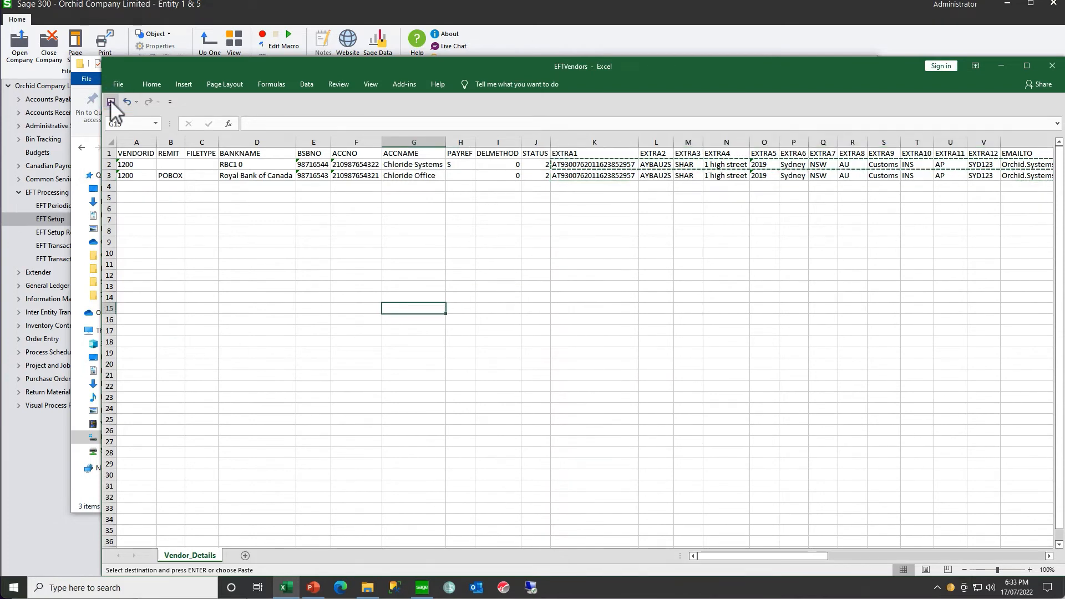
left_click(1052, 66)
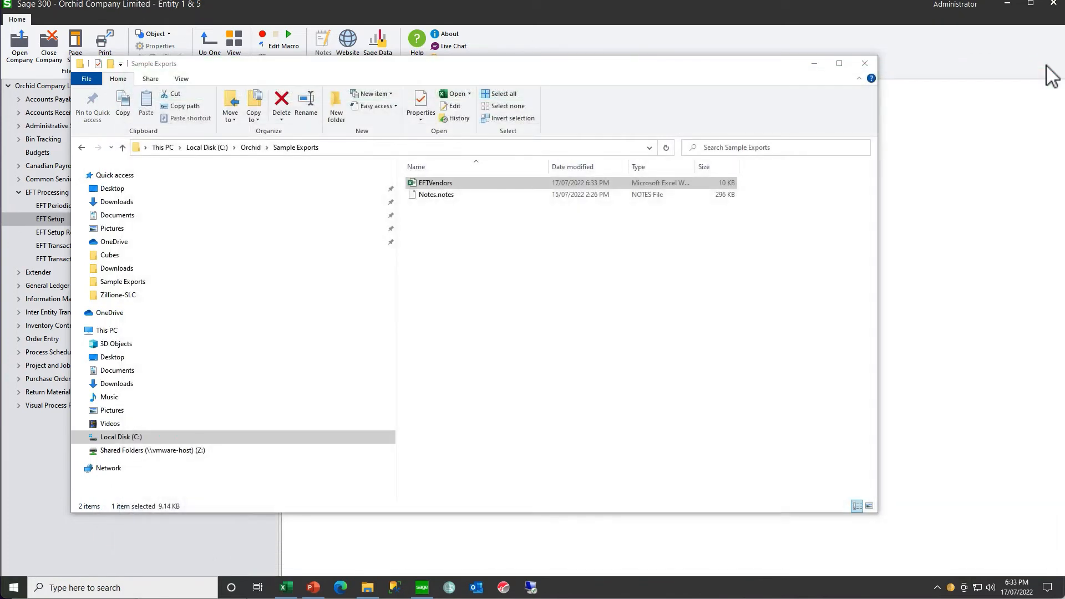
left_click(813, 65)
- Open EFT Vendors and import C:\Orchid\Sample Exports\EFTVendors.xlsx as Excel 2007 with Insert/Update
double_click(517, 190)
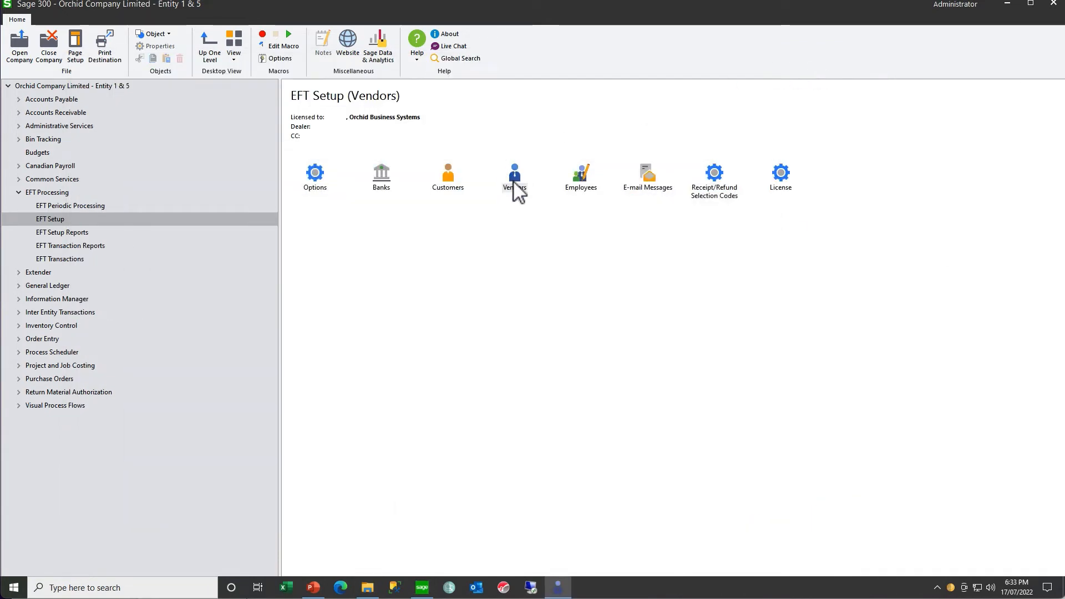
left_click(340, 170)
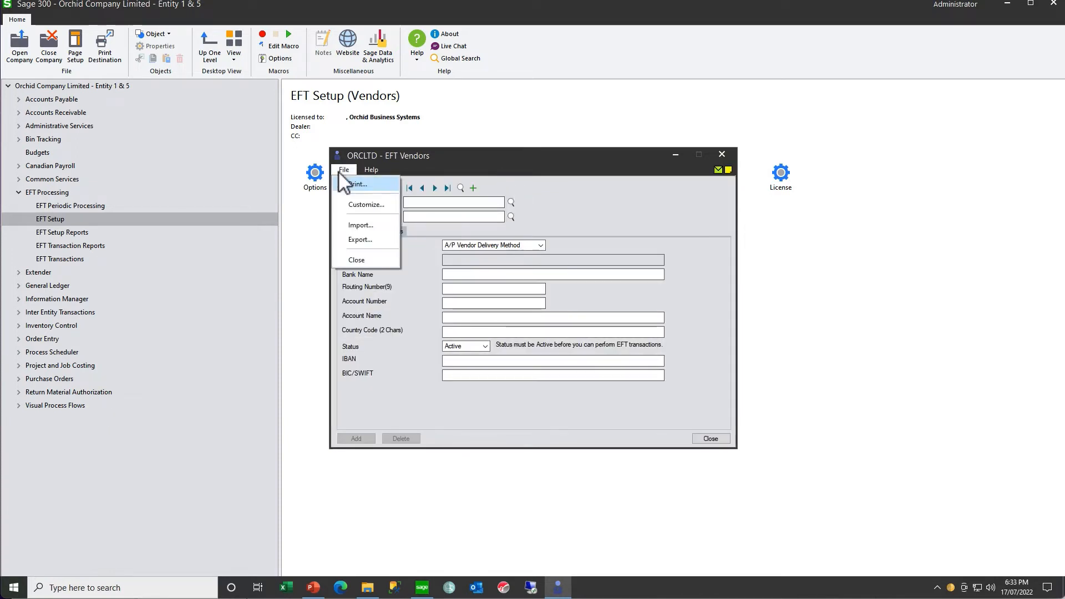
left_click(358, 225)
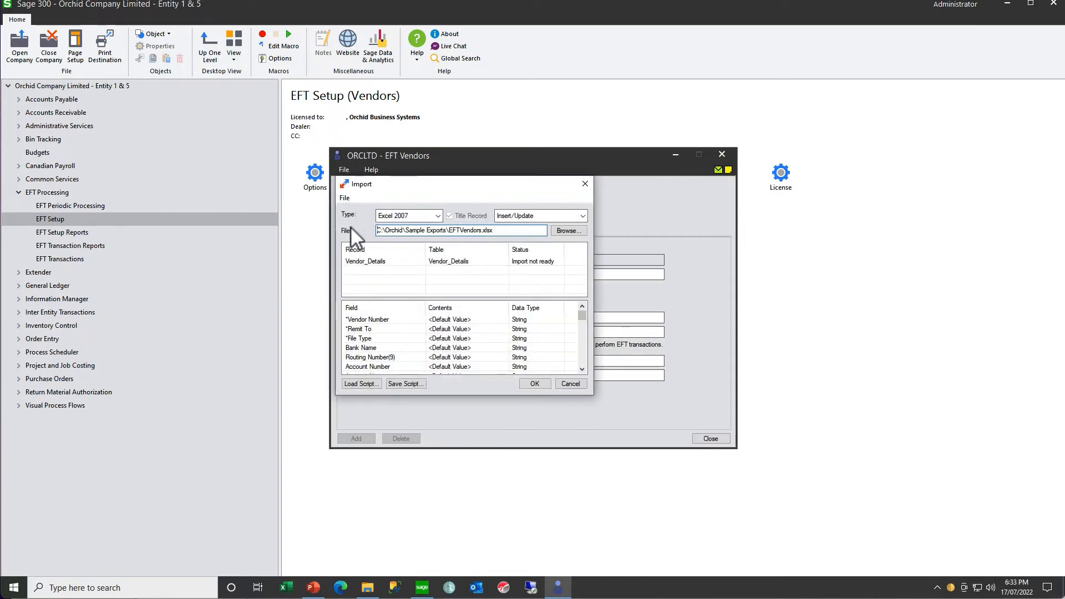
left_click(507, 230)
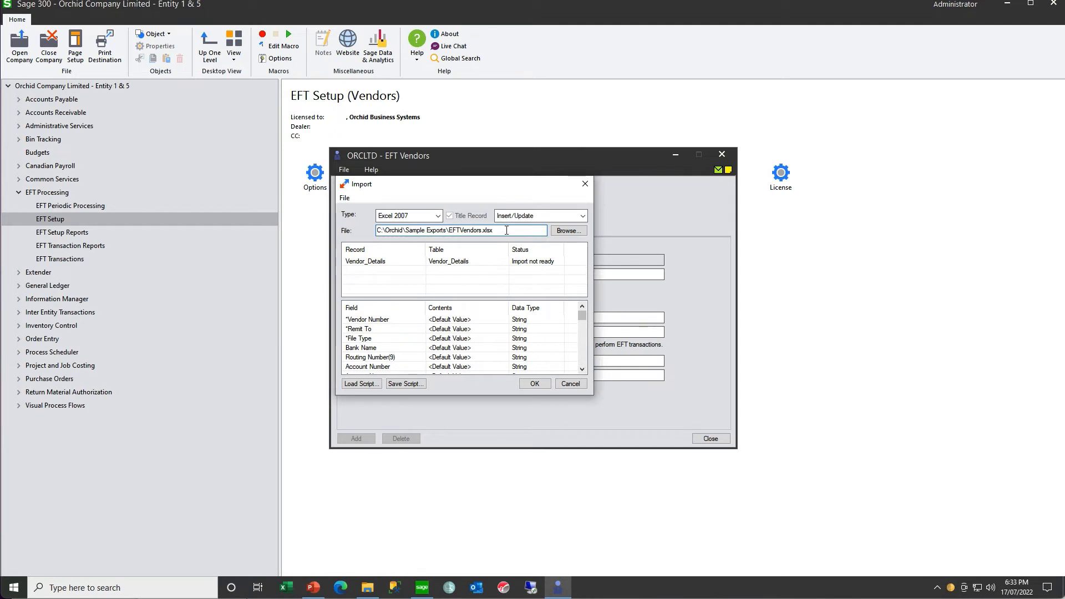
left_click(525, 382)
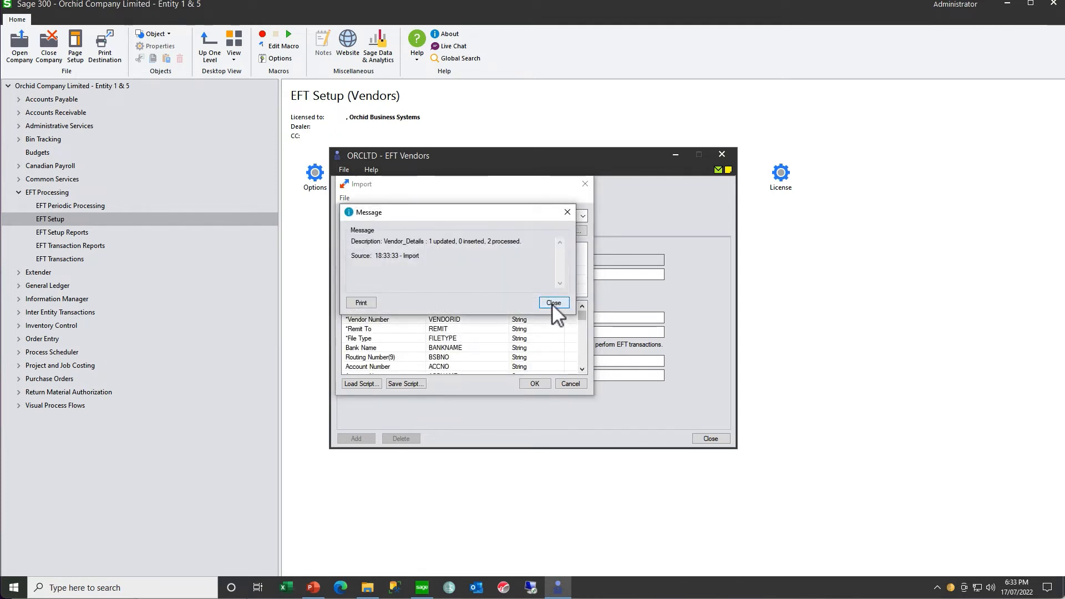
left_click(553, 303)
left_click(571, 383)
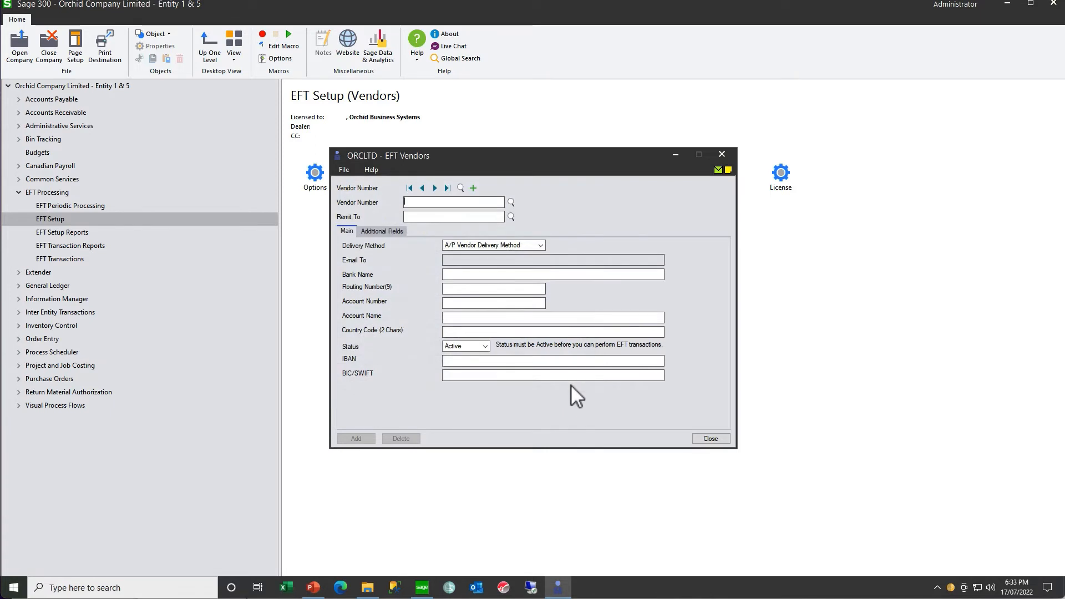
- Review the vendor's main record and its POBOX remit-to record, including the additional fields, and close EFT Vendors
left_click(435, 188)
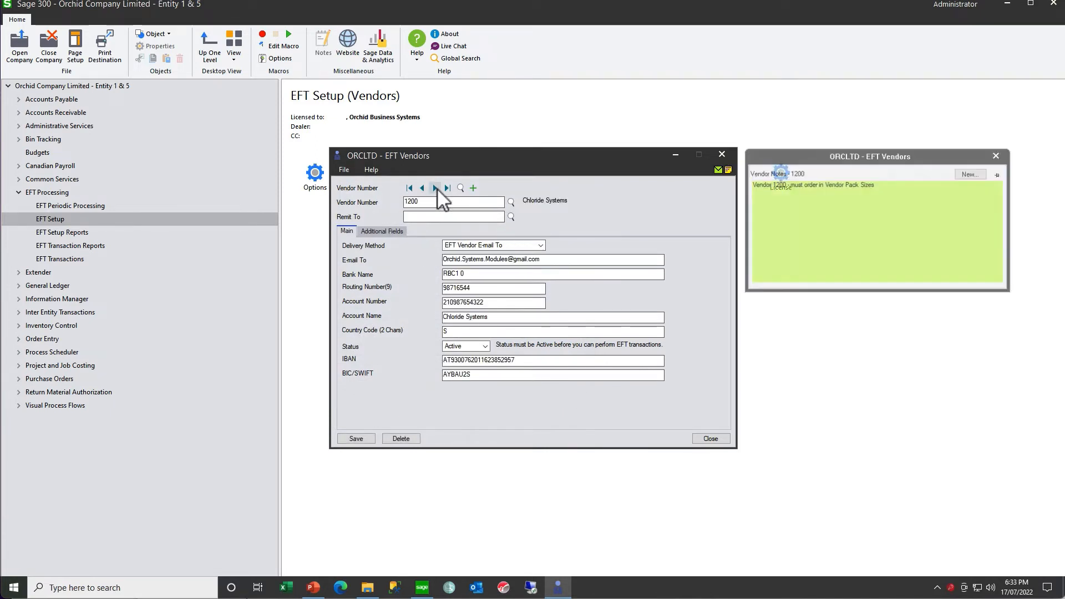
left_click(436, 188)
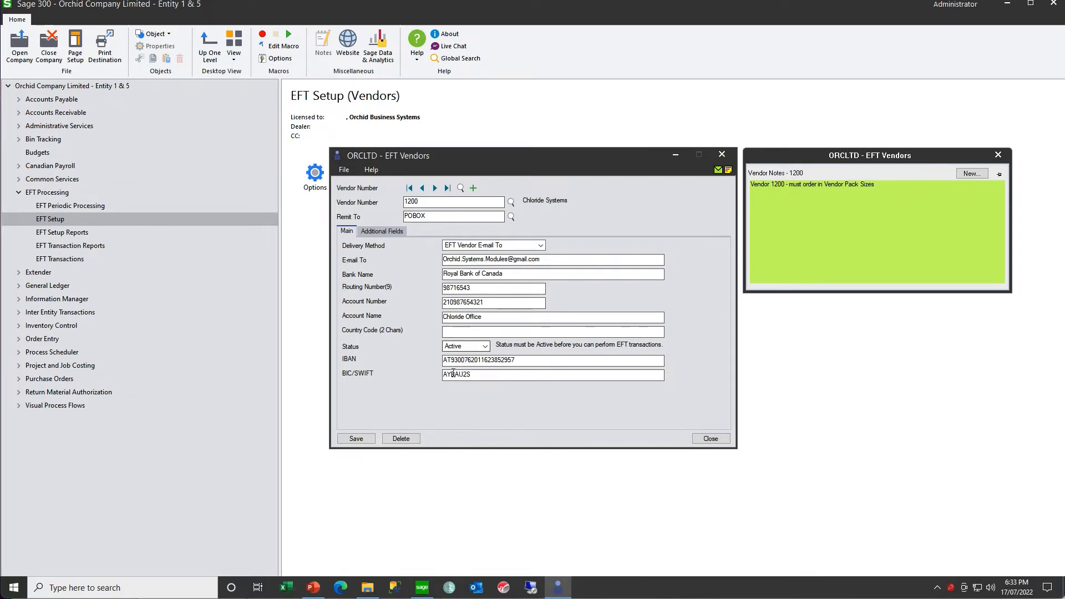
left_click(385, 234)
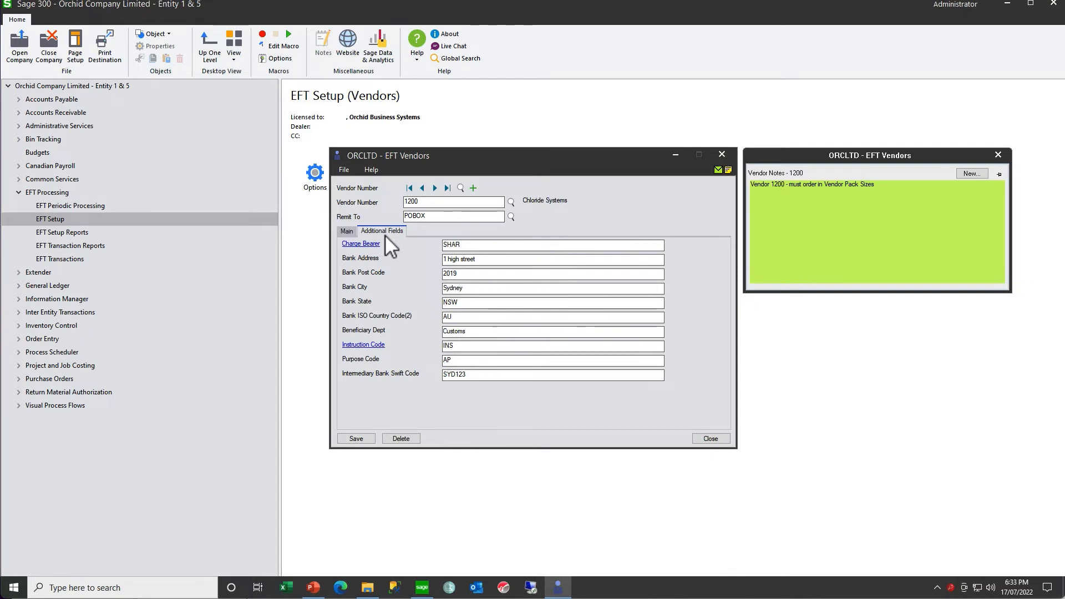
left_click(721, 155)
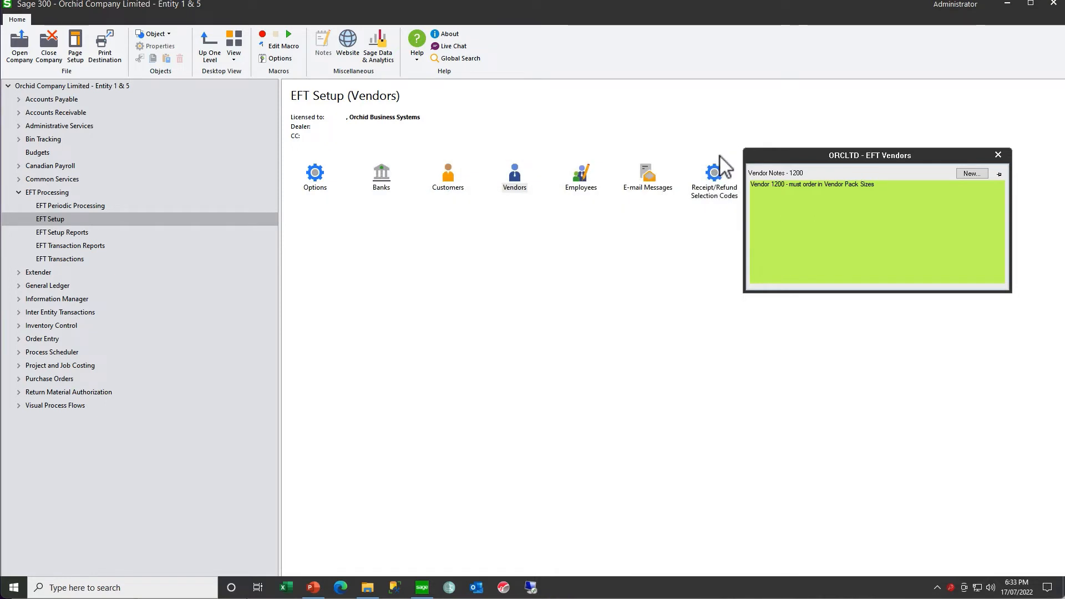
- Open EFT Employees and view the details of the employee's first payment line
double_click(578, 180)
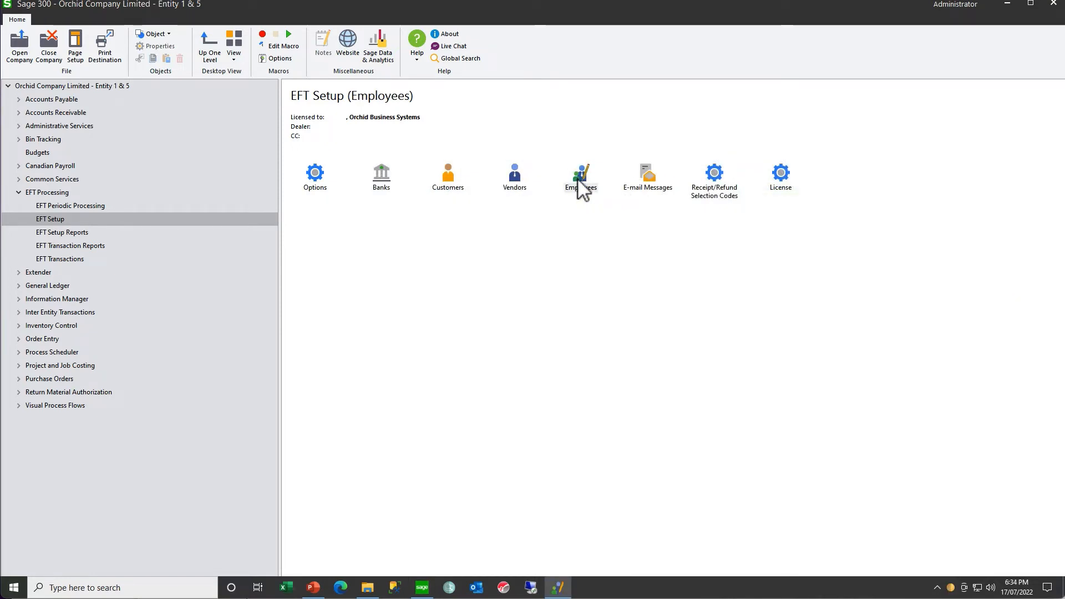
left_click(474, 230)
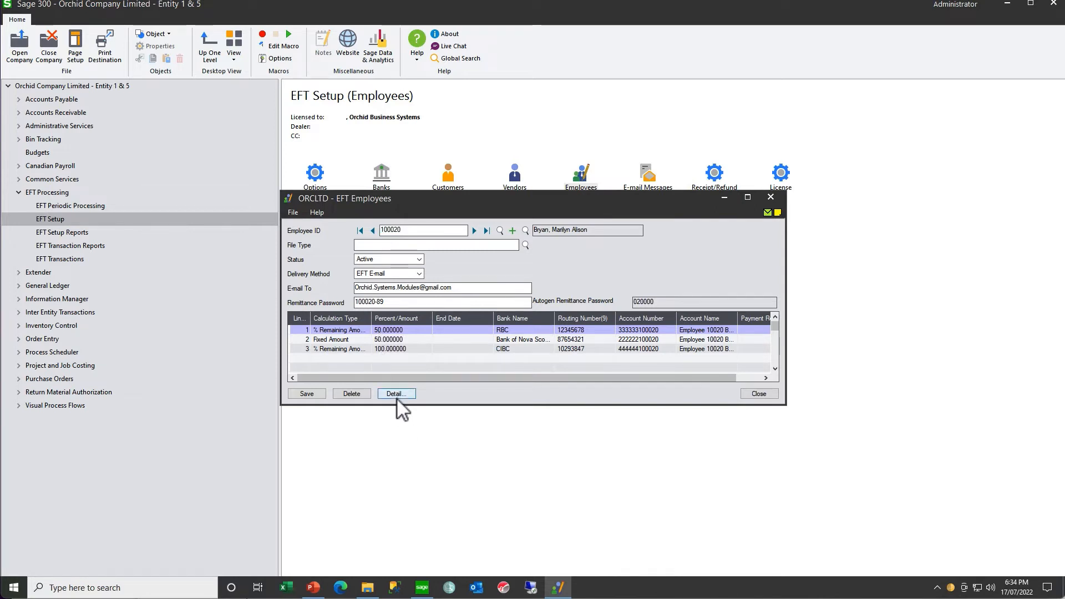
left_click(396, 394)
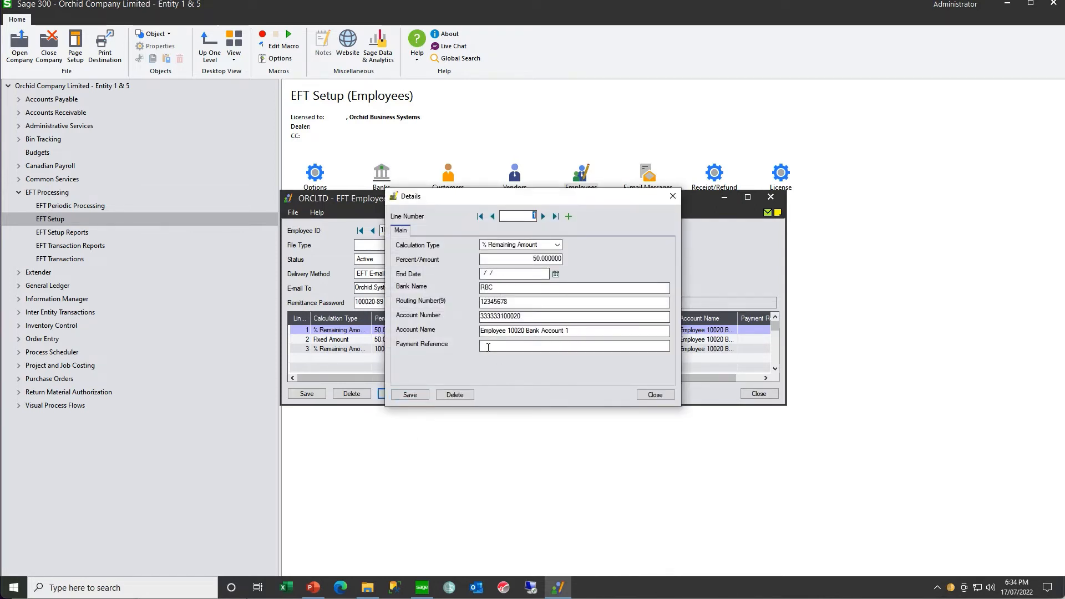
left_click(672, 201)
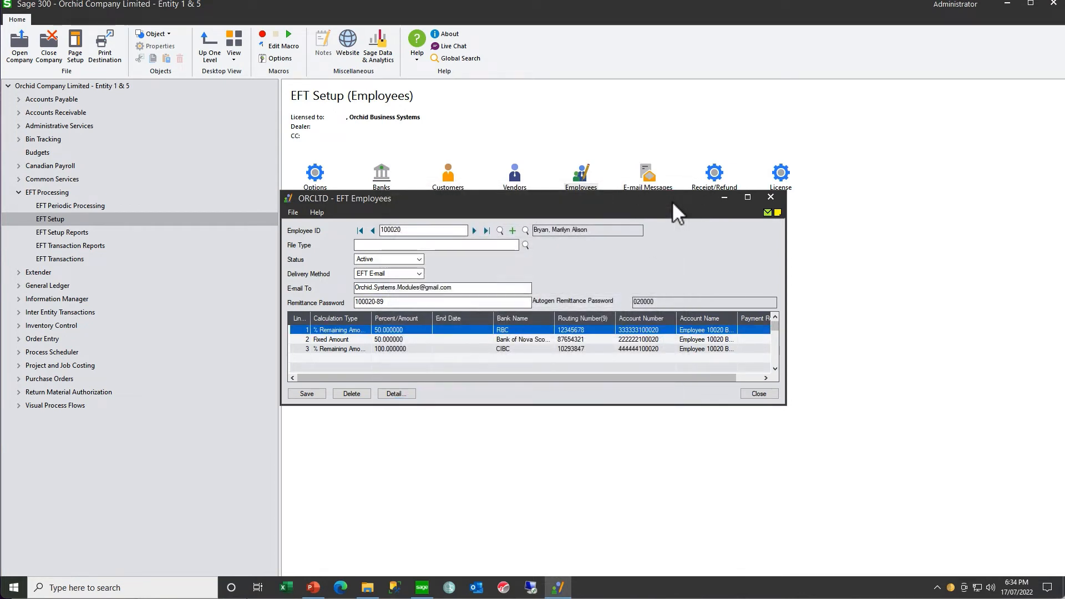
- Open the EFT Employees import and examine the available import modes
left_click(294, 214)
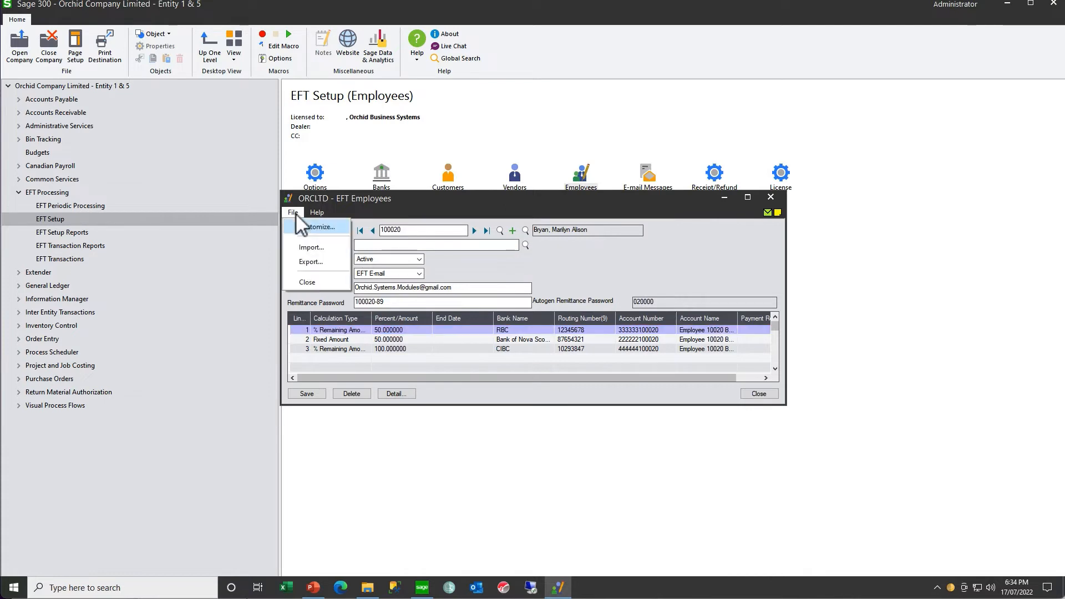
left_click(305, 249)
left_click(477, 259)
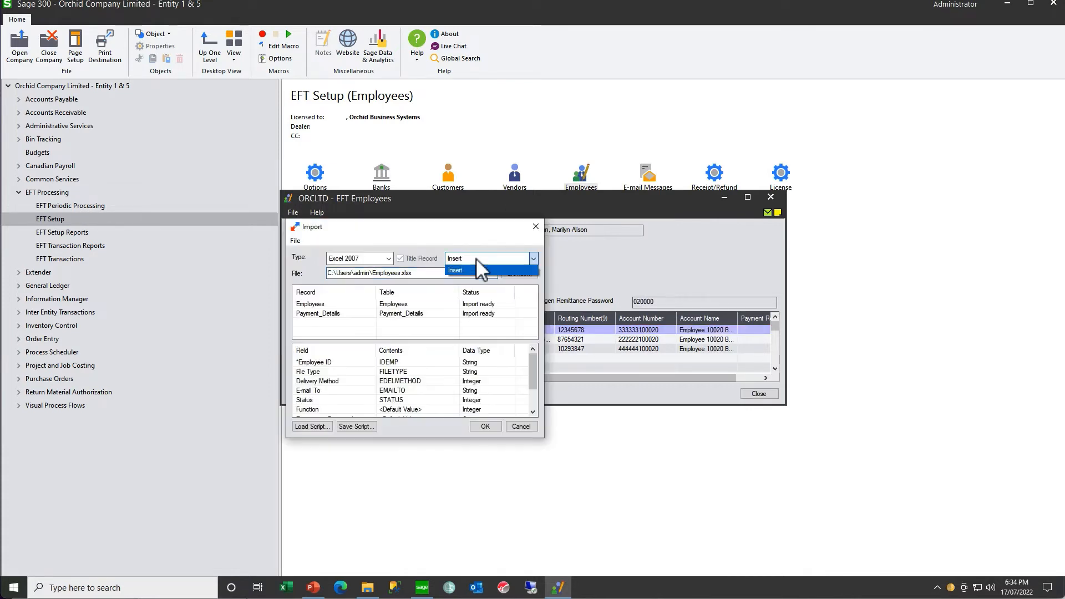
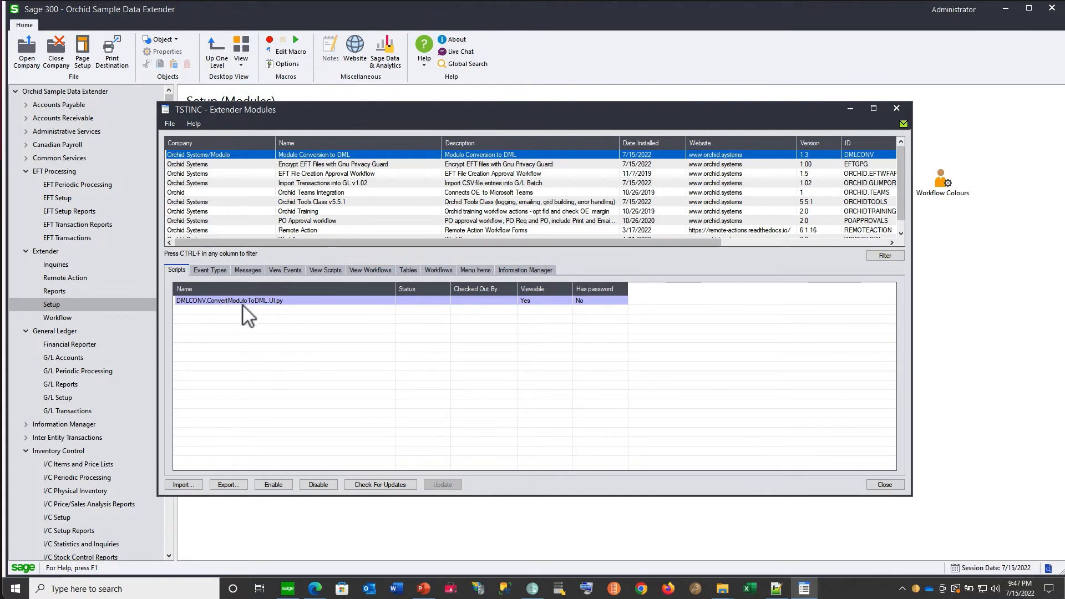
- Open the Modulo Conversion to DML module's custom table DMLCONV.VIDMCONV and review its field definitions and list values
left_click(405, 269)
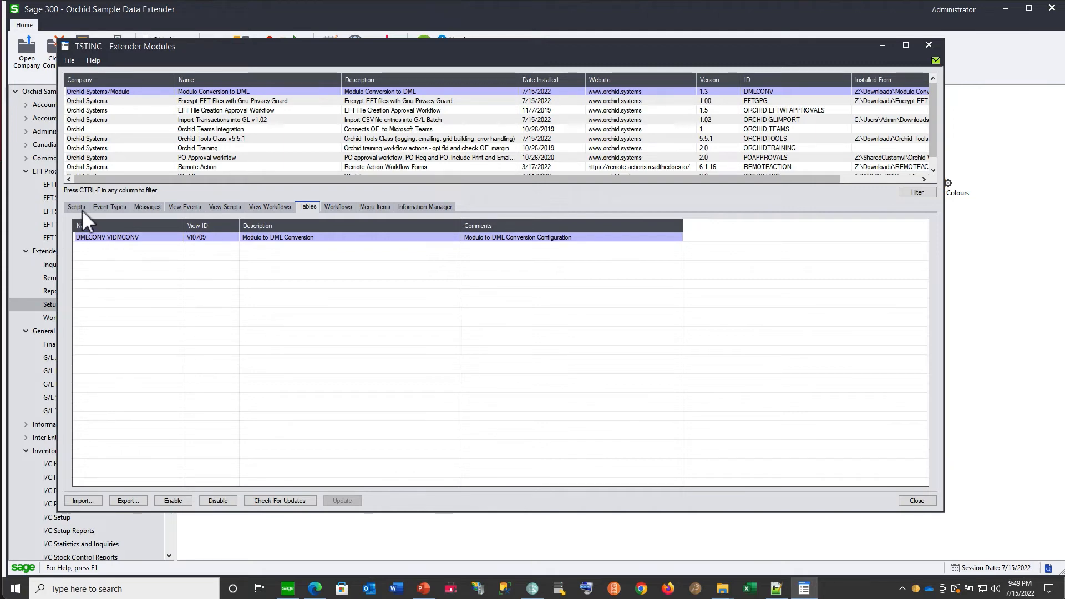
left_click(111, 239)
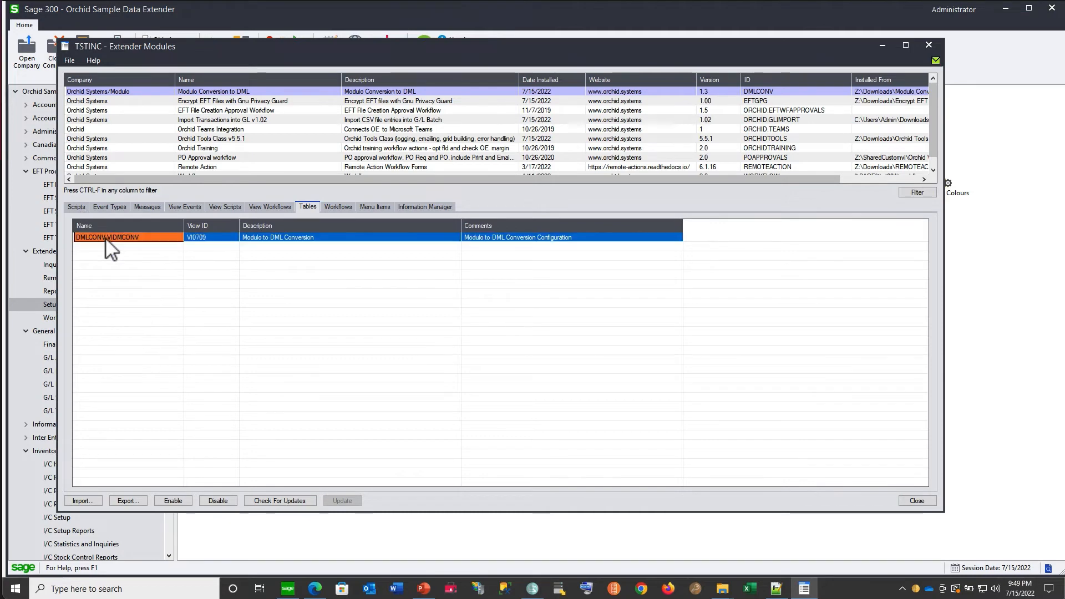
double_click(419, 237)
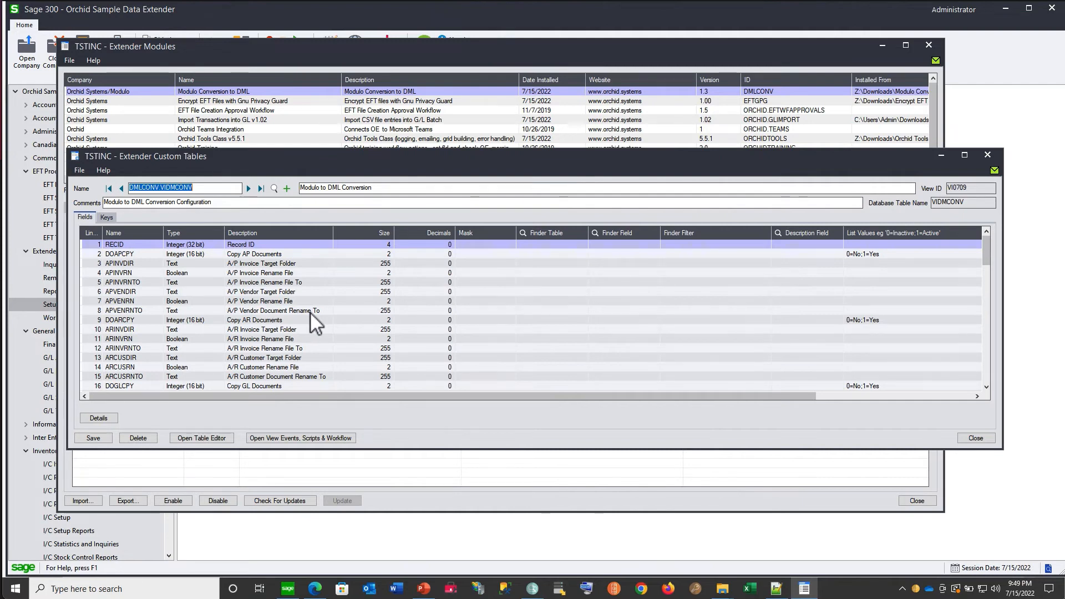
left_click(861, 257)
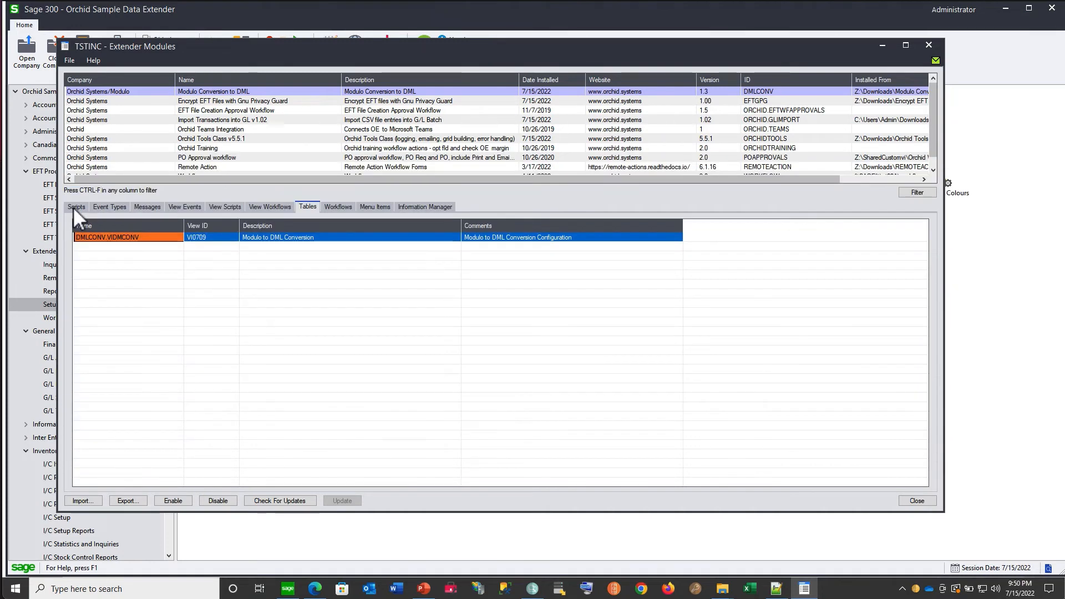
- Reopen the DMLCONV.VIDMCONV table definition, view its records in the table editor, and close both windows
double_click(160, 240)
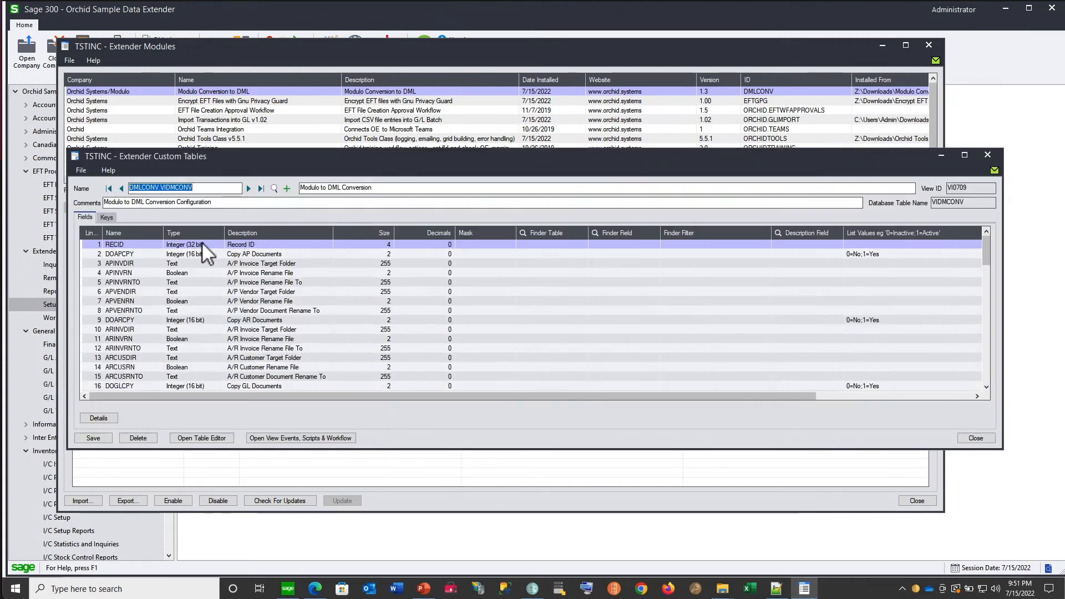
left_click(202, 438)
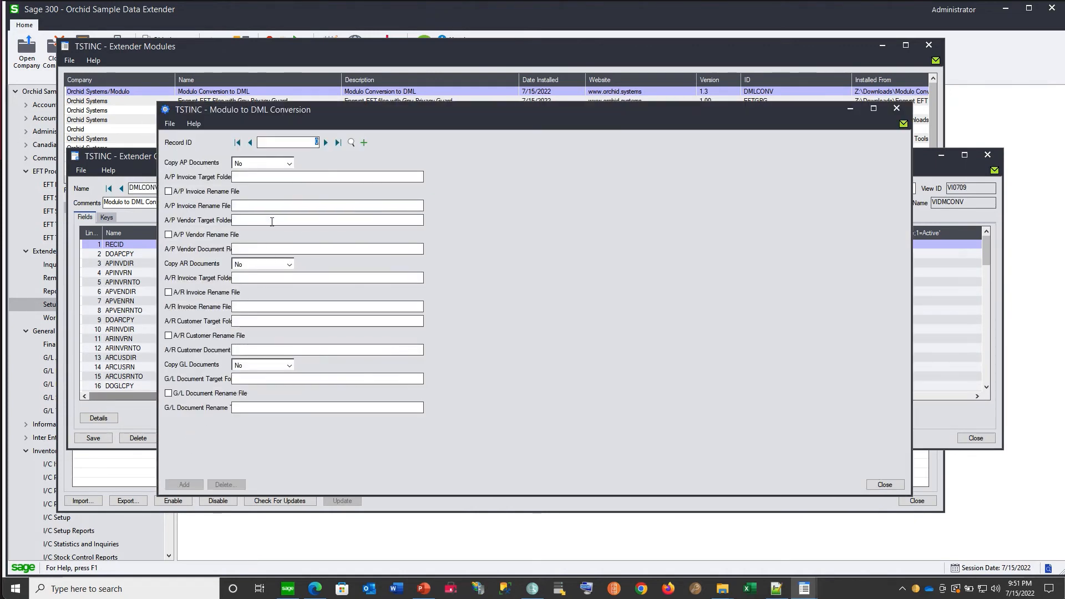
left_click(897, 109)
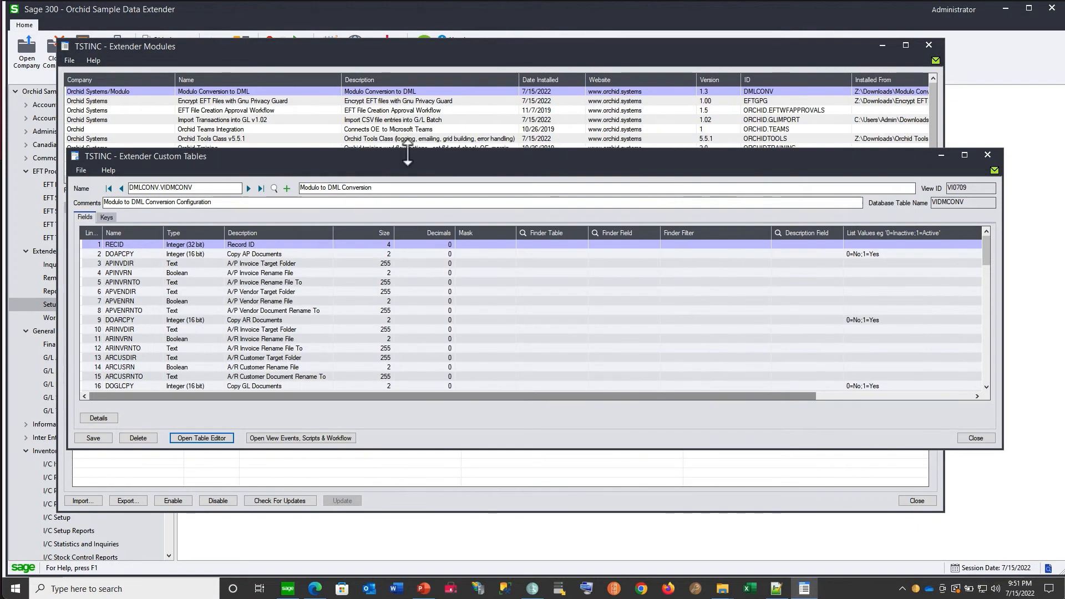
left_click(987, 155)
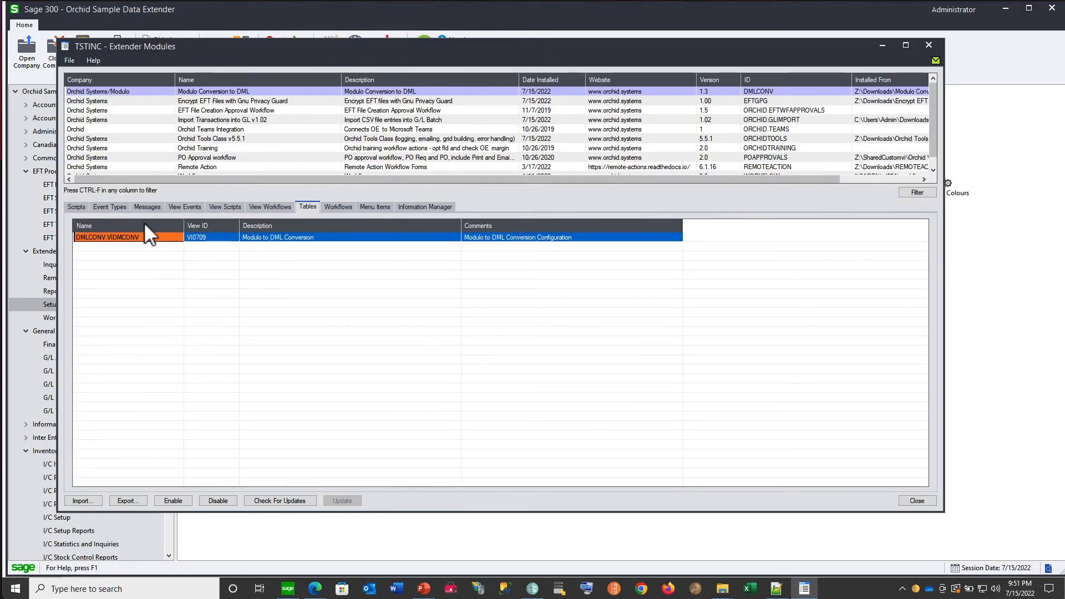
- Run the DMLCONV.ConvertModuloToDML.UI.py script, set Copy AP Documents to Yes, and close its form with the changes saved
left_click(78, 206)
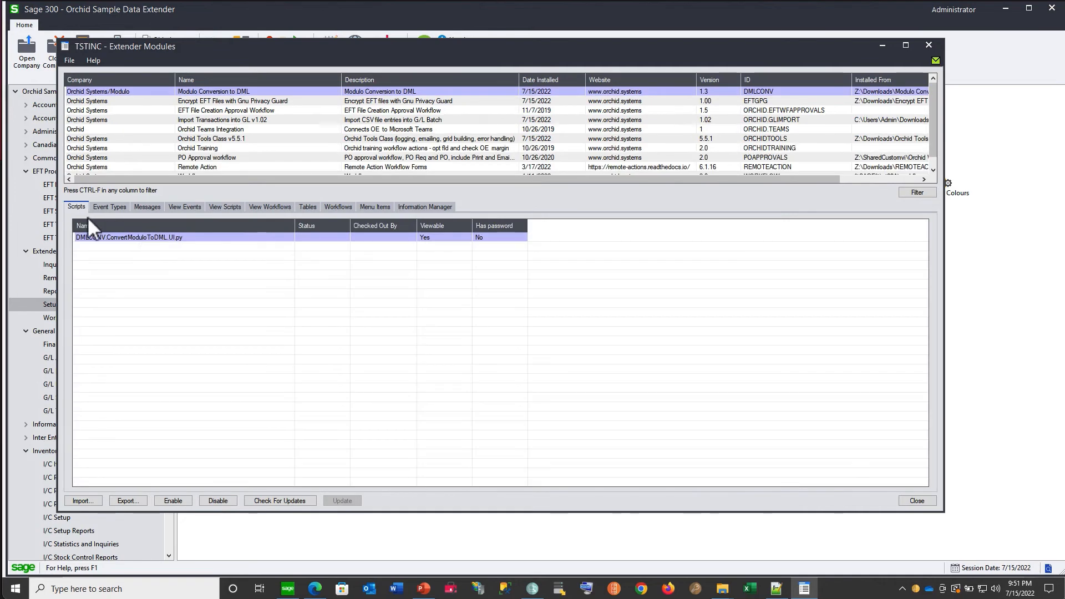
left_click(139, 238)
right_click(139, 239)
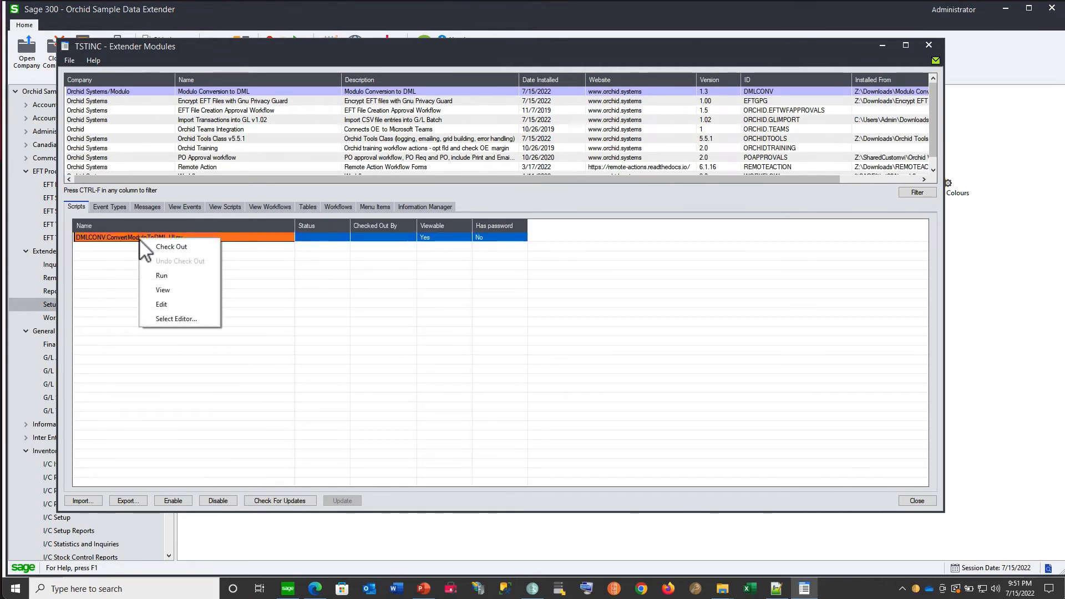
left_click(154, 279)
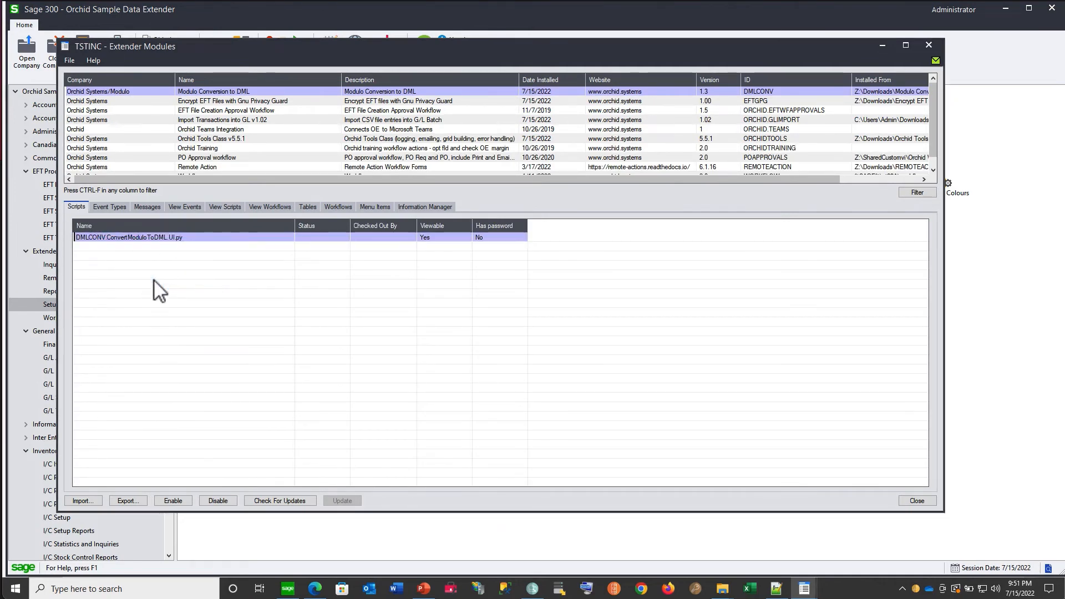
left_click(308, 143)
left_click(311, 162)
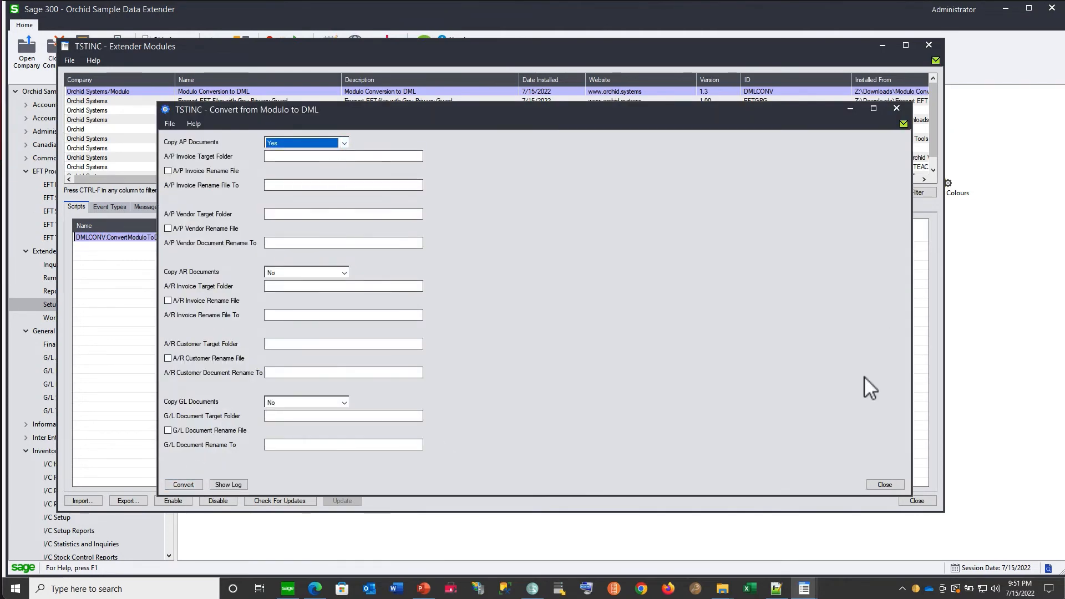
left_click(885, 484)
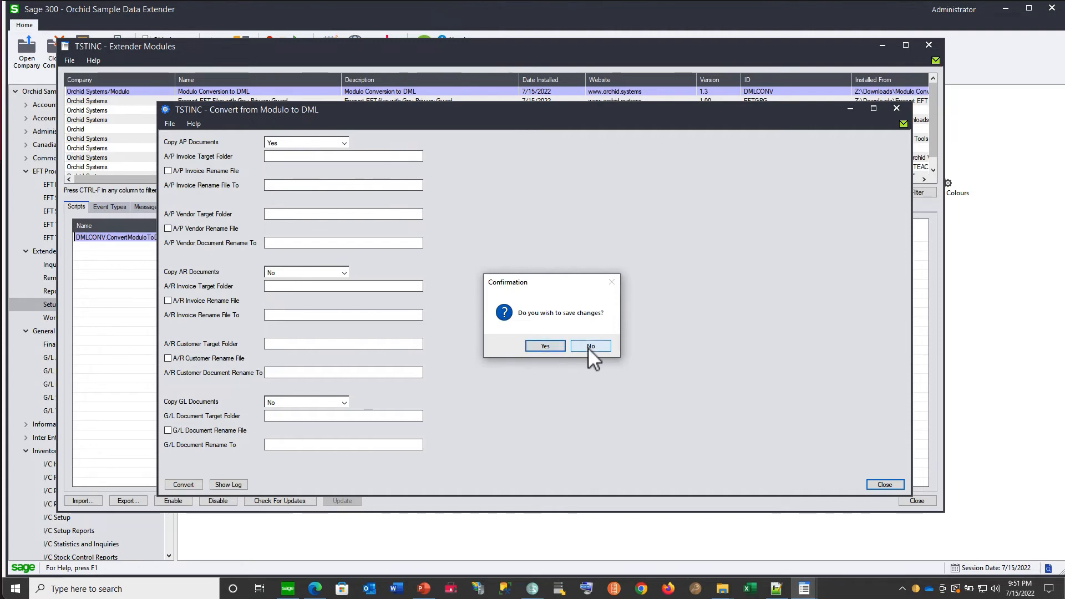
left_click(550, 348)
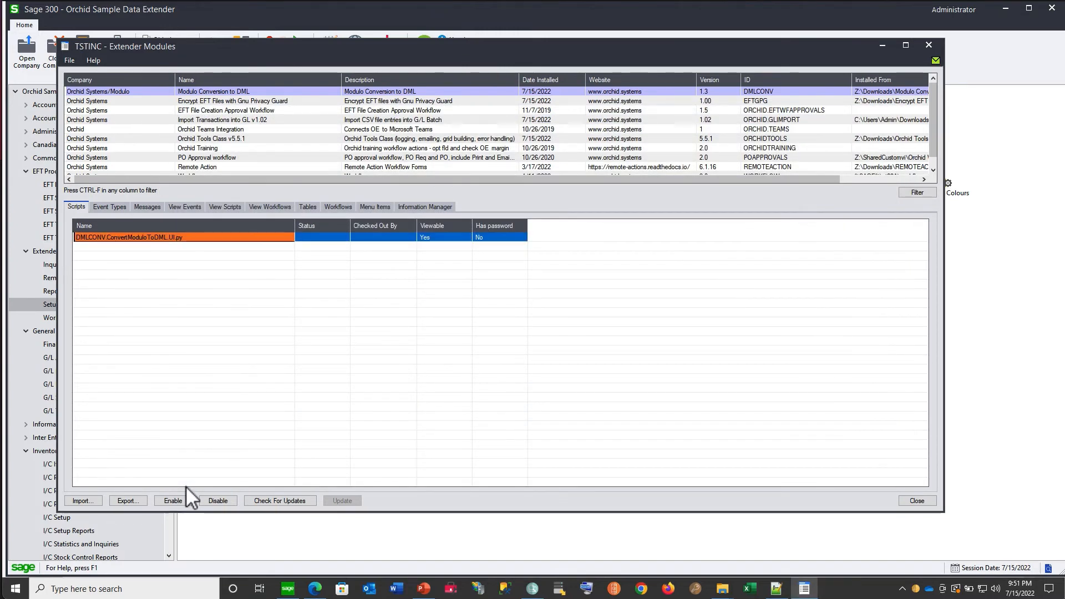
- Switch to the browser guide and read the Using Custom Tables in Import Projects and Run Import Scripts topics
left_click(315, 588)
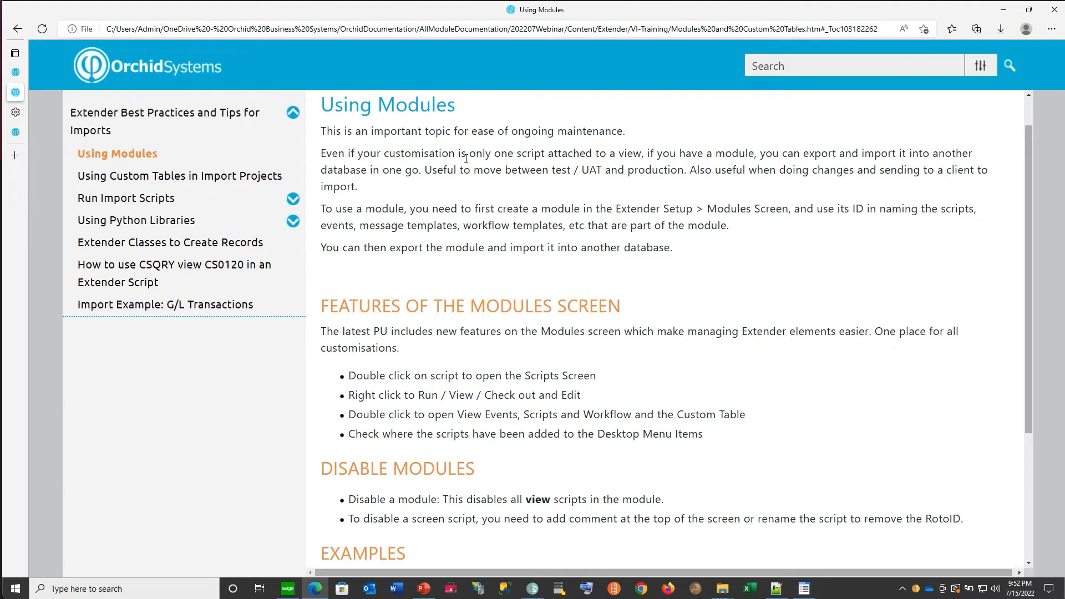
left_click(183, 178)
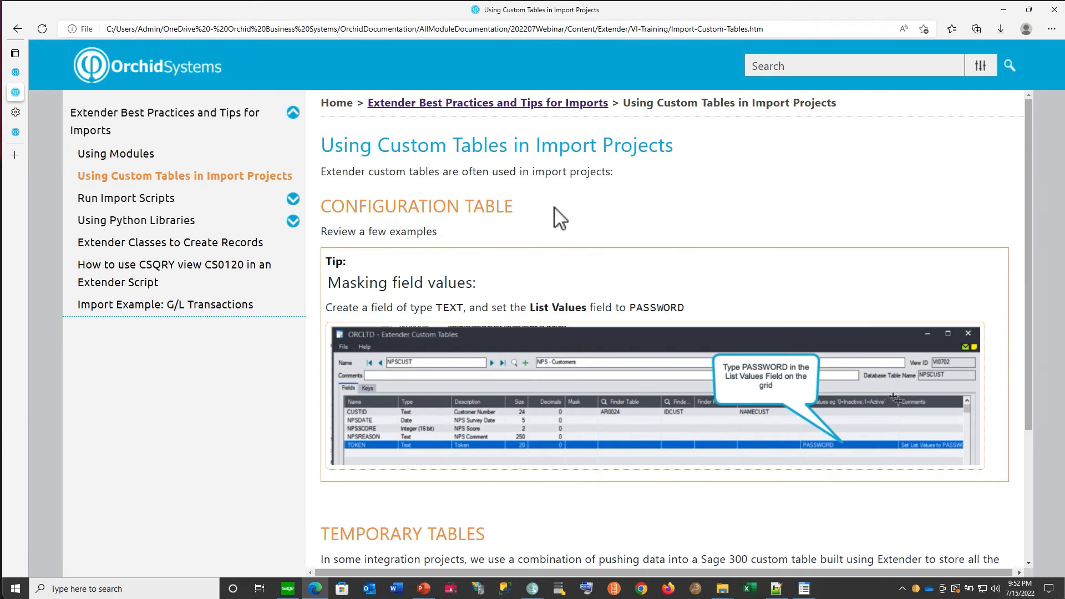
left_click_drag(1030, 309, 1036, 414)
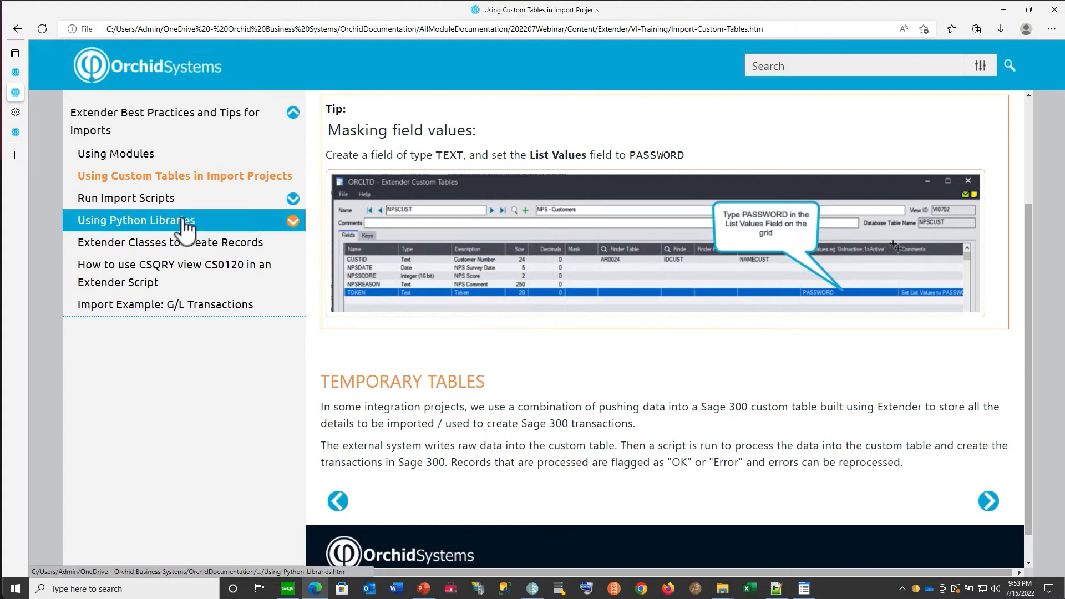
left_click(166, 201)
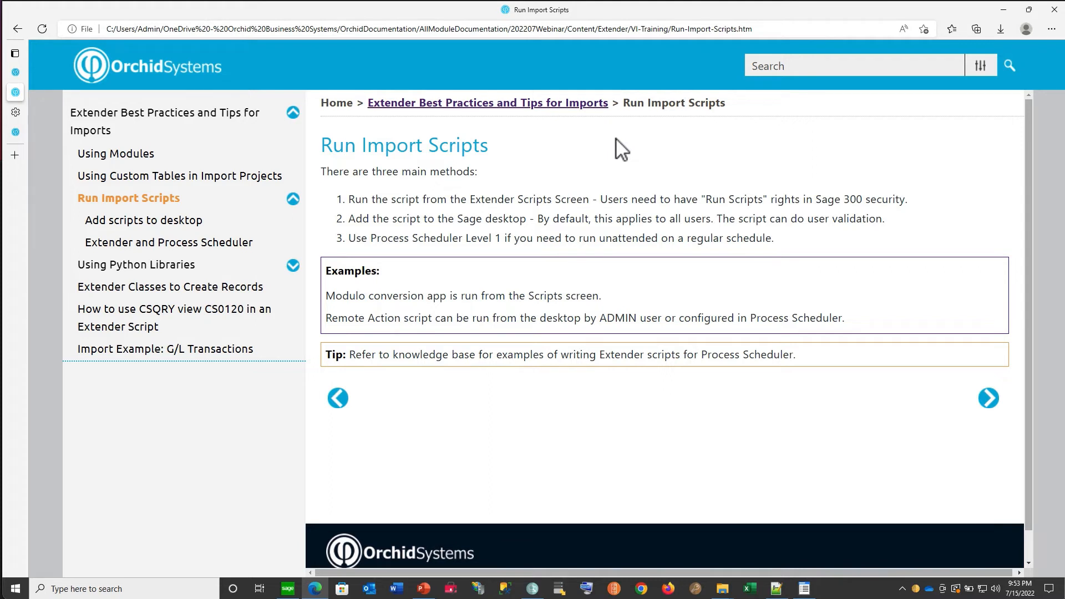
- Switch back to Extender Modules and review the Modulo Conversion to DML module's custom table and script entries
left_click(805, 588)
left_click(200, 92)
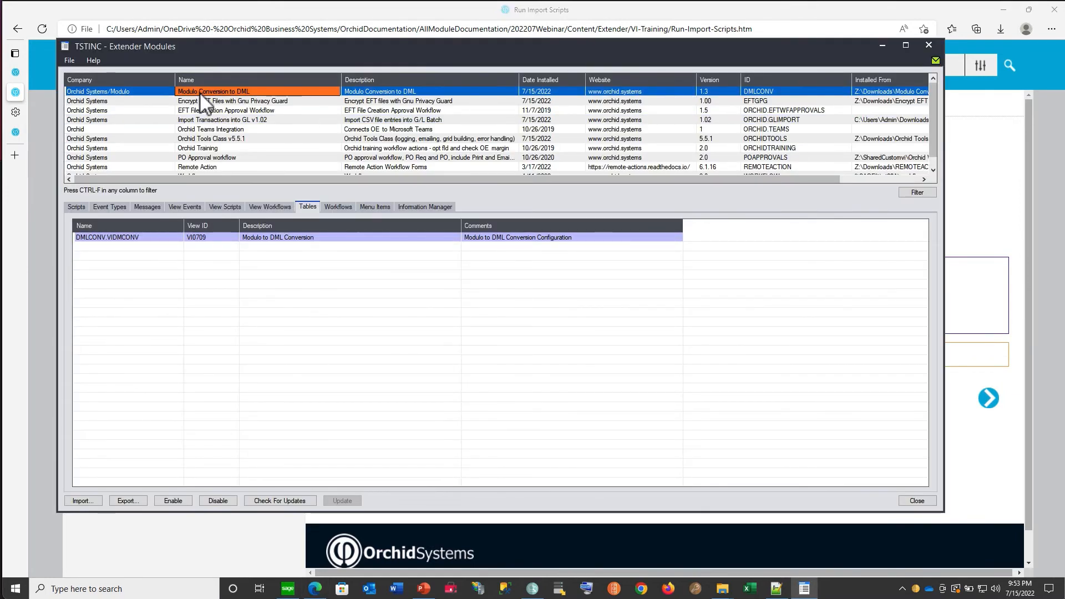
left_click(128, 239)
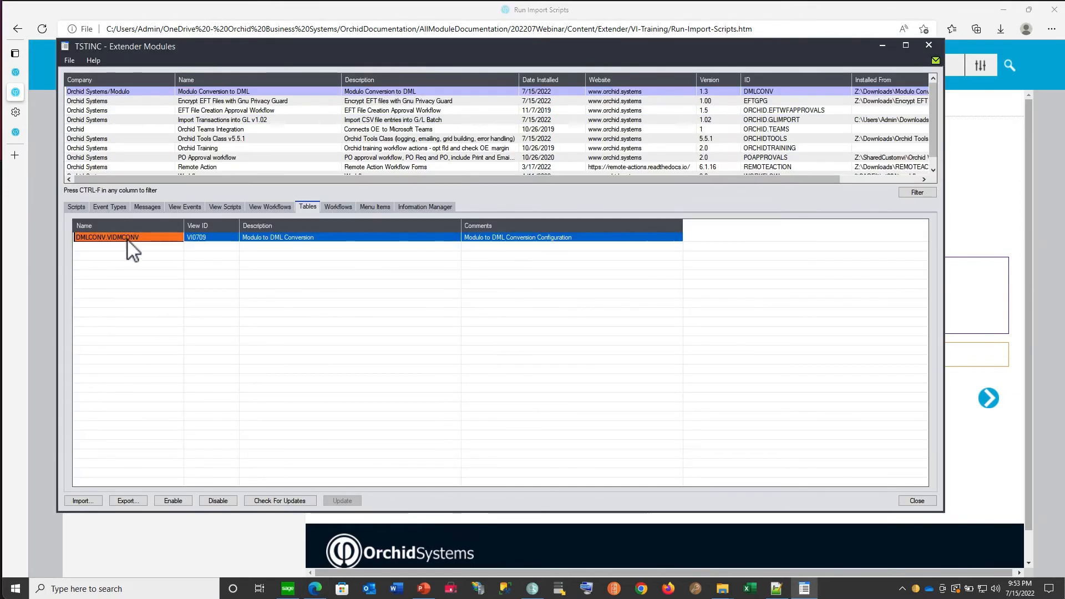
left_click(77, 207)
left_click(114, 239)
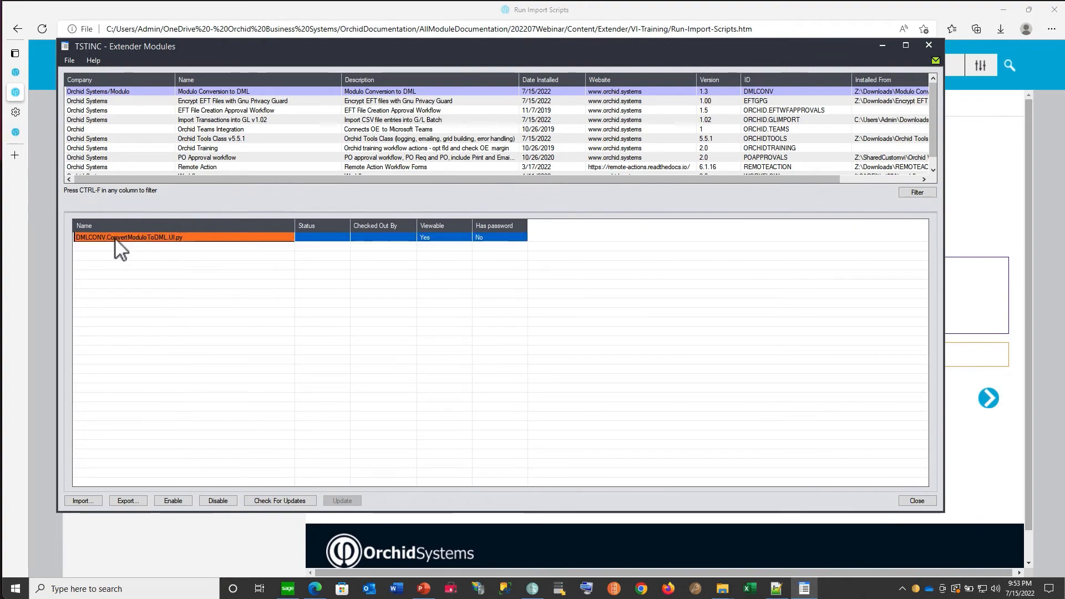
- Open Extender Scripts from the Sage 300 desktop, run DMLCONV.ConvertModuloToDML.UI.py to view its form, and close it
left_click(288, 589)
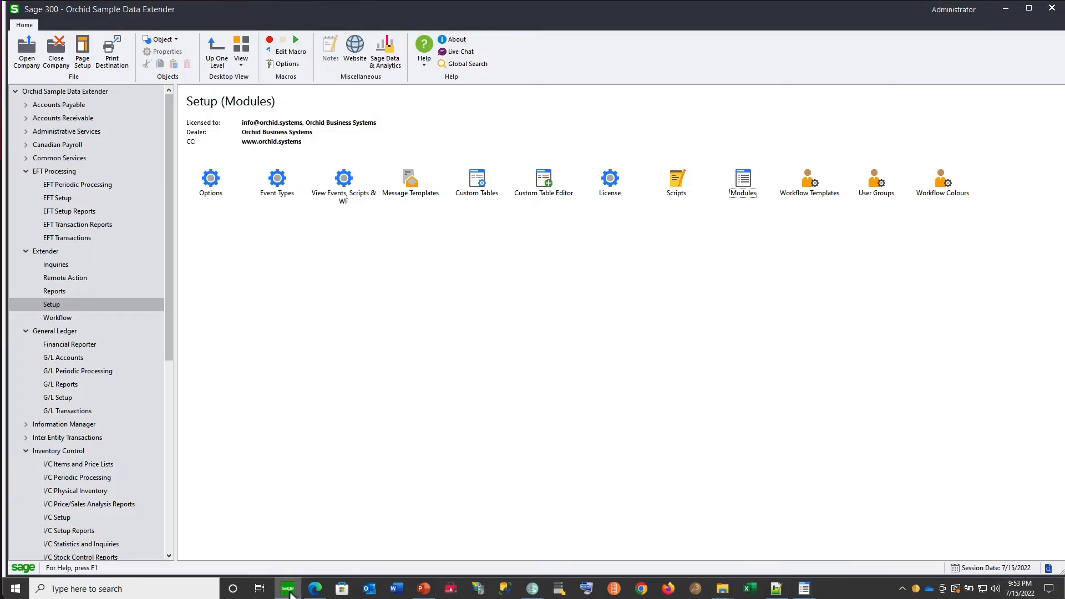
double_click(677, 185)
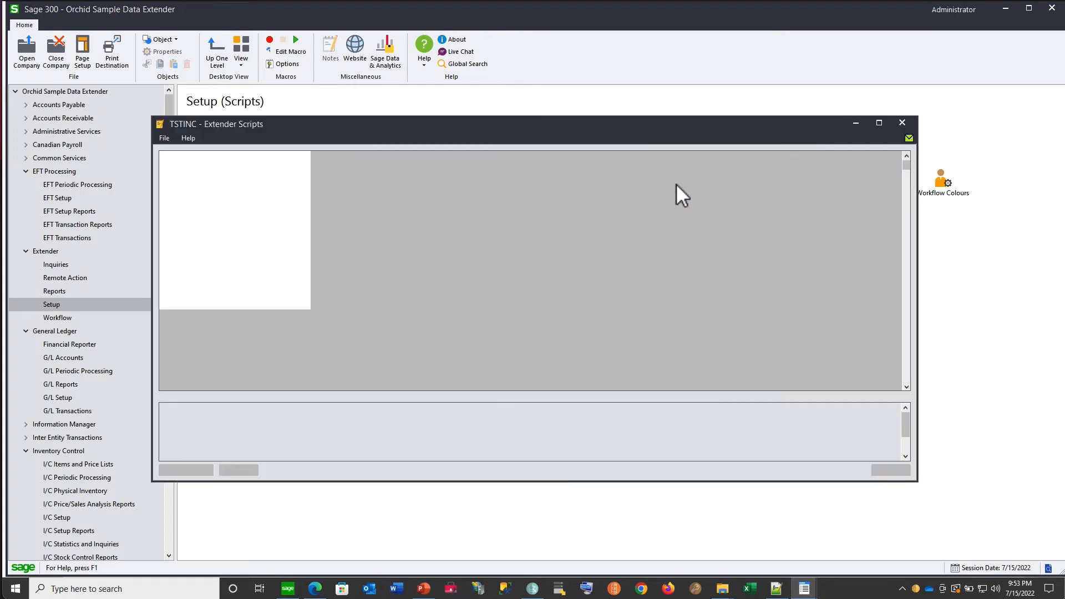
left_click(325, 178)
left_click(241, 474)
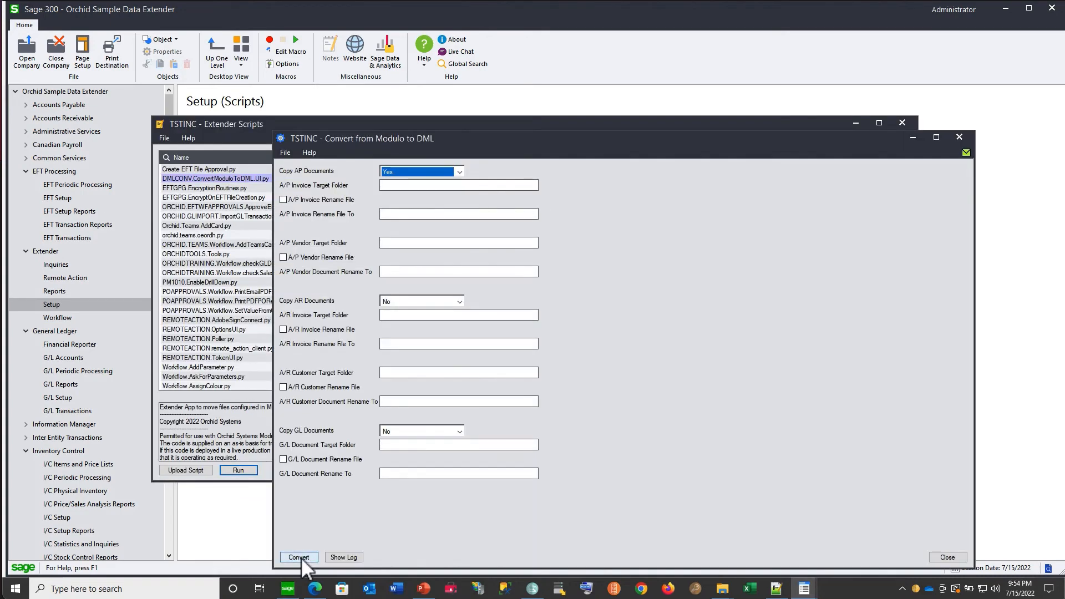
left_click(954, 559)
left_click(912, 148)
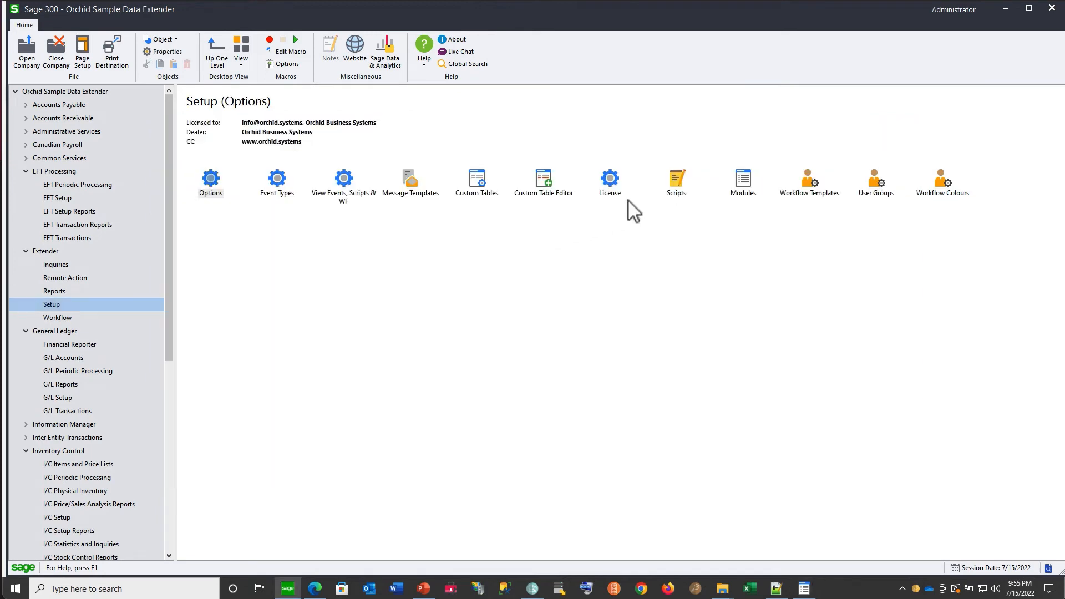
- Add the DMLCONV.ConvertModuloToDML.UI.py script to the desktop's Extender Setup folder with the title DML Conversion
double_click(674, 187)
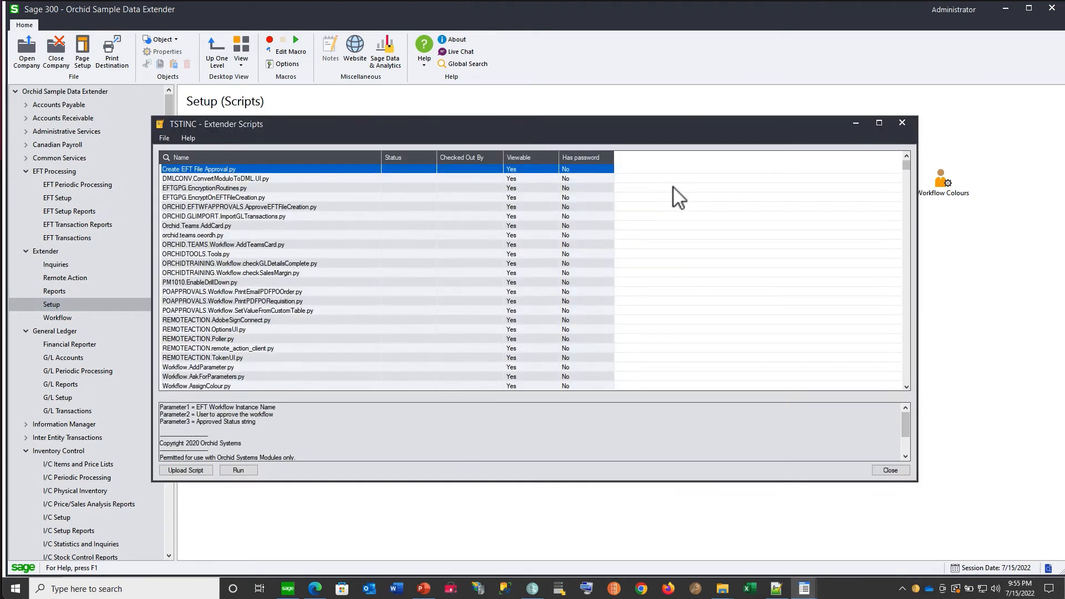
left_click(223, 178)
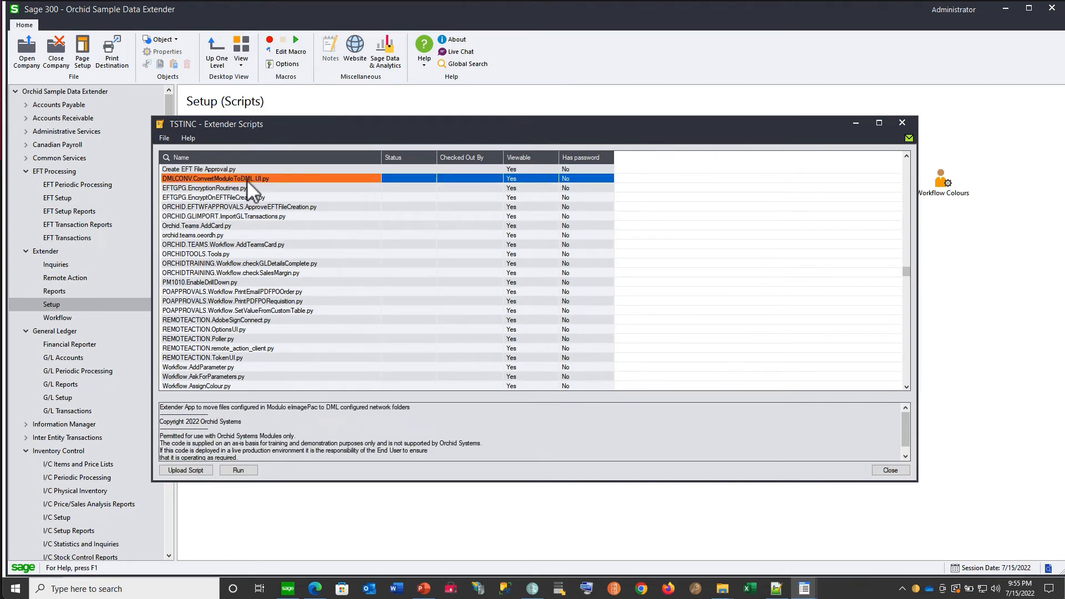
right_click(246, 179)
left_click(282, 272)
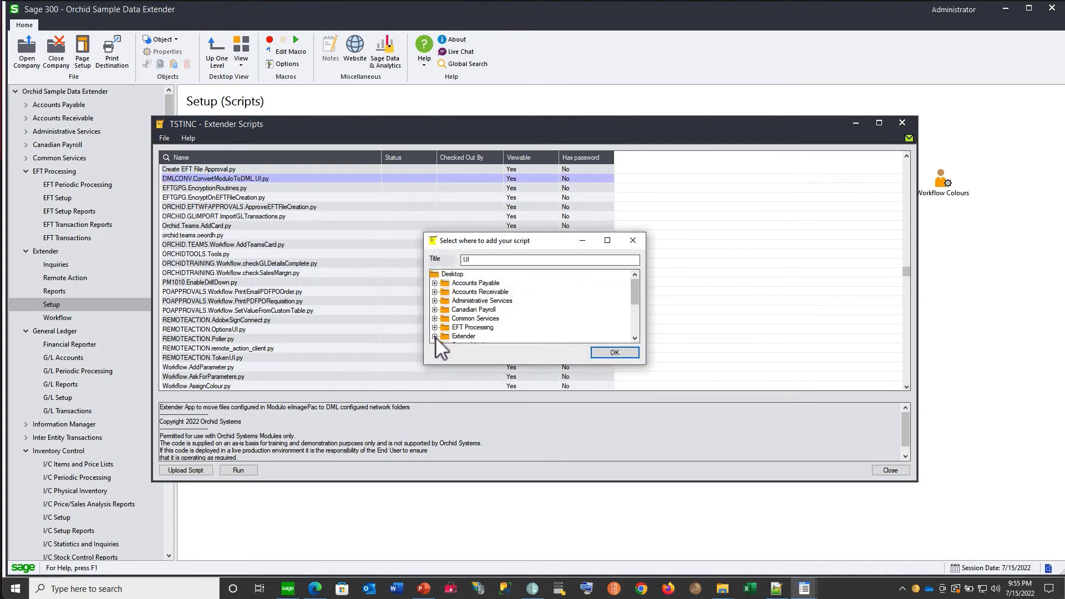
left_click(435, 337)
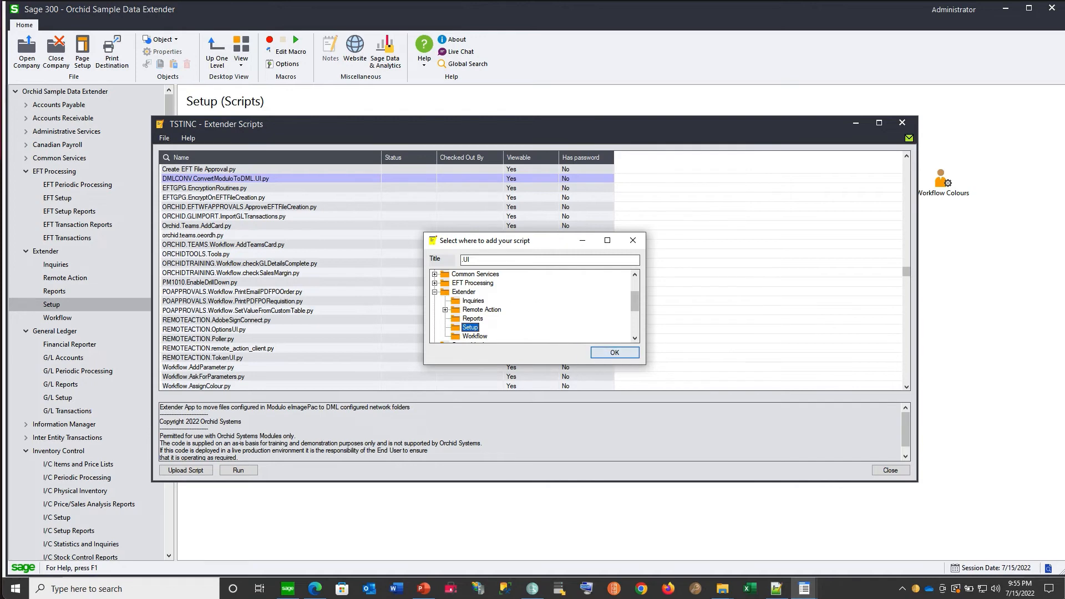
left_click(606, 350)
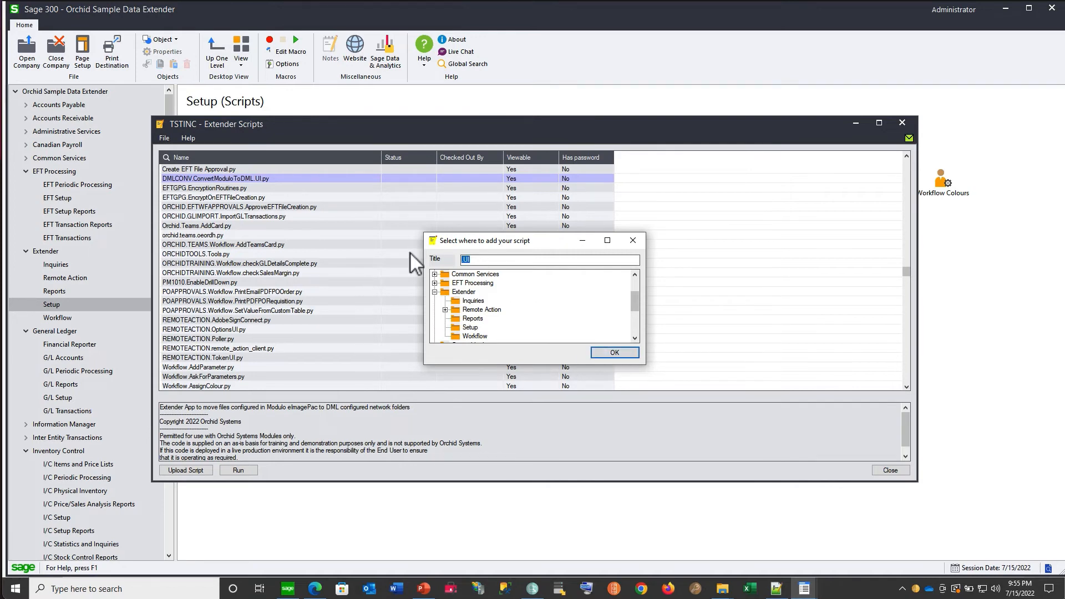
type("DML Conversion")
left_click(618, 357)
left_click(644, 349)
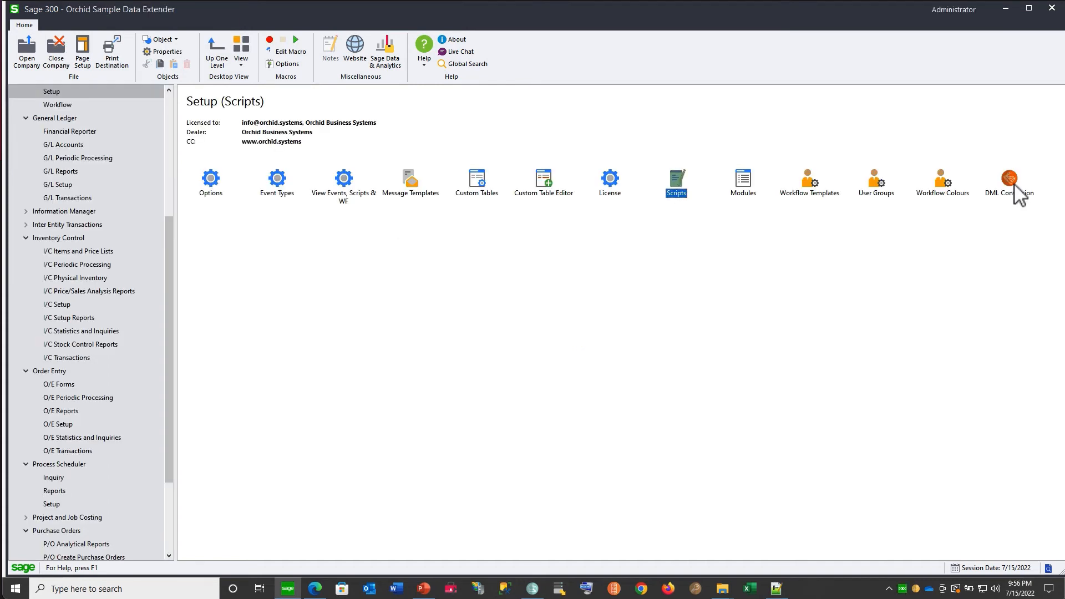
- Open Extender Modules and check the menu items belonging to the Modulo Conversion to DML module
double_click(743, 187)
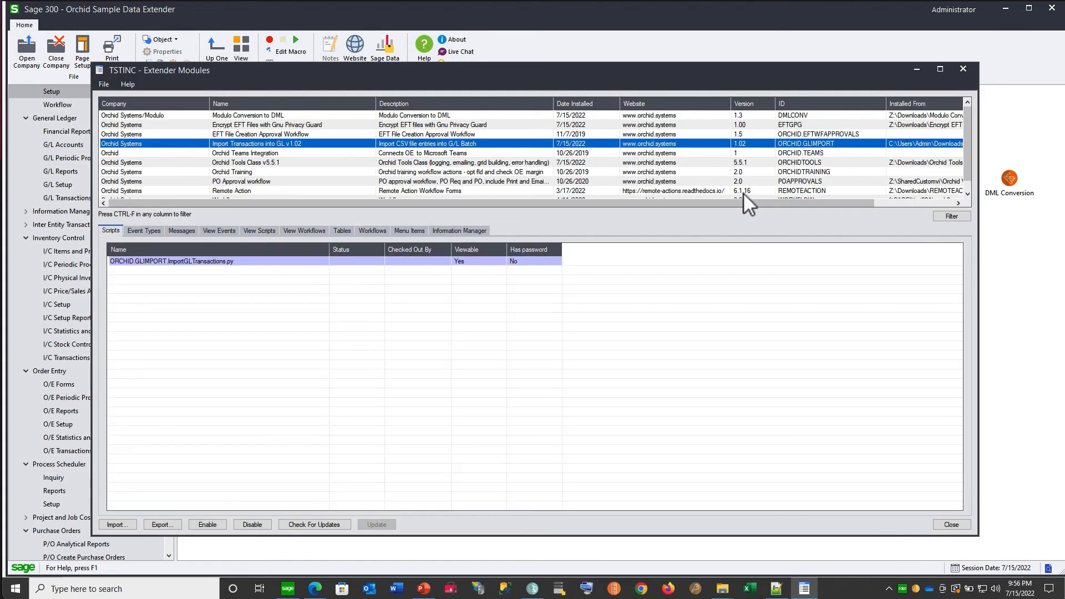
left_click(430, 115)
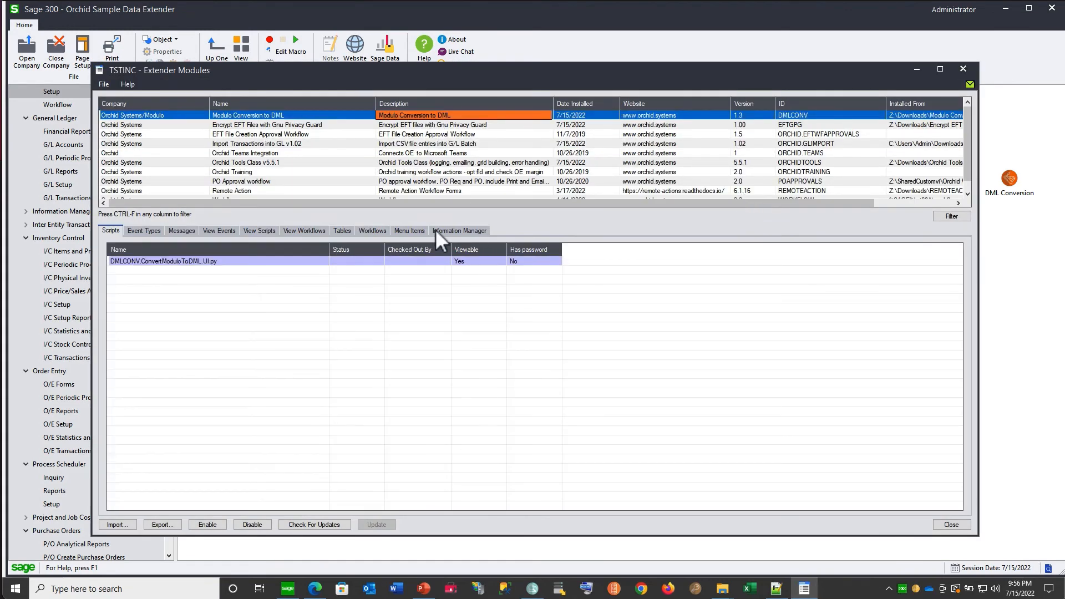
left_click(404, 232)
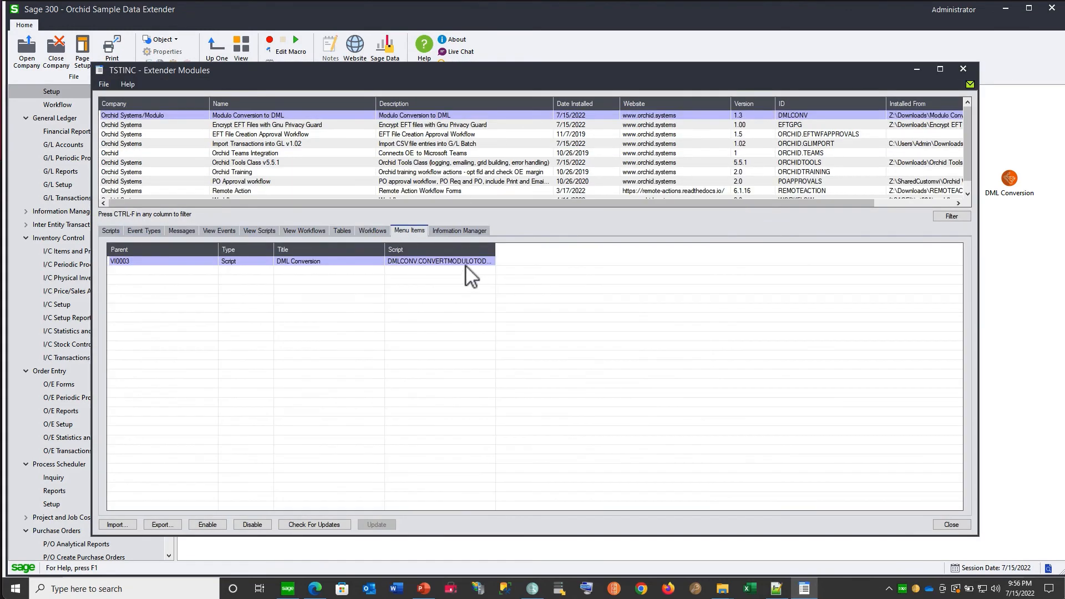
- Widen the Script column in the module's menu items list to read the full script name, and close Extender Modules
left_click_drag(495, 250, 544, 250)
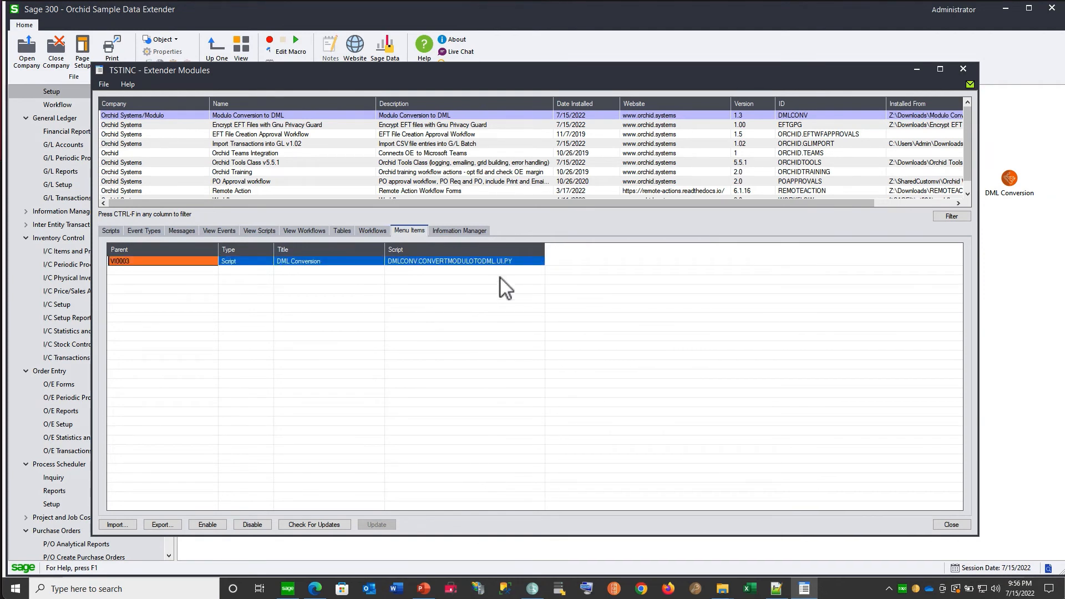
left_click(949, 525)
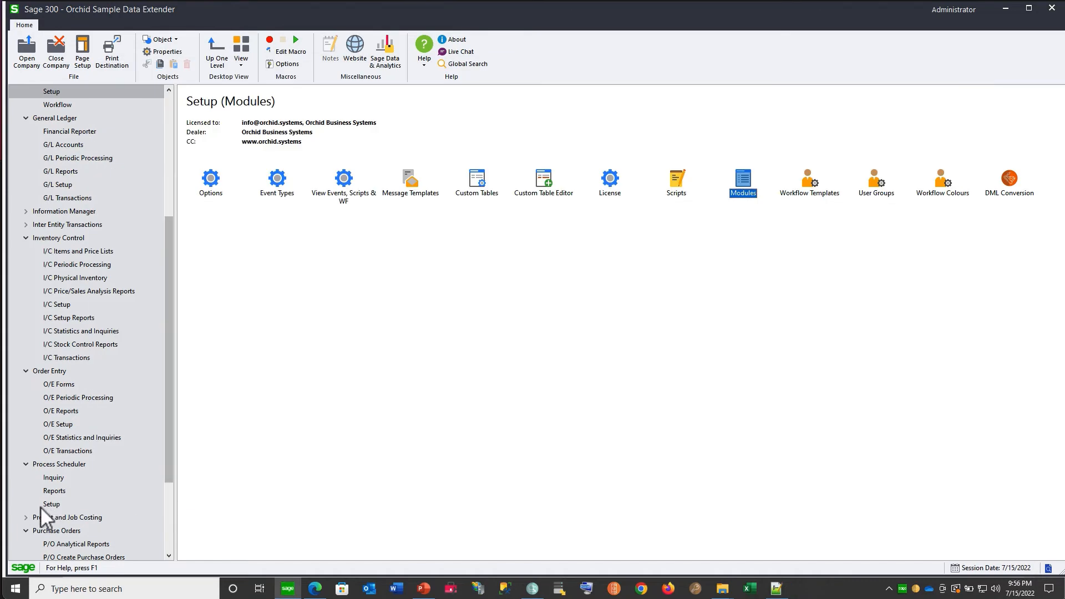
- Open the Process Scheduler schedules, bring up a schedule's step details, and review the available actions around Run Extender Script
left_click(40, 506)
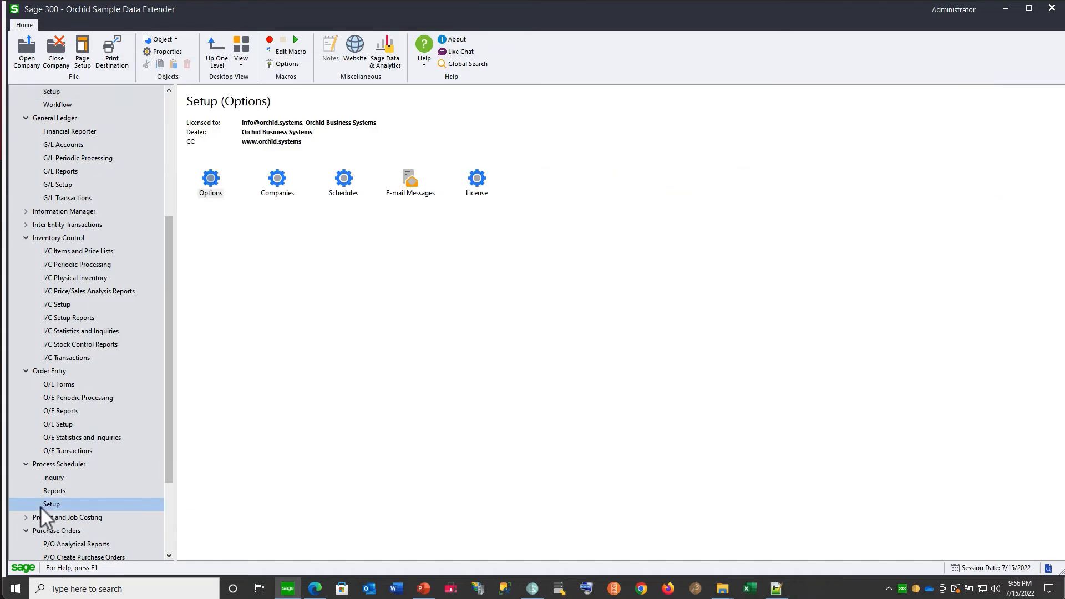
double_click(347, 187)
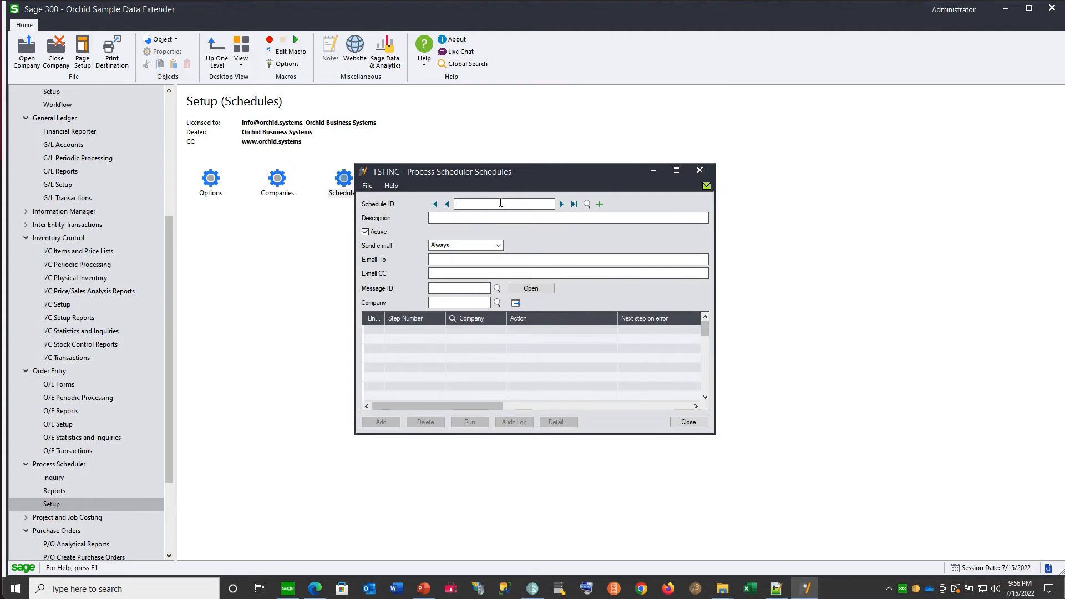
left_click(560, 204)
left_click(558, 422)
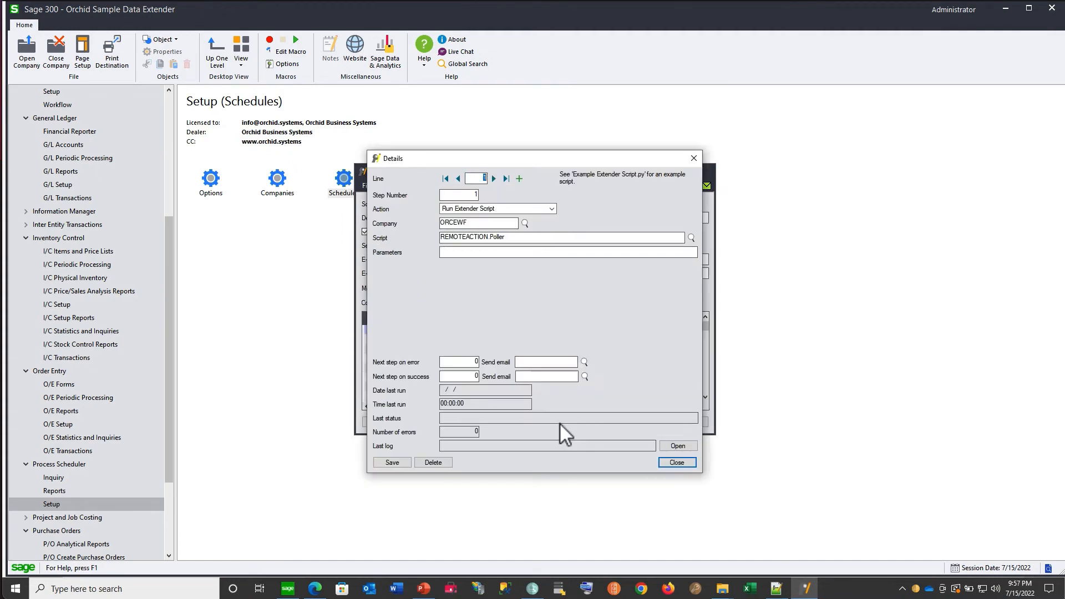
left_click(551, 209)
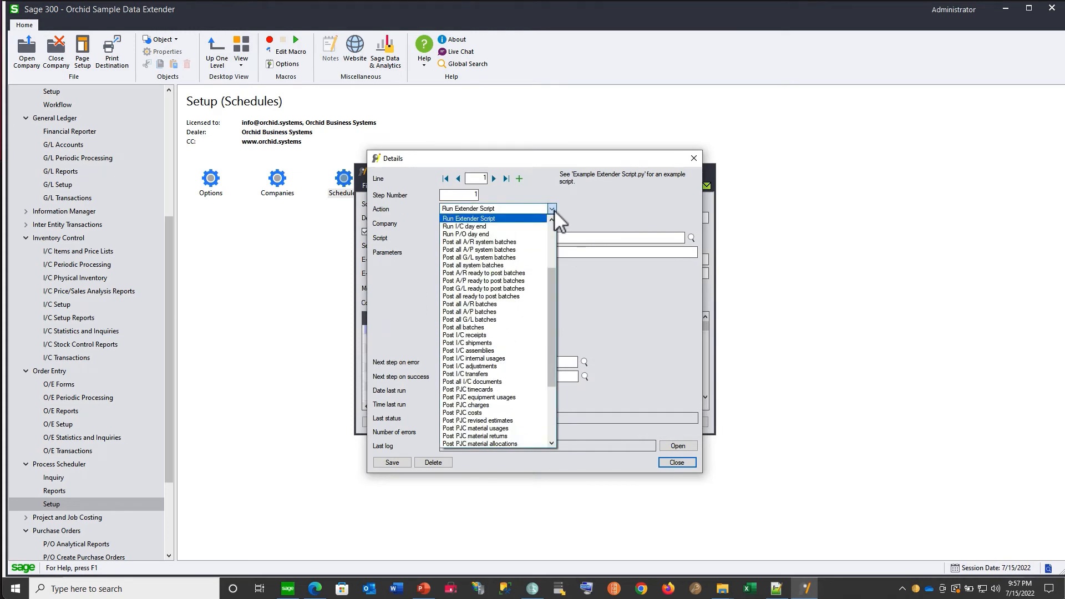
left_click(553, 211)
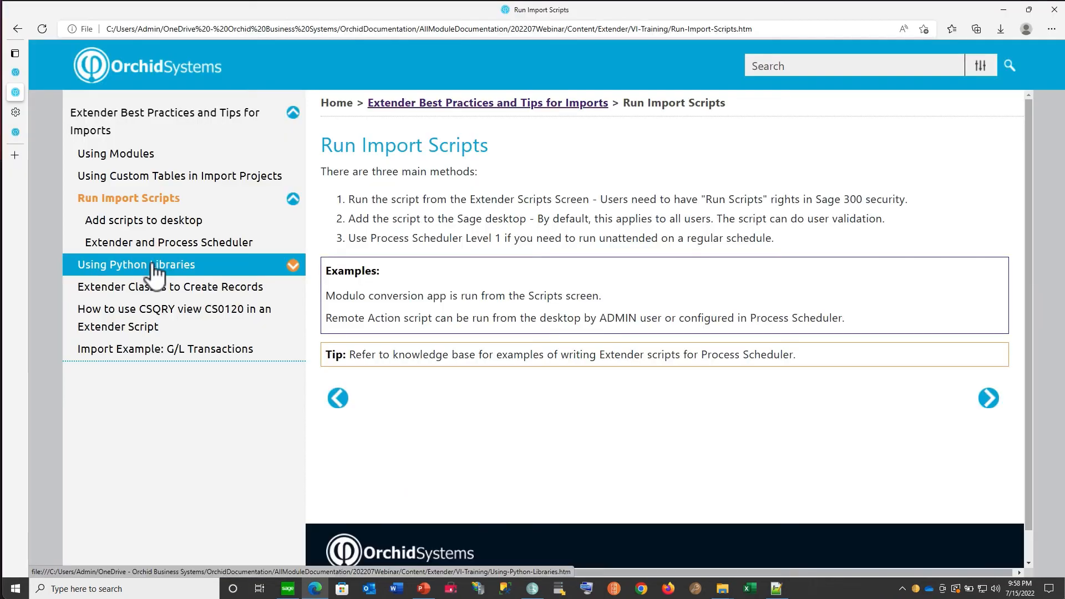
- Consult the Using Python Libraries help topic and highlight the two pip comment lines in the REMOTEACTION.Poller.py script
left_click(156, 268)
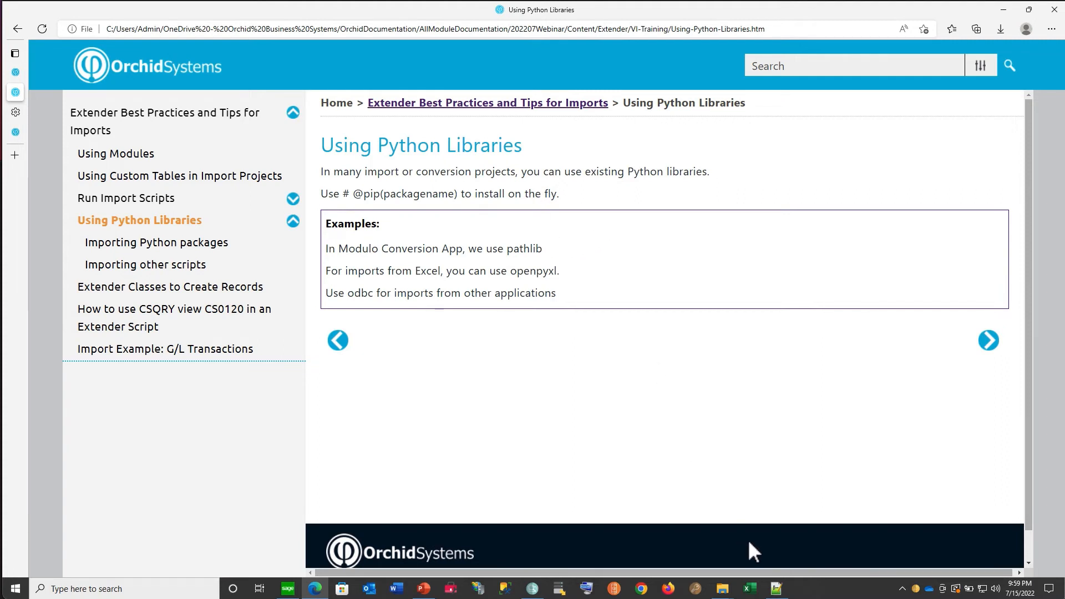
left_click(289, 591)
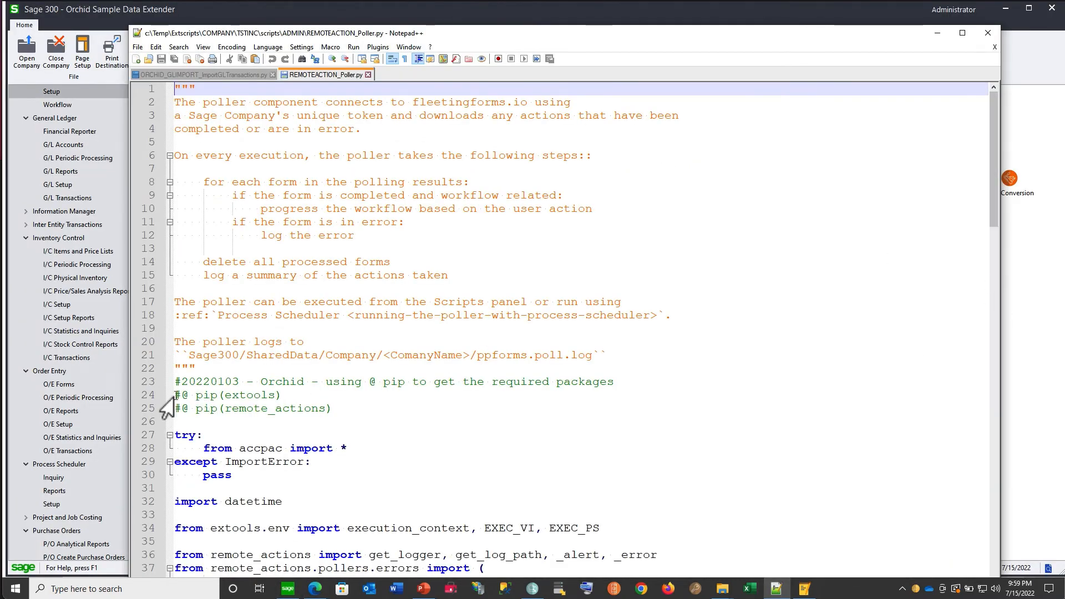
left_click_drag(175, 395, 342, 404)
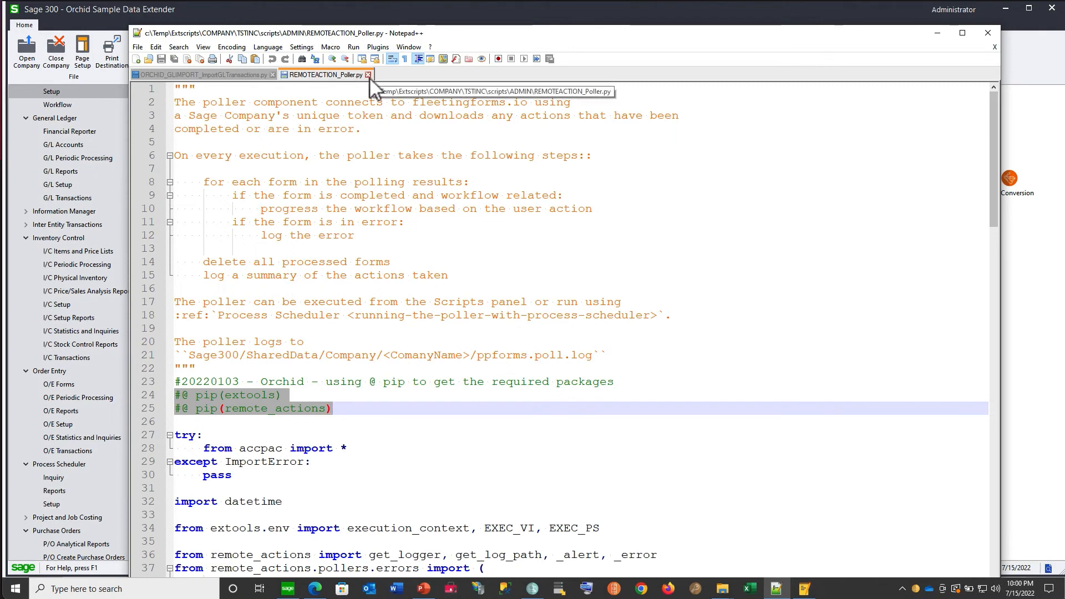
- Open the DMLCONV.ConvertModuloToDML.UI.py script for viewing and highlight its pathlib and ORCHIDTOOLS_Tools imports
key("alt+Tab")
left_click(234, 180)
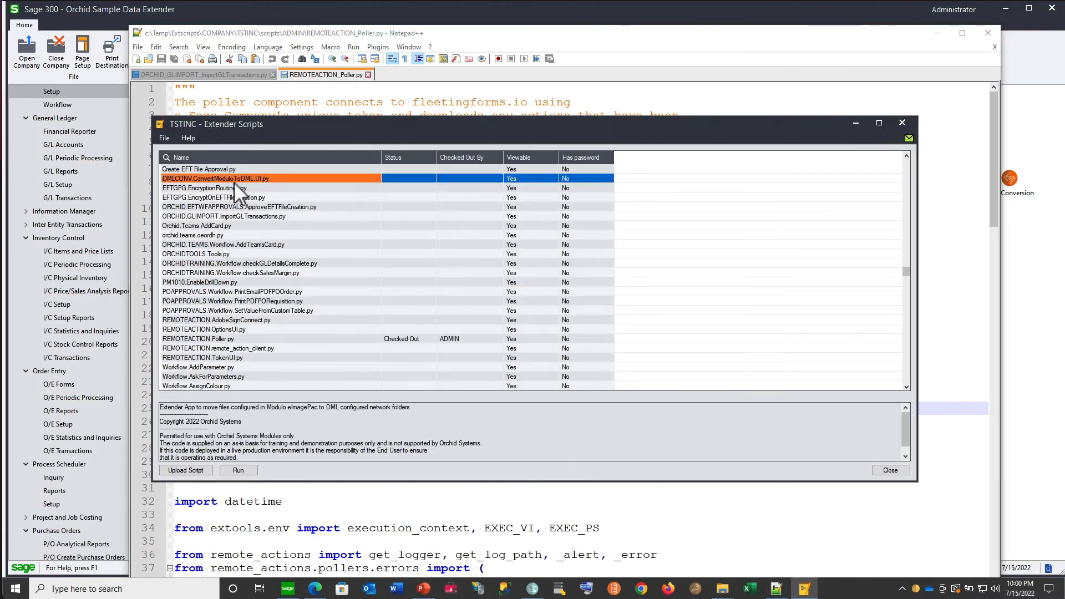
right_click(234, 180)
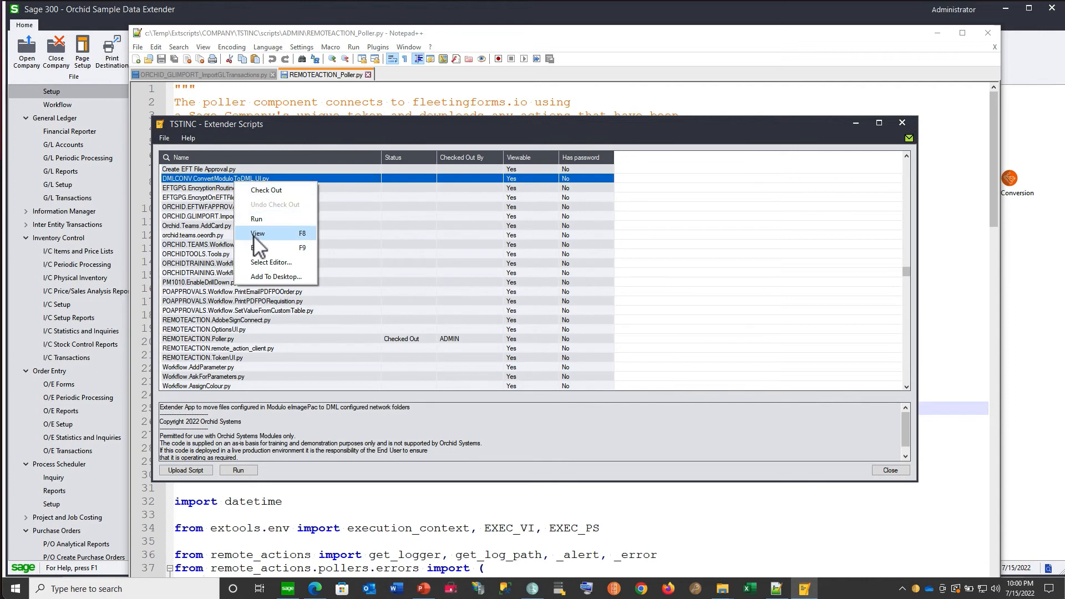
left_click(258, 234)
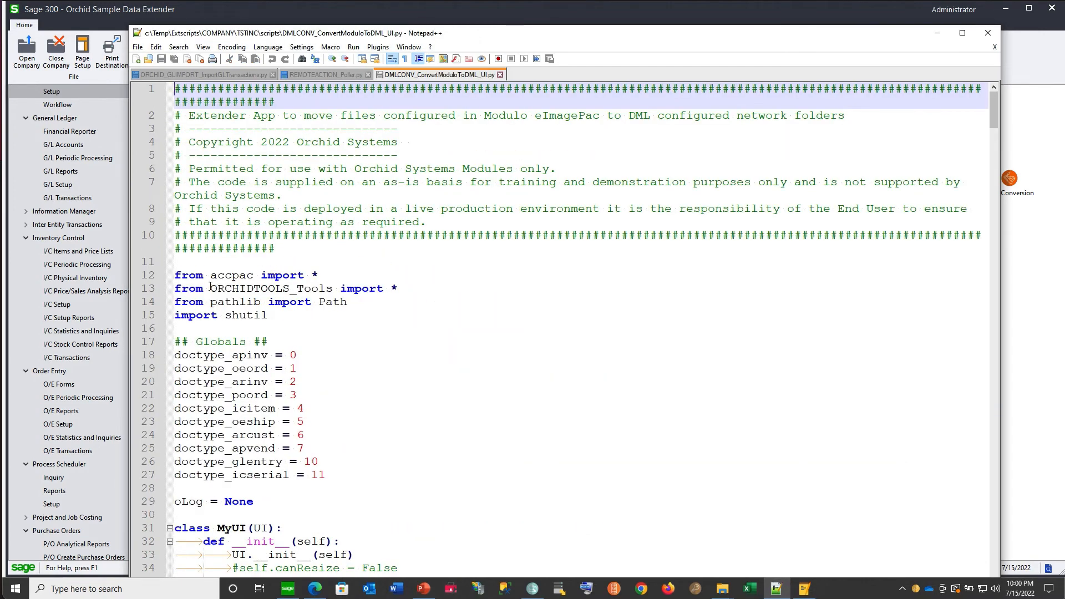
double_click(227, 302)
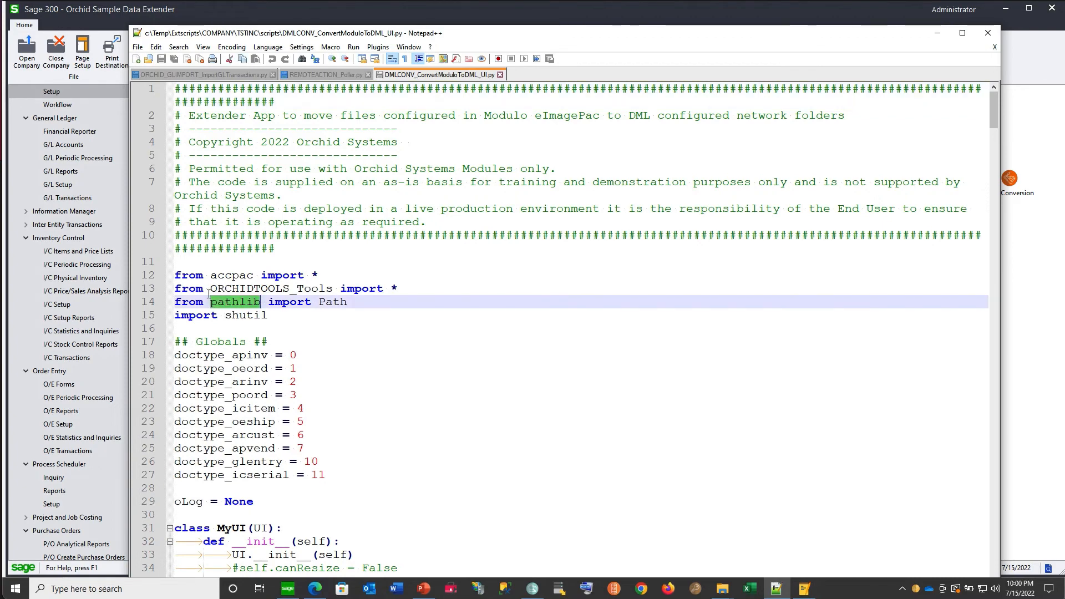
left_click_drag(210, 289, 333, 288)
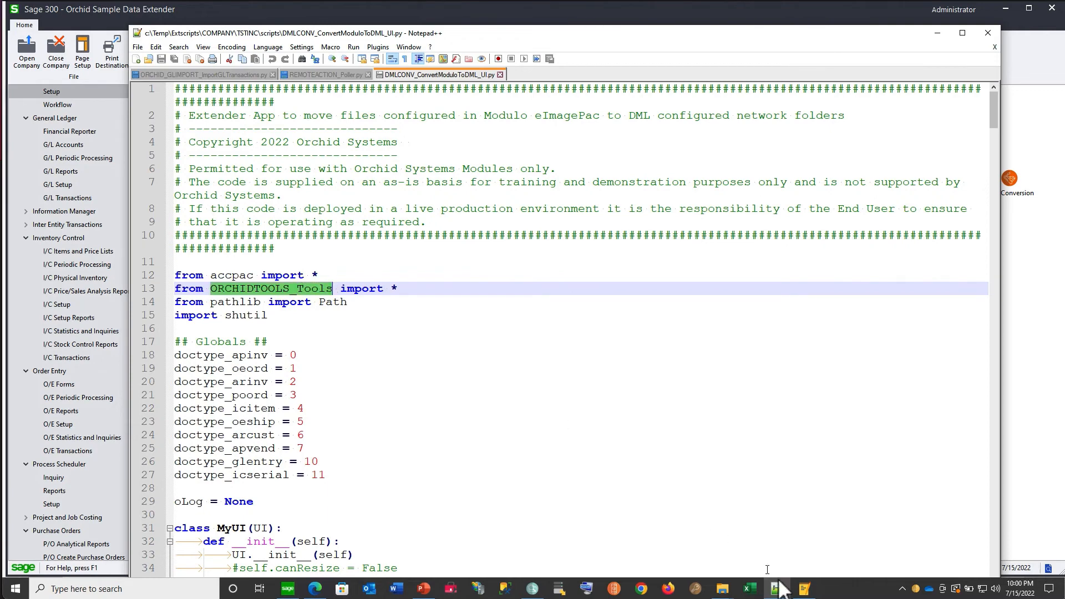
- Return to Extender Scripts and select ORCHIDTOOLS.Tools.py to show its description
mouse_move(806, 593)
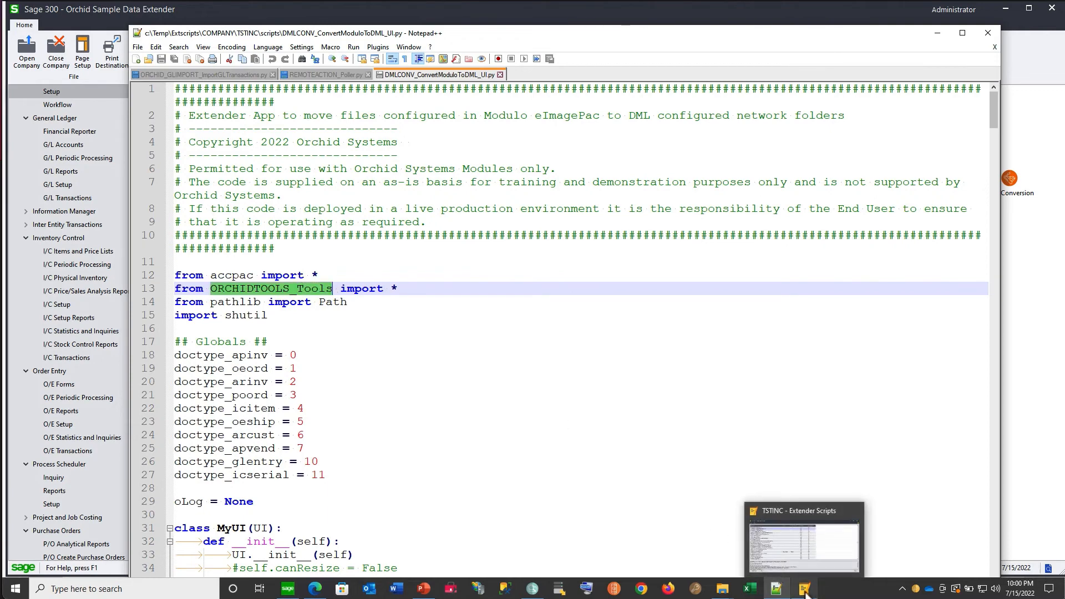
left_click(277, 288)
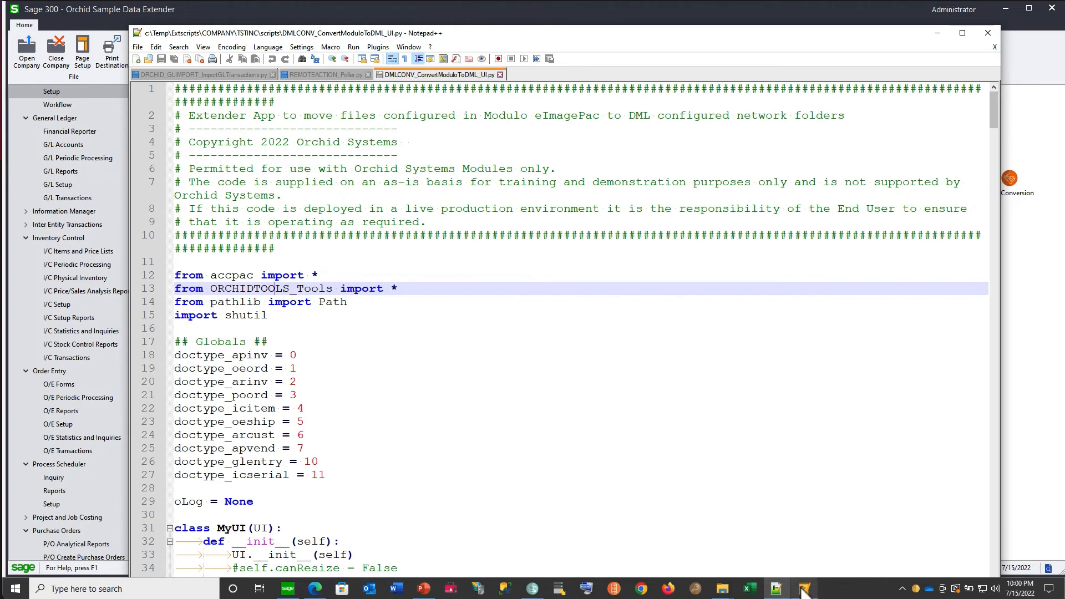
left_click(804, 591)
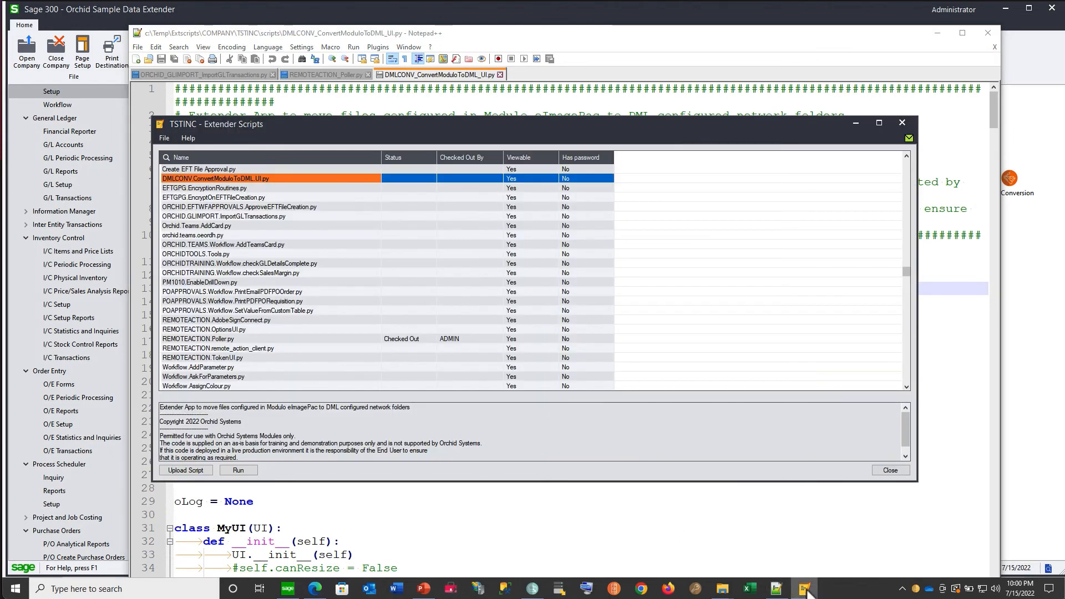
left_click(212, 255)
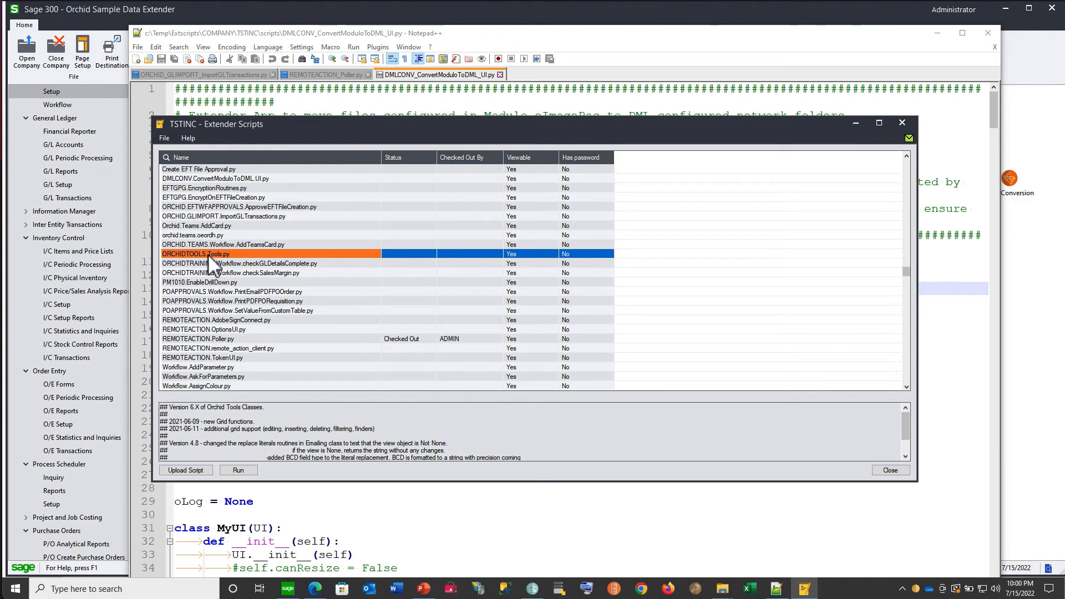
- Switch to the browser help and read Importing Python packages, Importing other scripts, and Extender Classes to Create Records
left_click(431, 498)
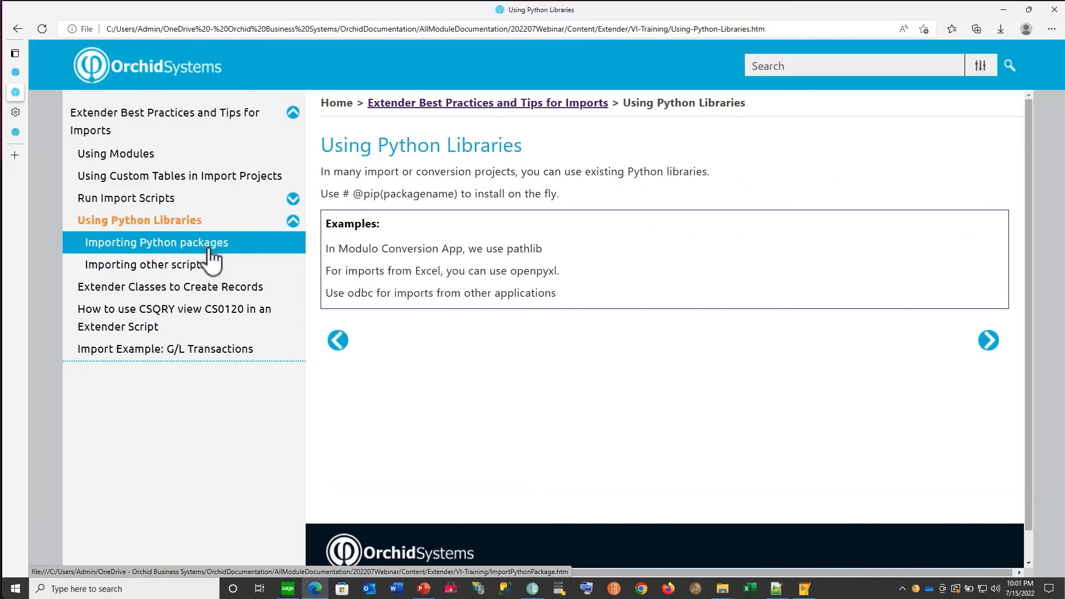
left_click(212, 249)
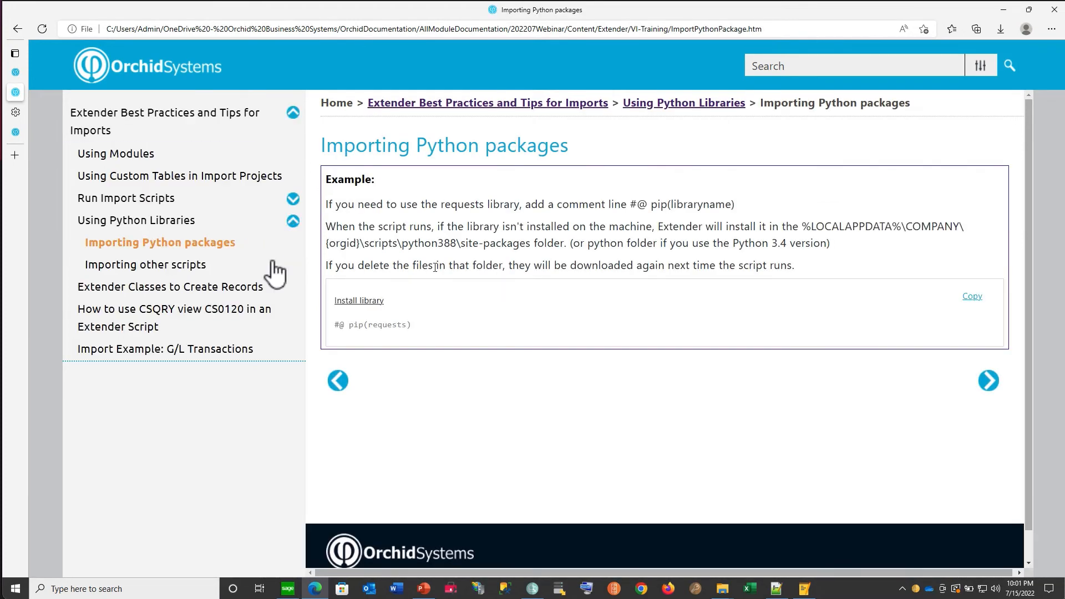
left_click(197, 275)
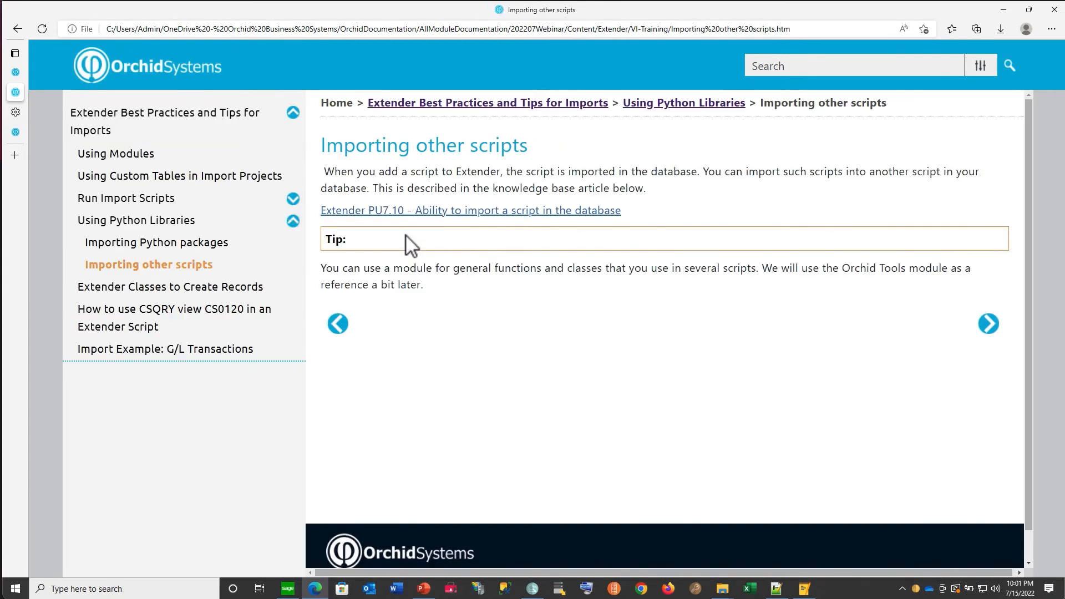
left_click(203, 294)
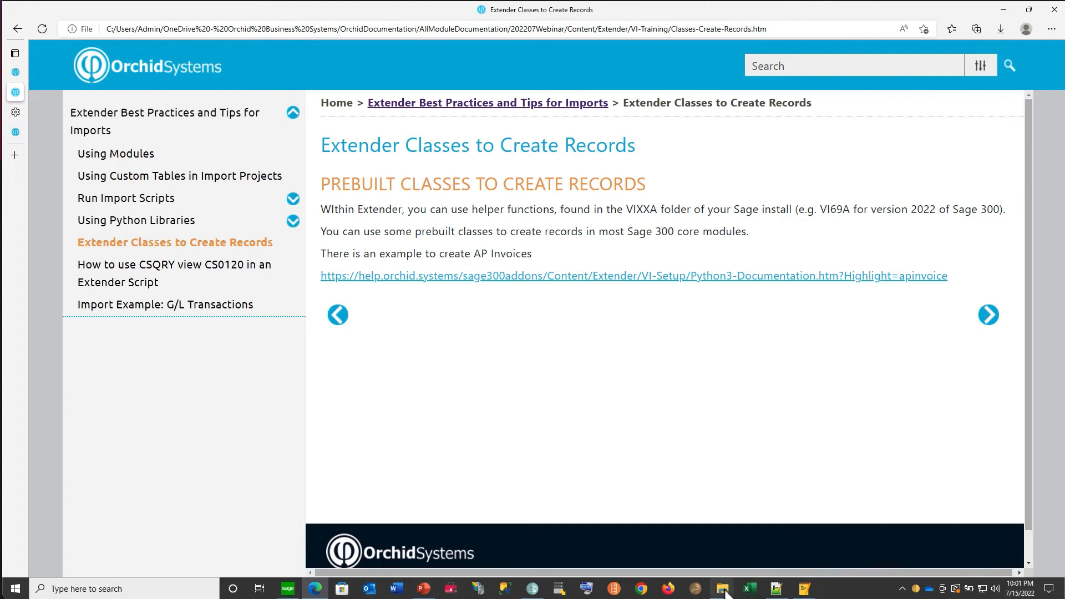
- Switch to File Explorer, open the vi69a folder, and look through its prebuilt Python class files
mouse_move(724, 592)
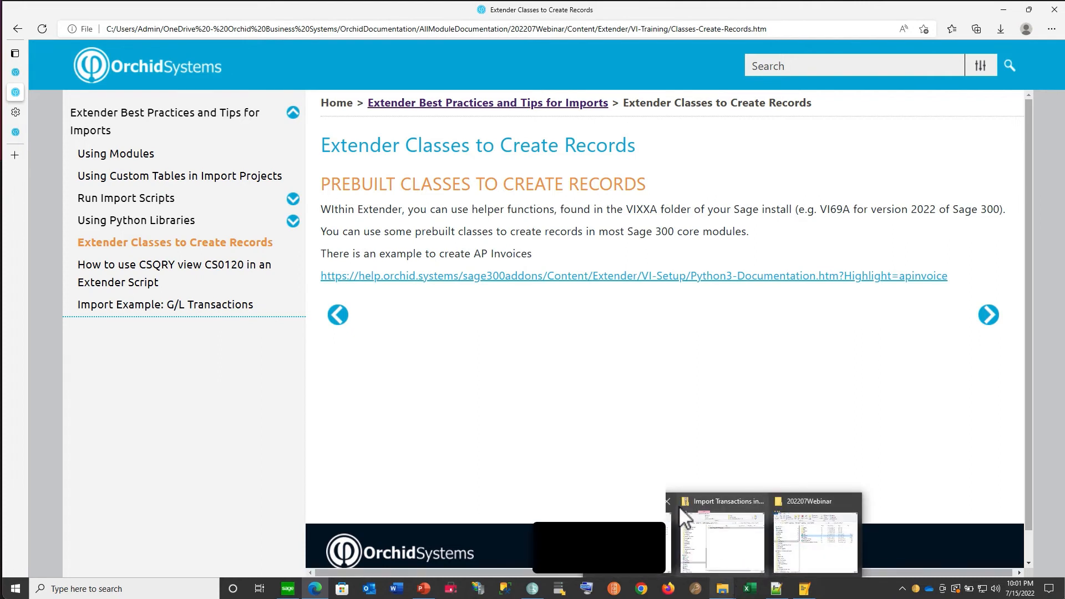
left_click(723, 590)
left_click(790, 563)
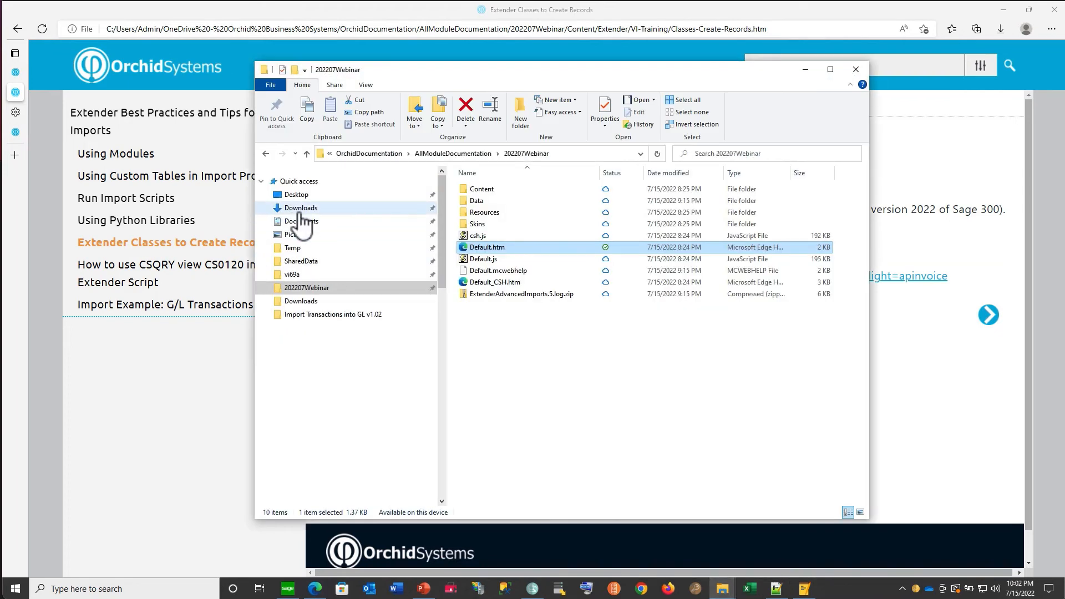
left_click(291, 275)
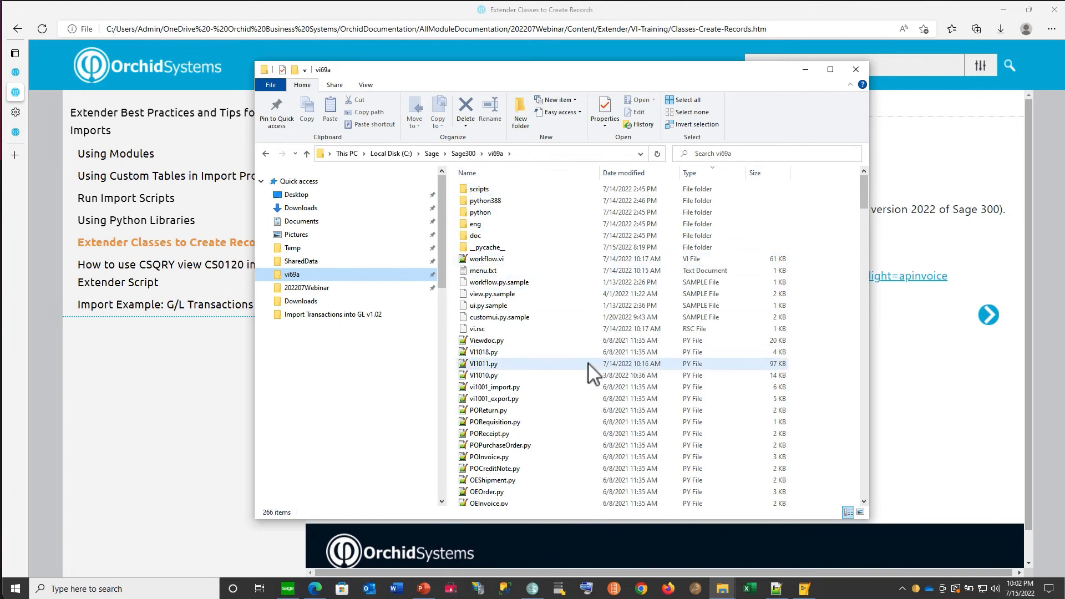
scroll(589, 370, "down", 3)
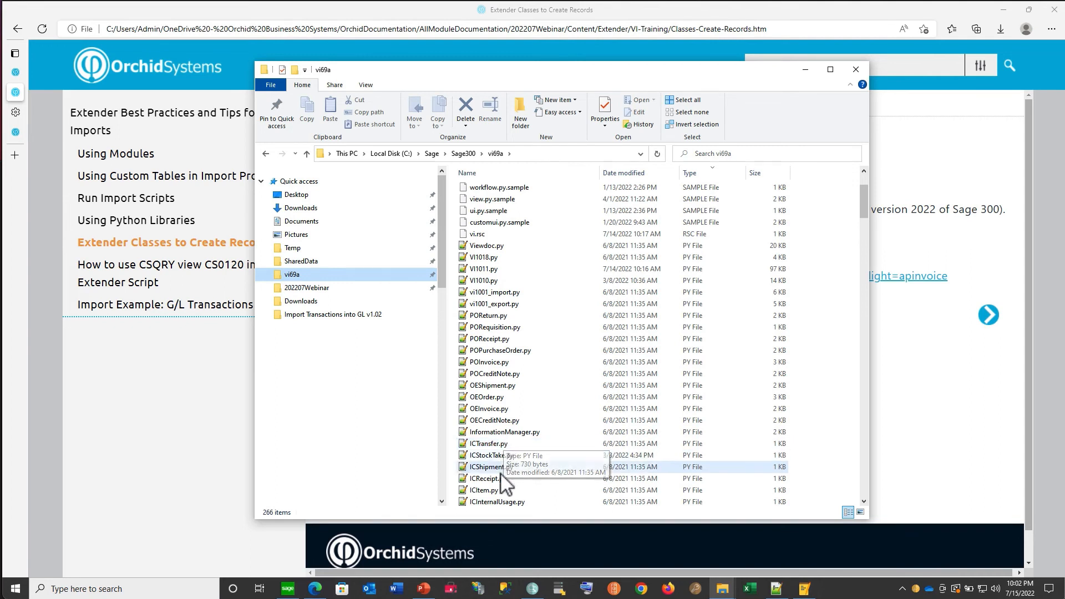
scroll(499, 327, "down", 6)
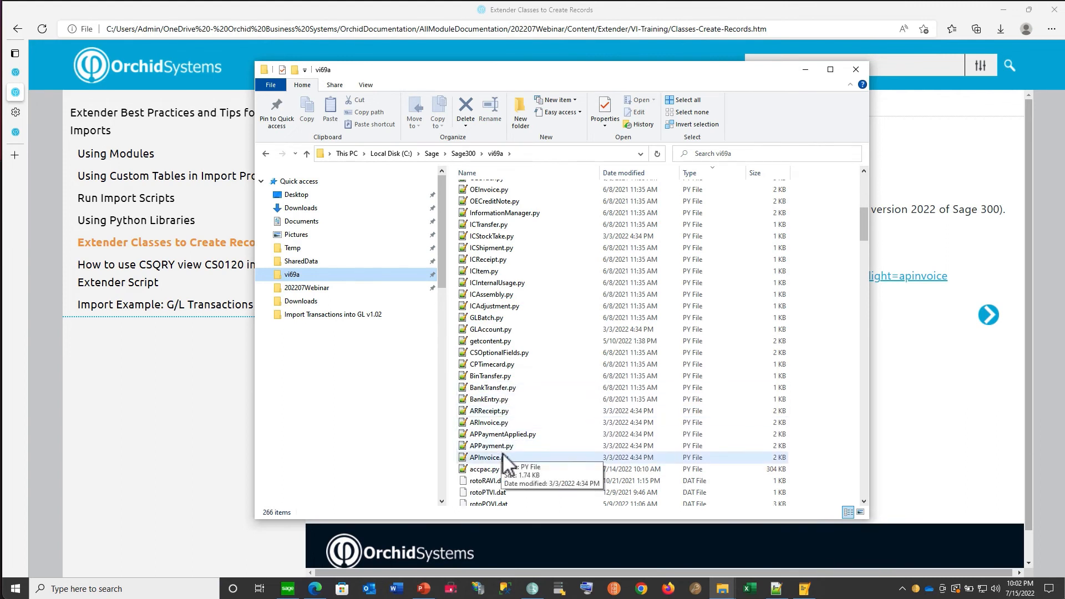
- View the GLBatch import in ORCHID.GLIMPORT.ImportGLTransactions.py and compare it with the class files in the vi69a folder
left_click(798, 591)
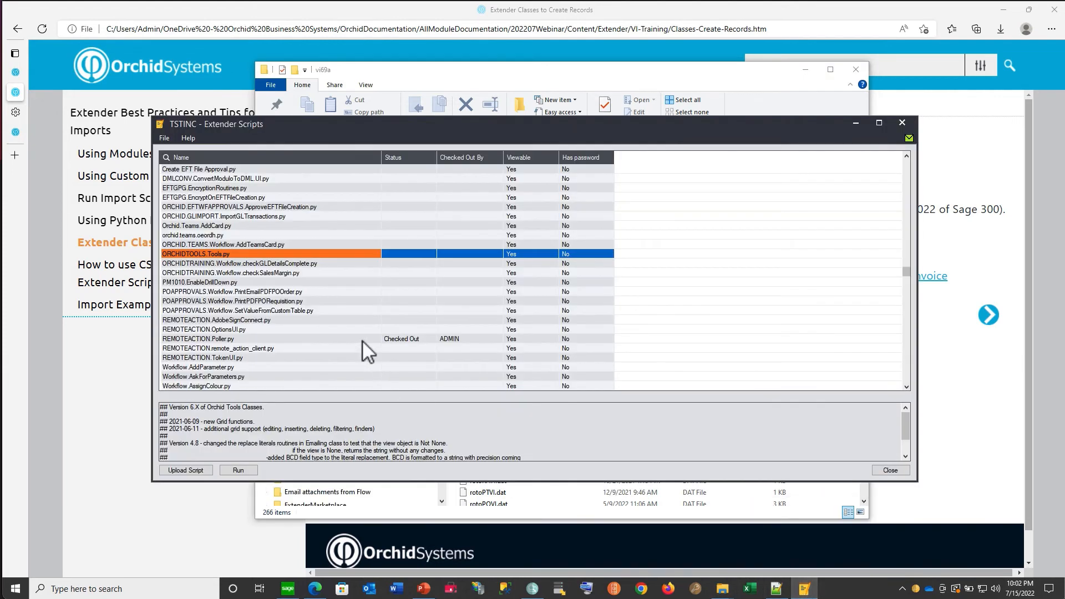
left_click(222, 217)
right_click(221, 218)
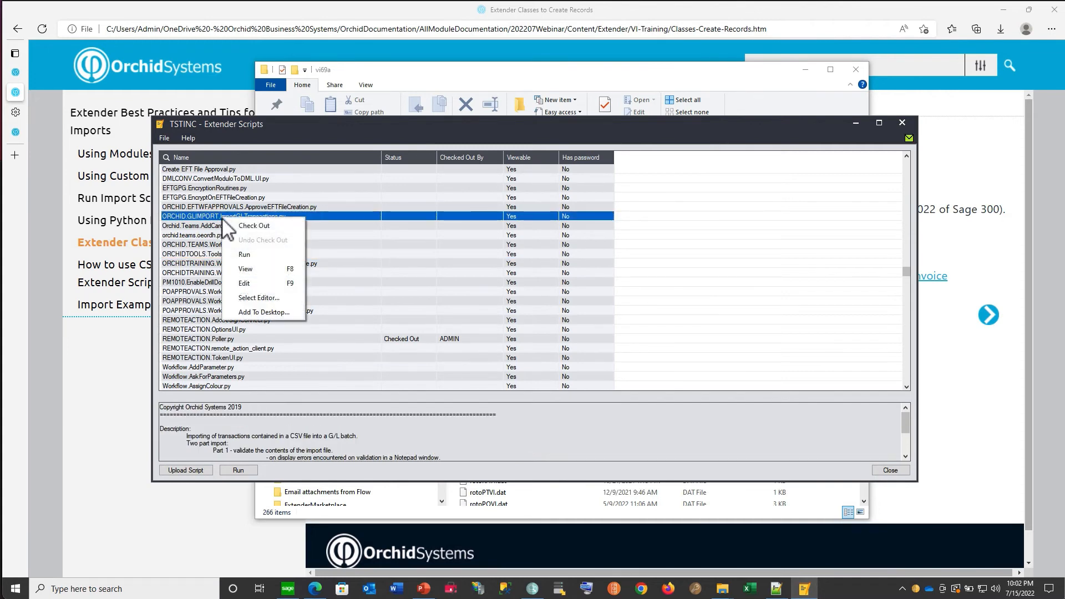
left_click(245, 270)
key("Return")
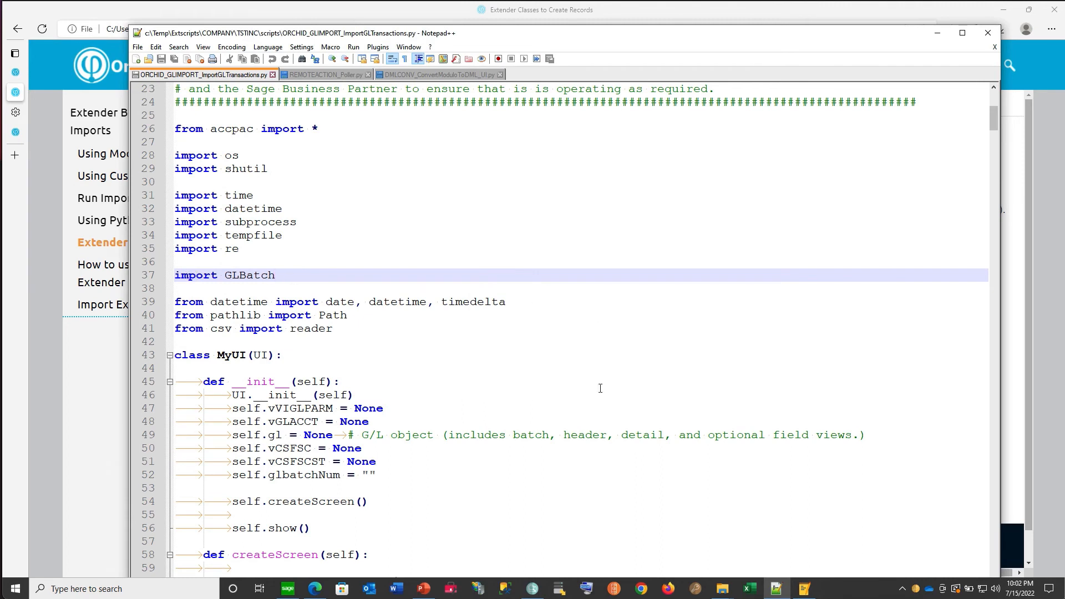
left_click(723, 589)
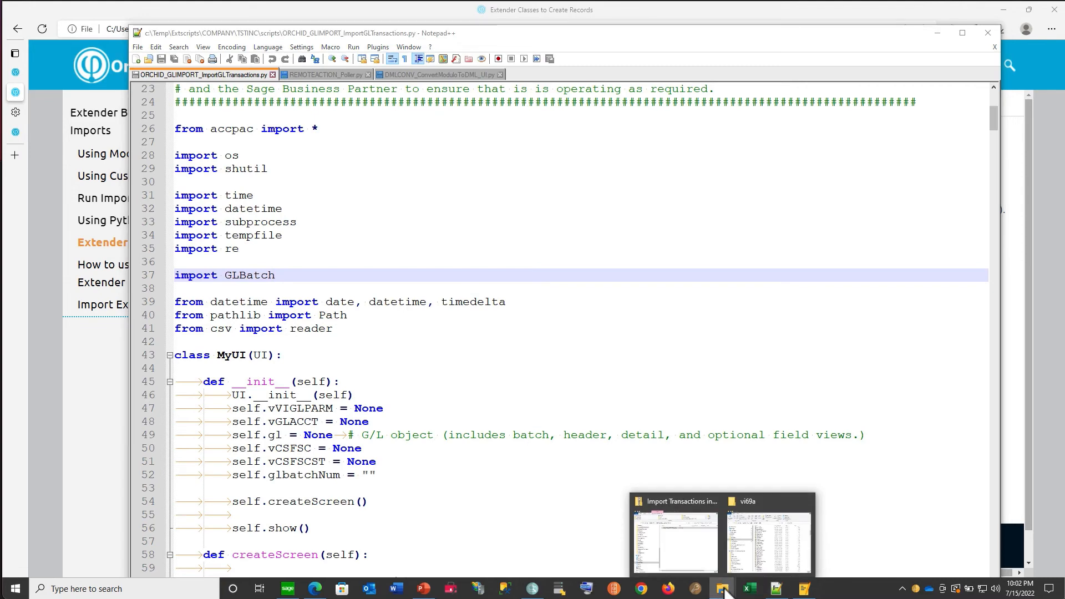
left_click(770, 546)
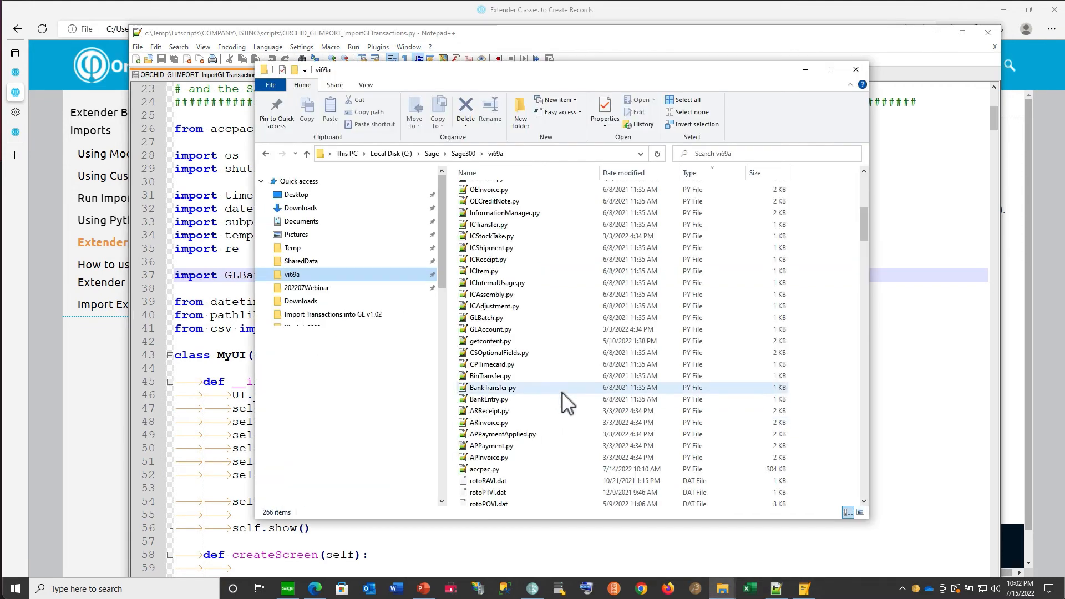
- Return to the browser help and open the topic How to use CSQRY view CS0120 in an Extender Script
left_click(125, 270)
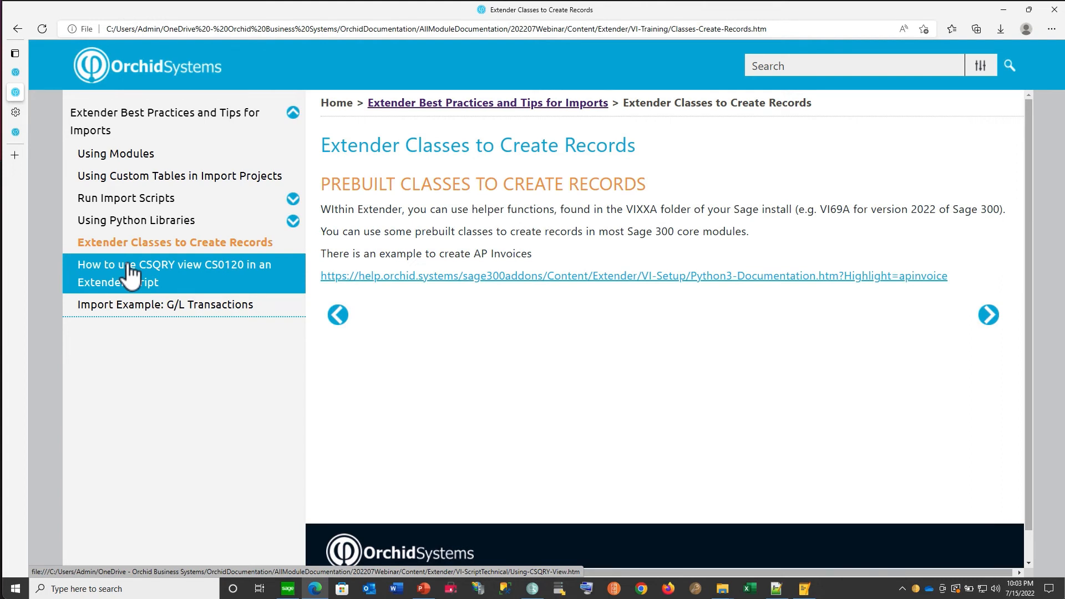
left_click(128, 273)
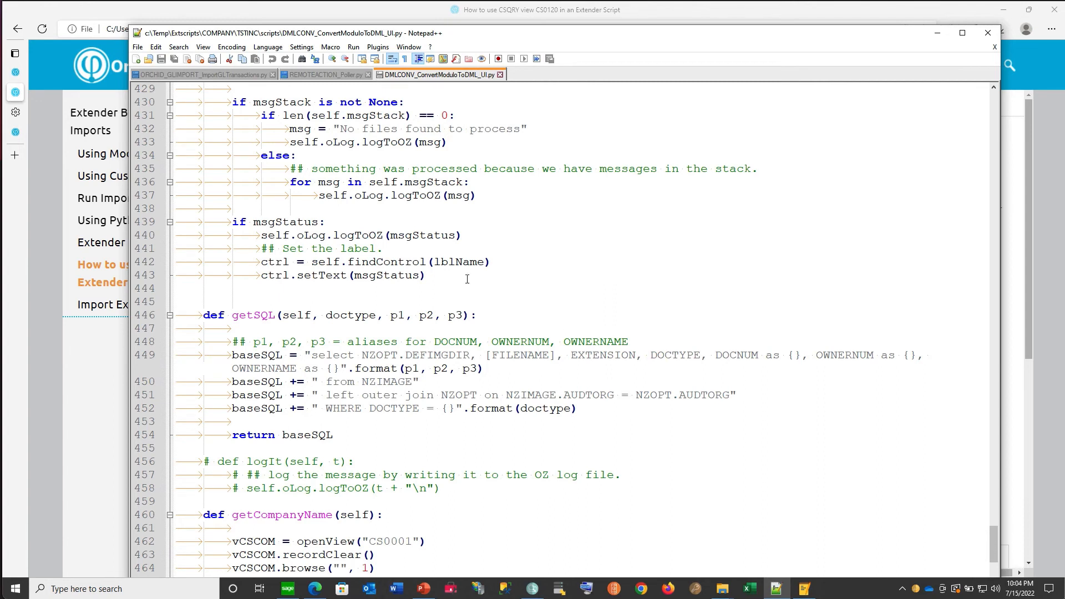
- Find where getSQL is called in DMLCONV_ConvertModuloToDML_UI.py and compare that code with the CS0120 help topic in the browser
double_click(260, 315)
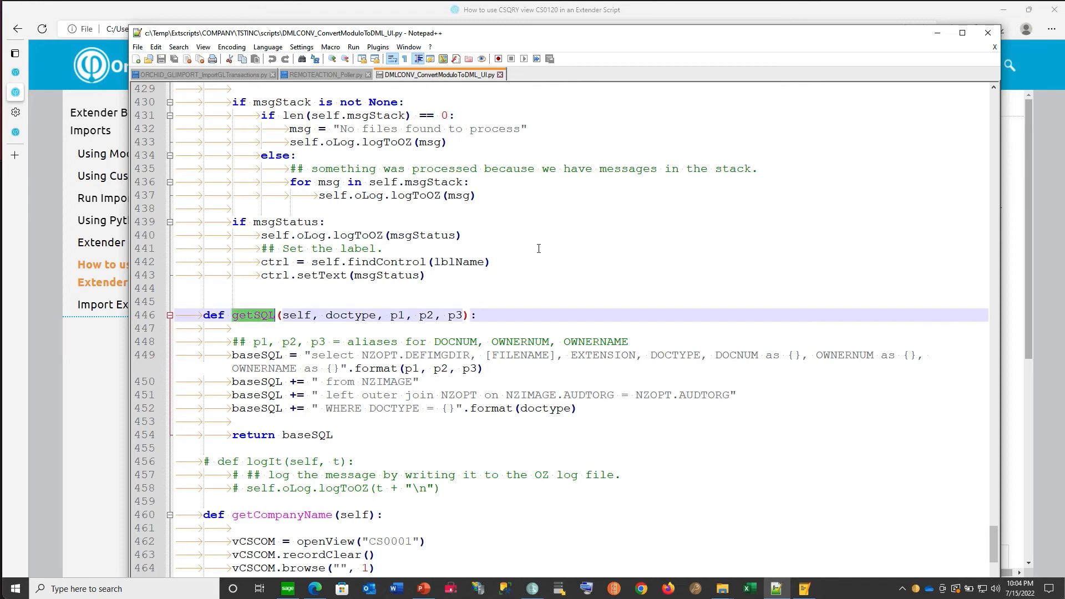
key("ctrl+shift+F3")
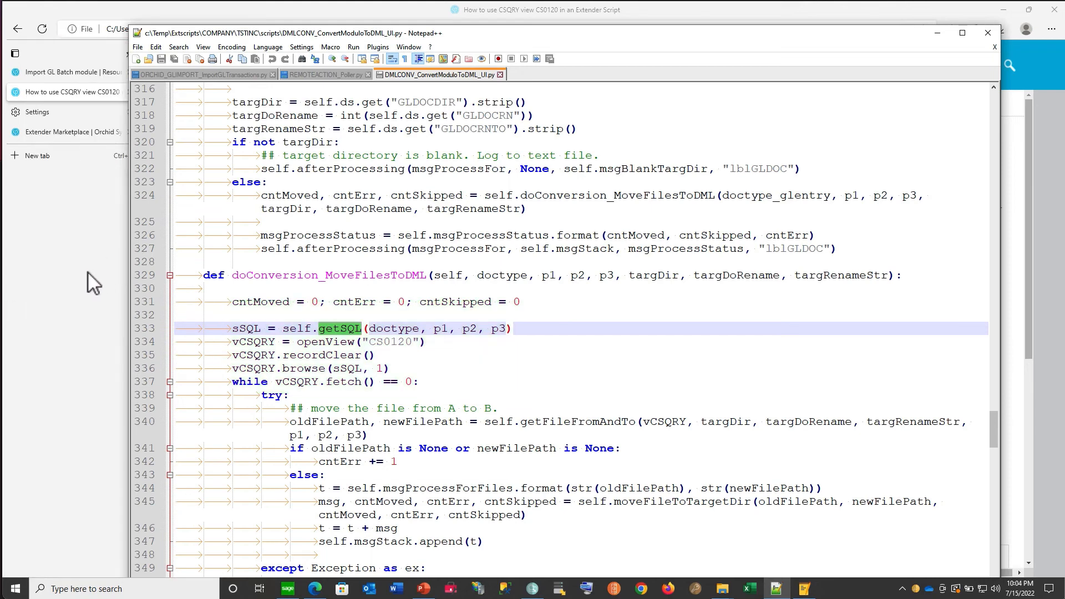
left_click(67, 92)
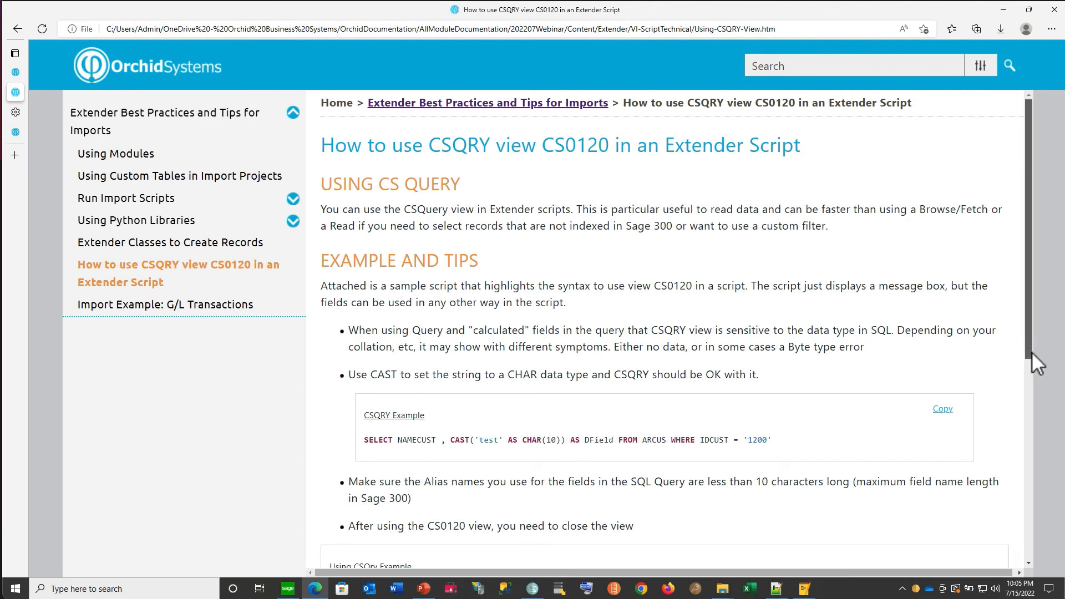
left_click_drag(1032, 352, 1034, 359)
- Switch back to Notepad++ and search the Modulo conversion script for "logging"
key("alt+Tab")
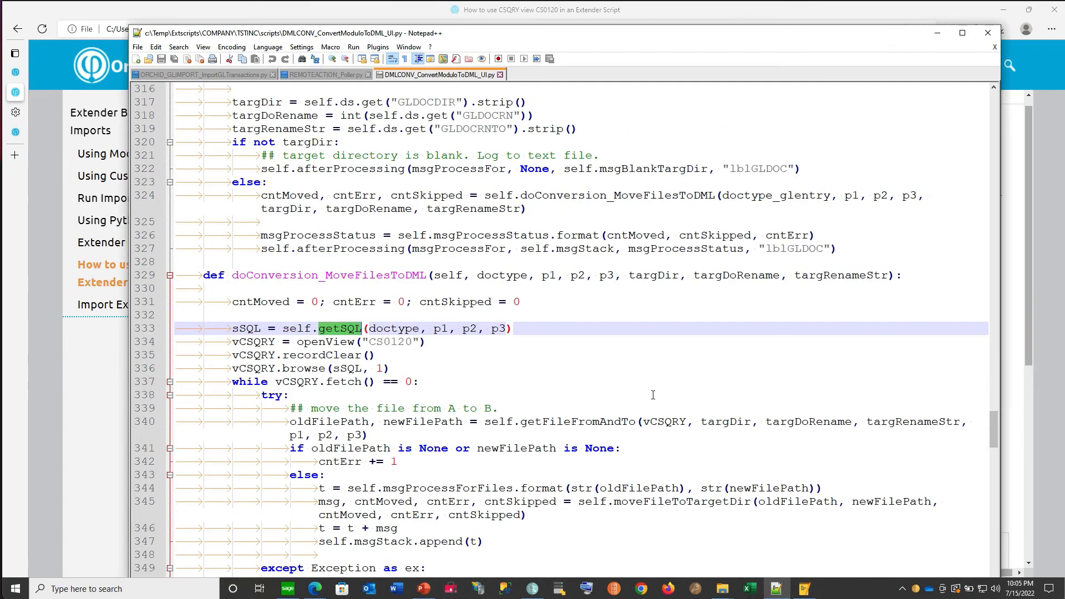
key("ctrl+f")
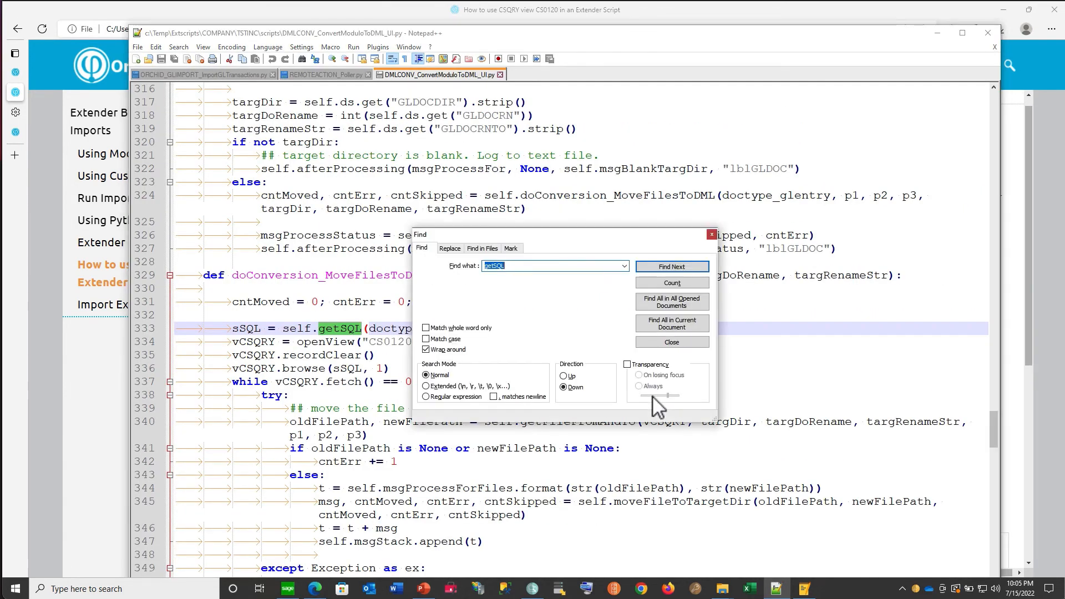
type("logging")
key("Return")
key("Escape")
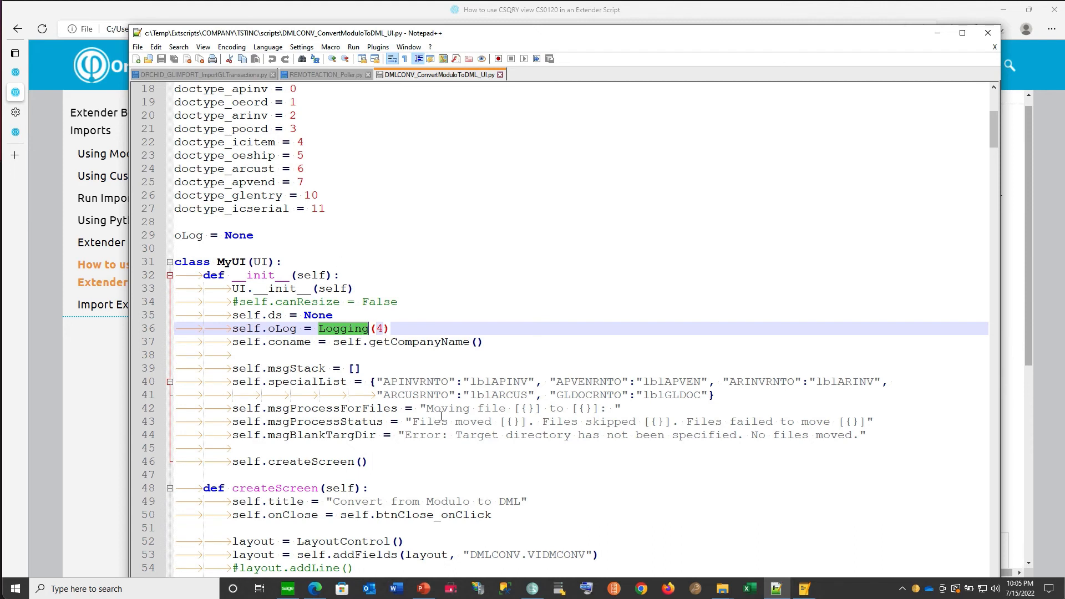
- Switch to File Explorer, open the REM001 folder under Sage300\SharedData\Company, and look through its log files
mouse_move(723, 592)
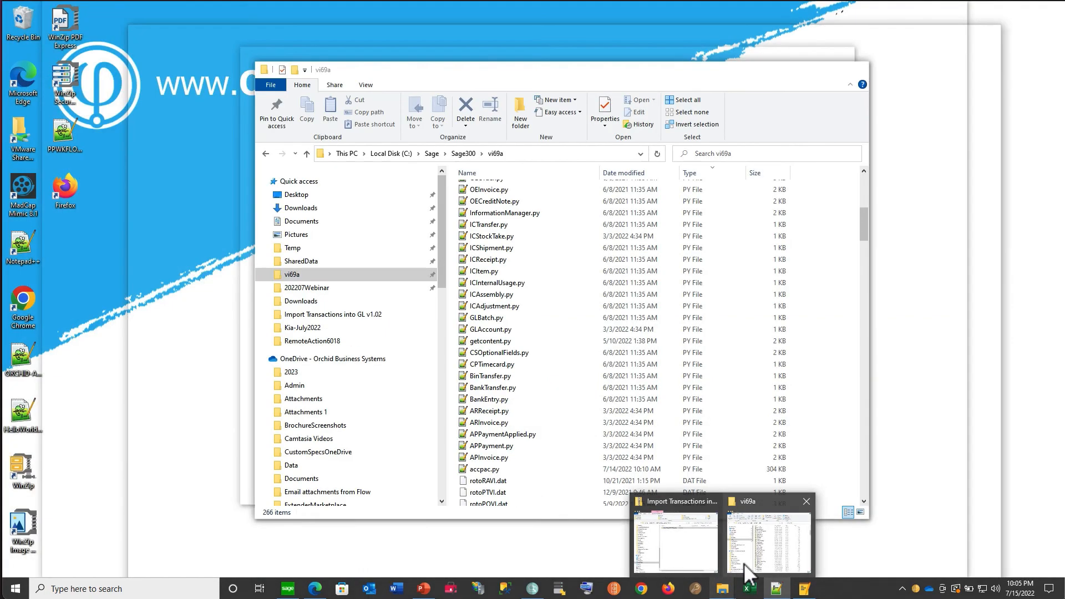
left_click(744, 564)
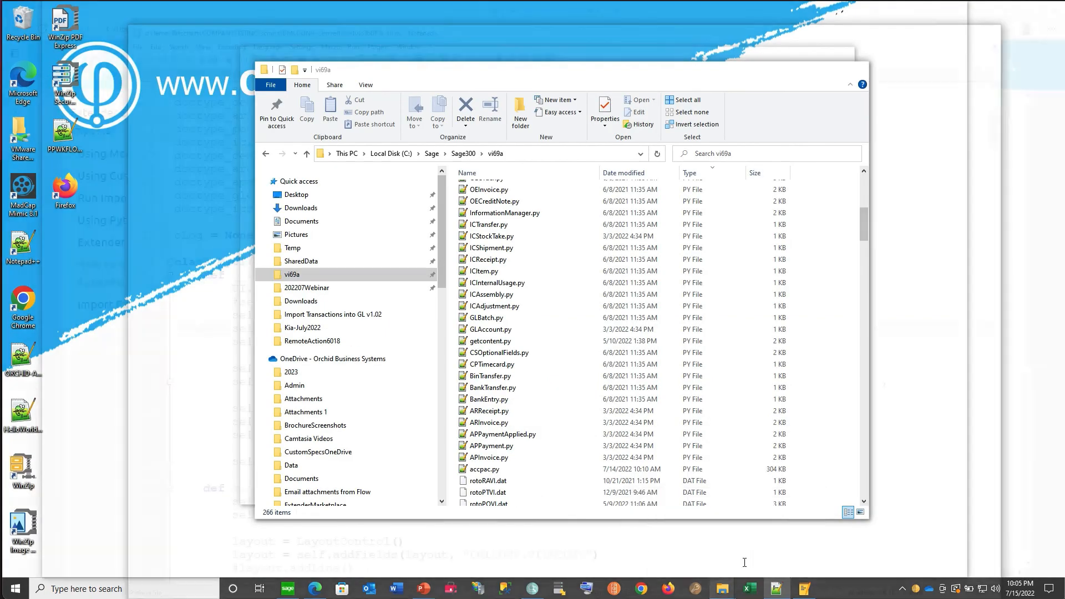
left_click(465, 154)
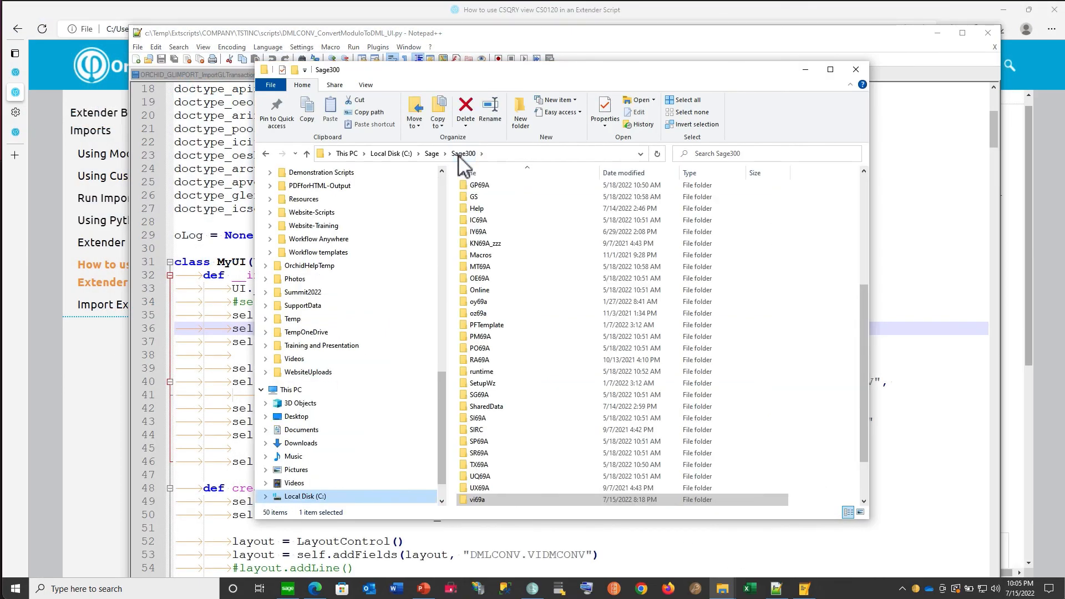
double_click(471, 407)
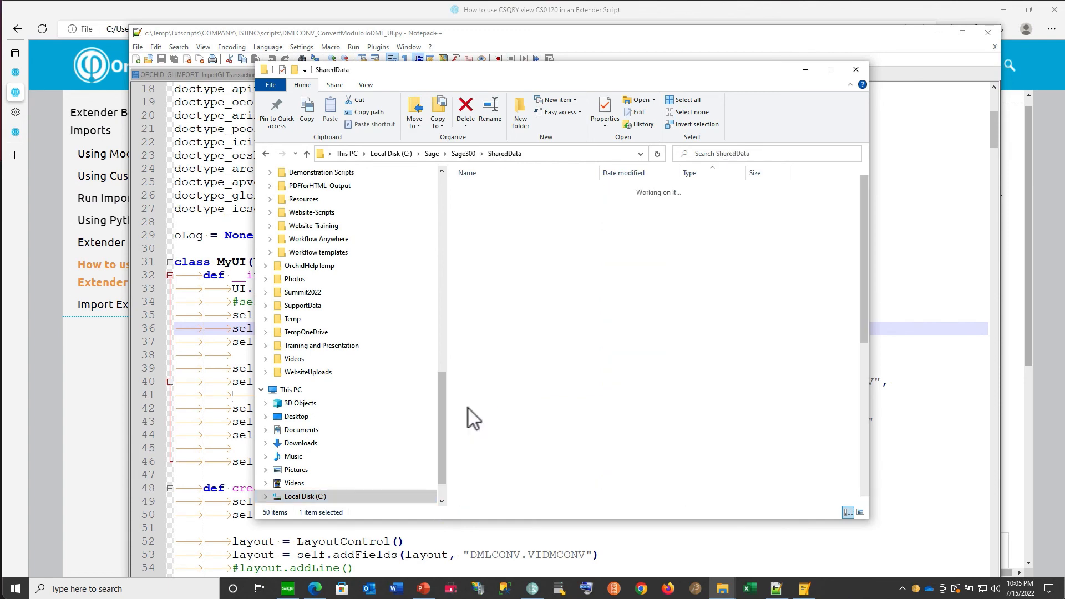
double_click(483, 201)
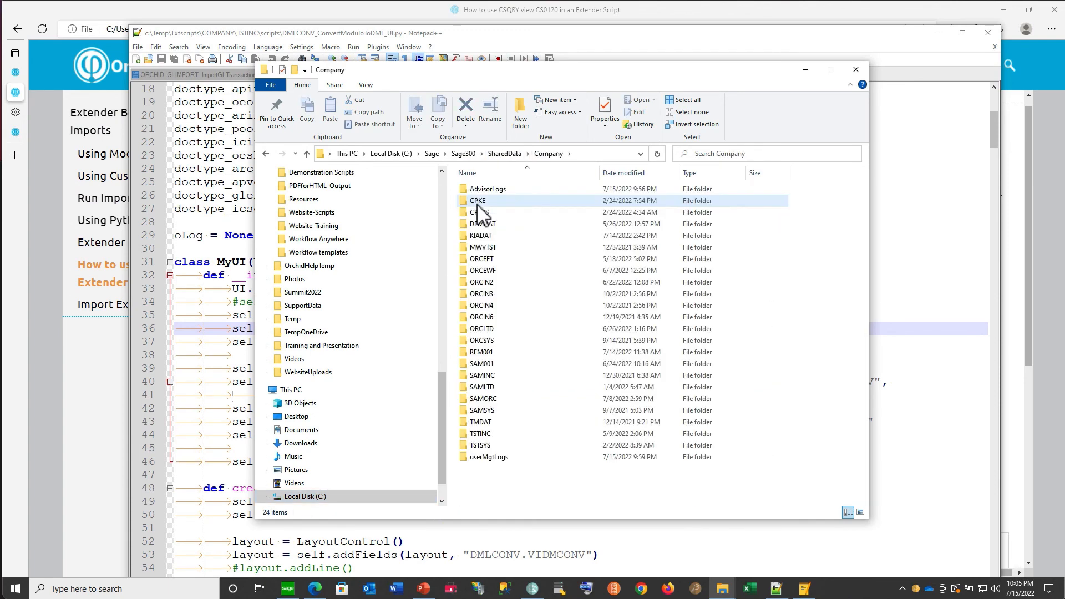
left_click(473, 351)
double_click(471, 351)
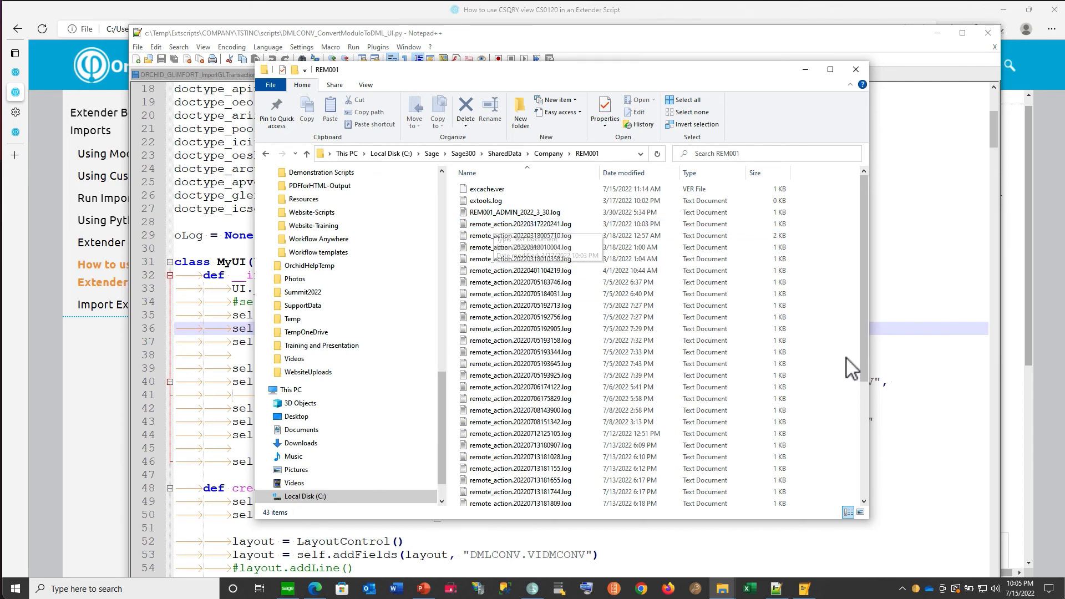
left_click_drag(863, 361, 864, 490)
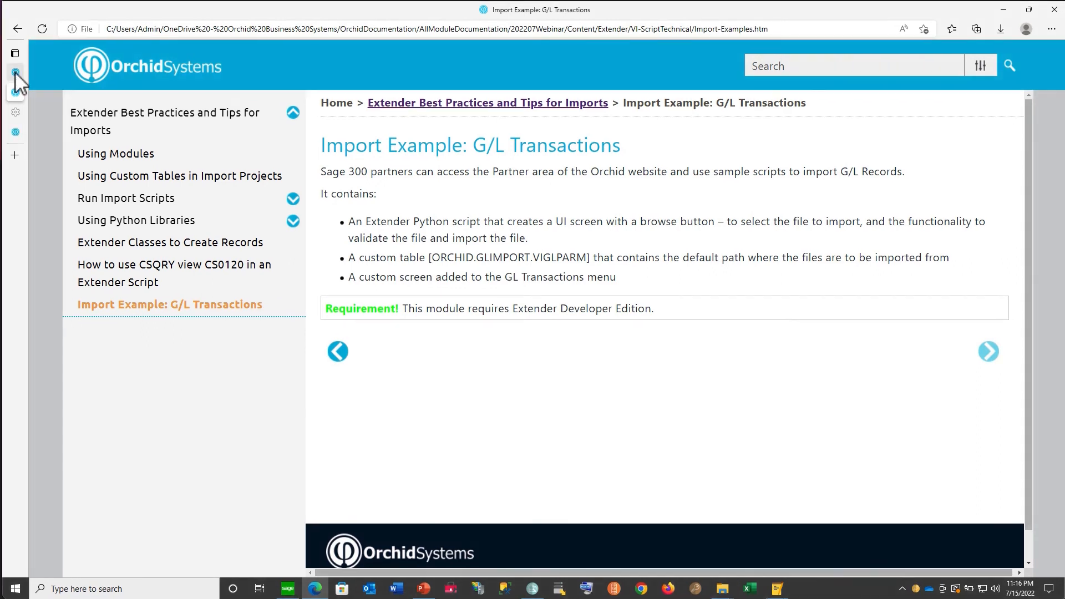
- View the Import GL Batch module page in the browser and switch to Sage 300 to open ImportGLTransactions
mouse_move(13, 75)
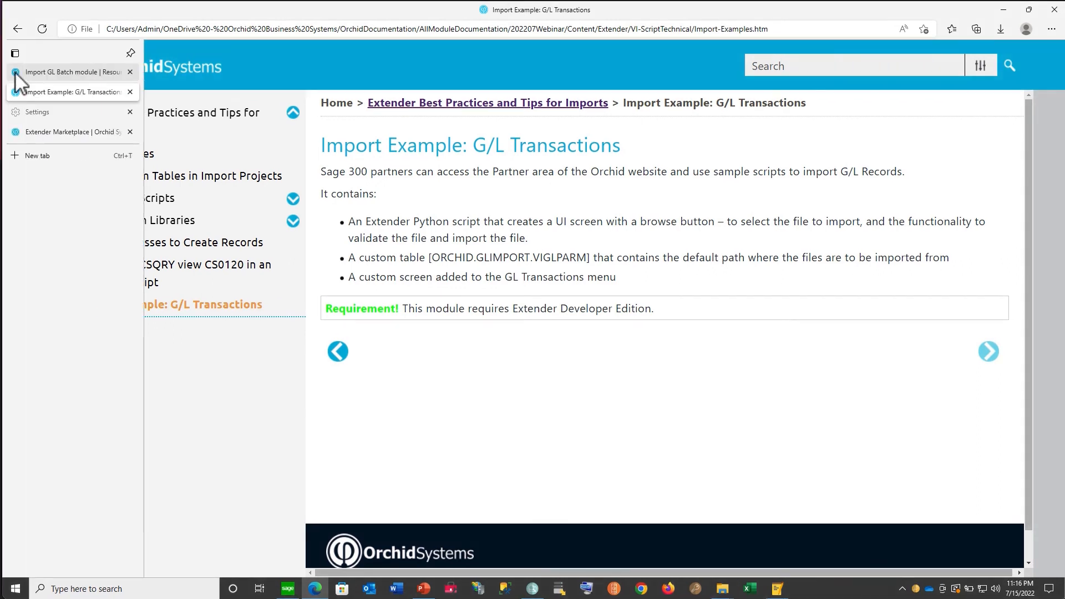
left_click(56, 73)
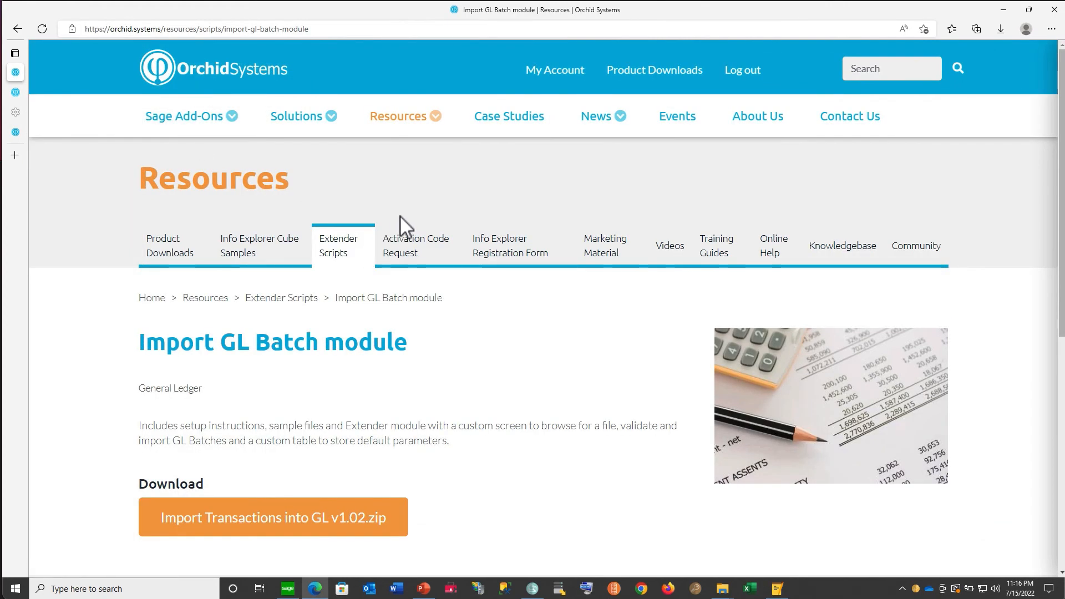
left_click(288, 588)
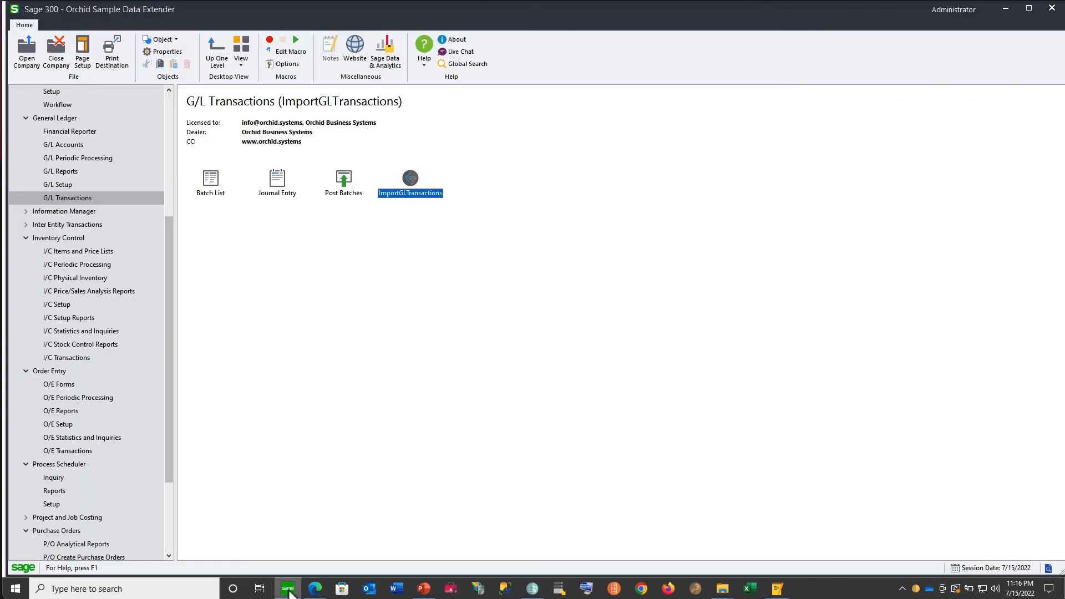
double_click(412, 187)
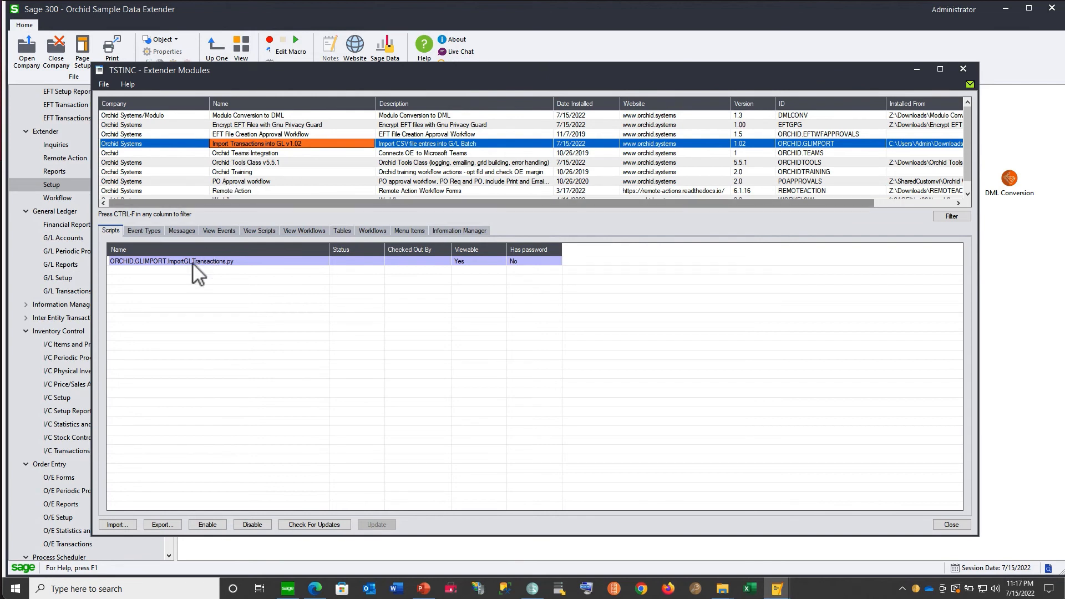
- Open the import module's custom table ORCHID.GLIMPORT.VIGLPARM and view its parameter record in the table editor
left_click(342, 230)
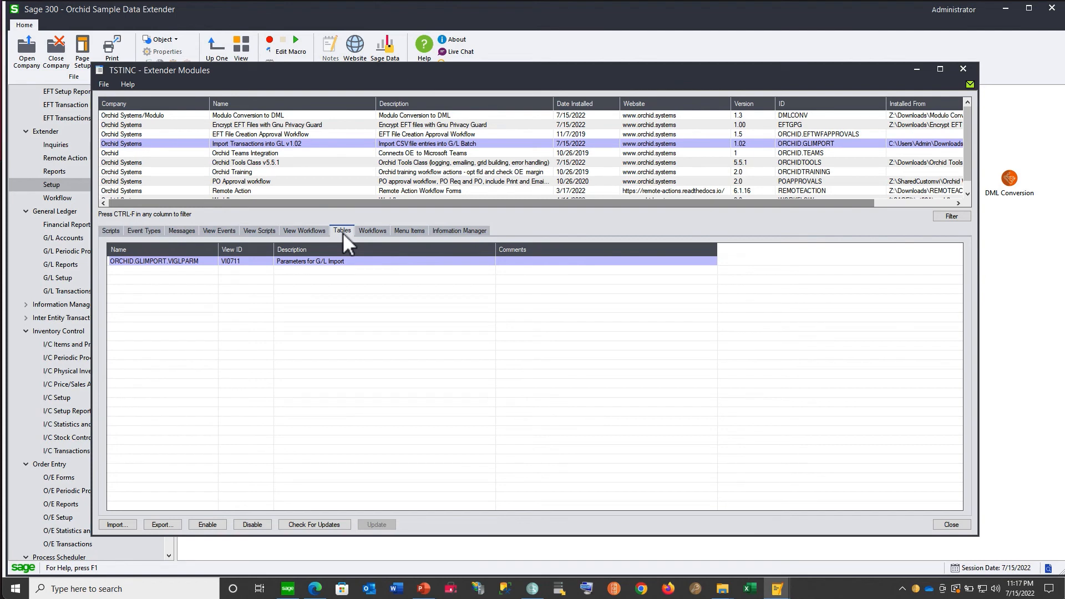
double_click(236, 263)
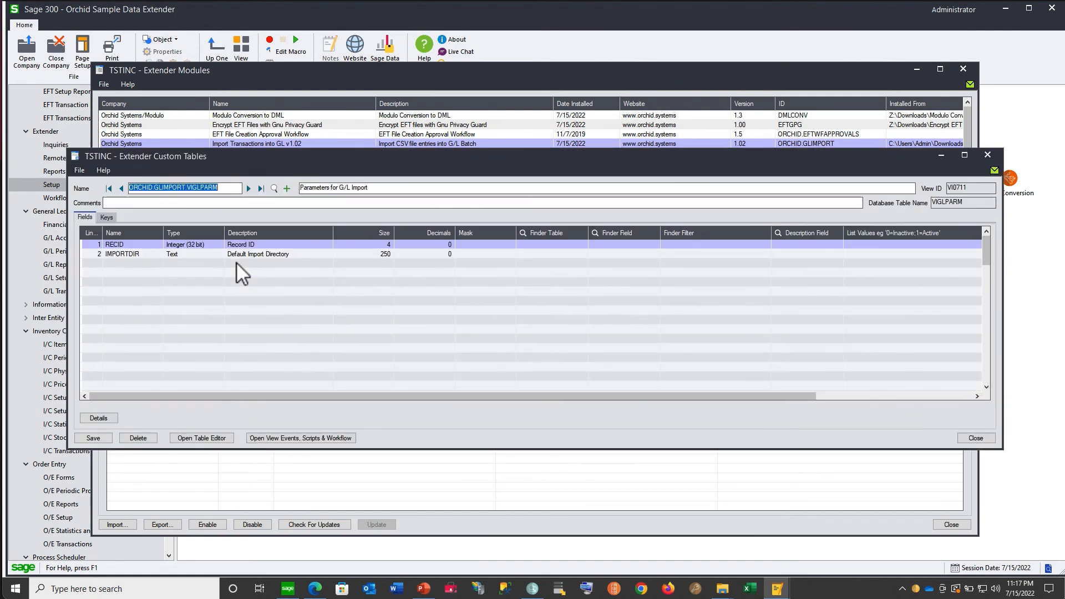
left_click(224, 437)
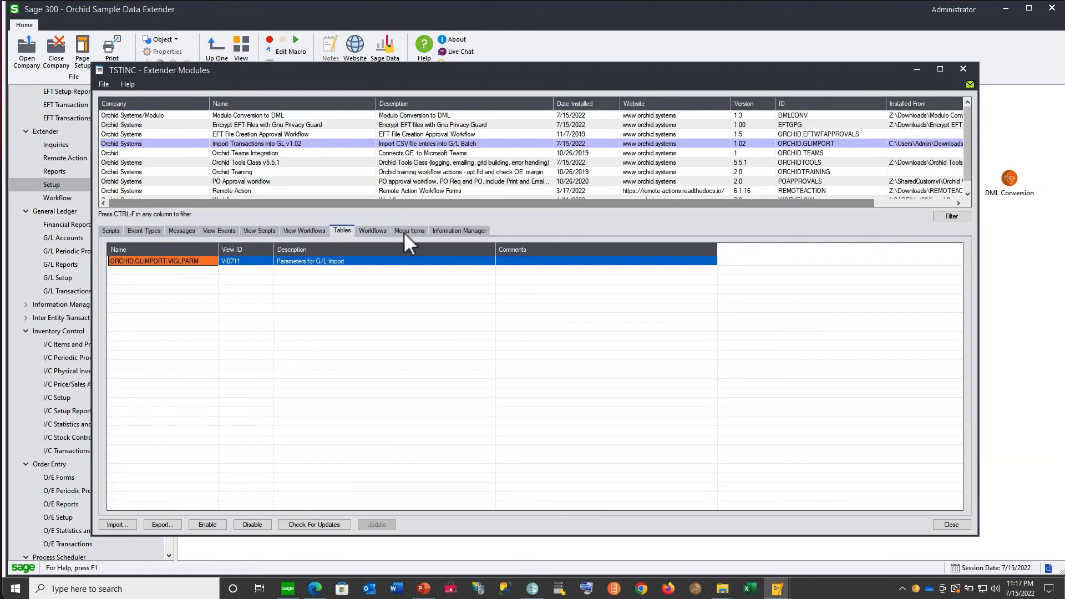
left_click(404, 233)
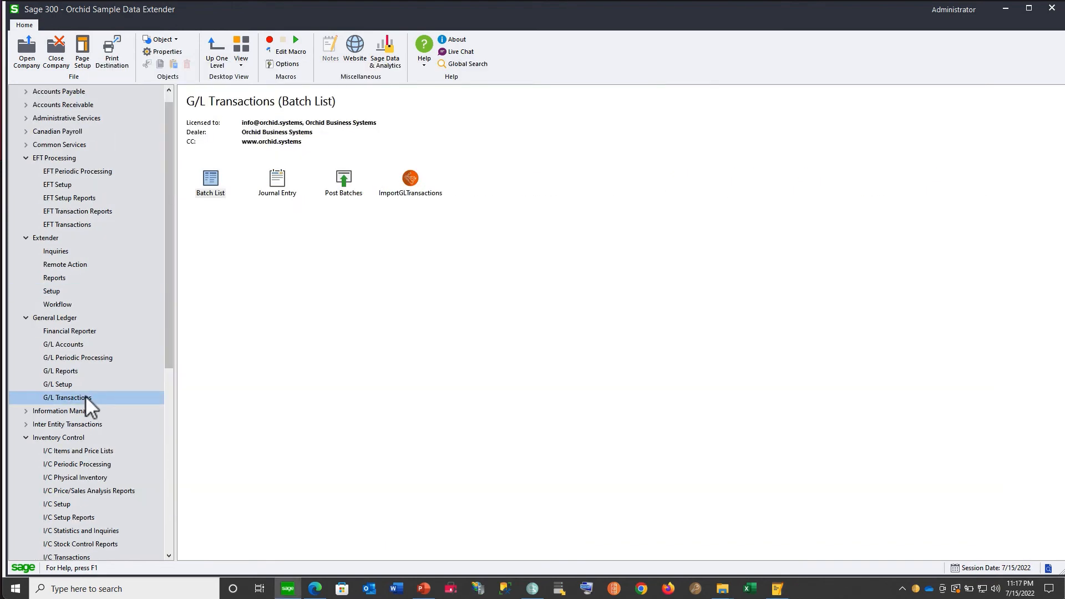
- Open ImportGLTransactions from G/L Transactions and choose glimport_good.csv as the import file
left_click(410, 178)
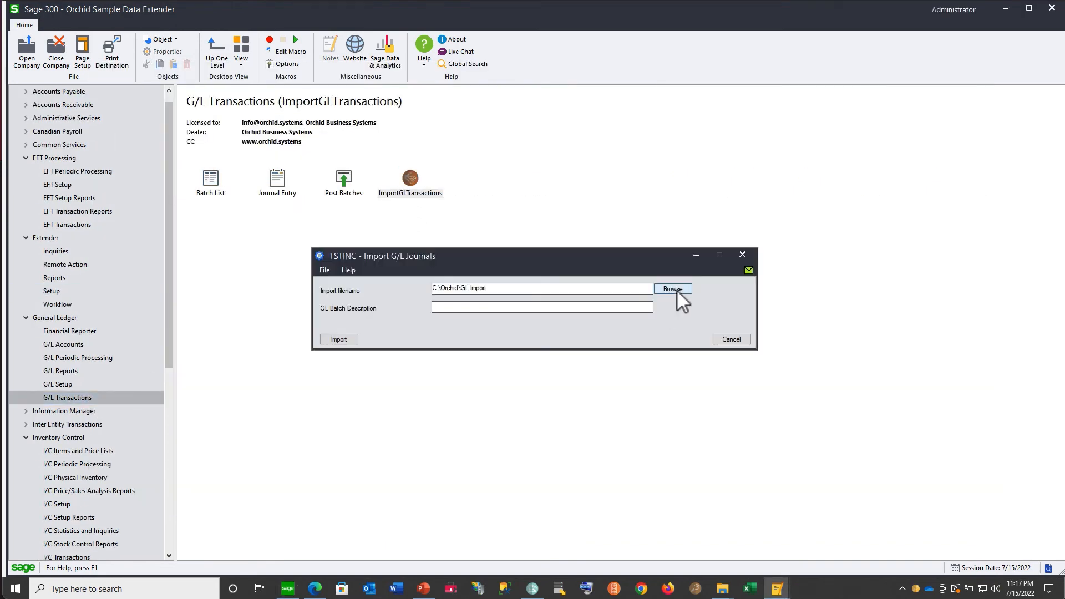
left_click(677, 290)
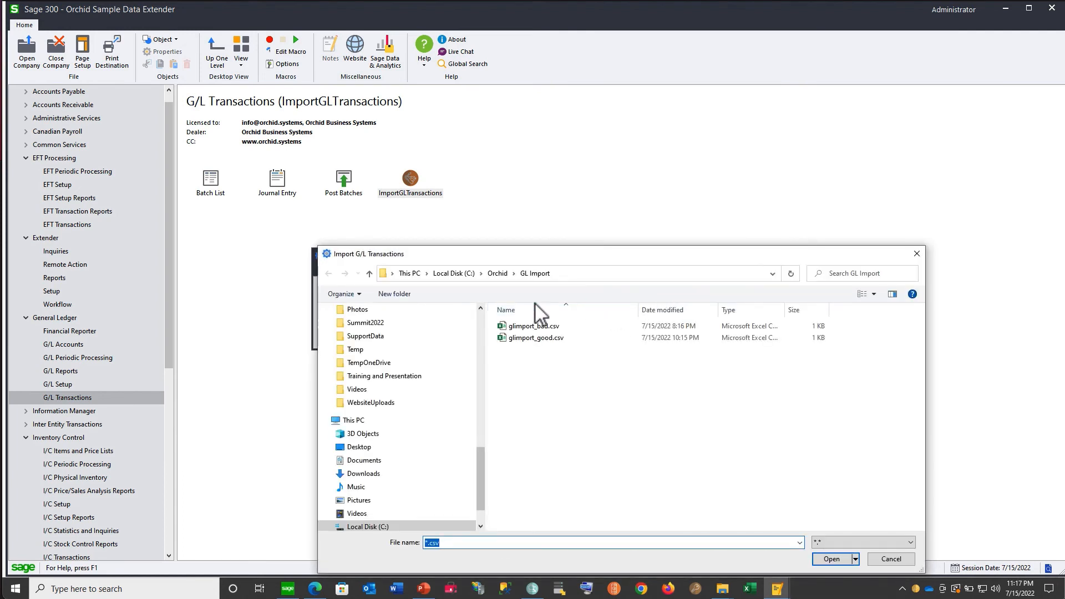
left_click(519, 338)
double_click(517, 339)
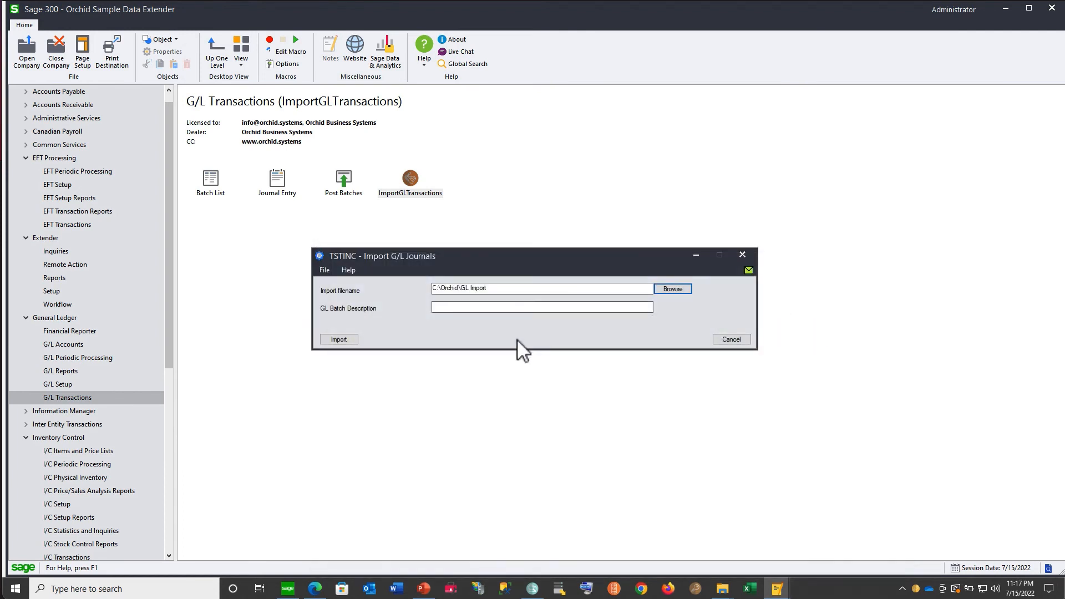
- Import the transactions with the GL batch description "Description webinar import" and view the created G/L batch
left_click(488, 307)
type("Description")
key("Return")
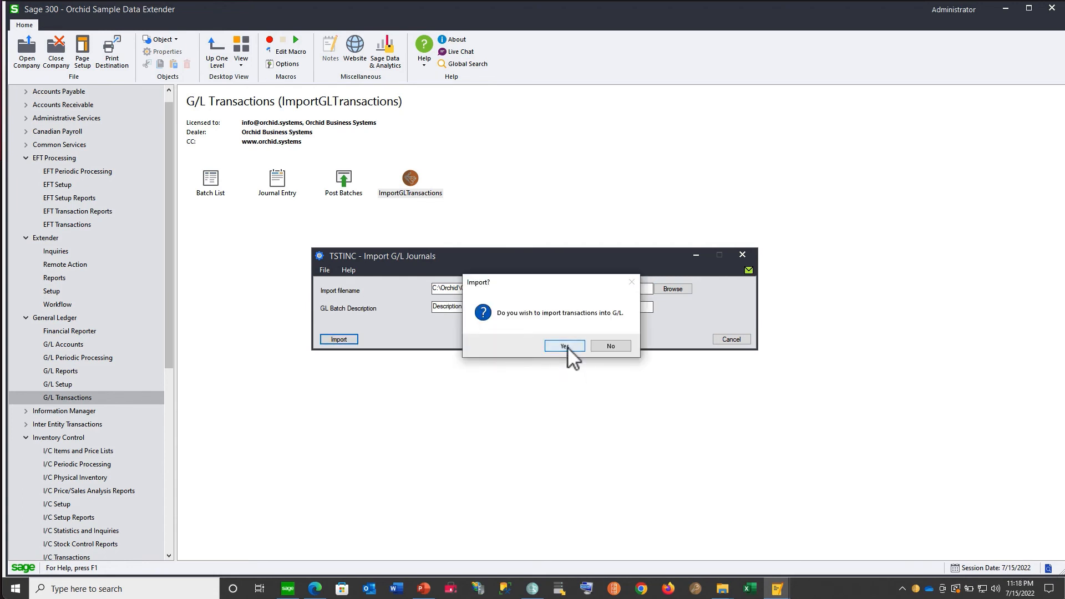
left_click(564, 345)
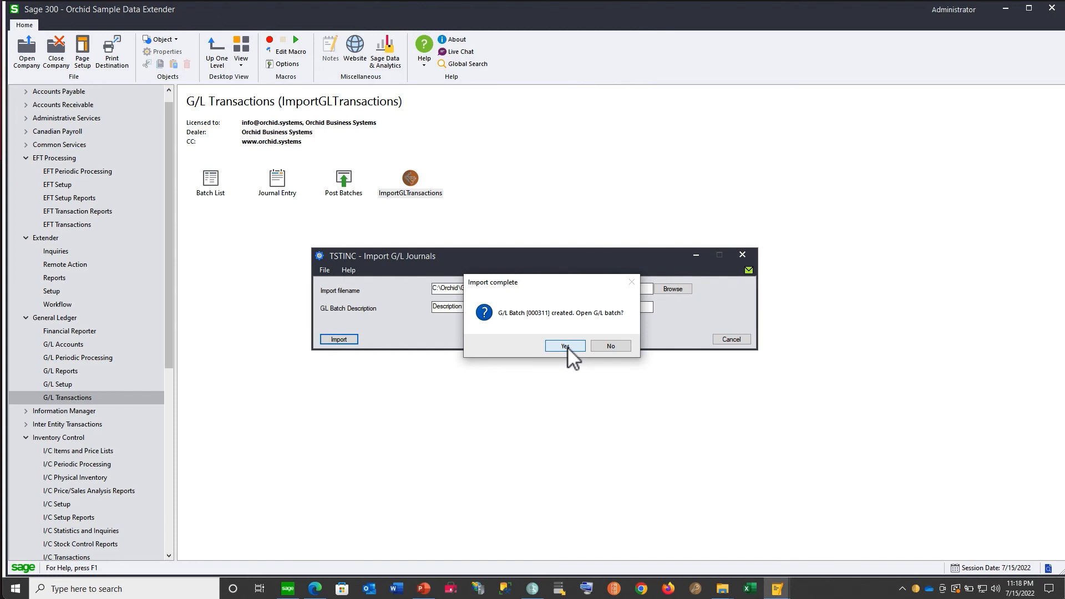
left_click(567, 348)
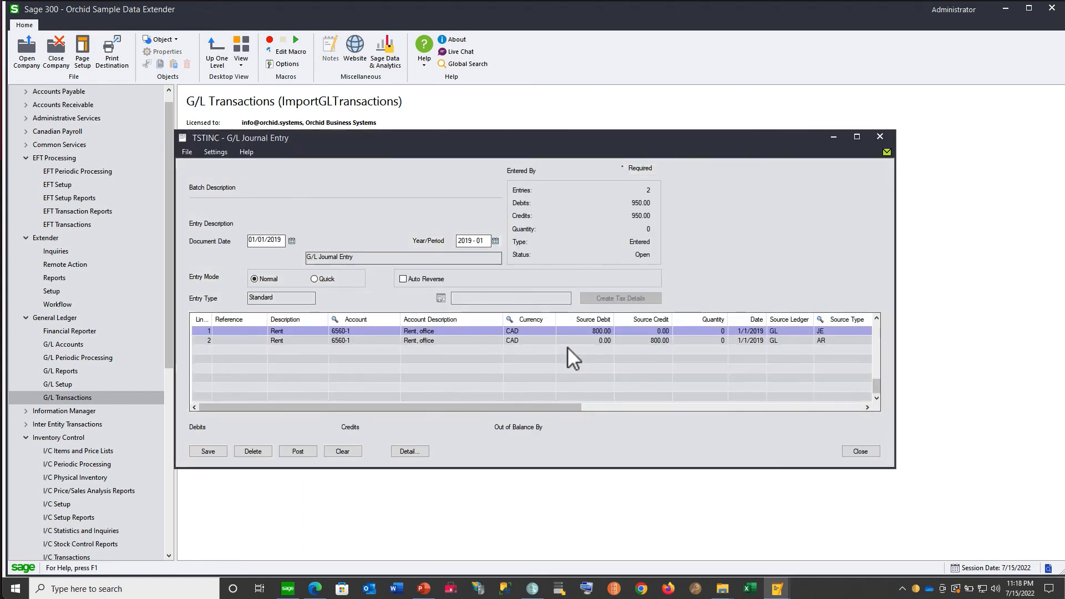
left_click(882, 136)
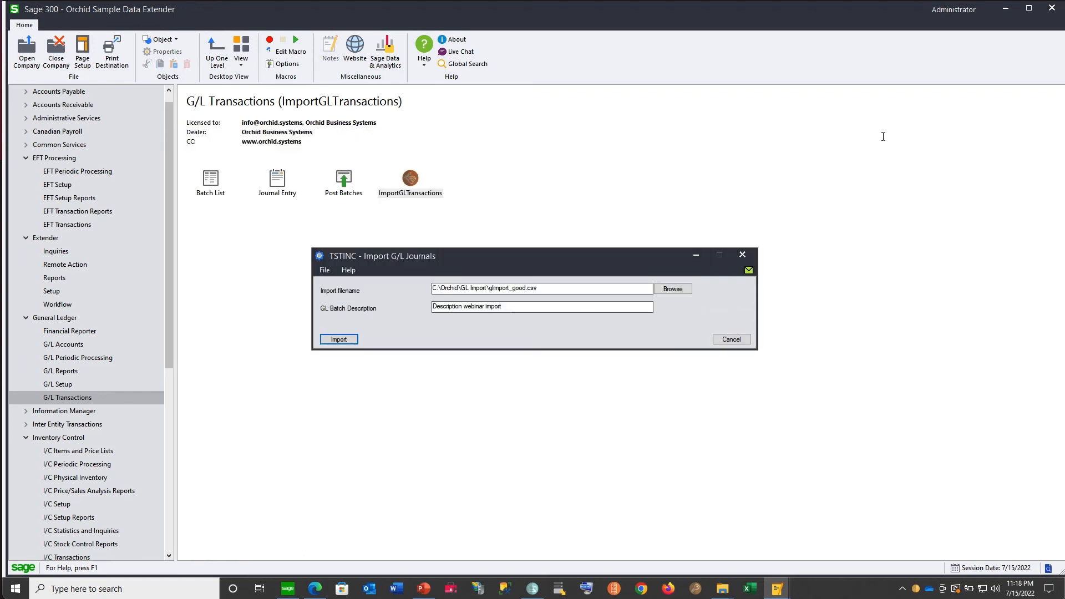
- Try to import glimport_bad.csv into G/L and view its validation error log
left_click(680, 290)
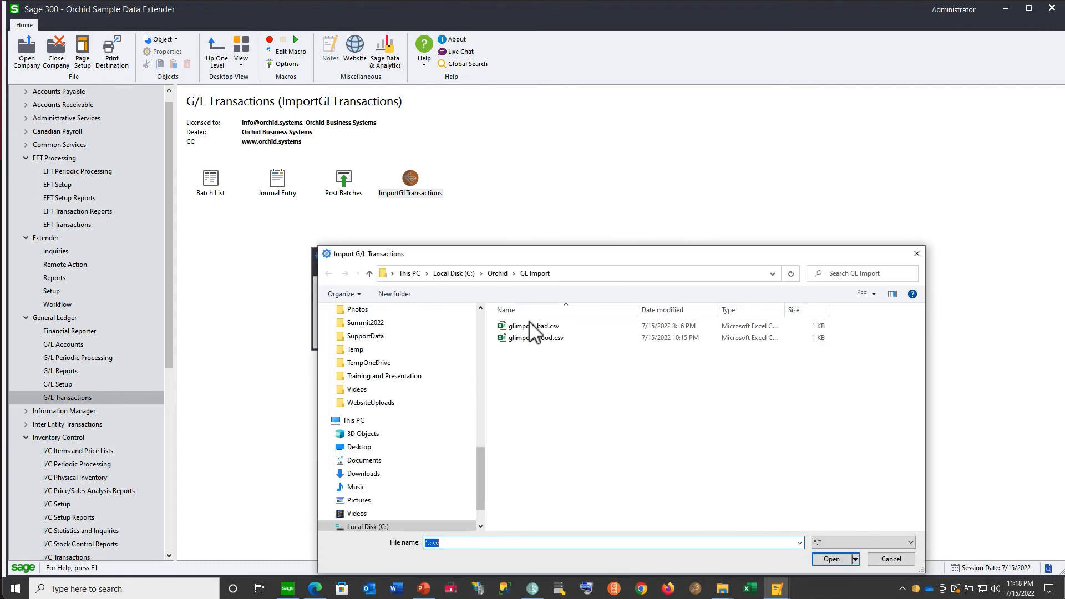
double_click(524, 332)
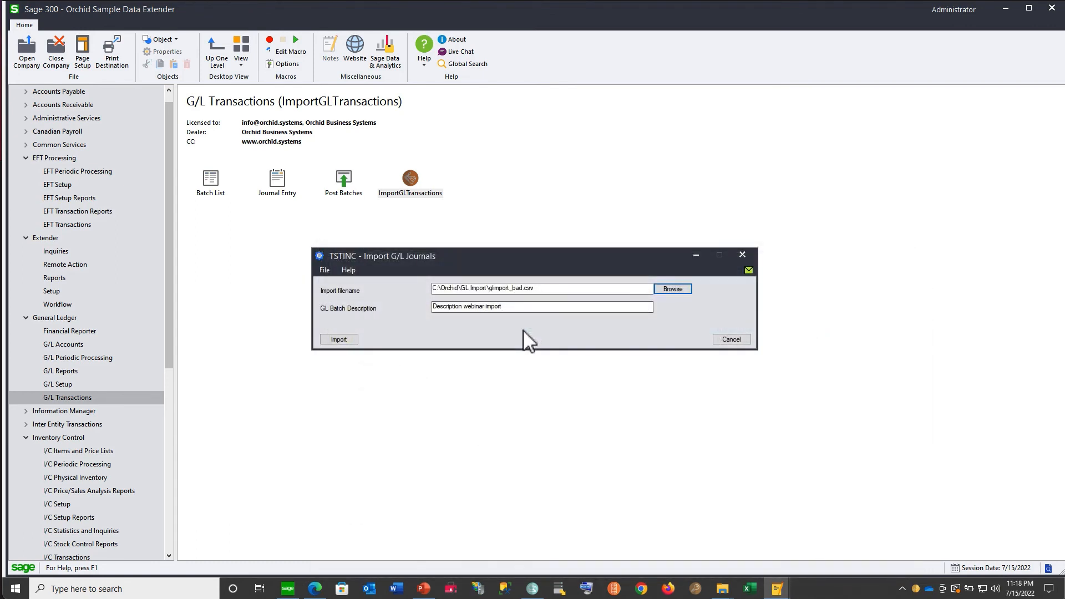
left_click(339, 340)
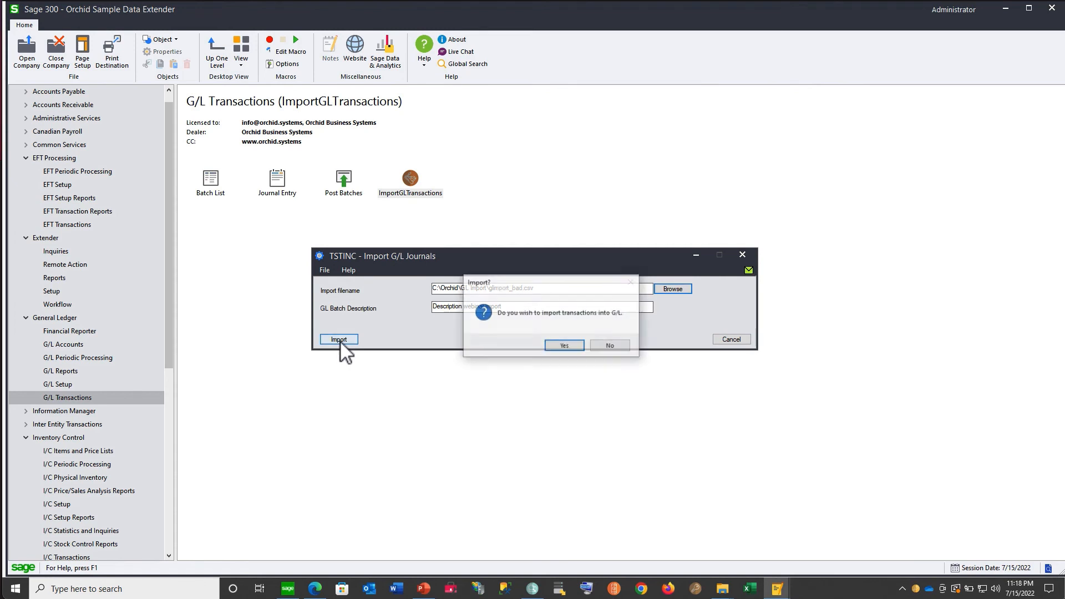
left_click(564, 345)
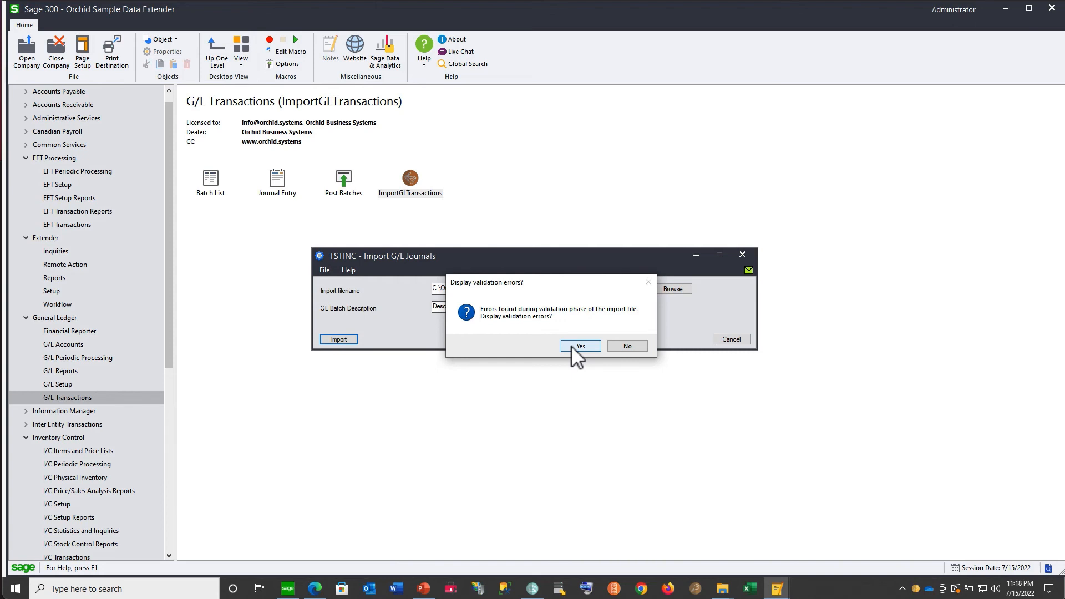
left_click(571, 345)
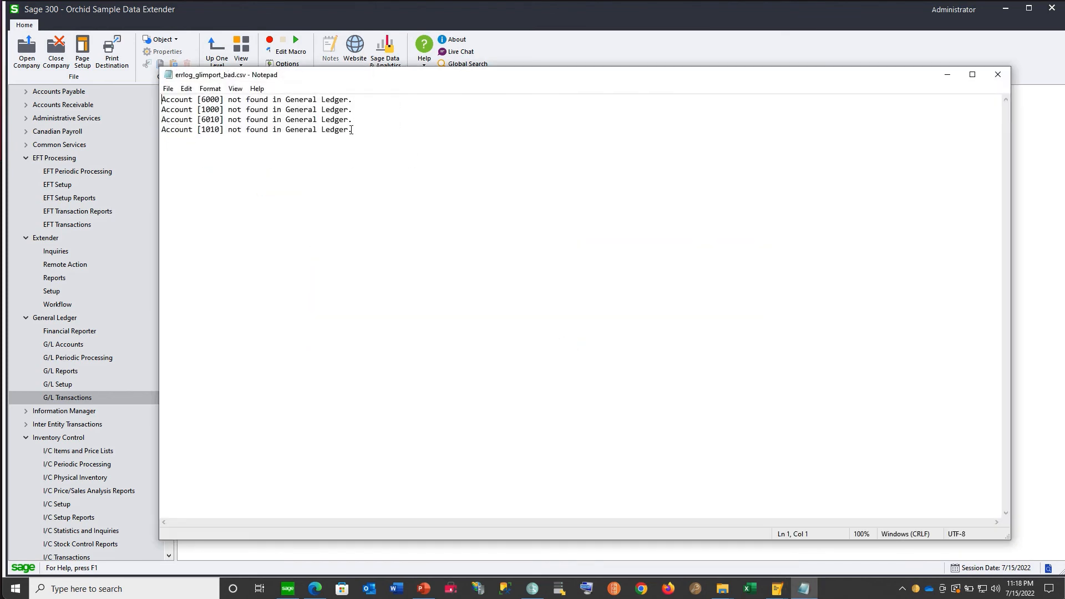
left_click(1003, 77)
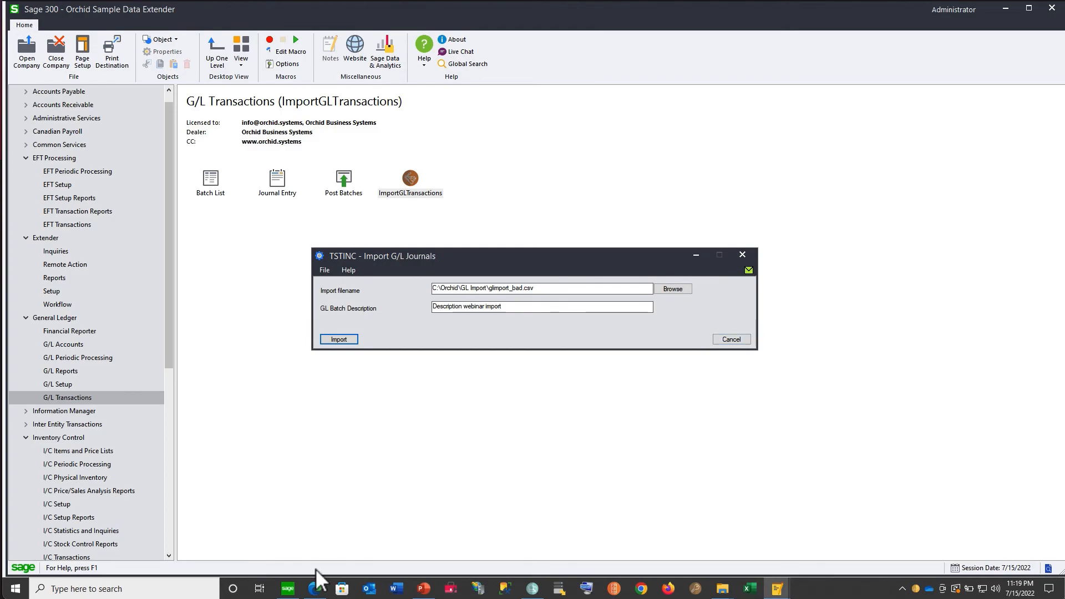
- Switch to the browser, open the Extender Marketplace page, and filter its apps by Accounts Receivable
left_click(315, 587)
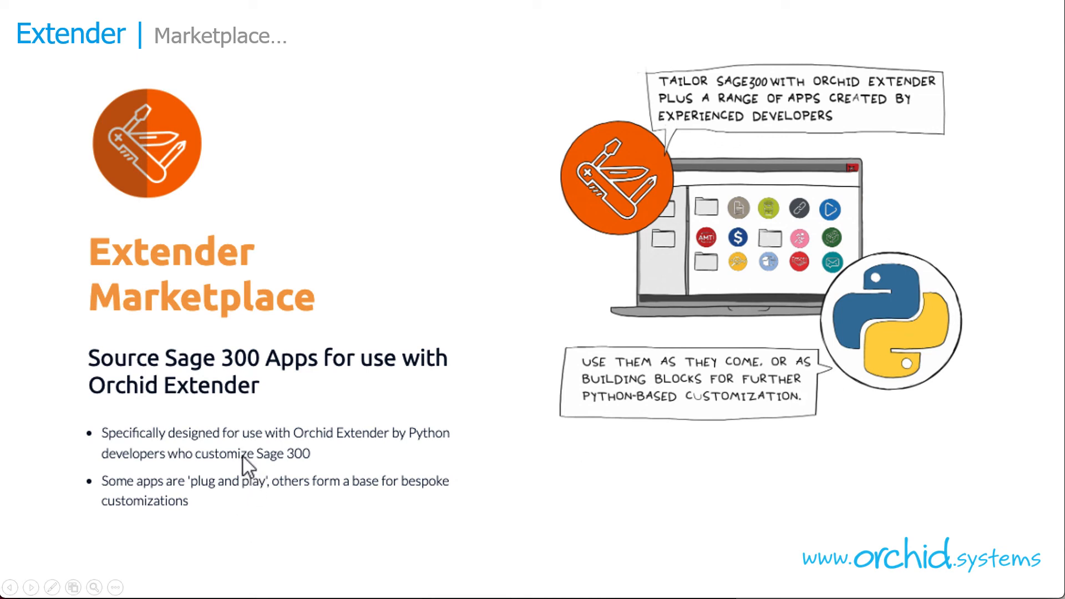
key("alt+Tab")
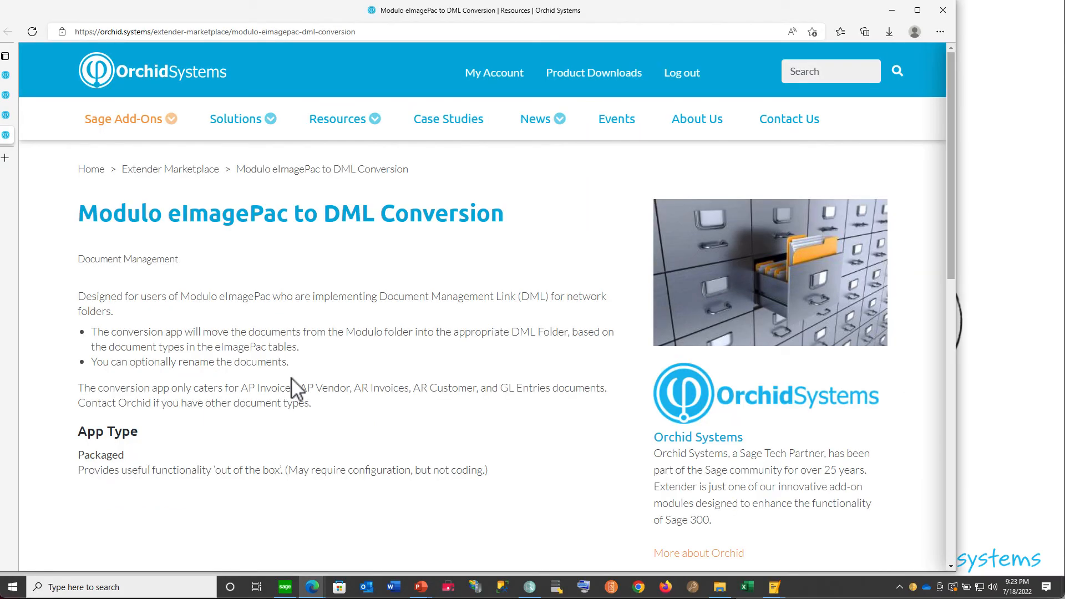
left_click(195, 176)
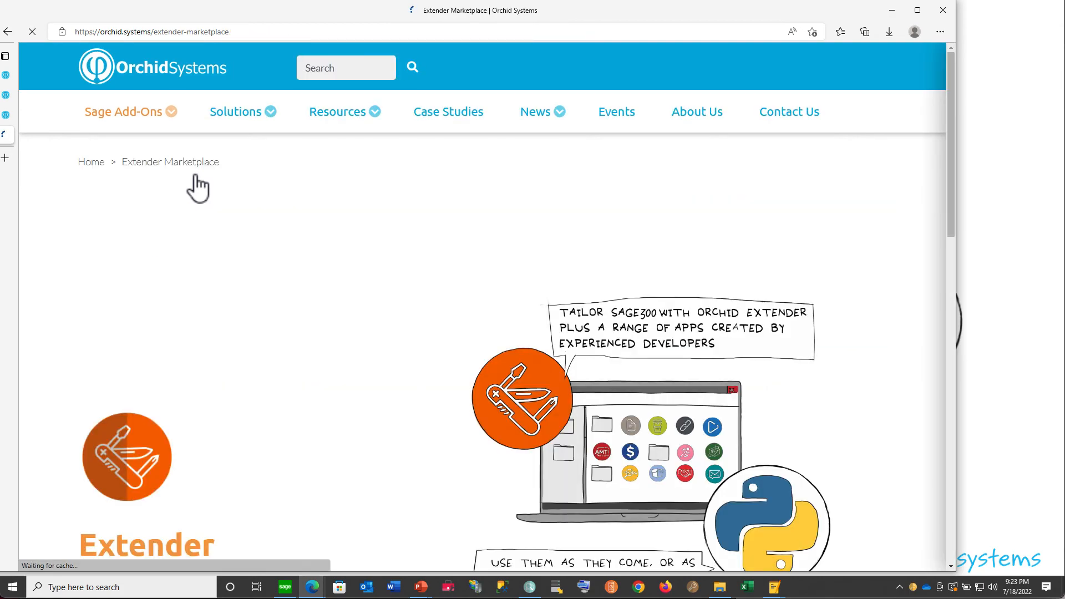
scroll(308, 351, "down", 10)
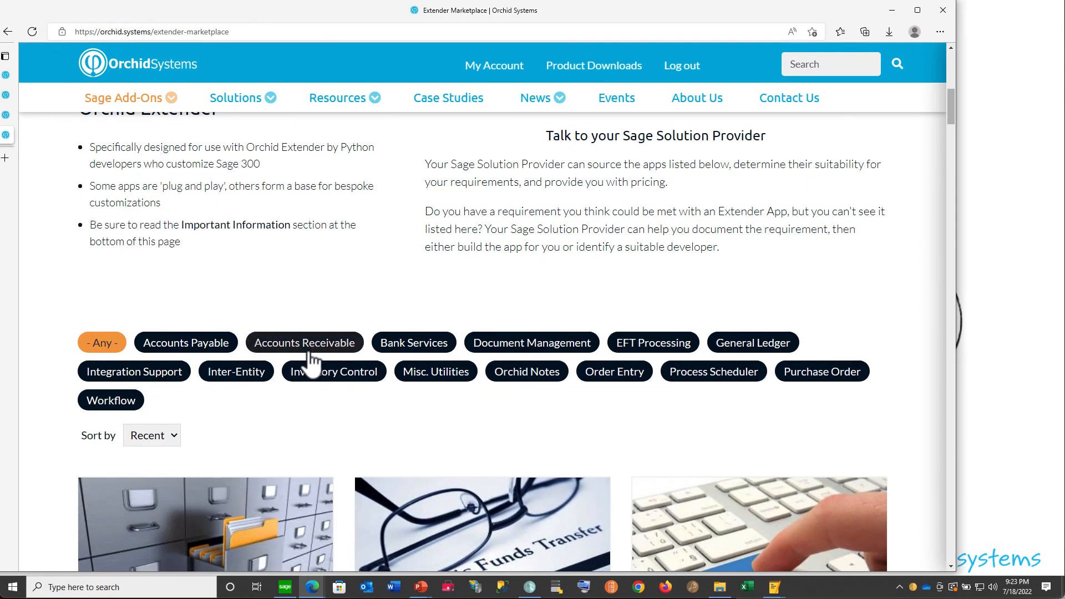
left_click(310, 351)
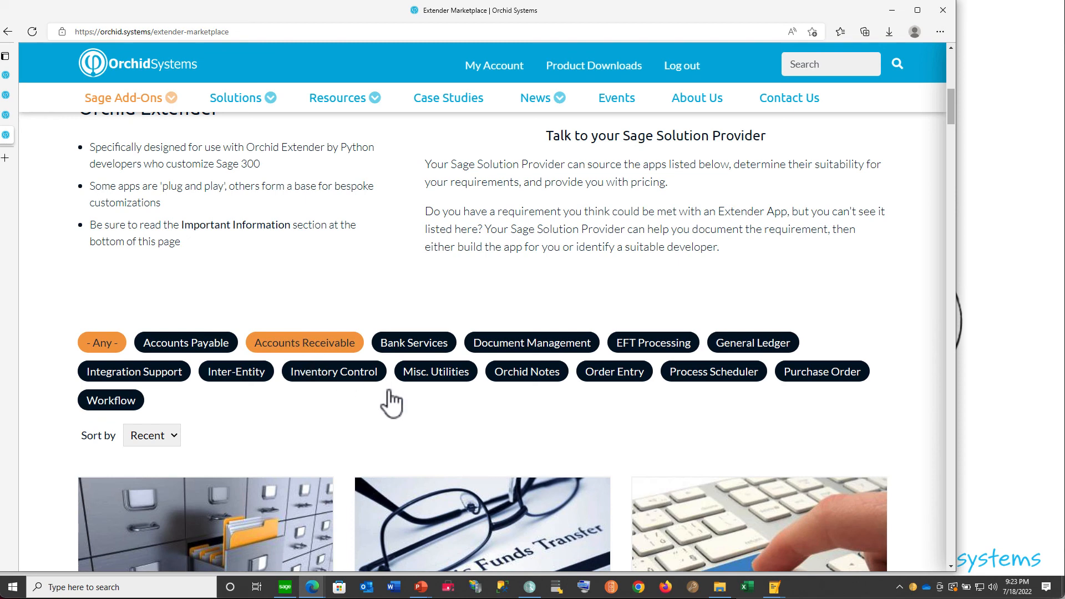